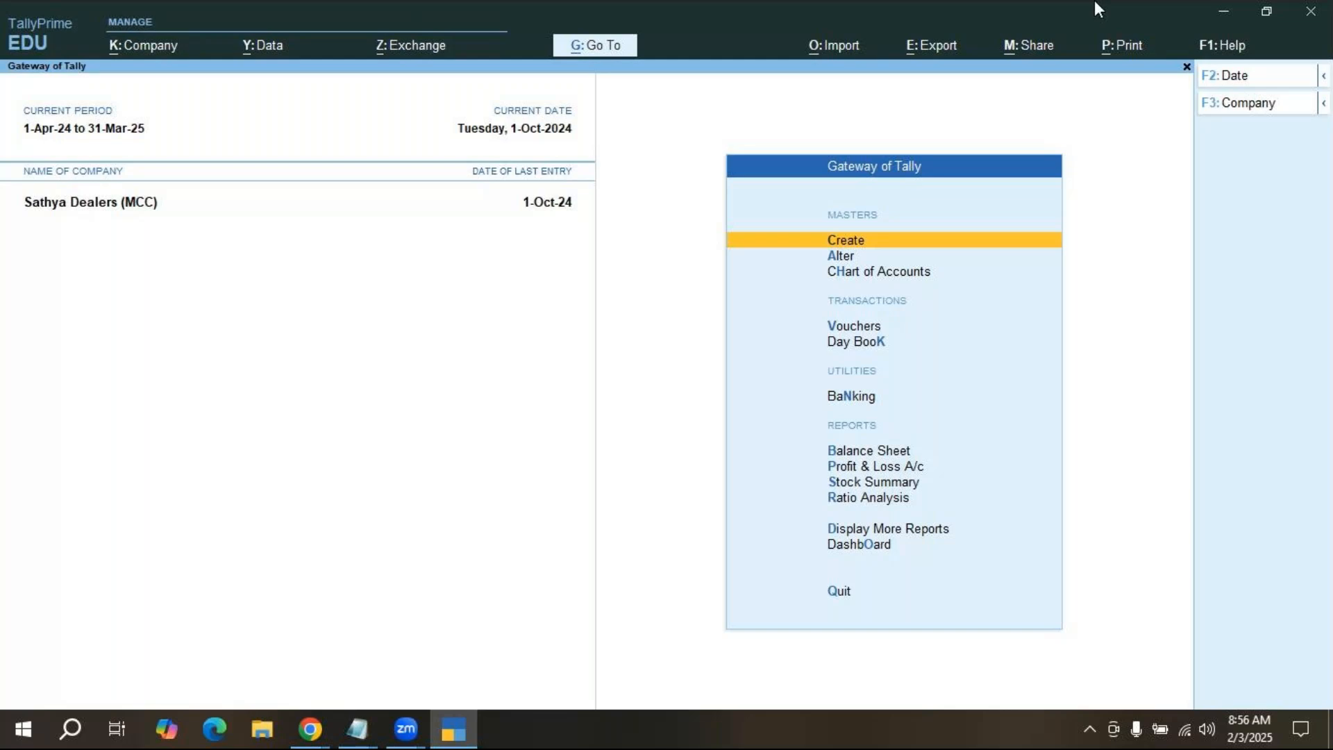
# Open voucher entry and show the inactive voucher types in the list of other vouchers.
pyautogui.press('Down')
pyautogui.press('Down')
pyautogui.press('Down')
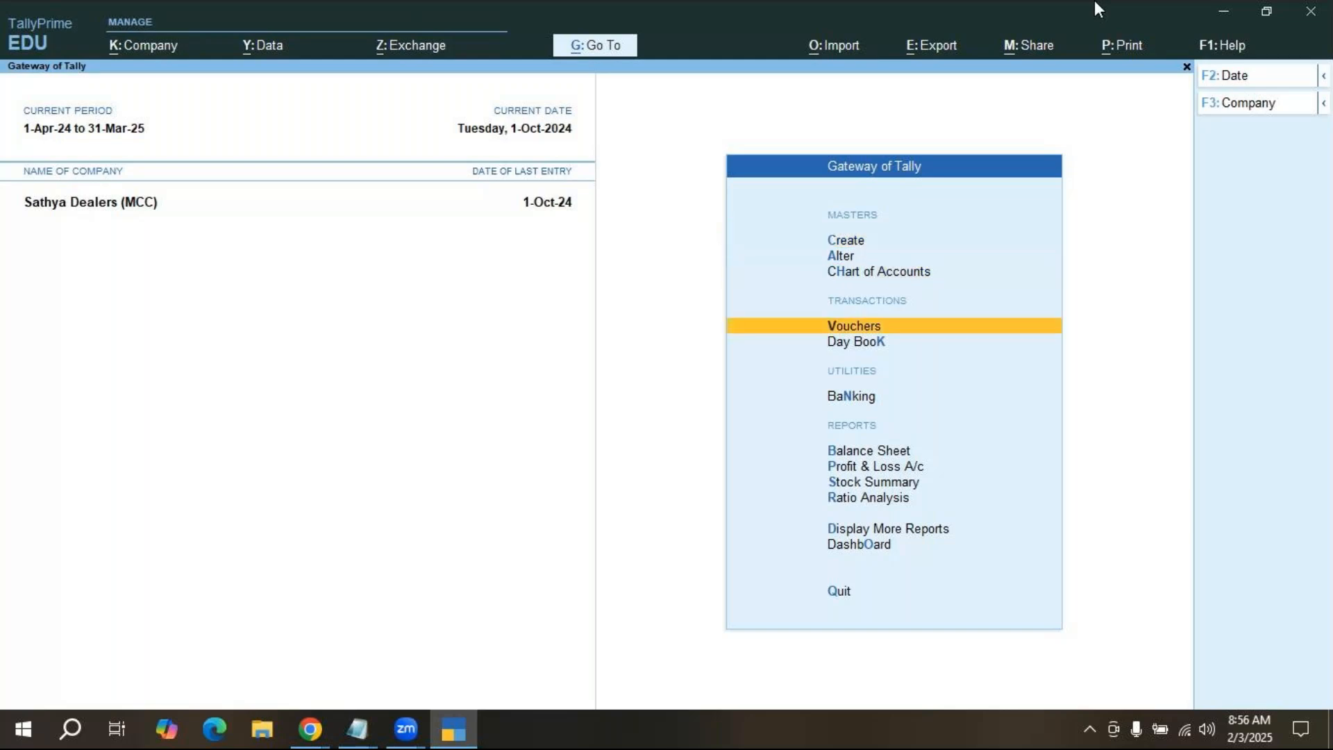
pyautogui.press('Return')
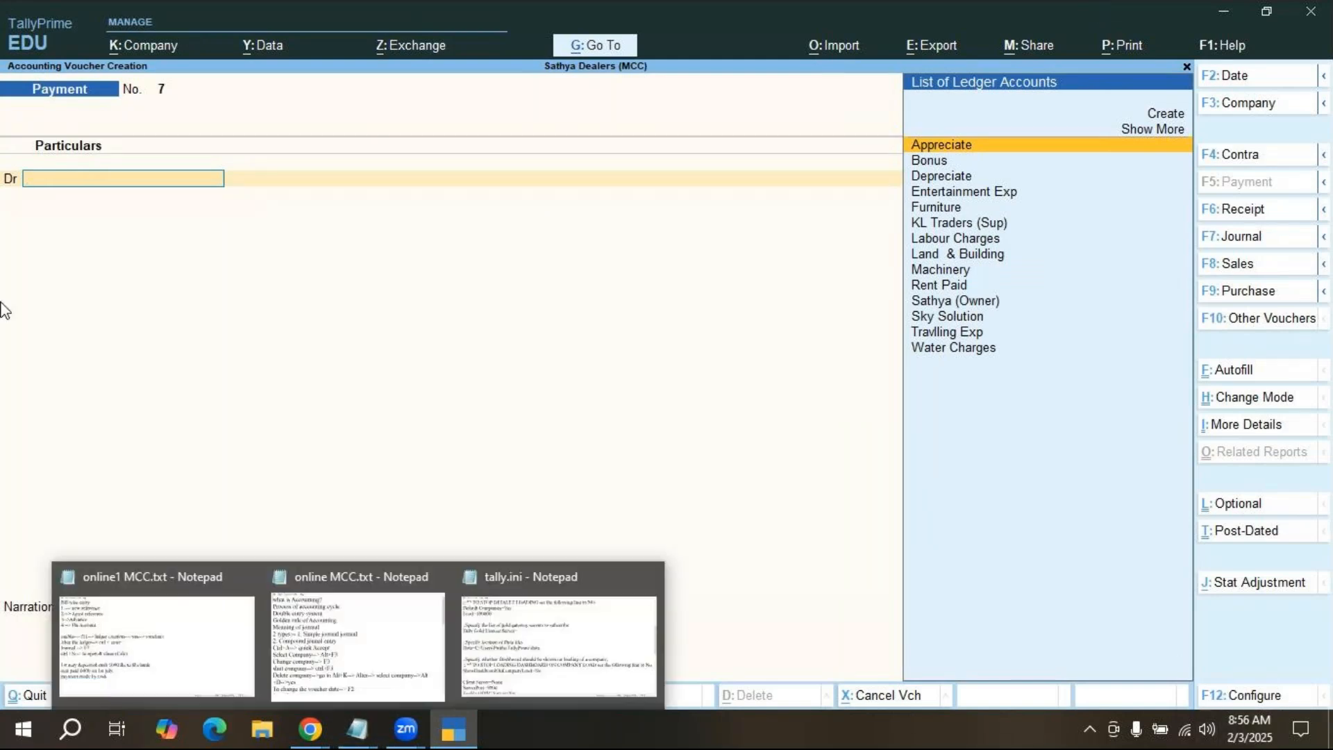
pyautogui.click(1266, 318)
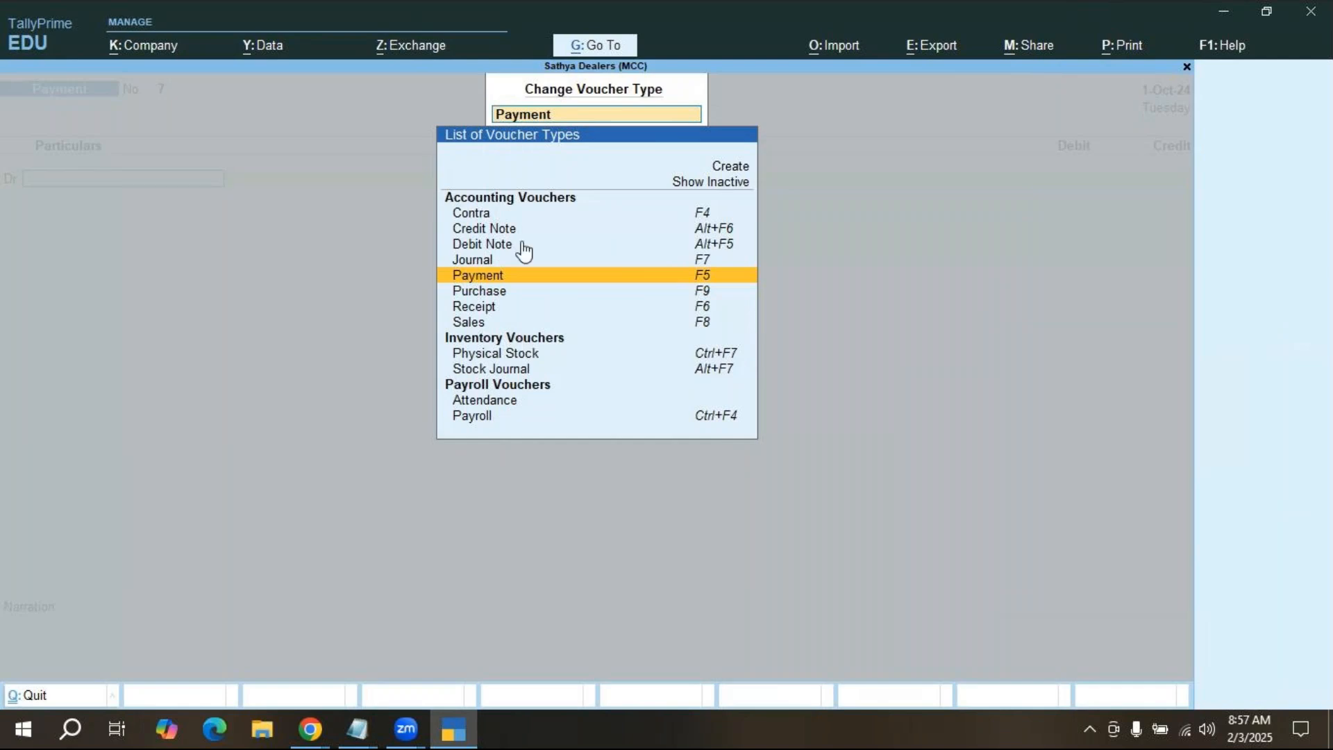
pyautogui.click(693, 183)
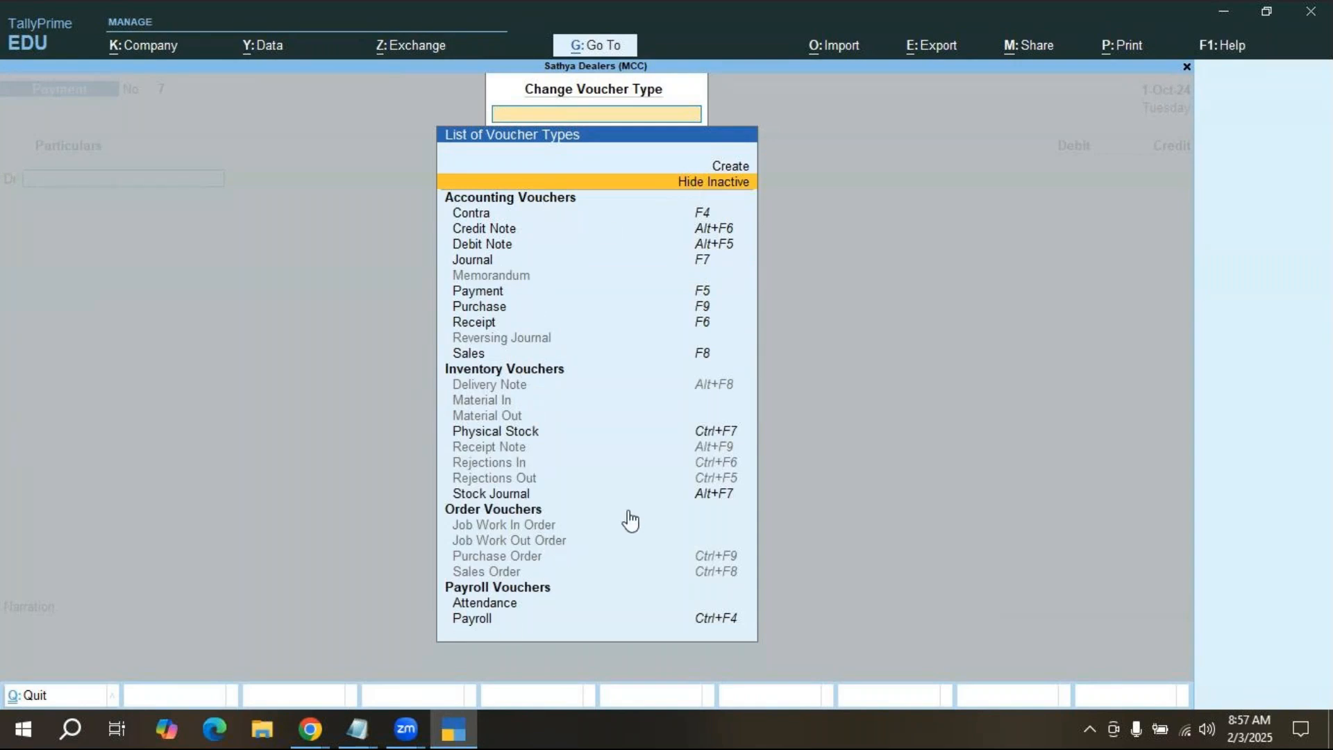
# Choose the Purchase Order voucher type and activate it for the company.
pyautogui.press('Down')
pyautogui.press('Down')
pyautogui.press('Down')
pyautogui.press('Down')
pyautogui.press('Down')
pyautogui.press('Down')
pyautogui.press('Down')
pyautogui.press('Down')
pyautogui.press('Down')
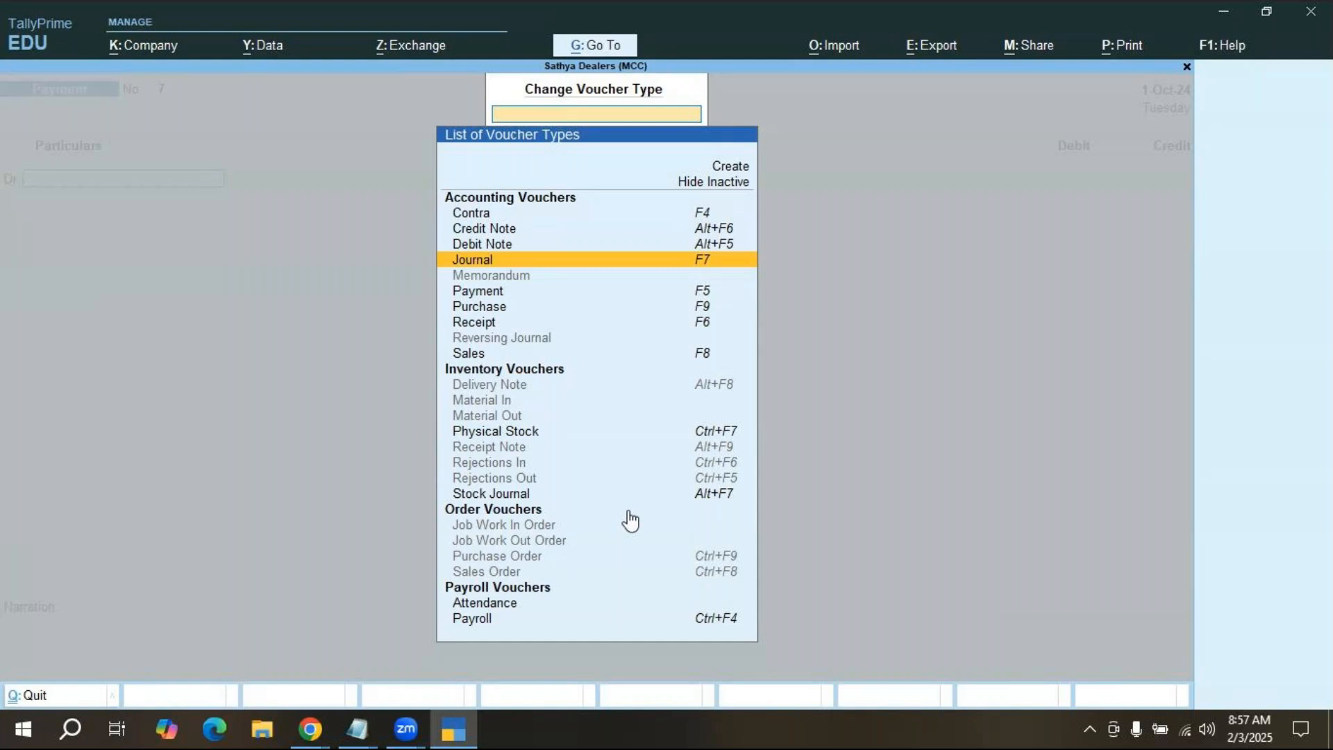
pyautogui.press('Down')
pyautogui.press('Down')
pyautogui.press('Down')
pyautogui.press('Down')
pyautogui.press('Down')
pyautogui.press('Down')
pyautogui.press('Down')
pyautogui.press('Down')
pyautogui.press('Down')
pyautogui.press('Down')
pyautogui.press('Down')
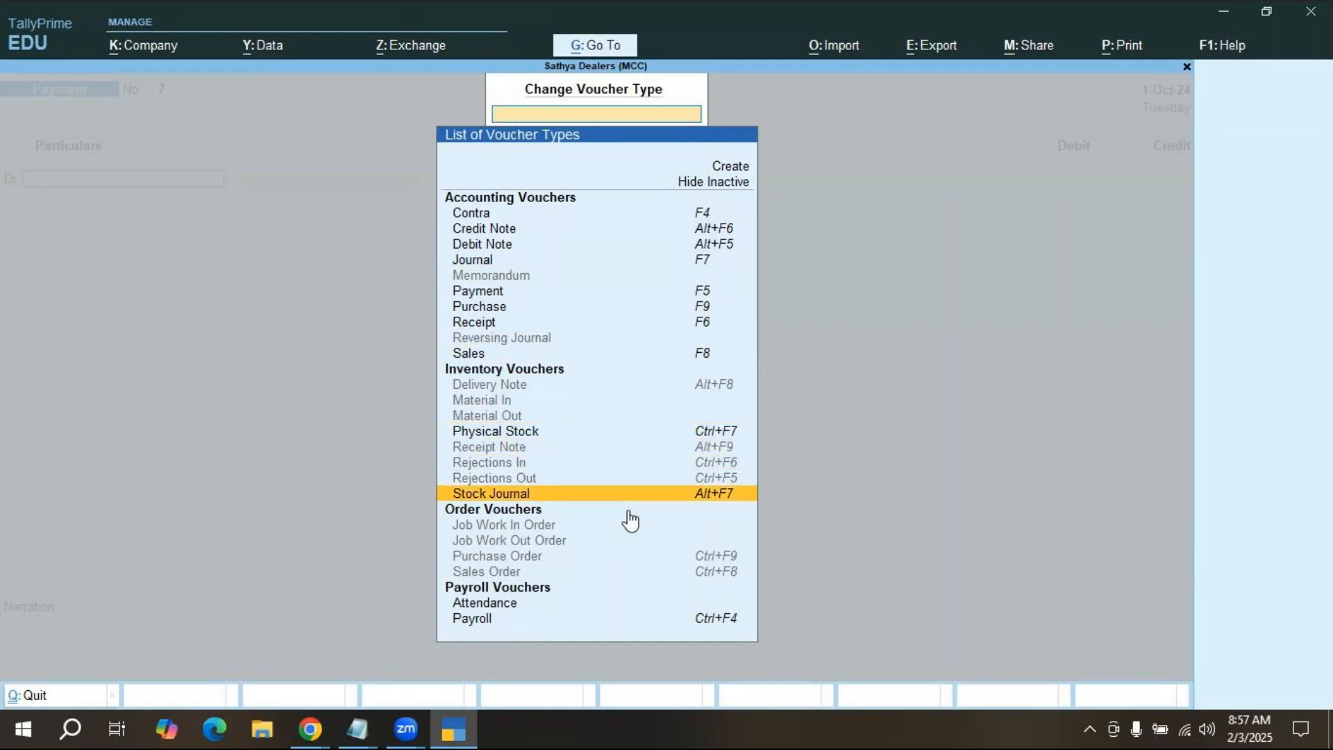
pyautogui.press('Down')
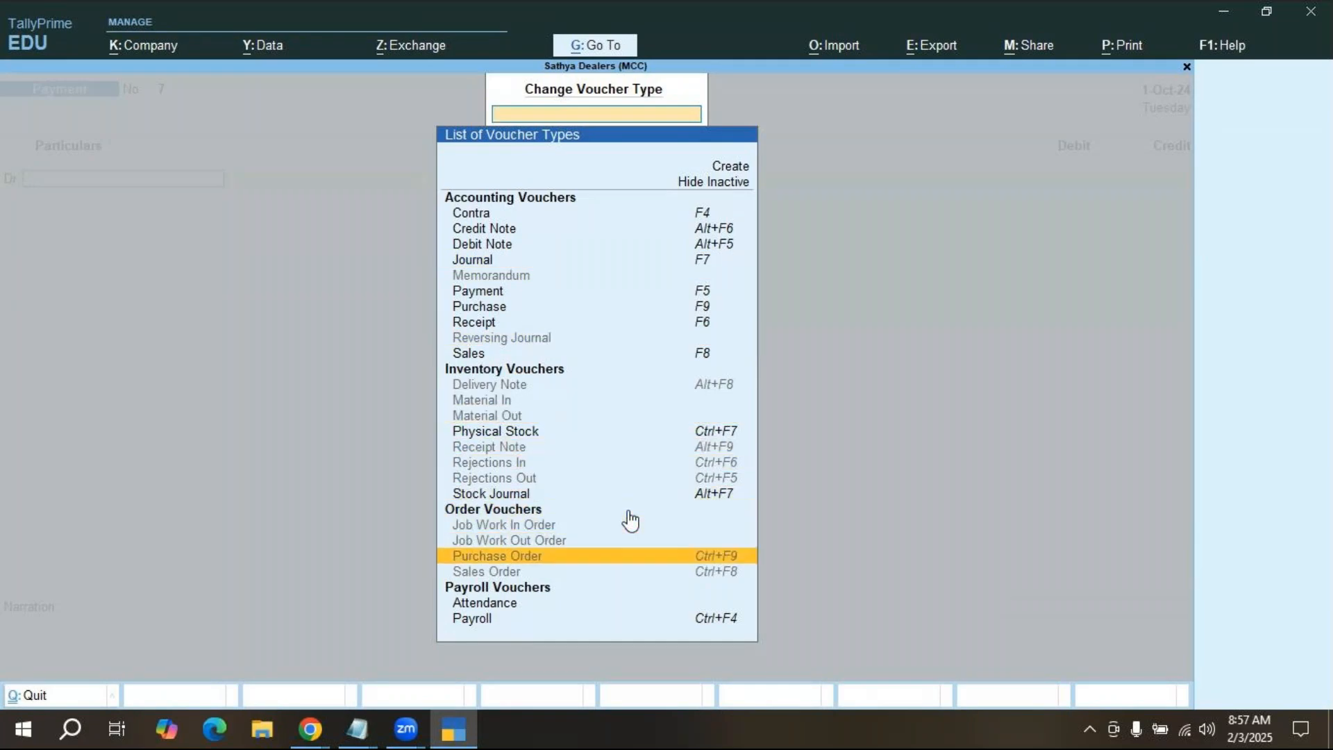
pyautogui.press('Return')
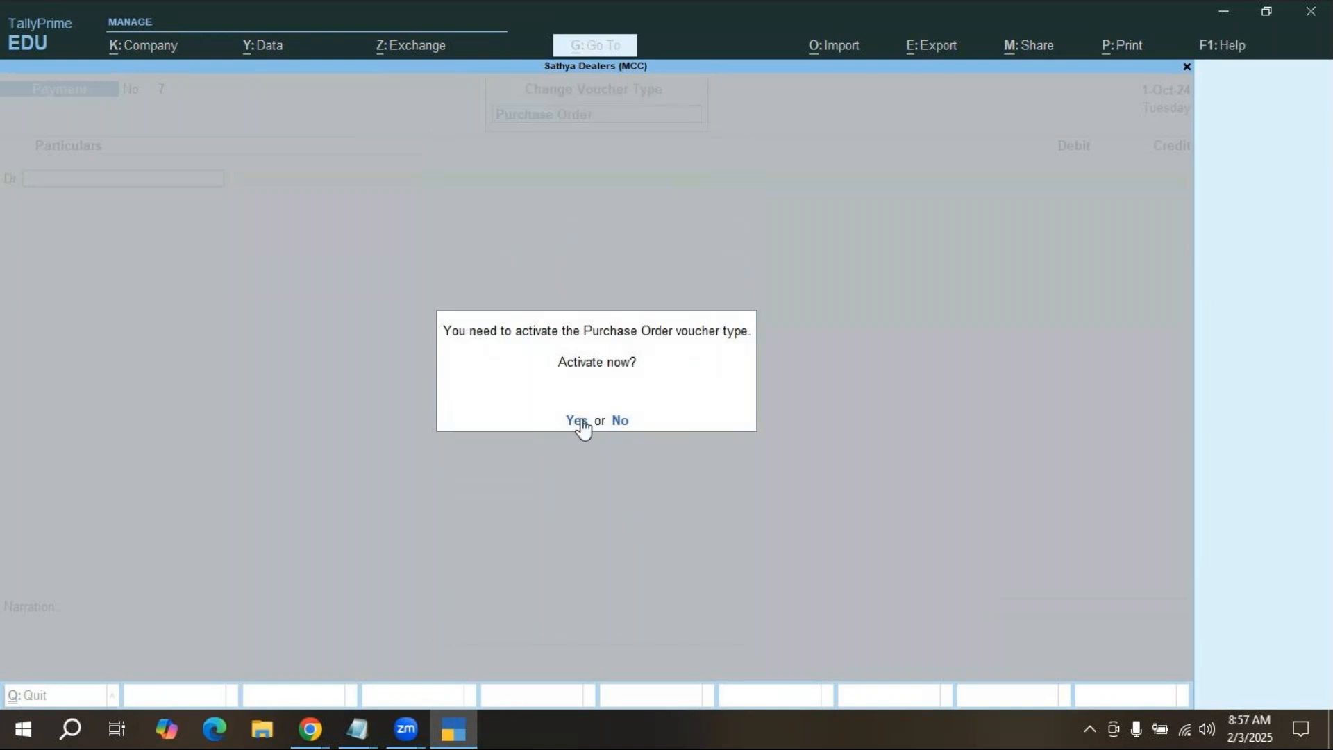
pyautogui.press('Return')
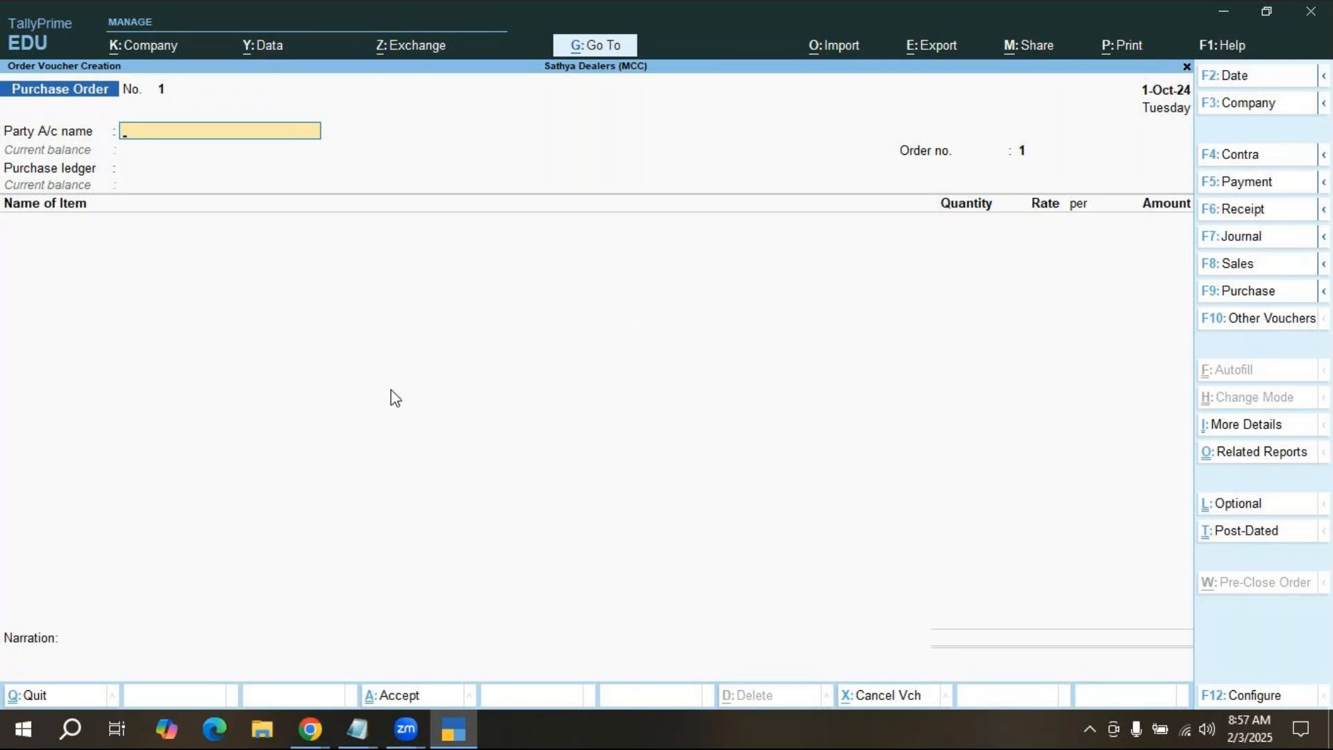
# Set the purchase order's voucher date to 1-Apr-24.
pyautogui.click(1234, 76)
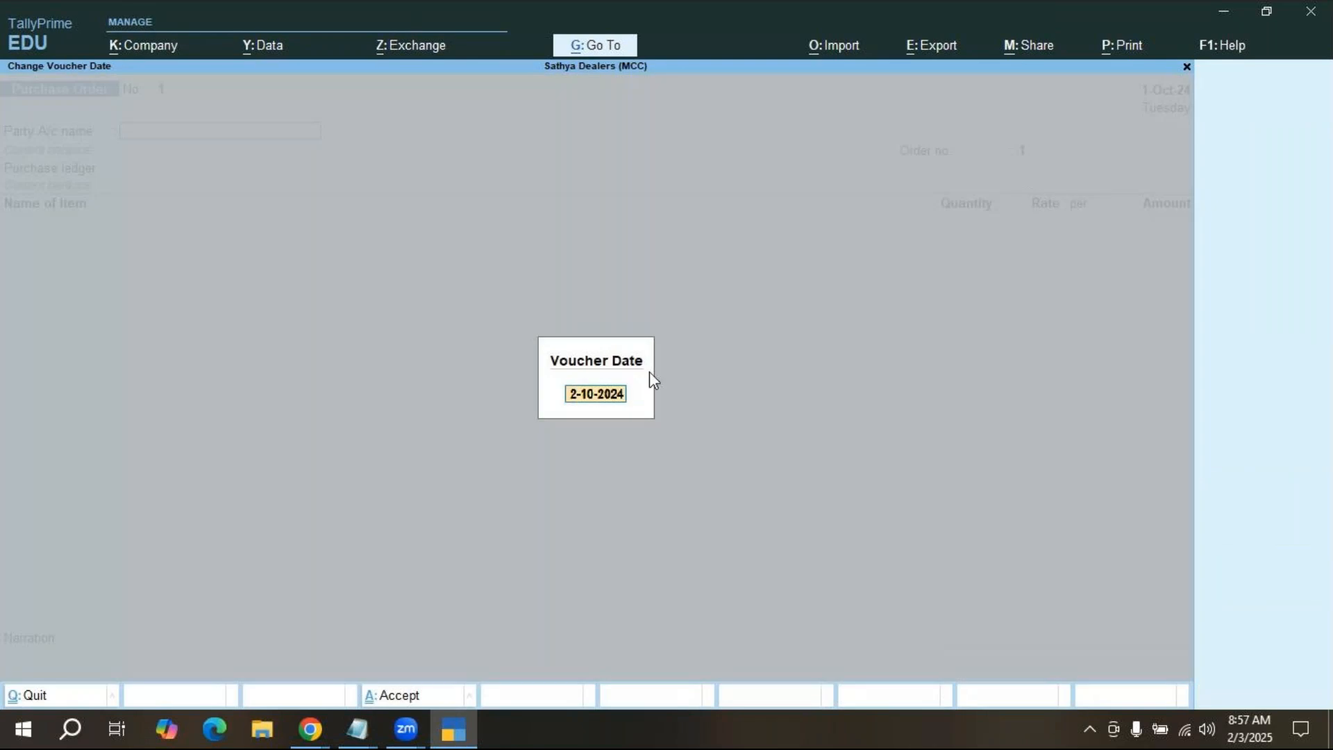
pyautogui.press('BackSpace')
pyautogui.press('Return')
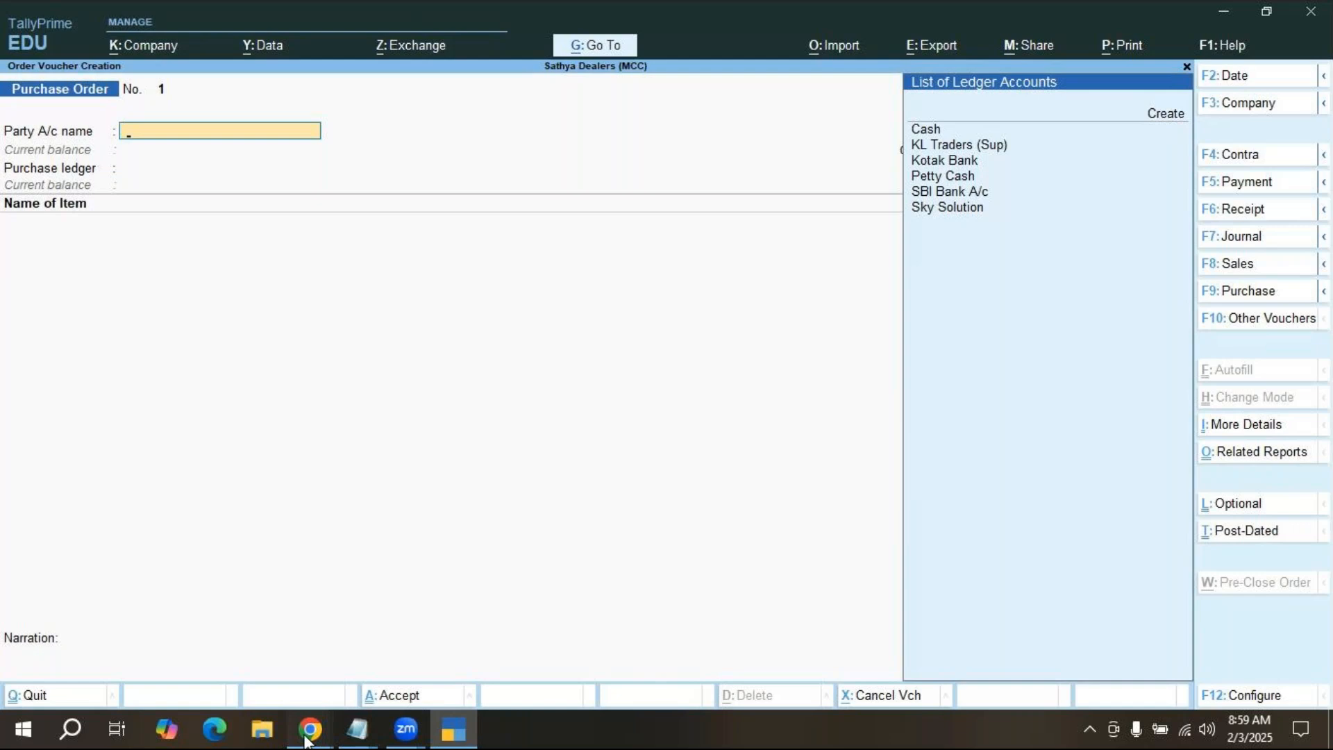
# Check the GoTo Meeting window in Chrome, and return to the purchase order in TallyPrime.
pyautogui.moveTo(309, 736)
pyautogui.click(353, 657)
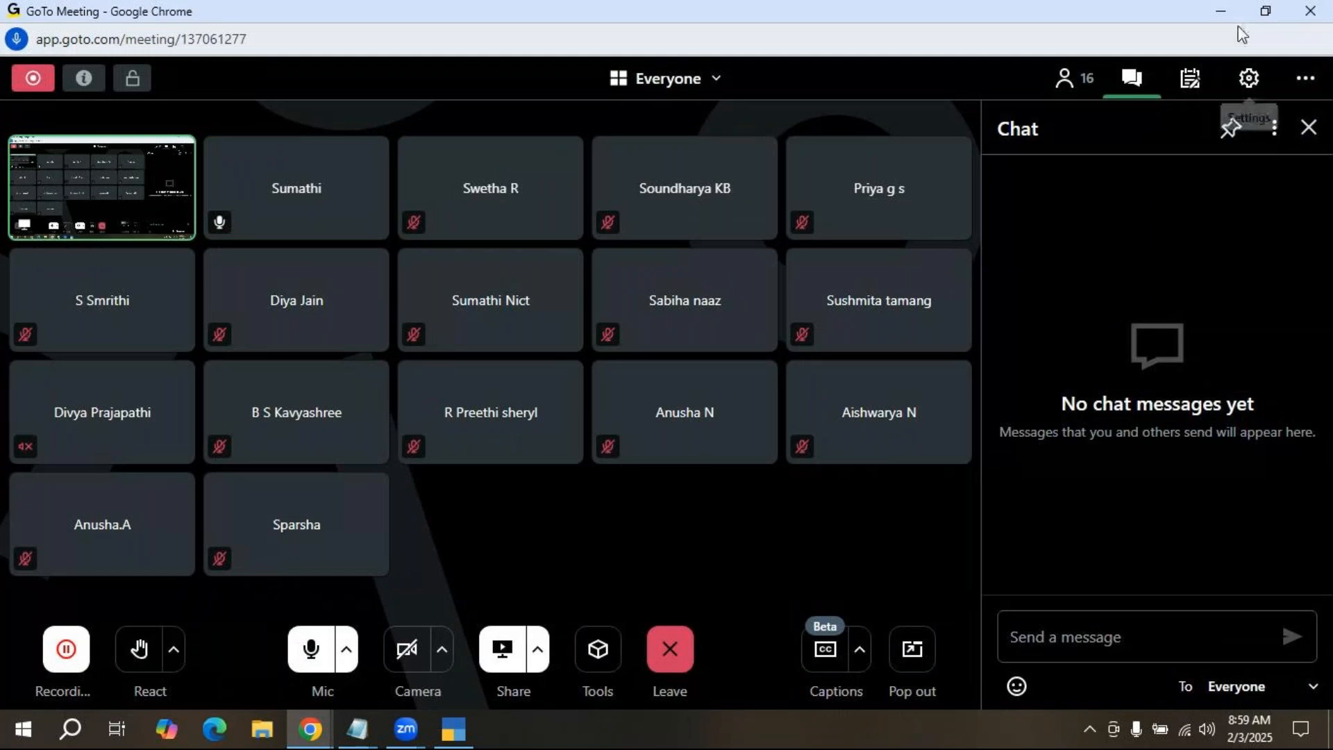
pyautogui.click(1224, 12)
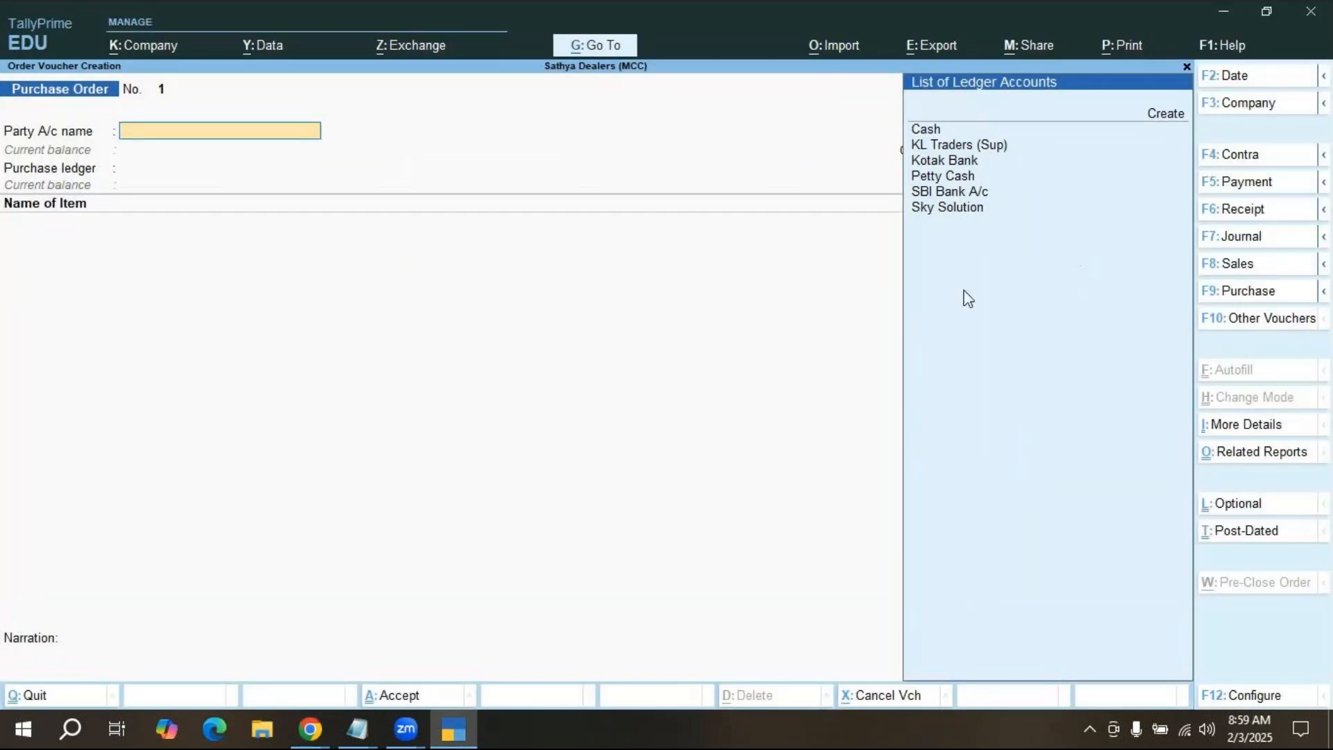
# Start a new party ledger named "A -Soft (Sup)" under Sundry Creditors, keeping bill-by-bill balances at Yes and the credit period blank.
pyautogui.hotkey('alt', 'c')
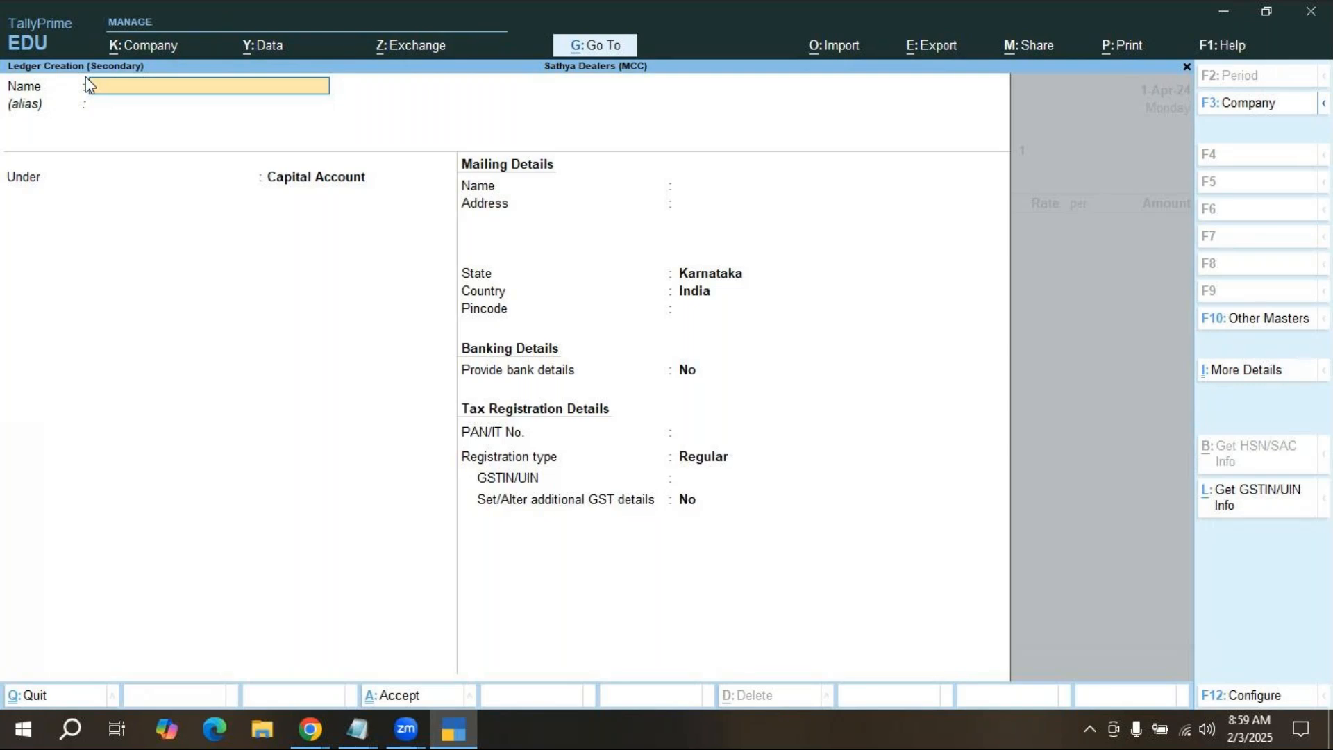
pyautogui.write('A -Soft (Sup)')
pyautogui.press('Return')
pyautogui.press('Return')
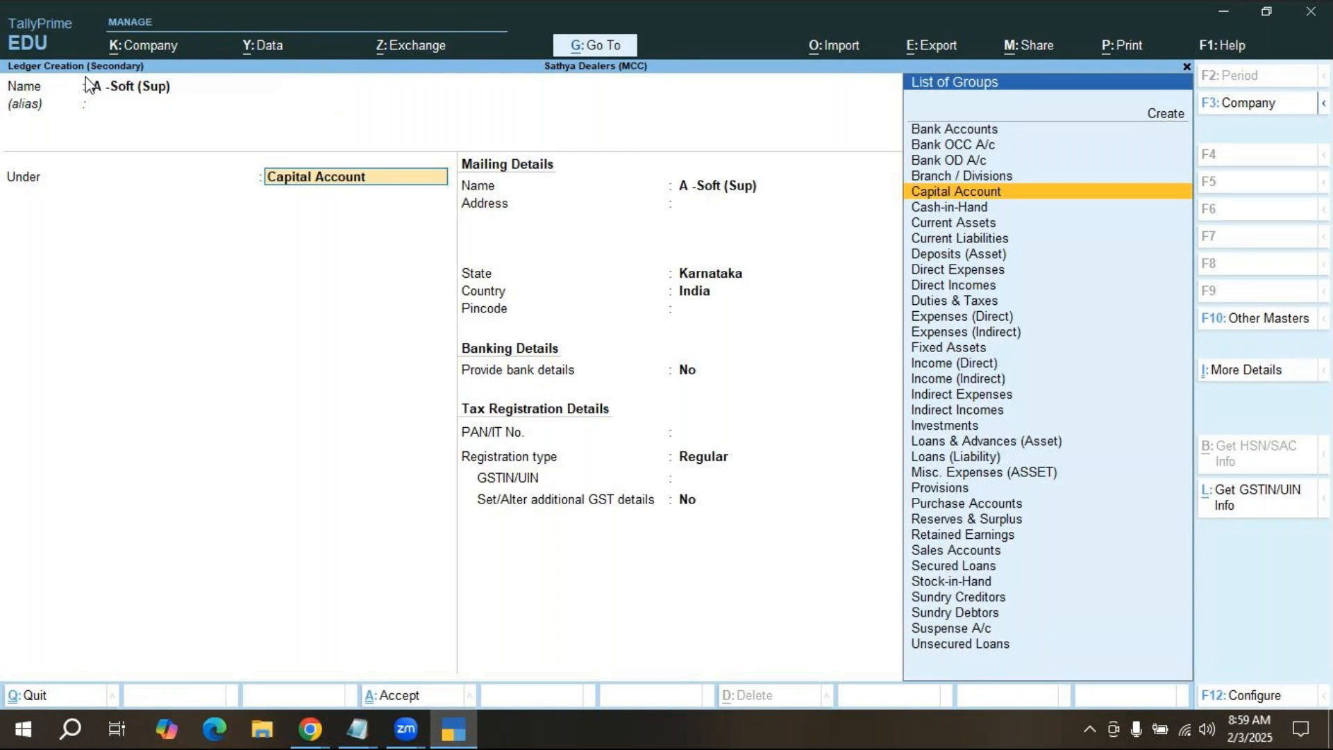
pyautogui.write('Sun')
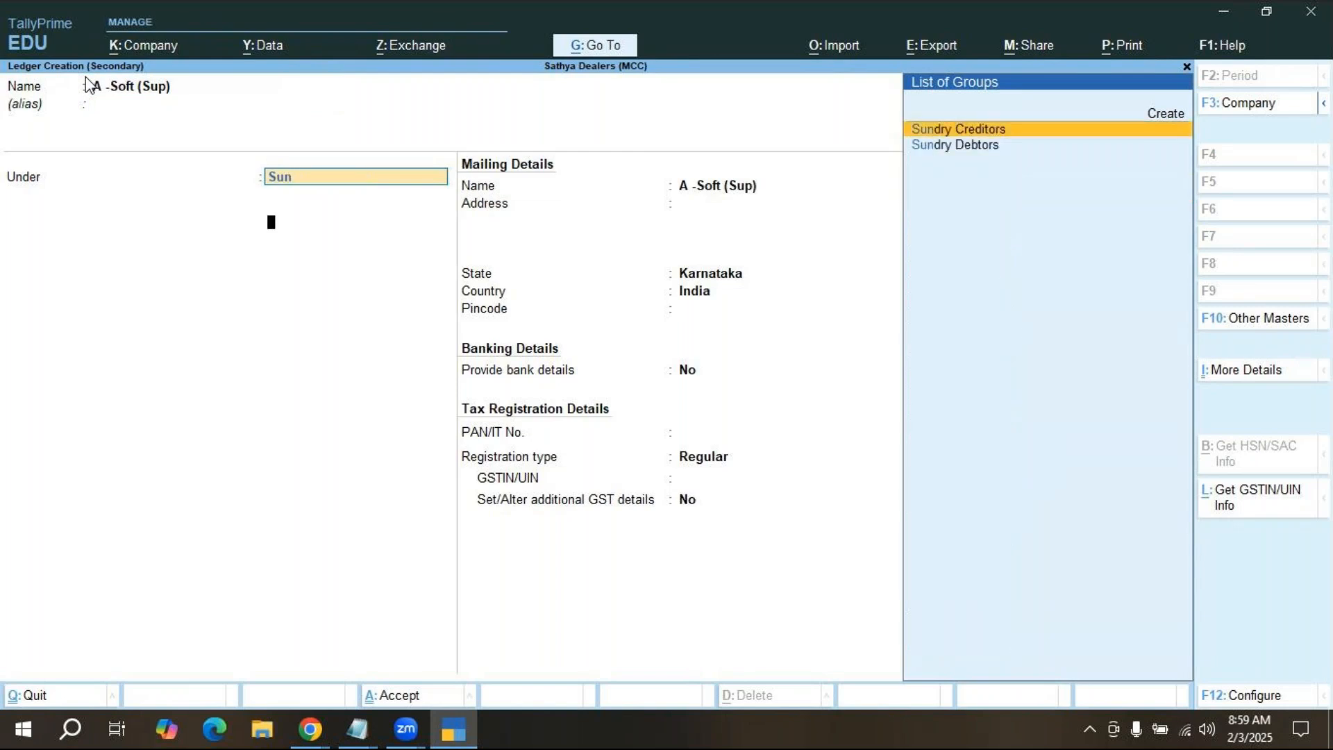
pyautogui.press('Return')
pyautogui.press('Return')
pyautogui.press('Return')
pyautogui.press('Return')
pyautogui.press('Return')
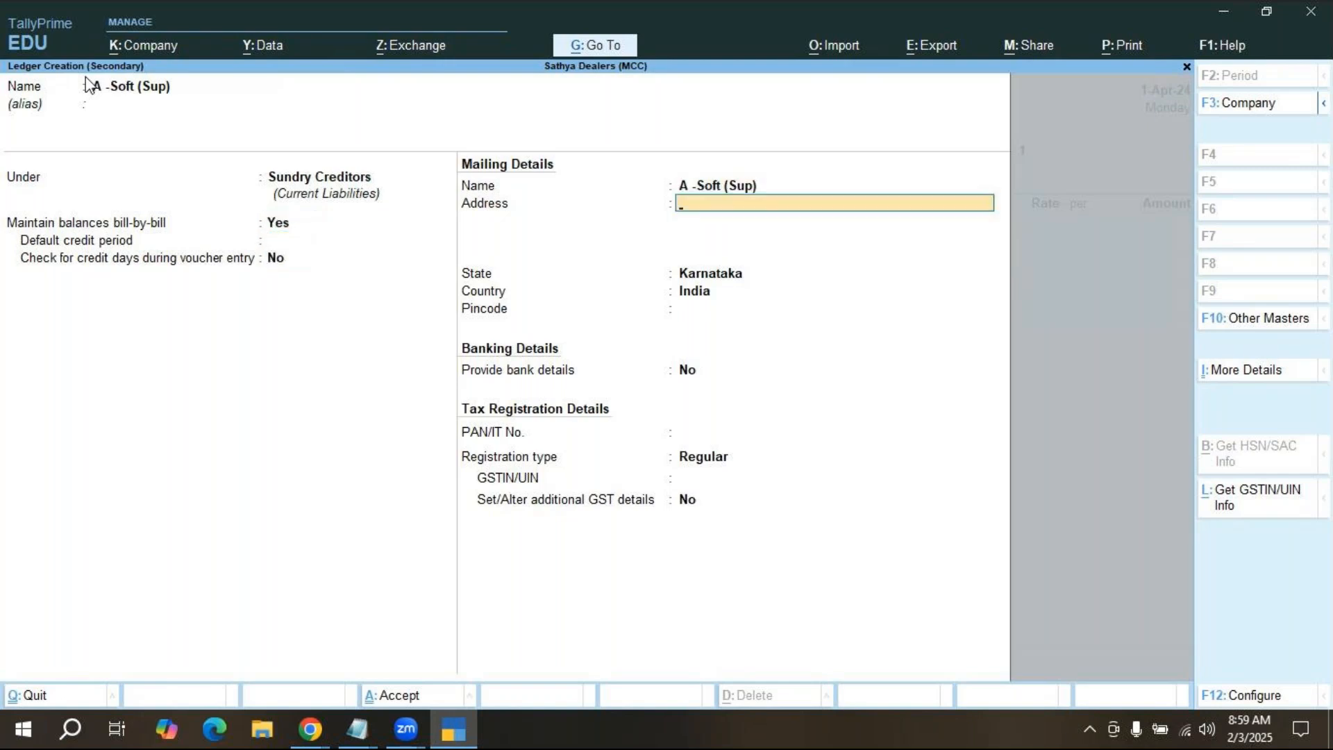
# Keep Karnataka, India and Regular registration for the ledger, leave address, PAN and GSTIN blank, and save it.
pyautogui.press('Return')
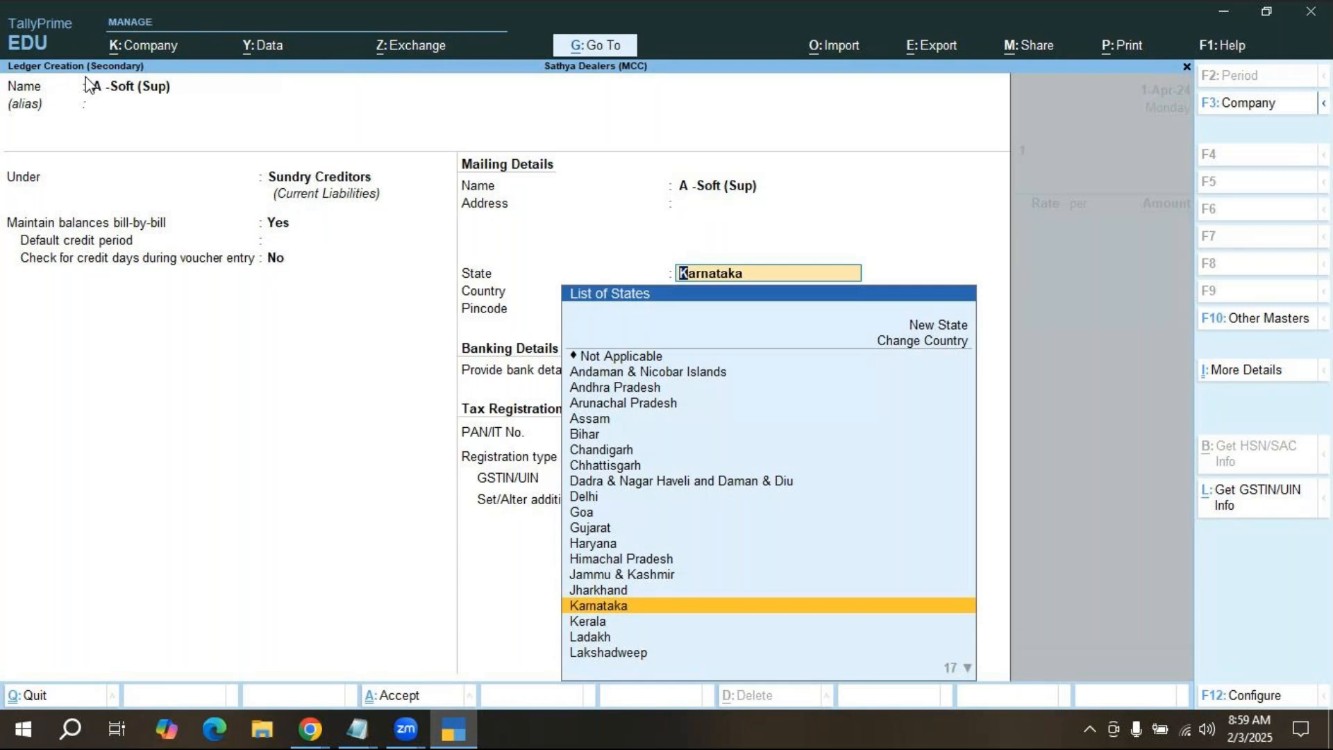
pyautogui.press('Return')
pyautogui.press('Return')
pyautogui.press('Return')
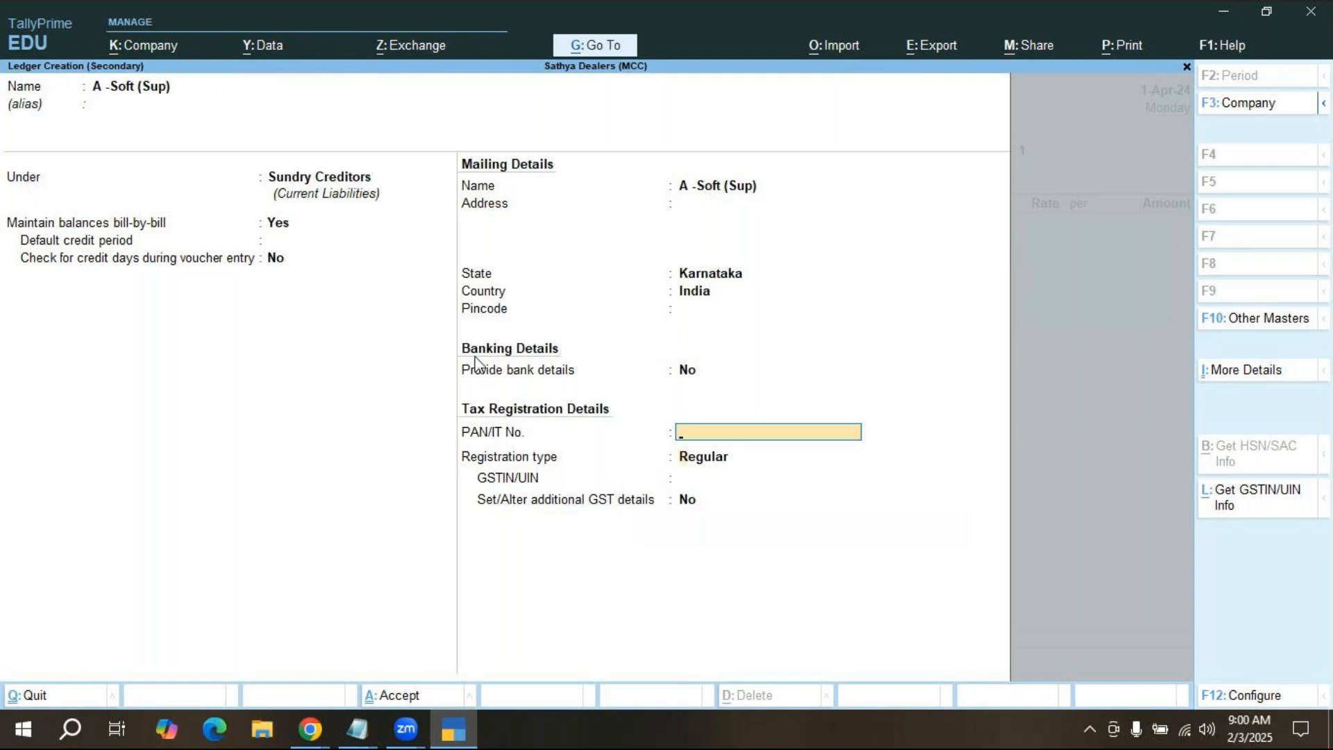
pyautogui.press('Return')
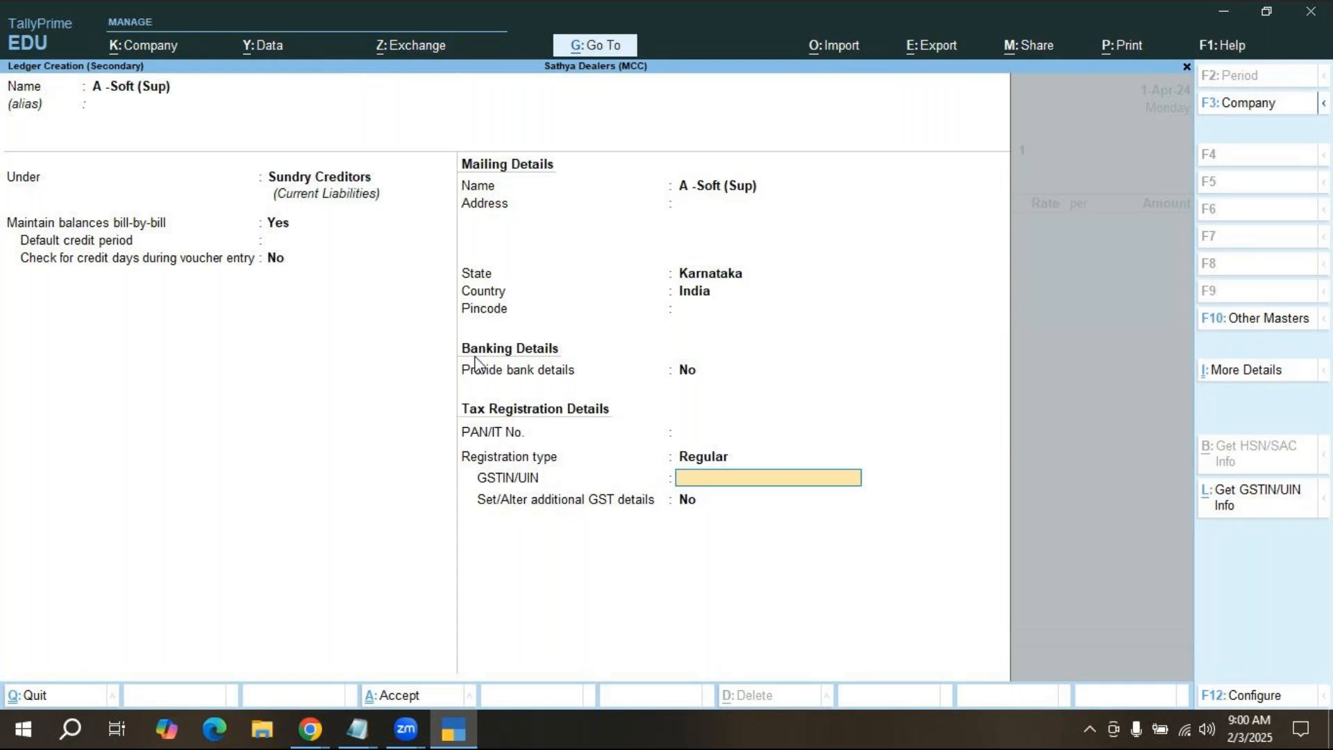
pyautogui.press('Return')
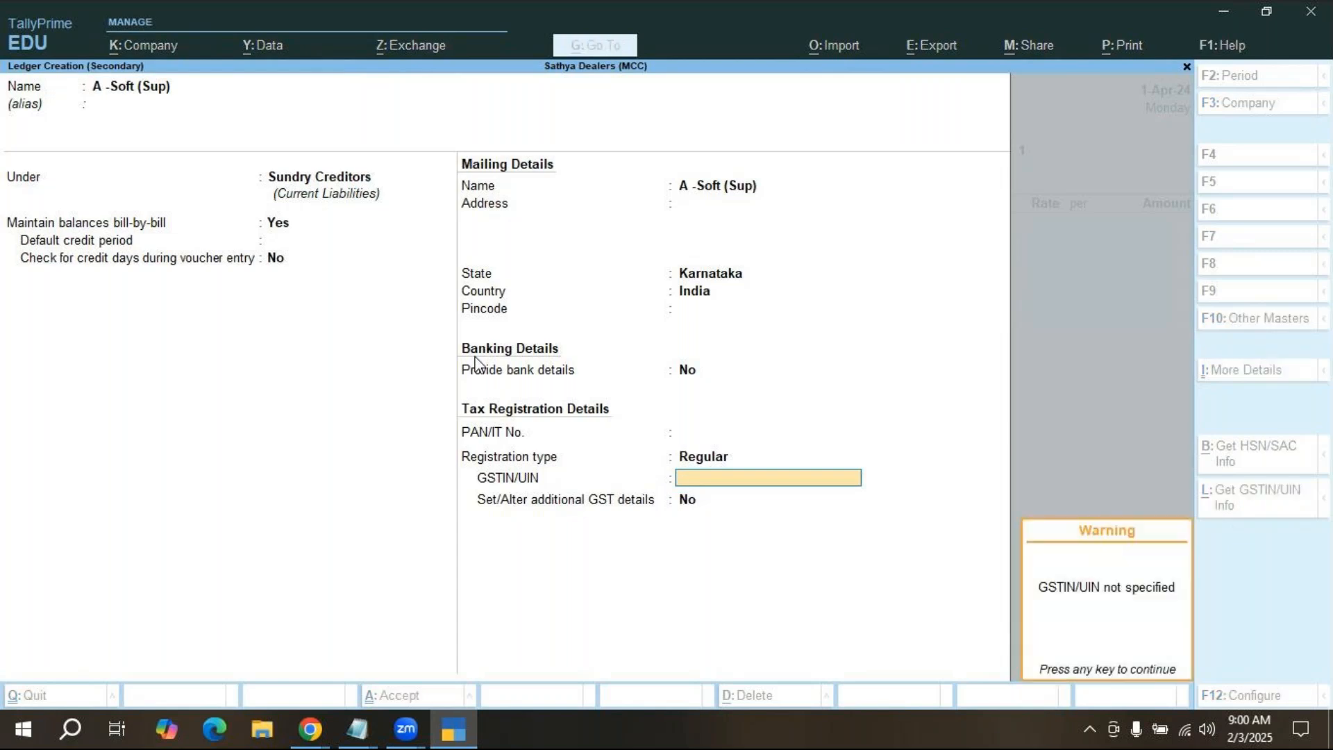
pyautogui.press('Return')
pyautogui.press('Return')
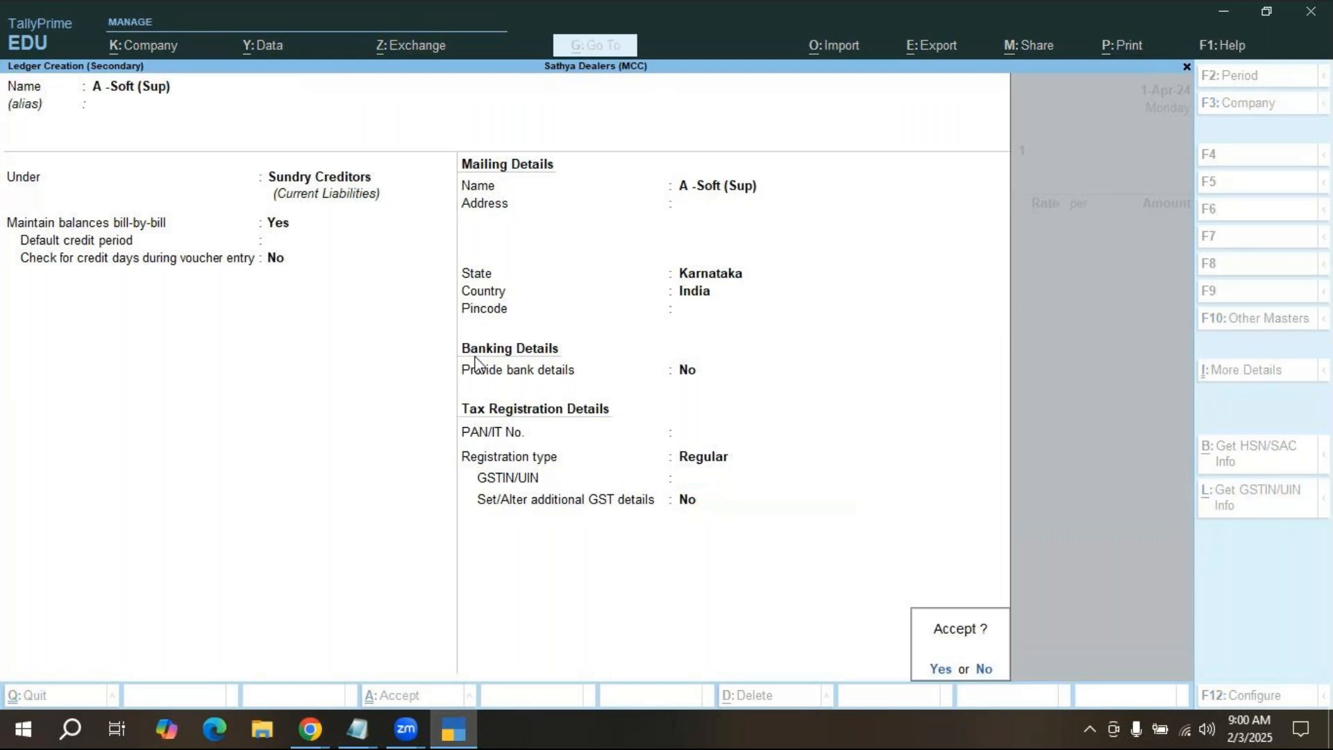
pyautogui.press('Return')
# Use A -Soft (Sup) as the purchase order's party and leave its order, dispatch and bill of lading details blank.
pyautogui.press('Return')
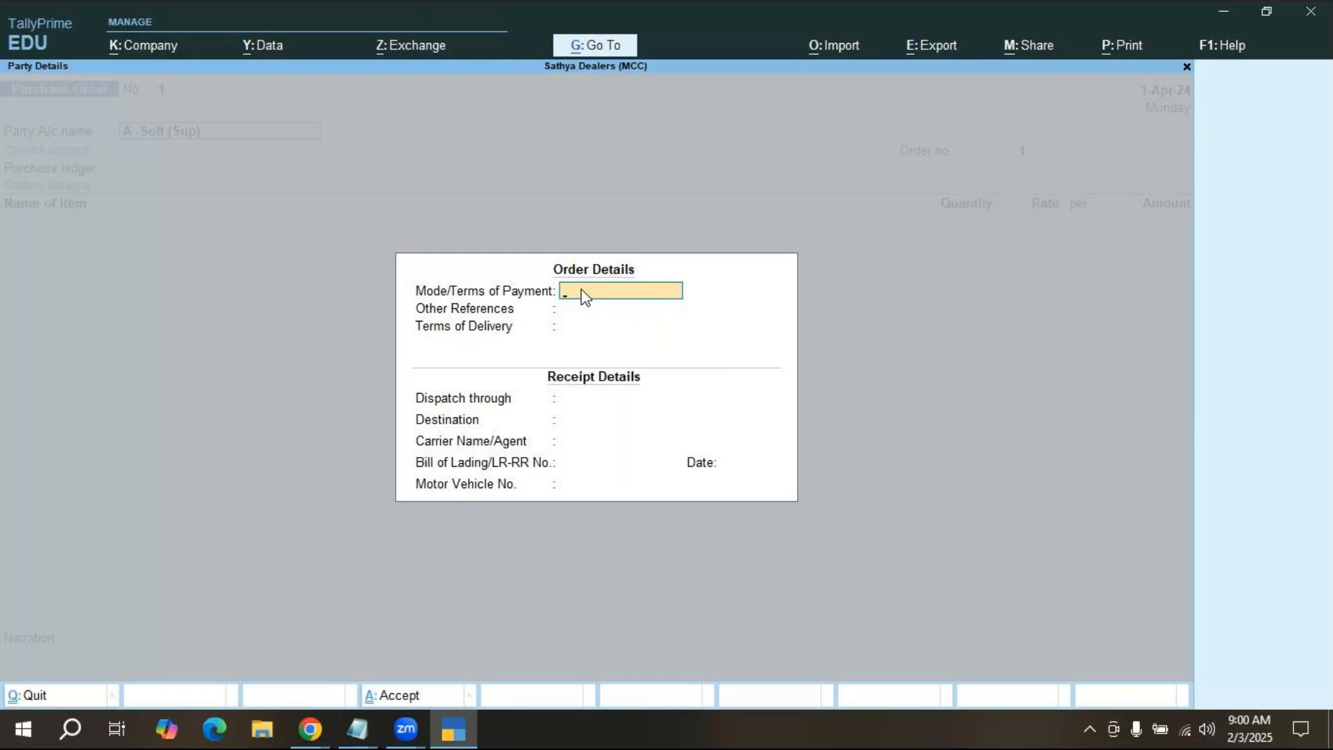
pyautogui.press('Return')
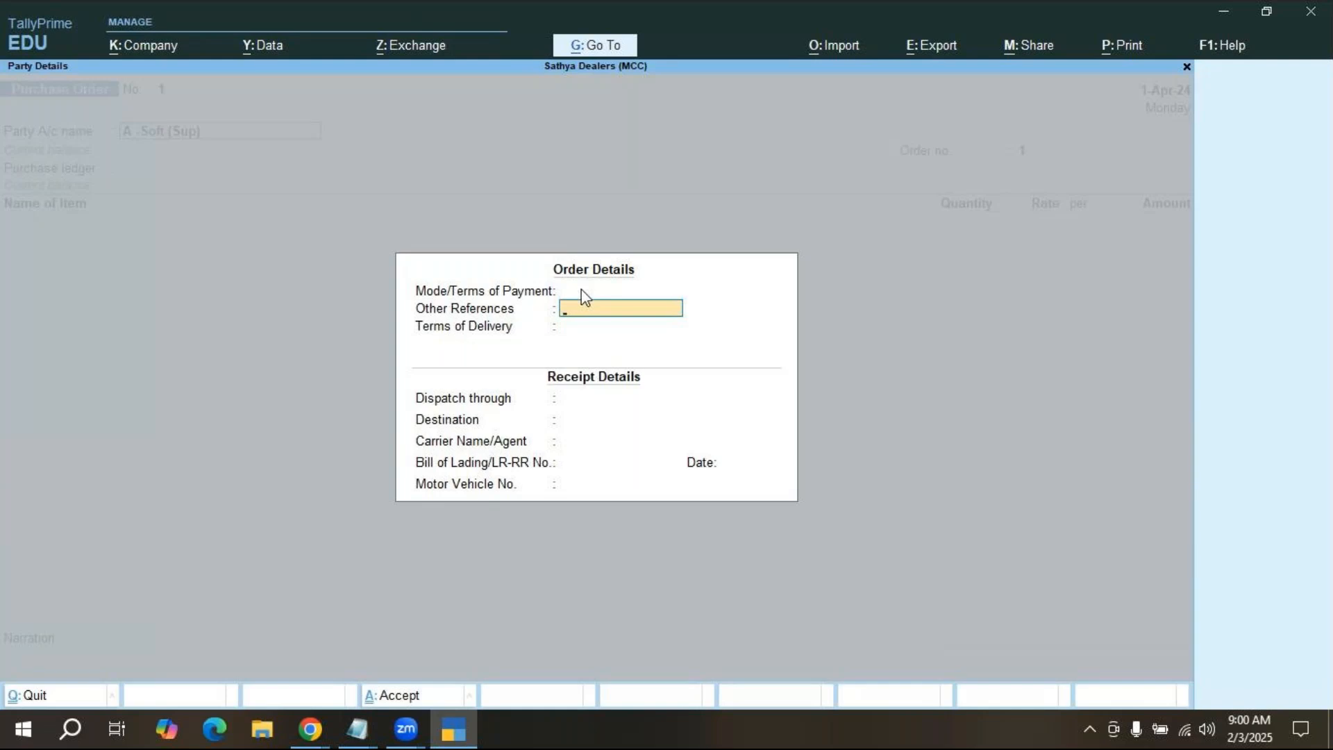
pyautogui.press('Return')
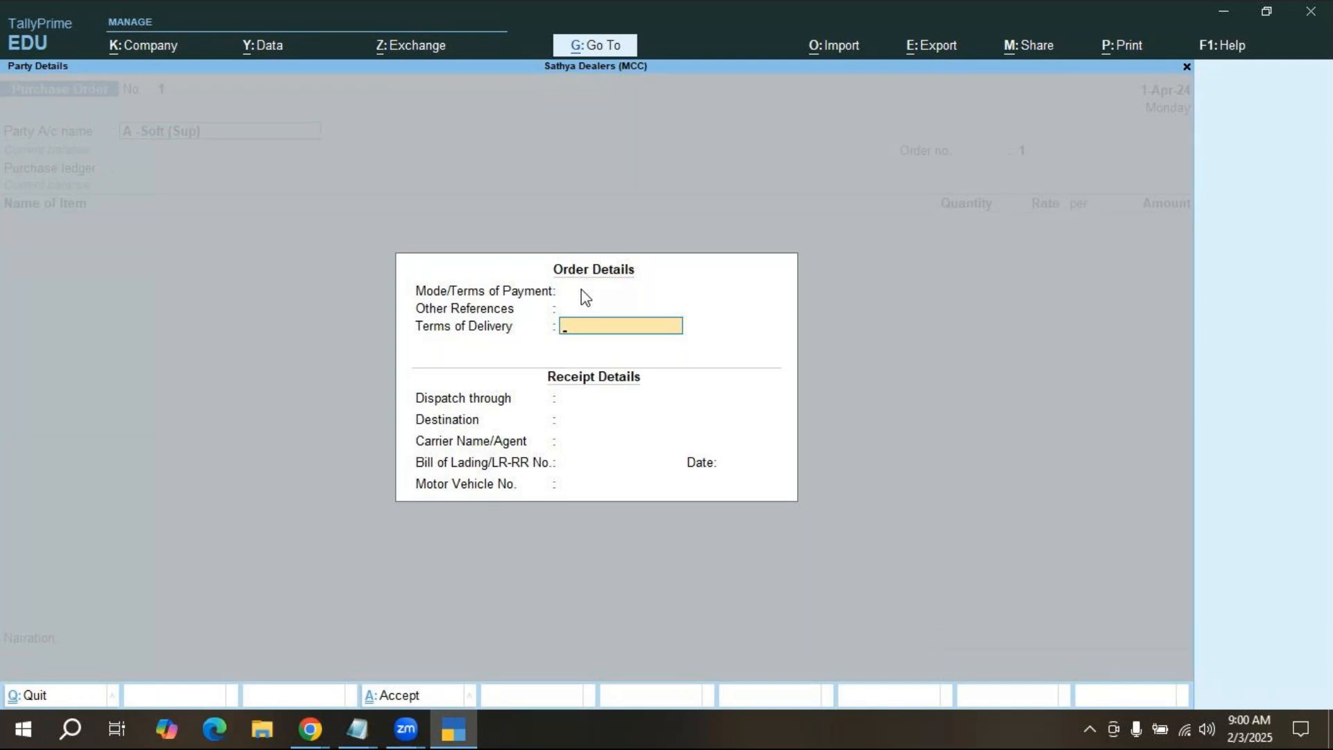
pyautogui.press('Return')
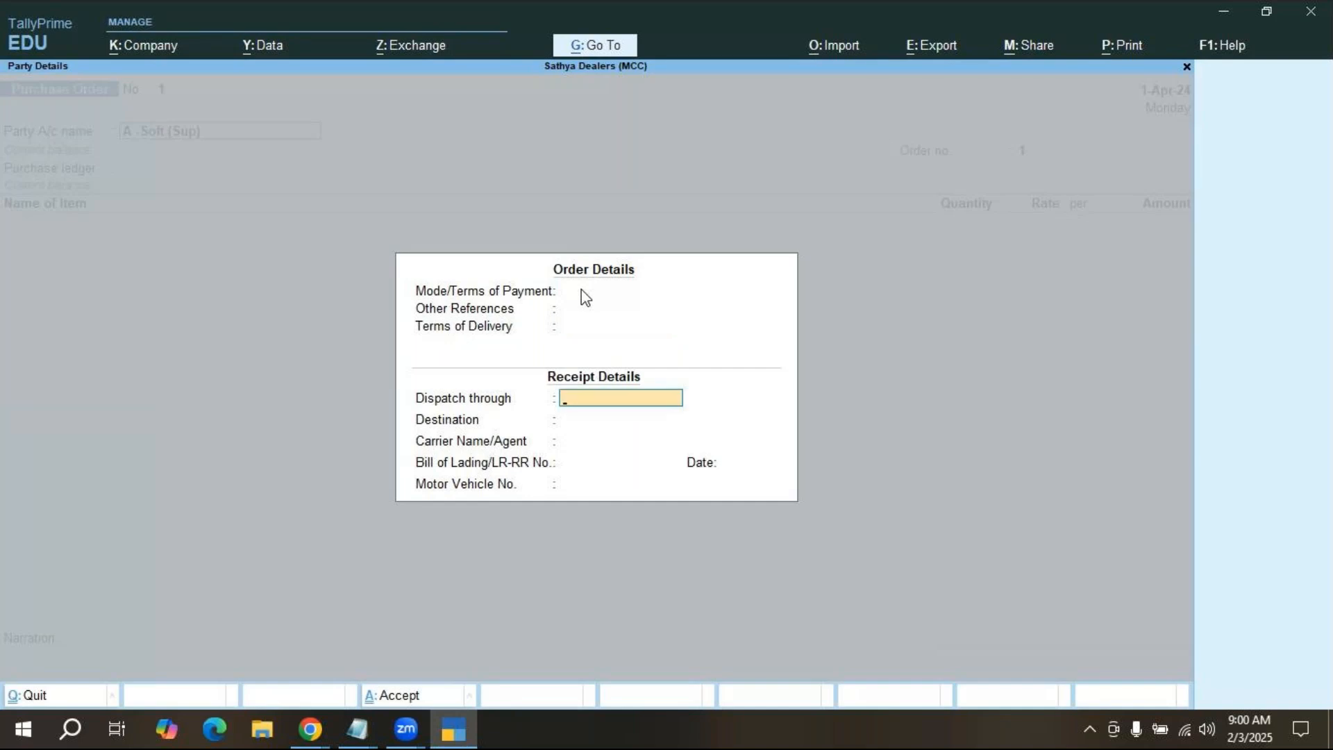
pyautogui.press('Return')
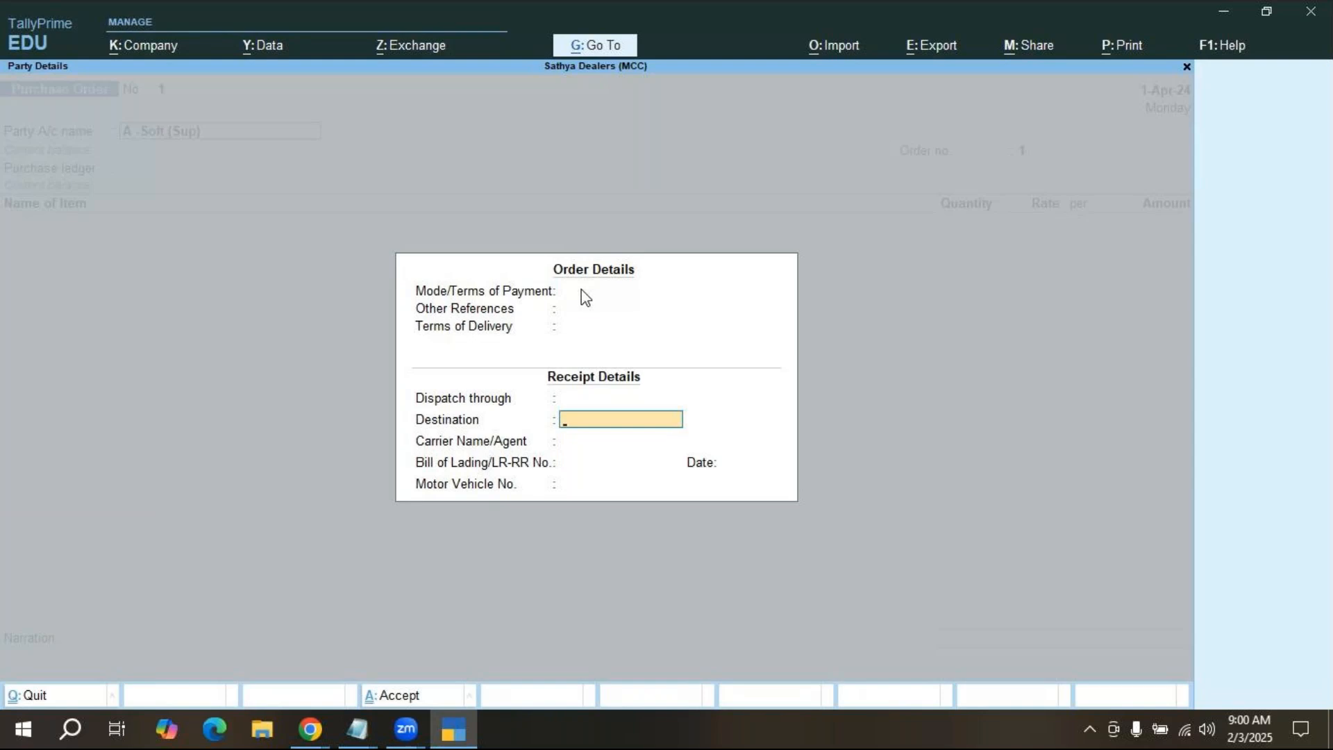
pyautogui.press('Return')
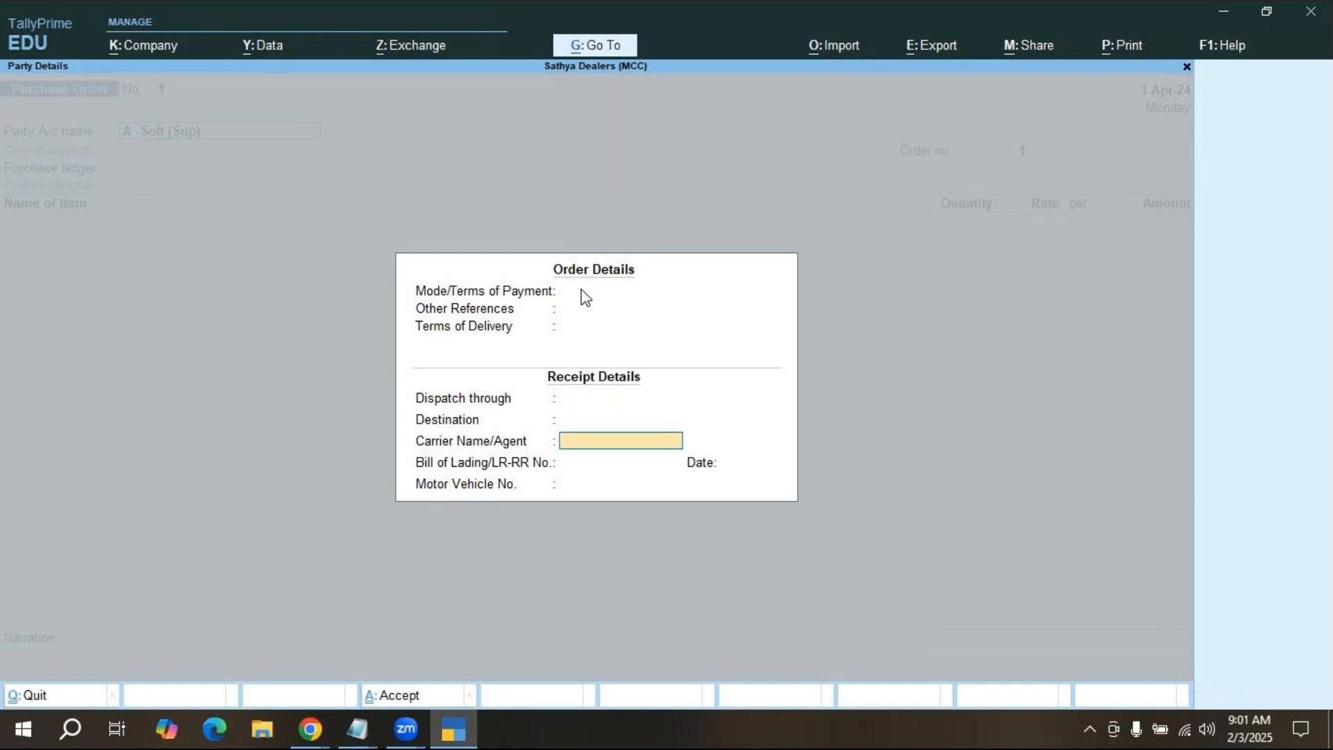
pyautogui.press('Return')
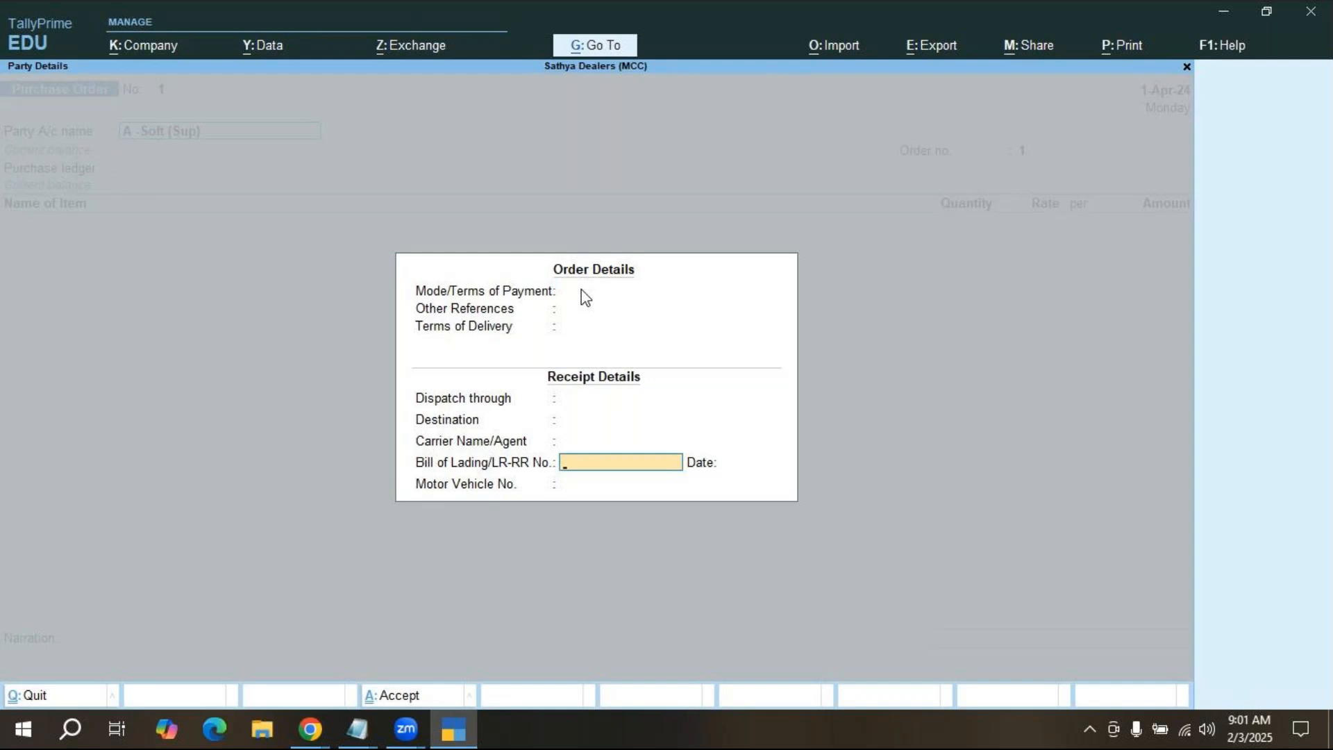
pyautogui.press('Return')
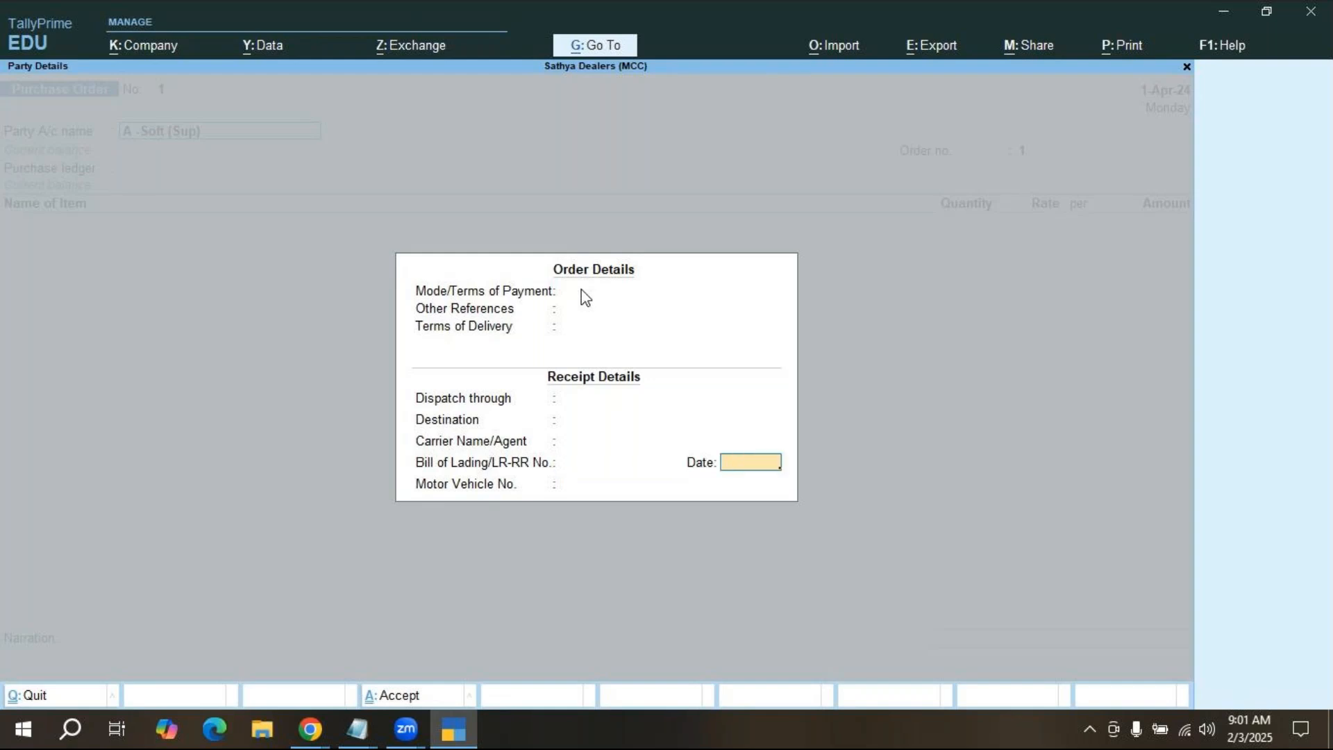
pyautogui.press('Return')
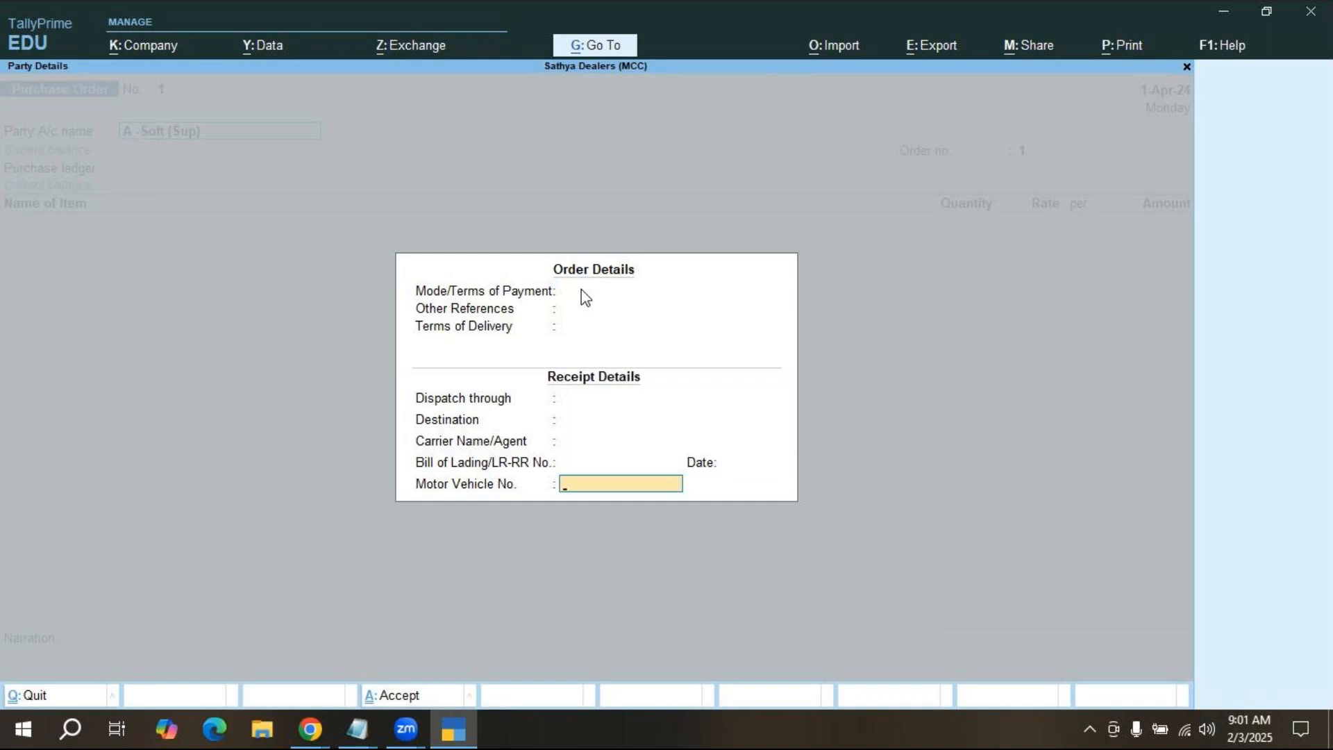
# Switch to the GoTo Meeting window in Chrome and send everyone the chat message "am i audible?".
pyautogui.moveTo(321, 742)
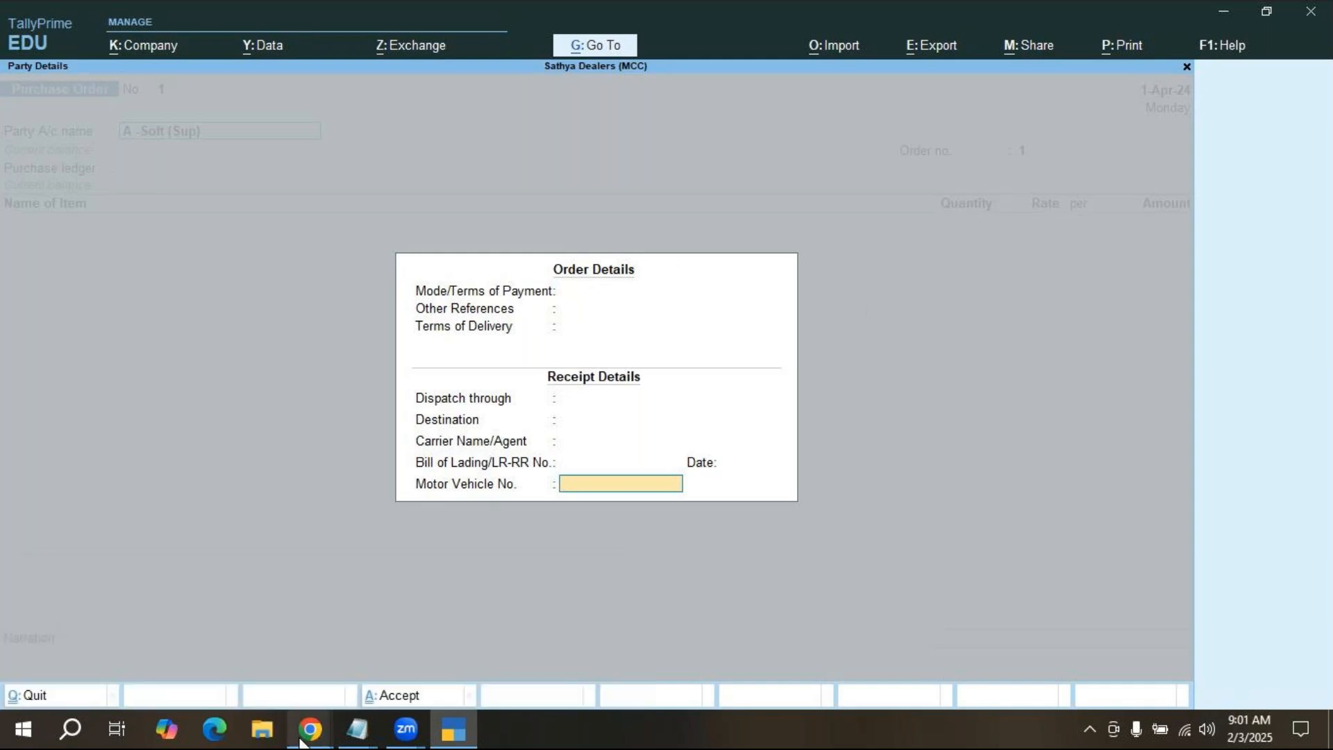
pyautogui.click(344, 642)
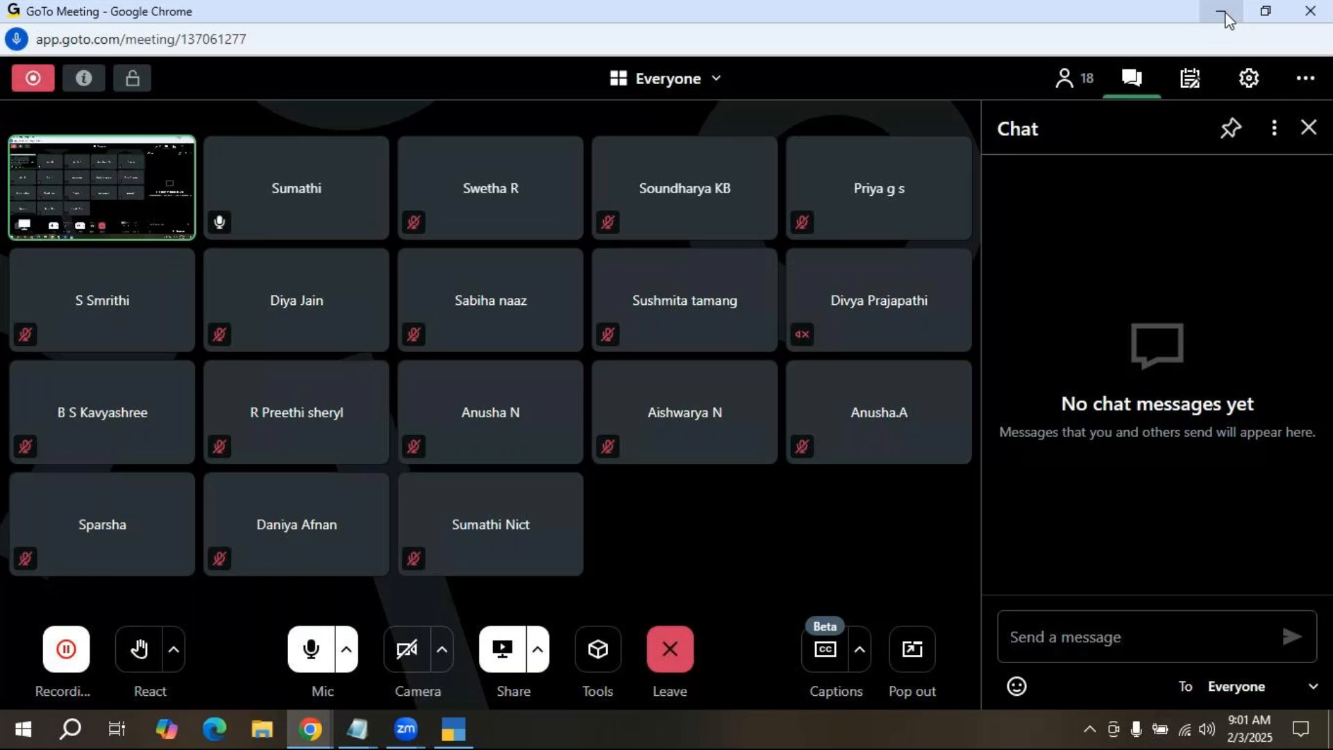
pyautogui.click(1040, 638)
pyautogui.write('a')
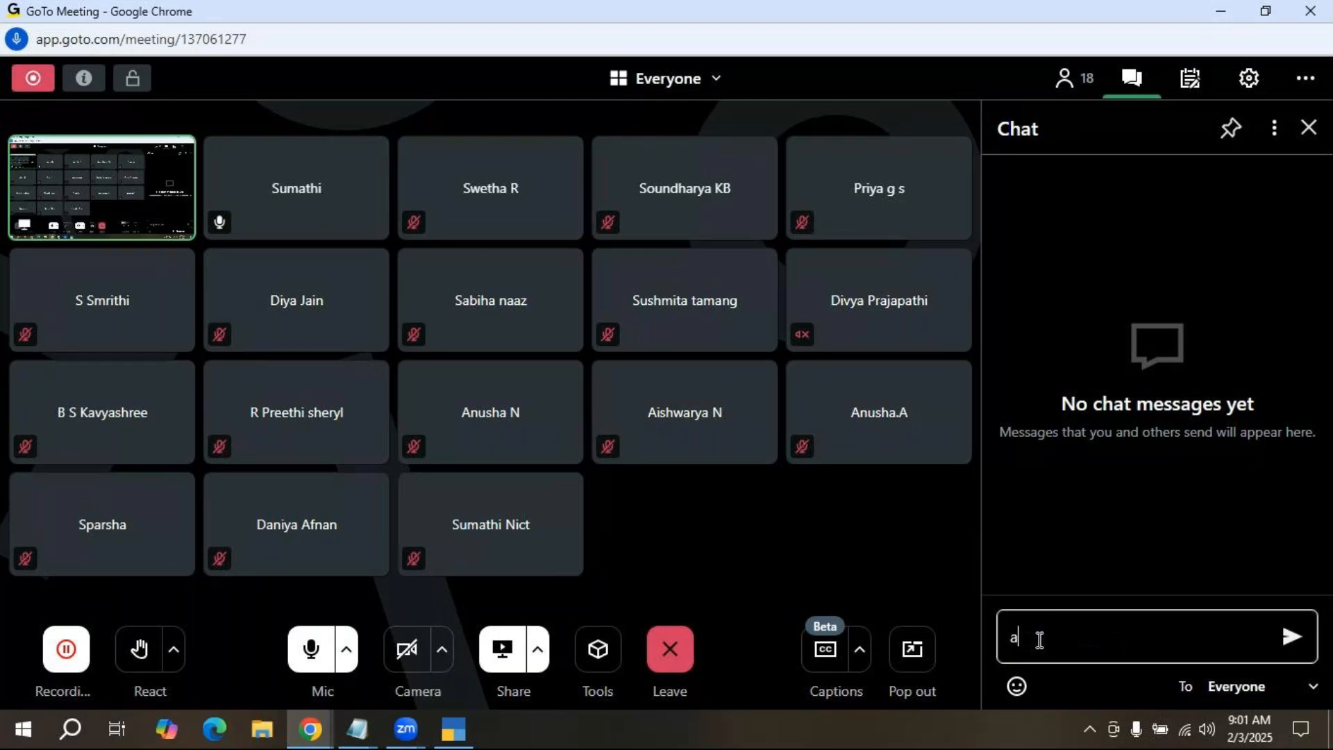
pyautogui.write('m i audible?')
pyautogui.press('Return')
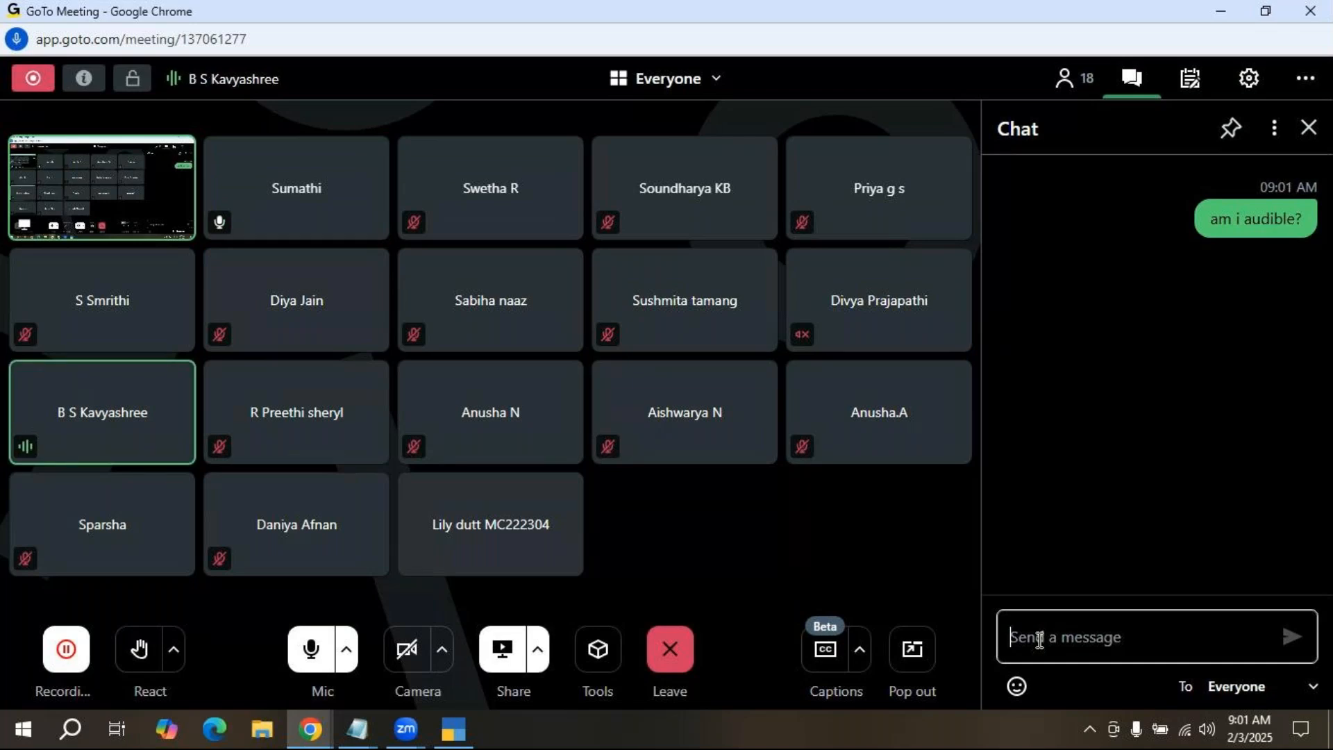
# Return to TallyPrime and accept A -Soft (Sup)'s party details with Karnataka, India, Regular registration, and the address and GSTIN left blank.
pyautogui.click(1220, 13)
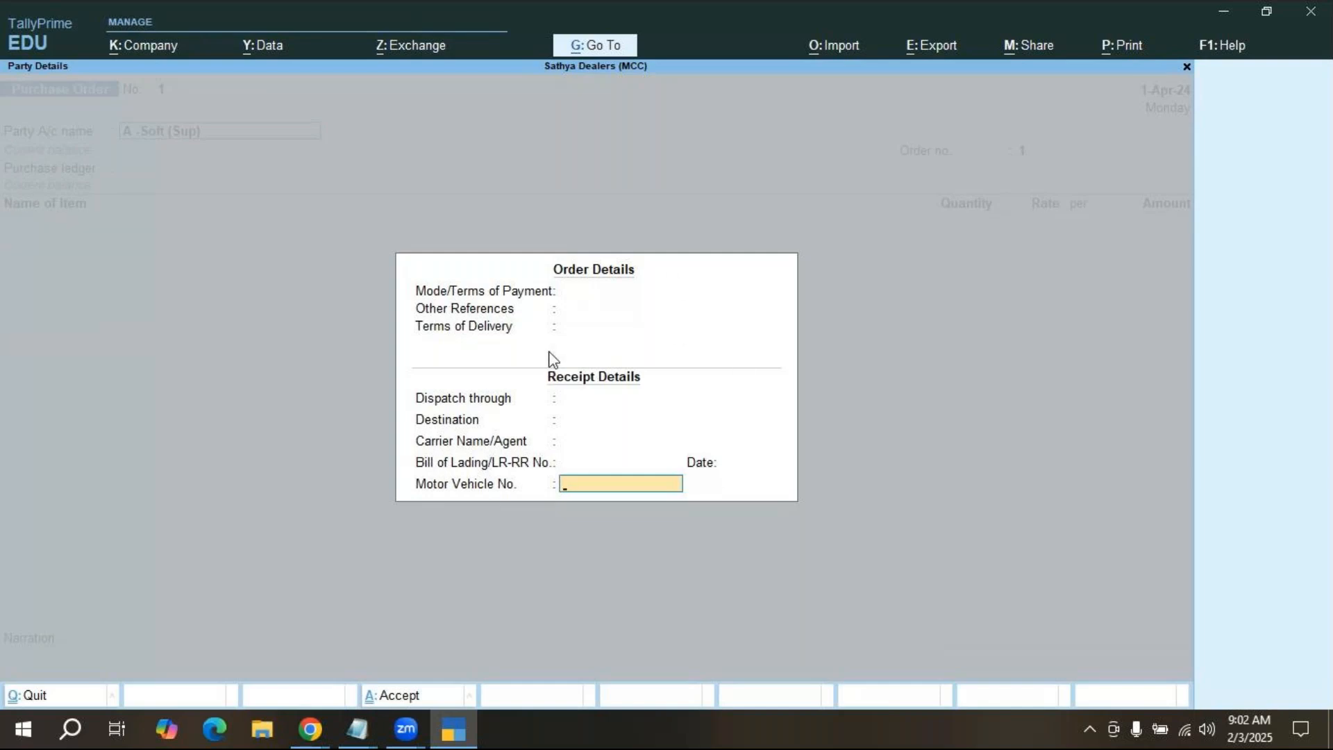
pyautogui.press('Escape')
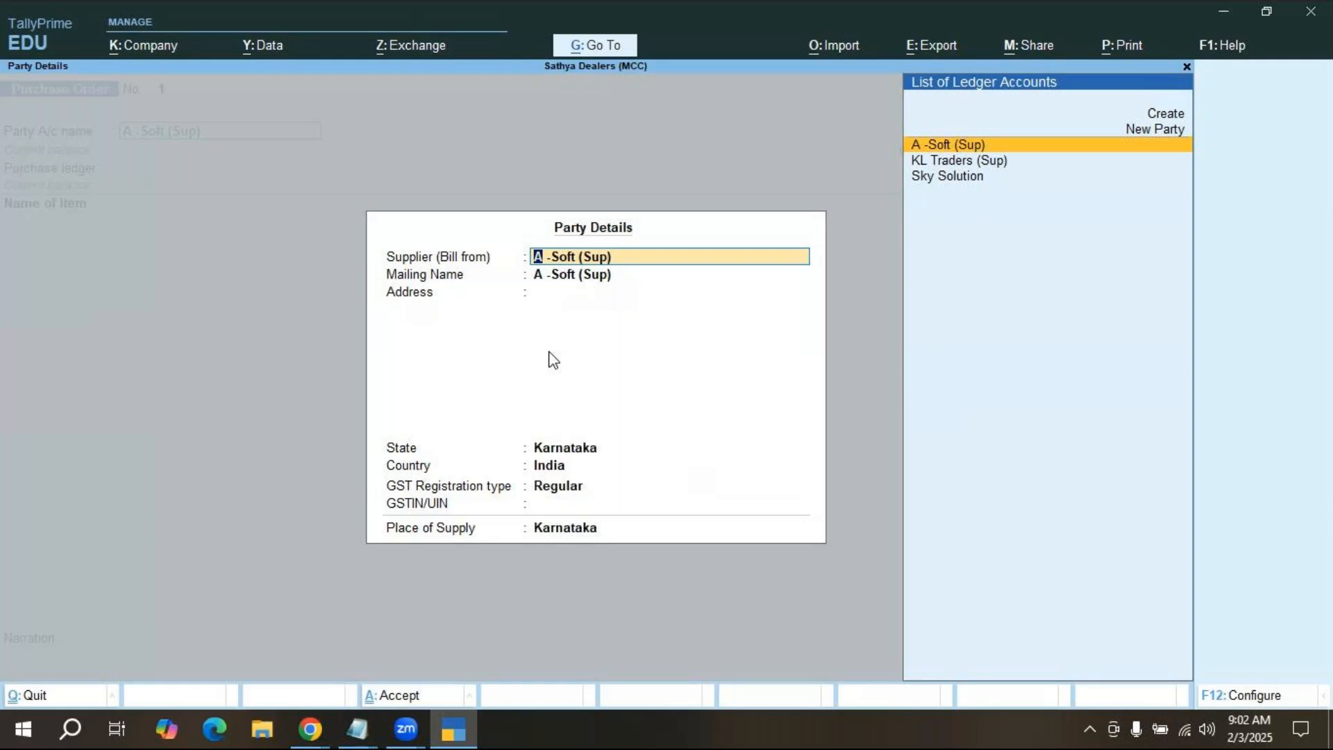
pyautogui.press('Return')
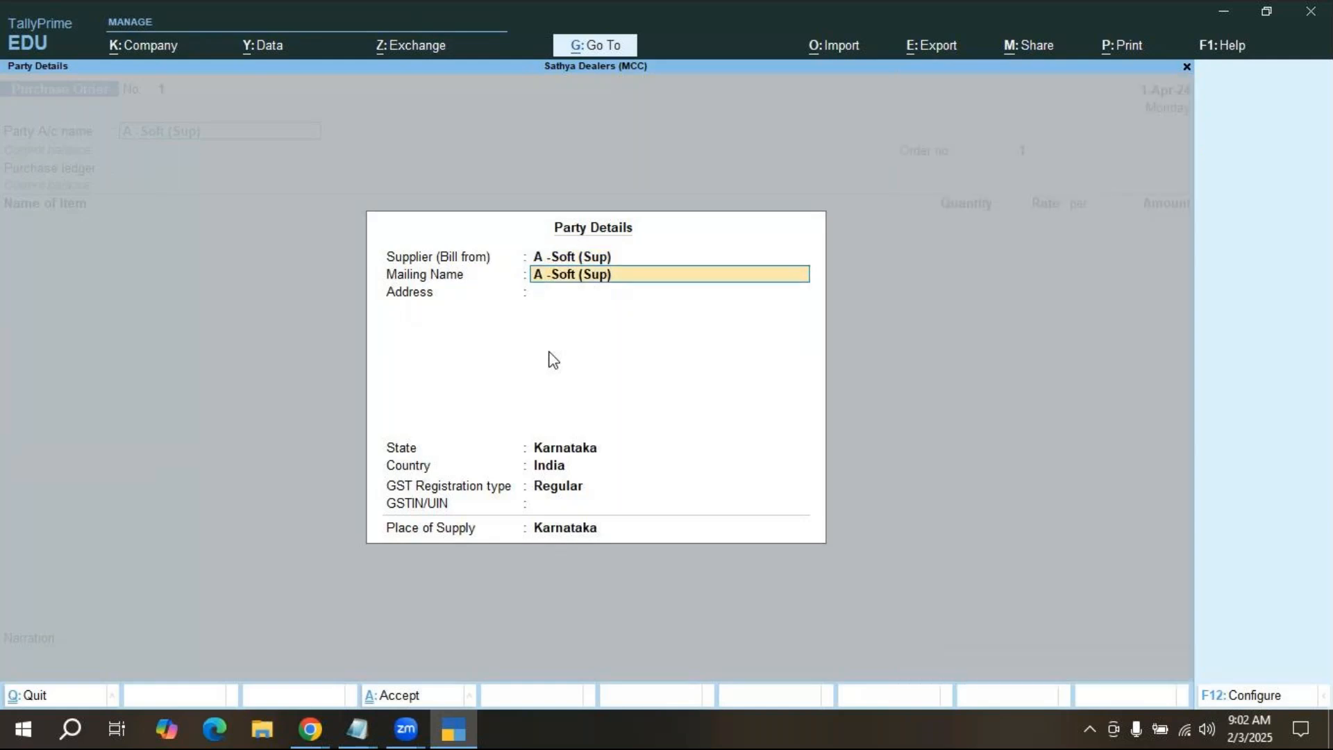
pyautogui.press('Return')
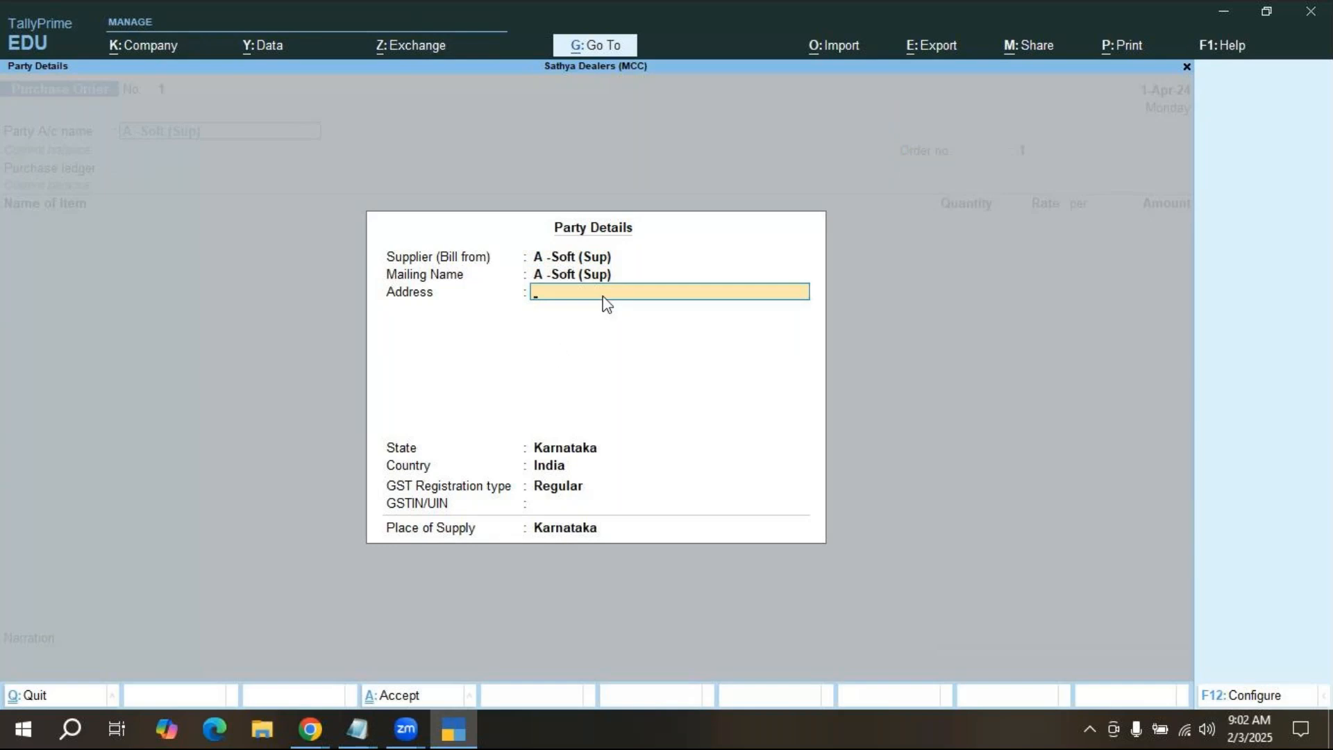
pyautogui.press('Return')
pyautogui.press('Return')
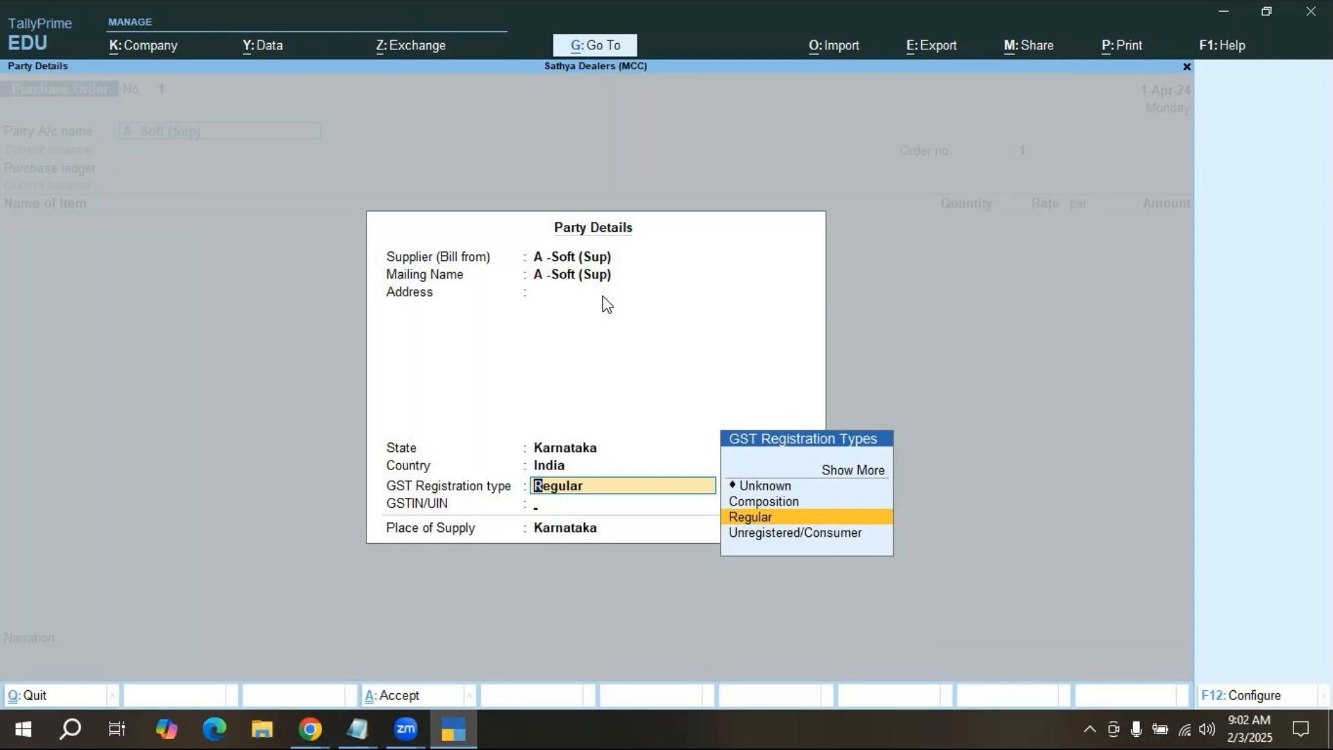
pyautogui.press('Return')
pyautogui.press('Return')
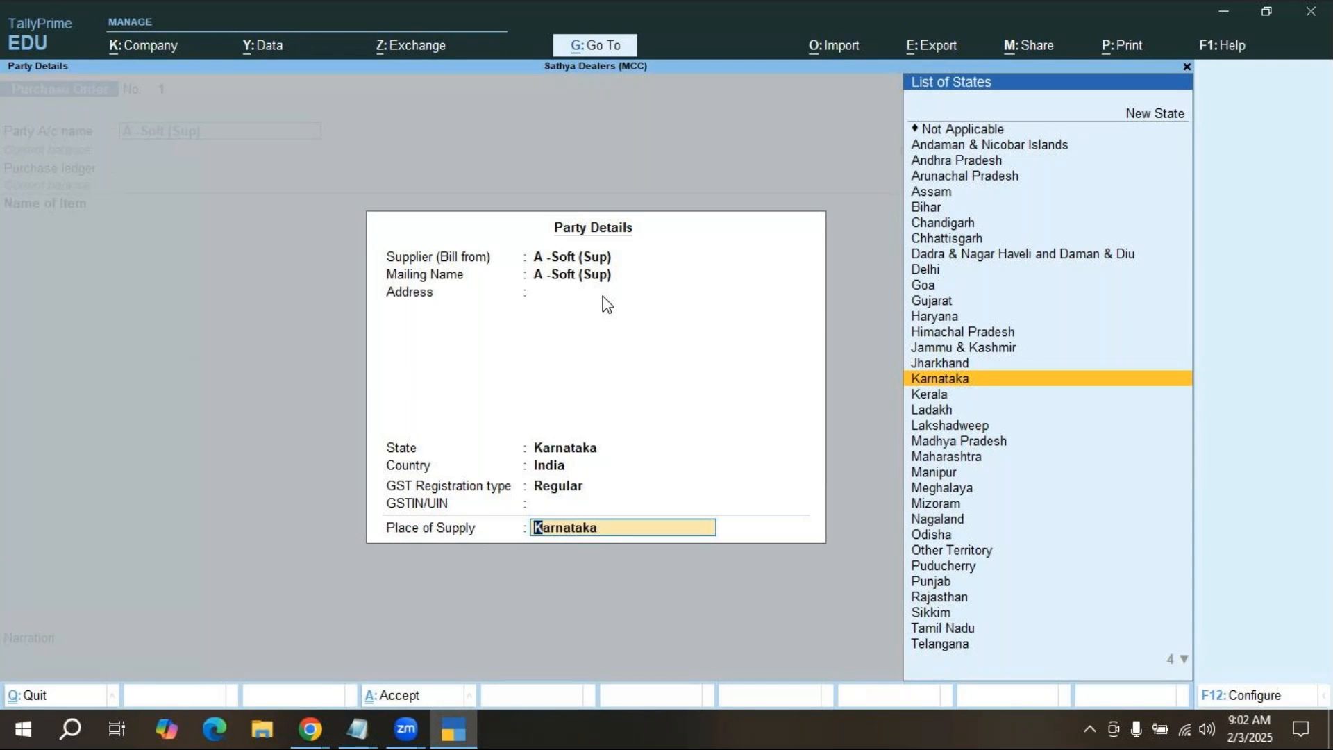
pyautogui.press('Return')
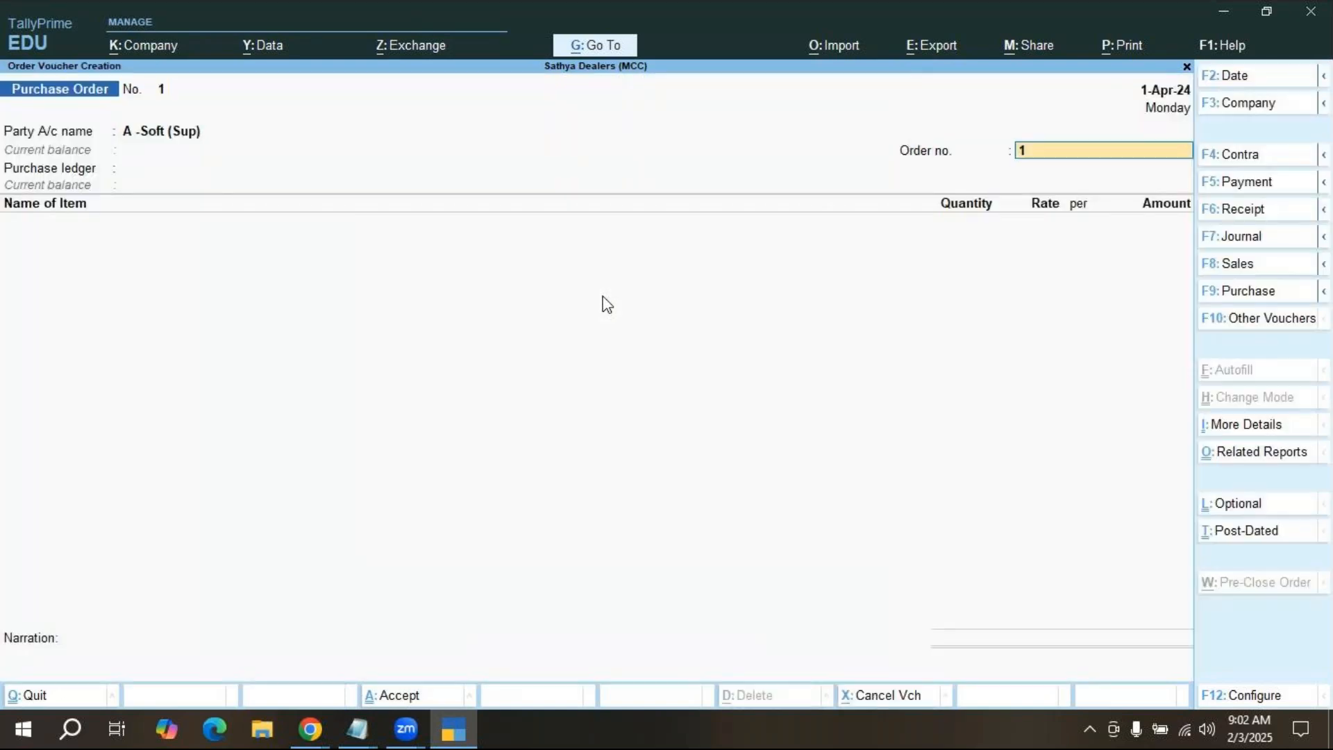
# Enter the order number for the purchase order voucher.
pyautogui.write('order no/01')
pyautogui.press('Return')
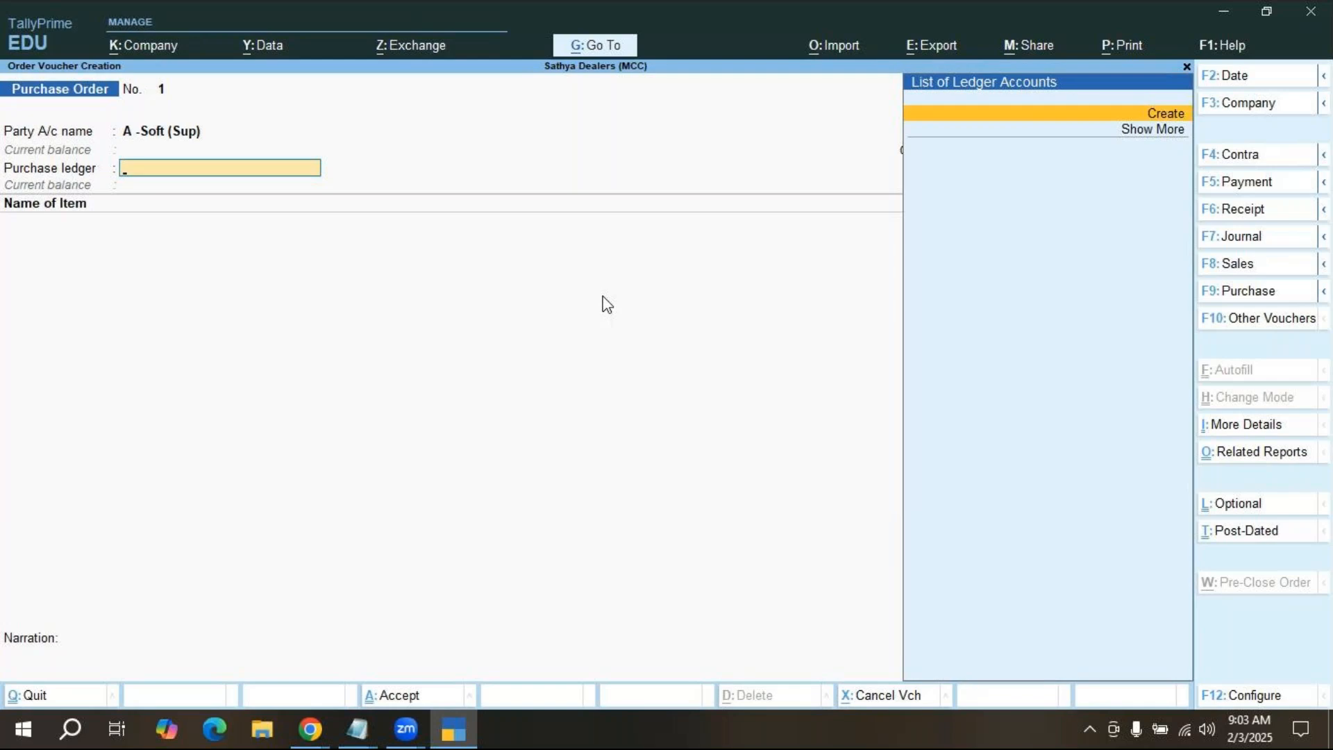
# Start a new purchase ledger named "Purchase" under Purchase Accounts, leaving its alias blank.
pyautogui.click(1155, 114)
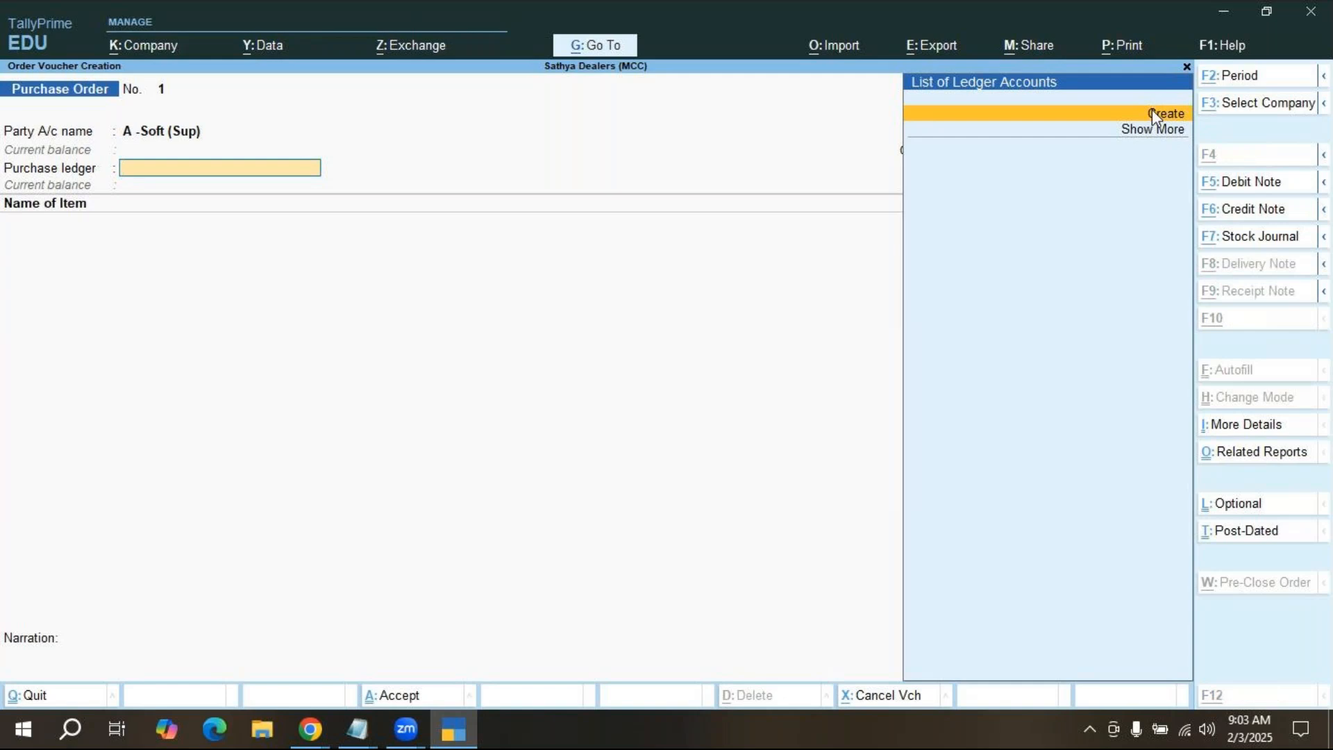
pyautogui.write('P')
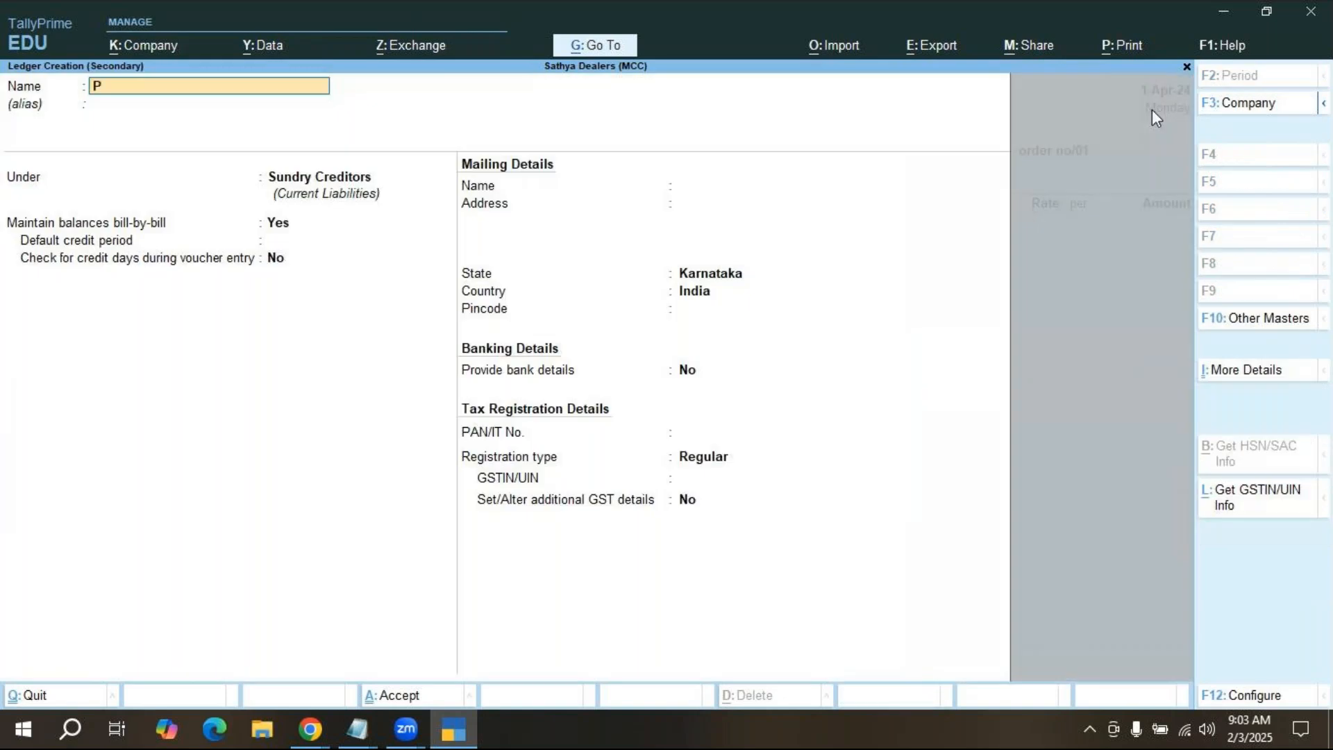
pyautogui.write('urchase')
pyautogui.press('Return')
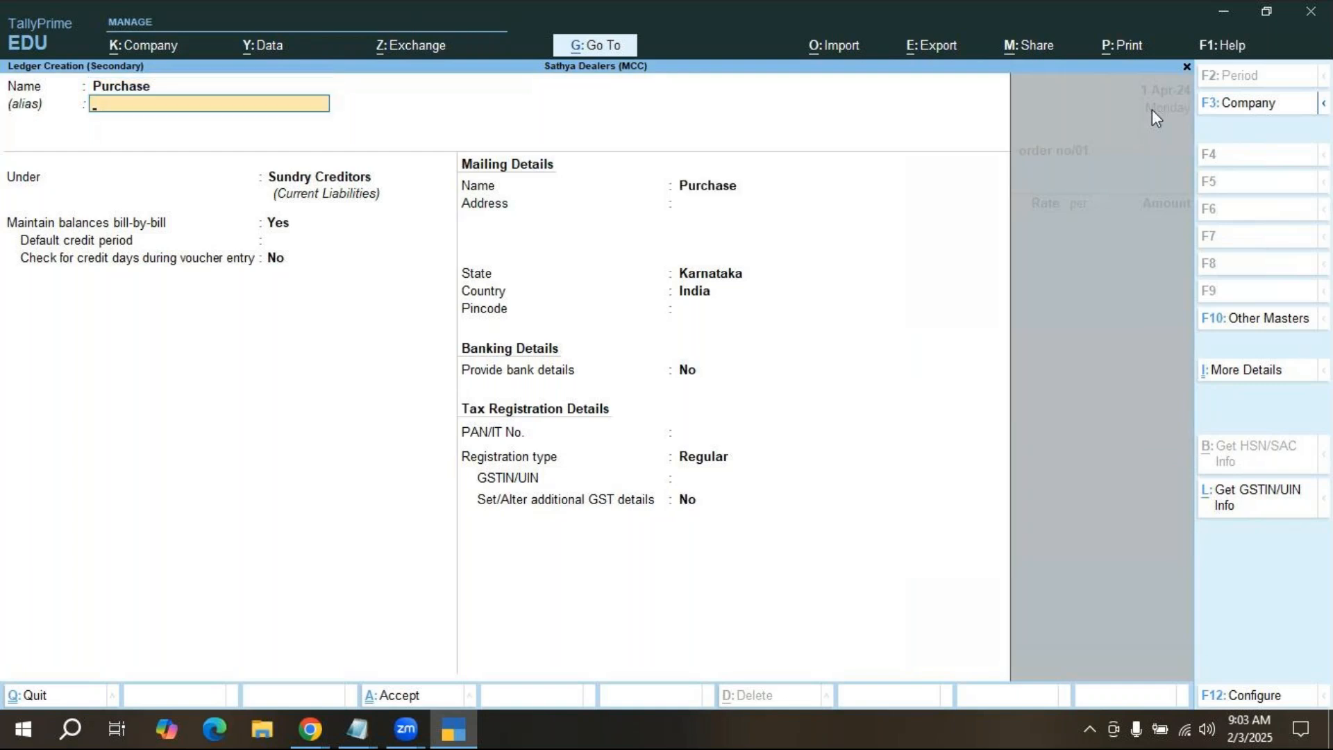
pyautogui.press('Return')
pyautogui.write('P')
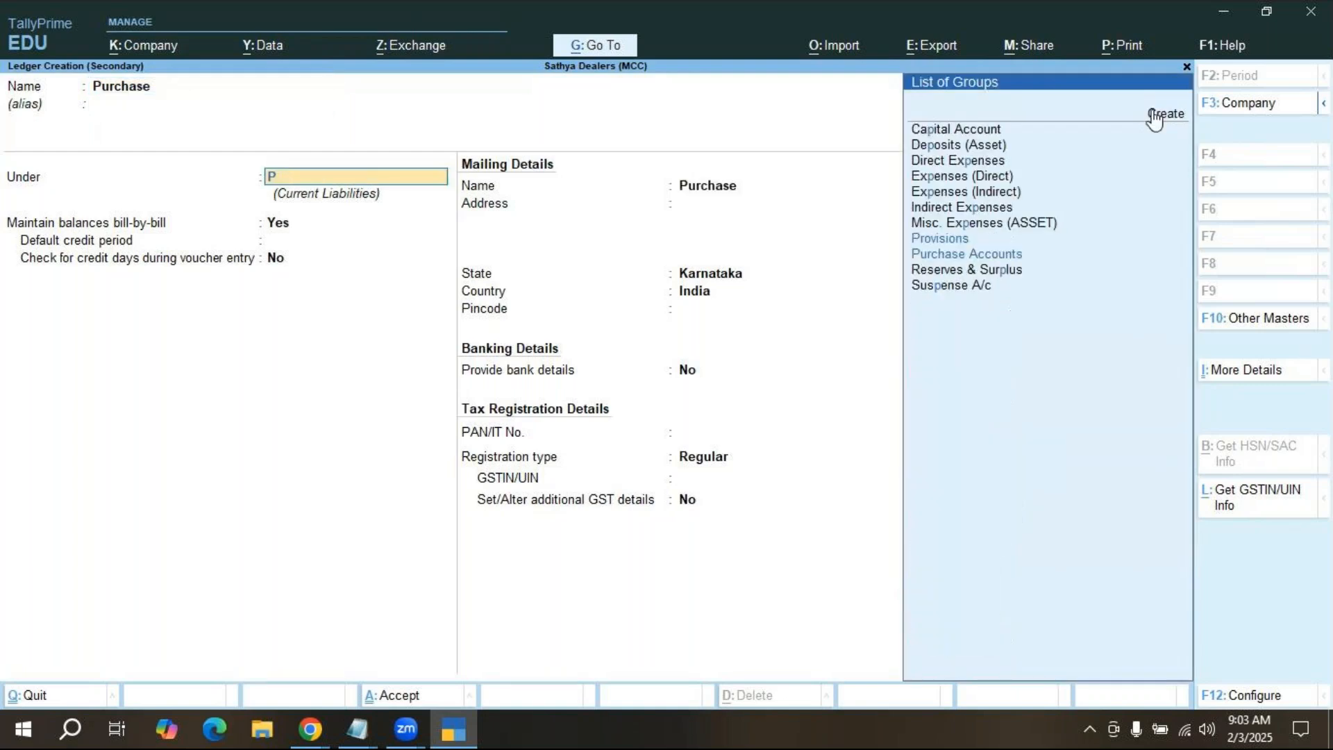
pyautogui.write('u')
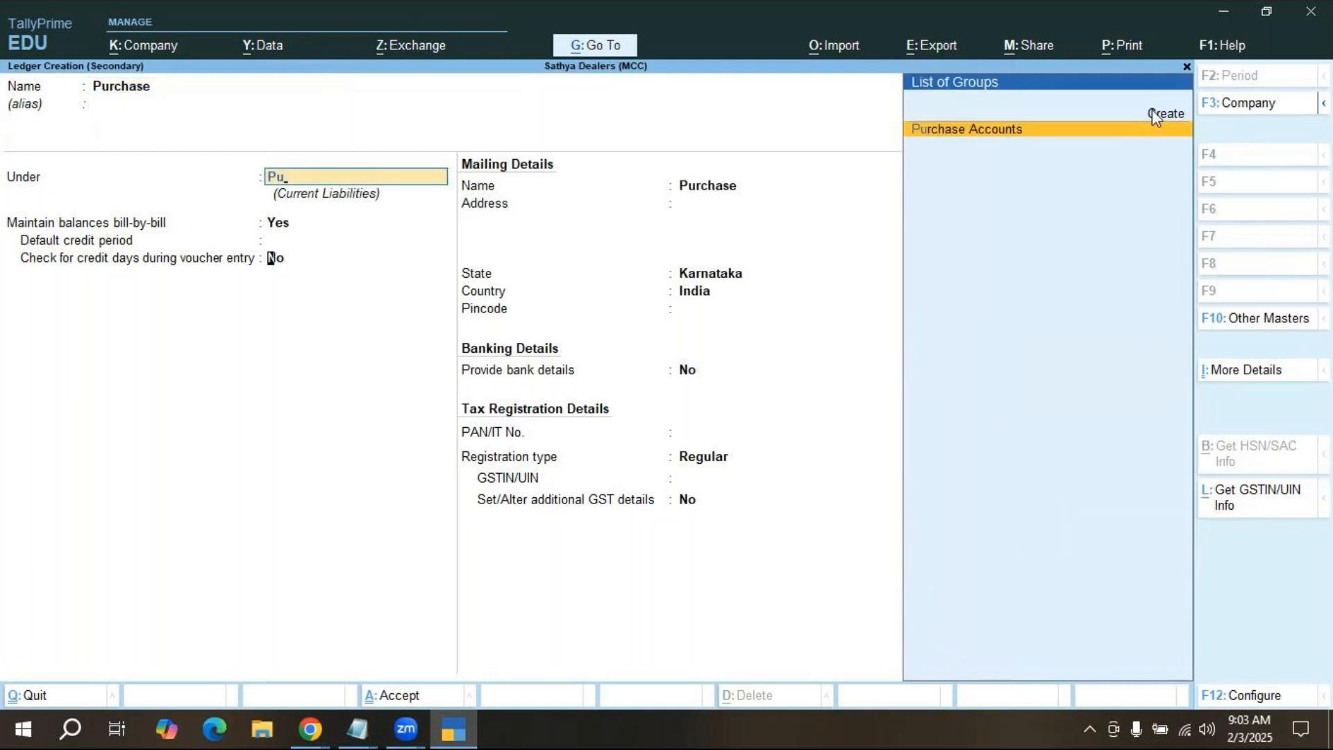
pyautogui.press('Return')
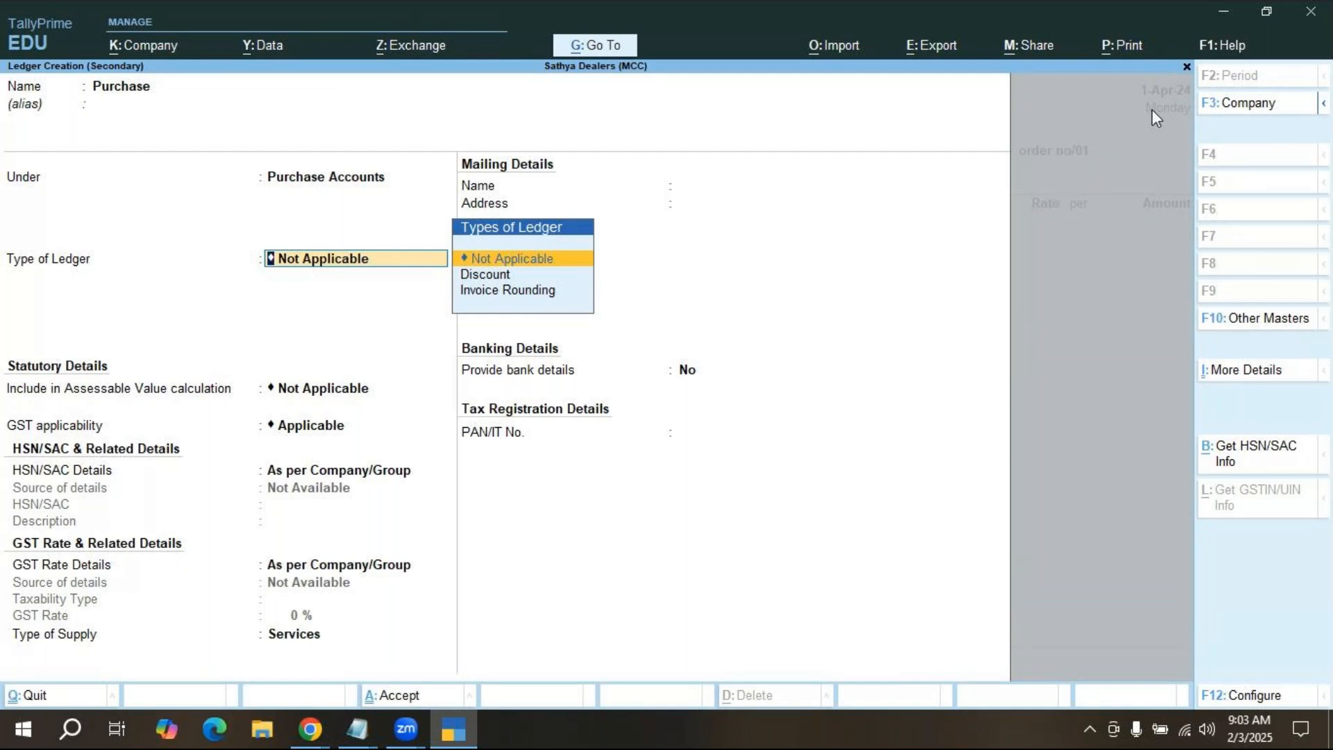
# Keep the ledger type Not Applicable, GST Applicable, and HSN/SAC and GST rate details As per Company/Group, and save the Purchase ledger.
pyautogui.press('Return')
pyautogui.press('Return')
pyautogui.press('Return')
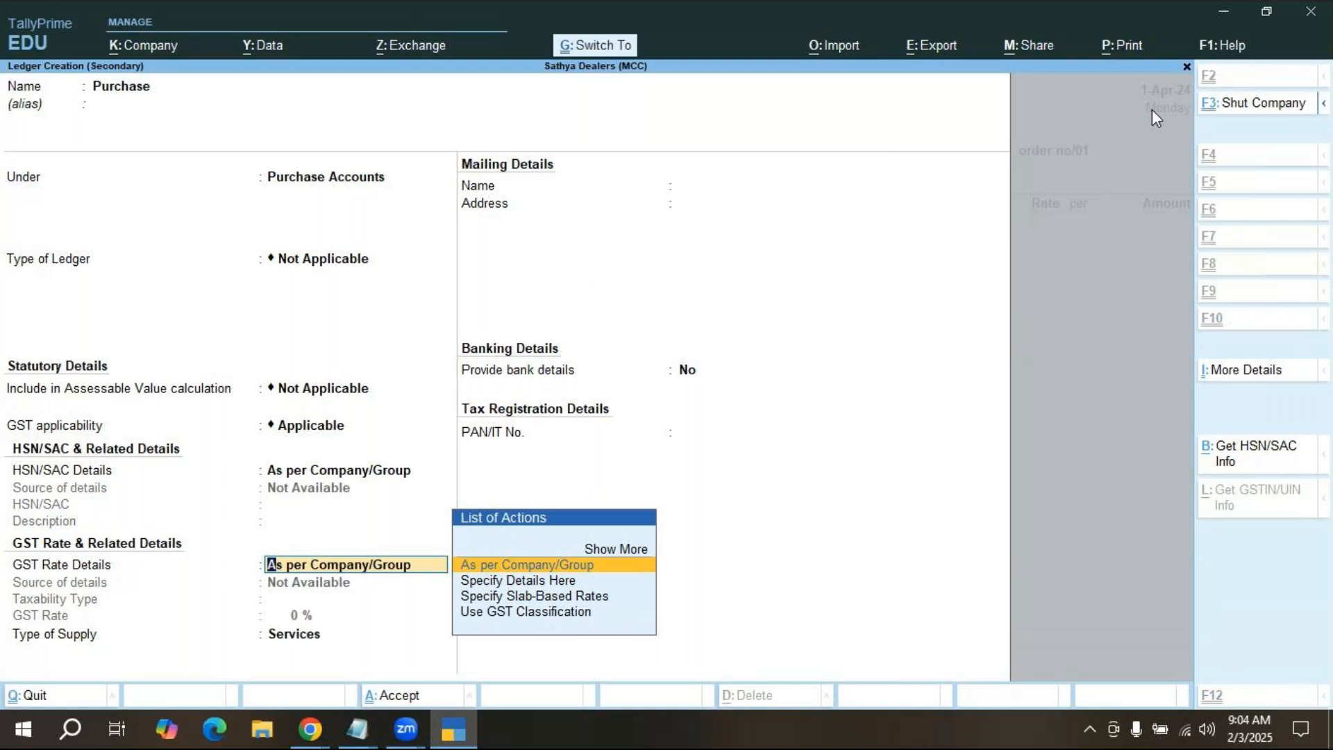
pyautogui.hotkey('ctrl', 'a')
pyautogui.press('Return')
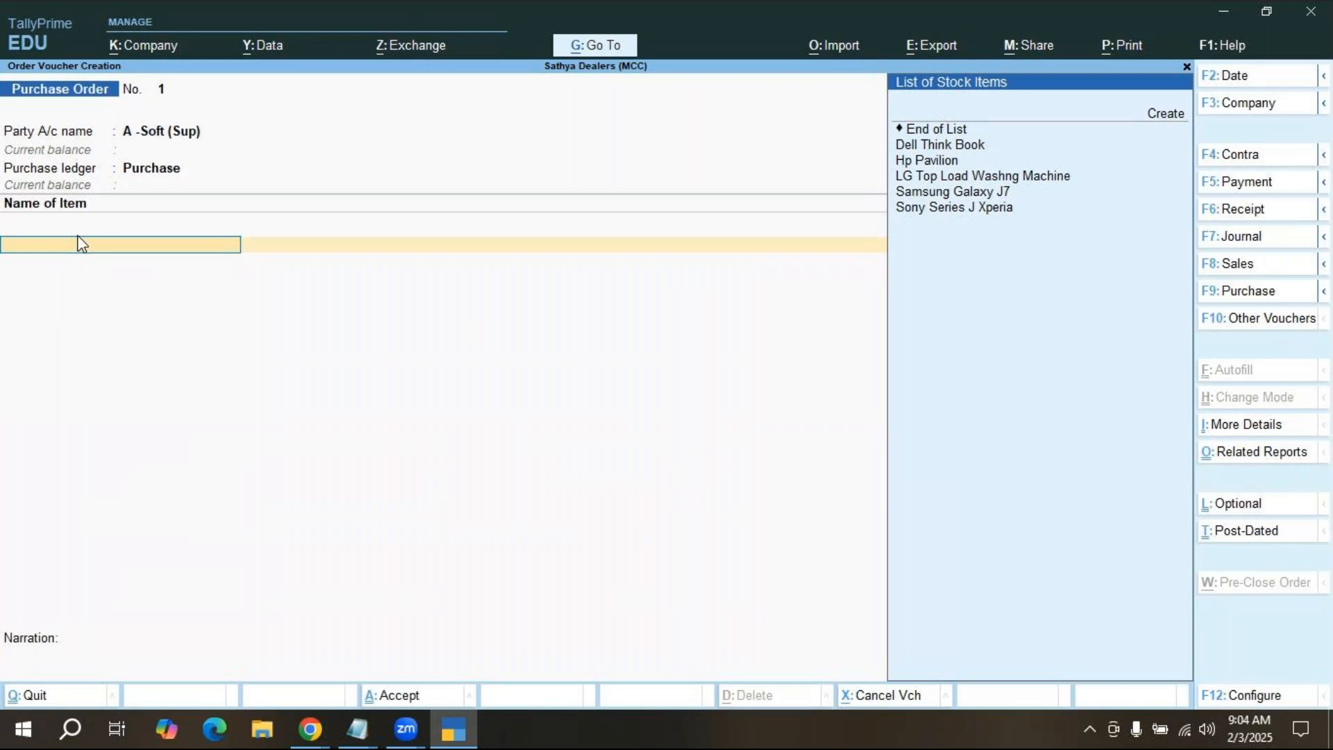
# Add Hp Pavilion as the first item of the purchase order, due on 1-Apr-24.
pyautogui.press('Down')
pyautogui.press('Down')
pyautogui.press('Down')
pyautogui.press('Down')
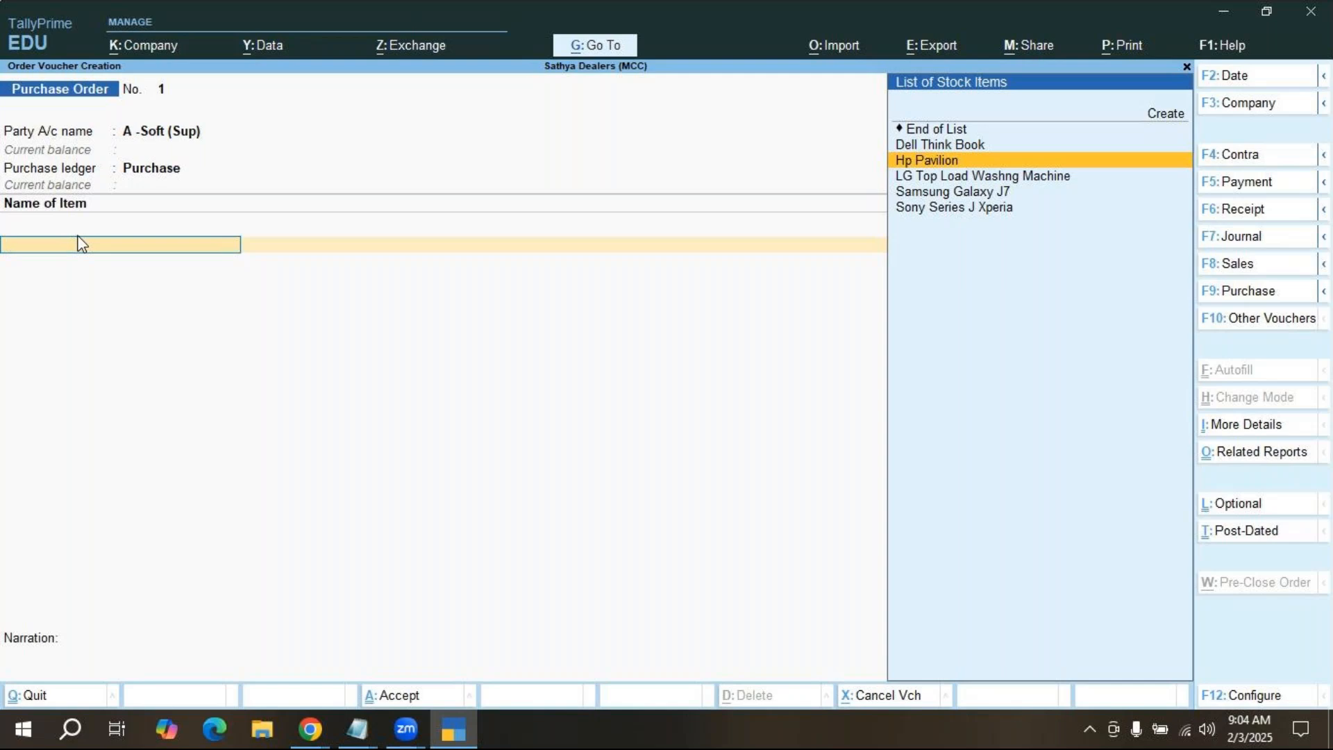
pyautogui.press('Return')
pyautogui.press('Return')
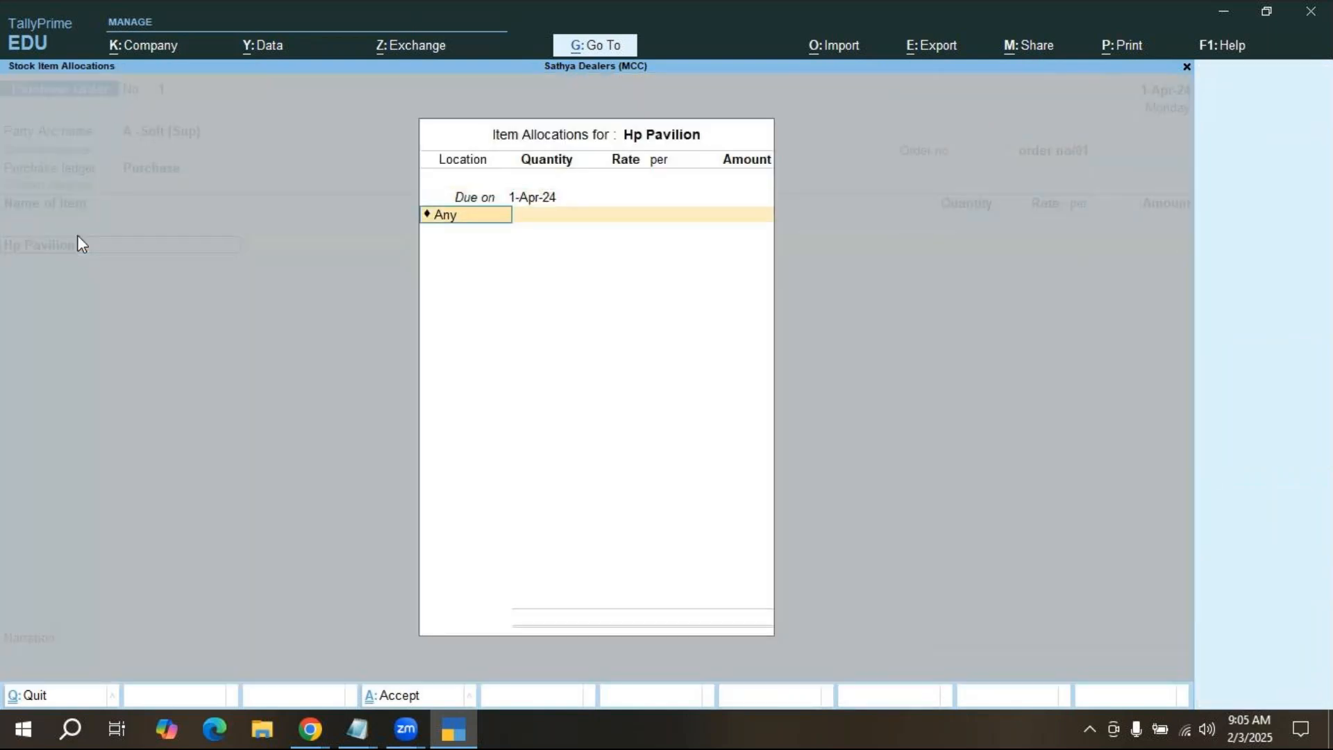
# Set HNM as the location in the Hp Pavilion item allocation.
pyautogui.press('BackSpace')
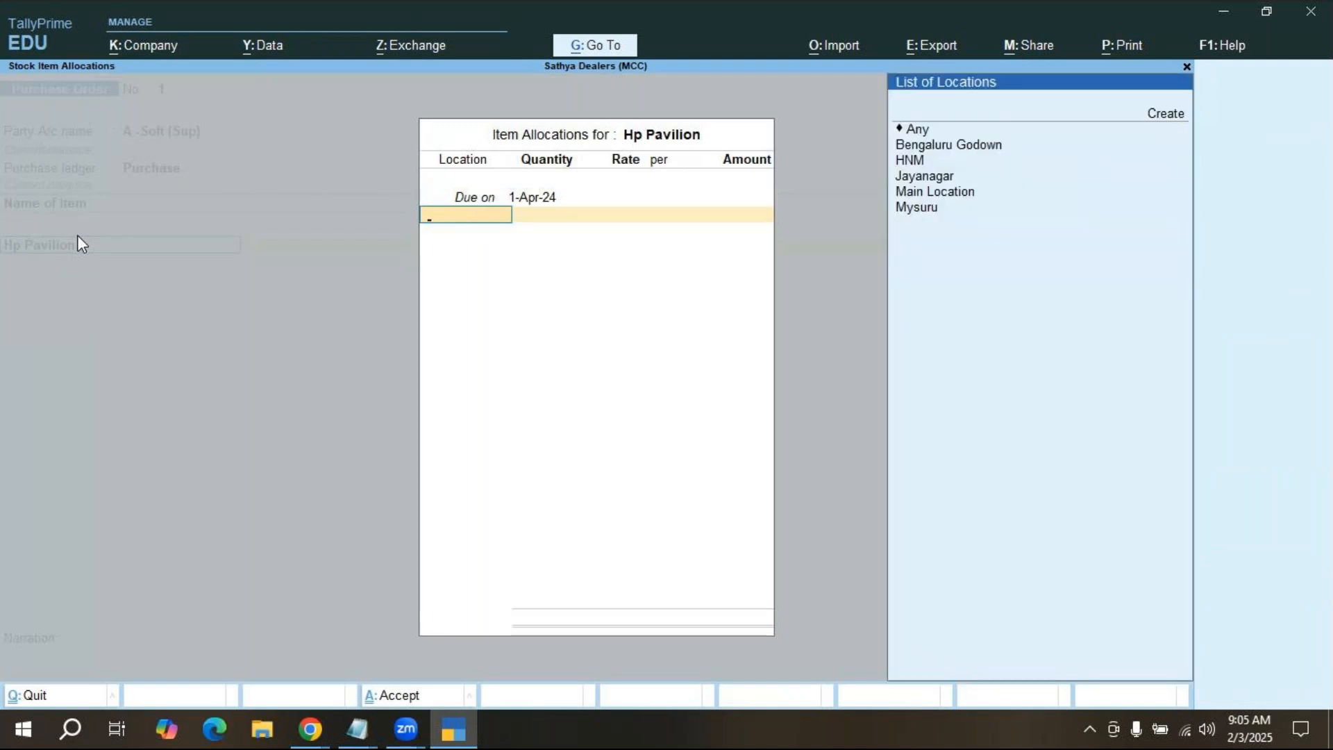
pyautogui.press('Down')
pyautogui.press('Down')
pyautogui.press('Down')
pyautogui.press('Down')
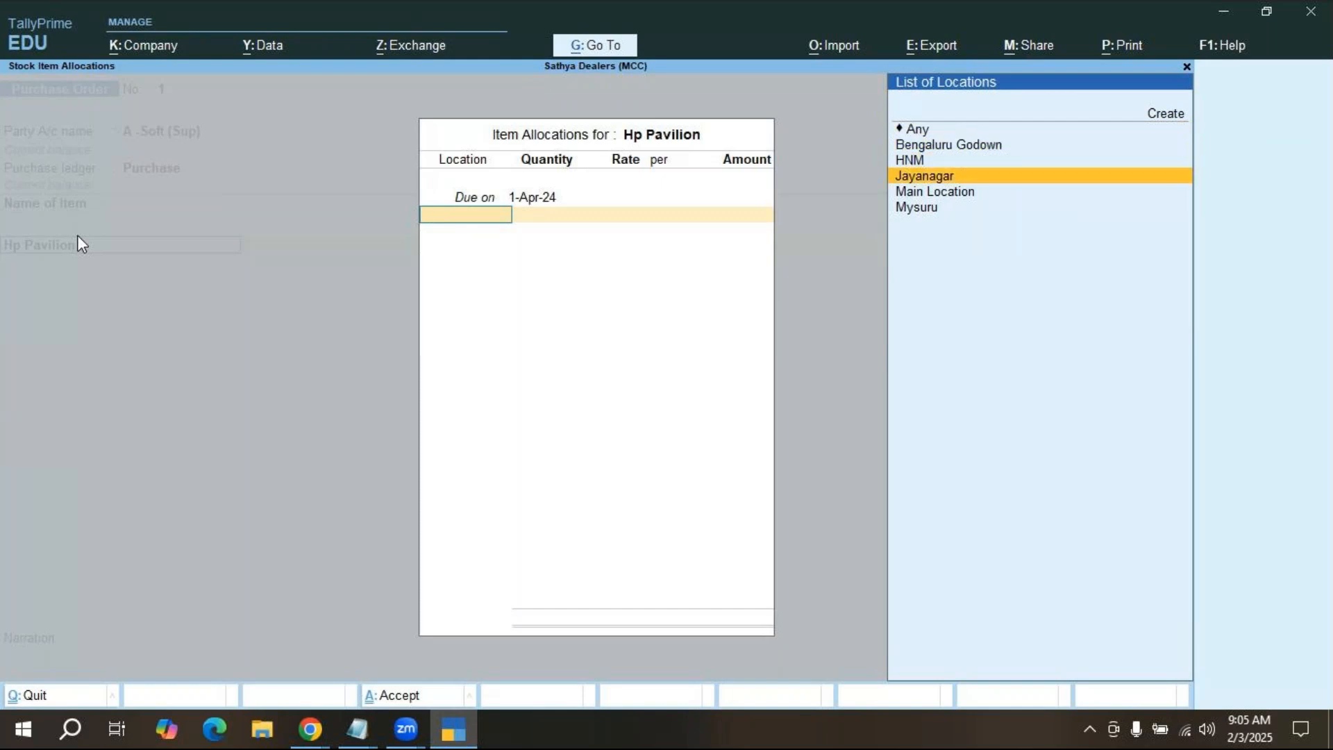
pyautogui.press('Up')
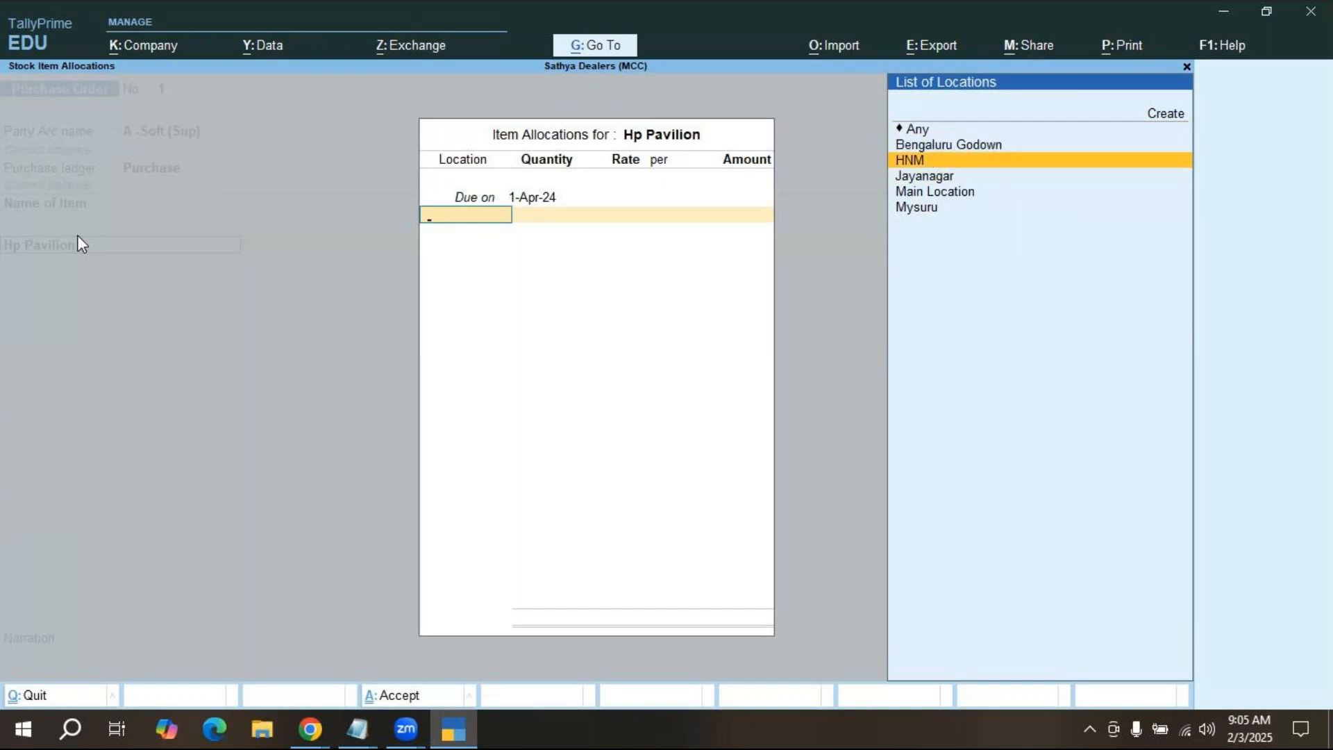
pyautogui.press('Return')
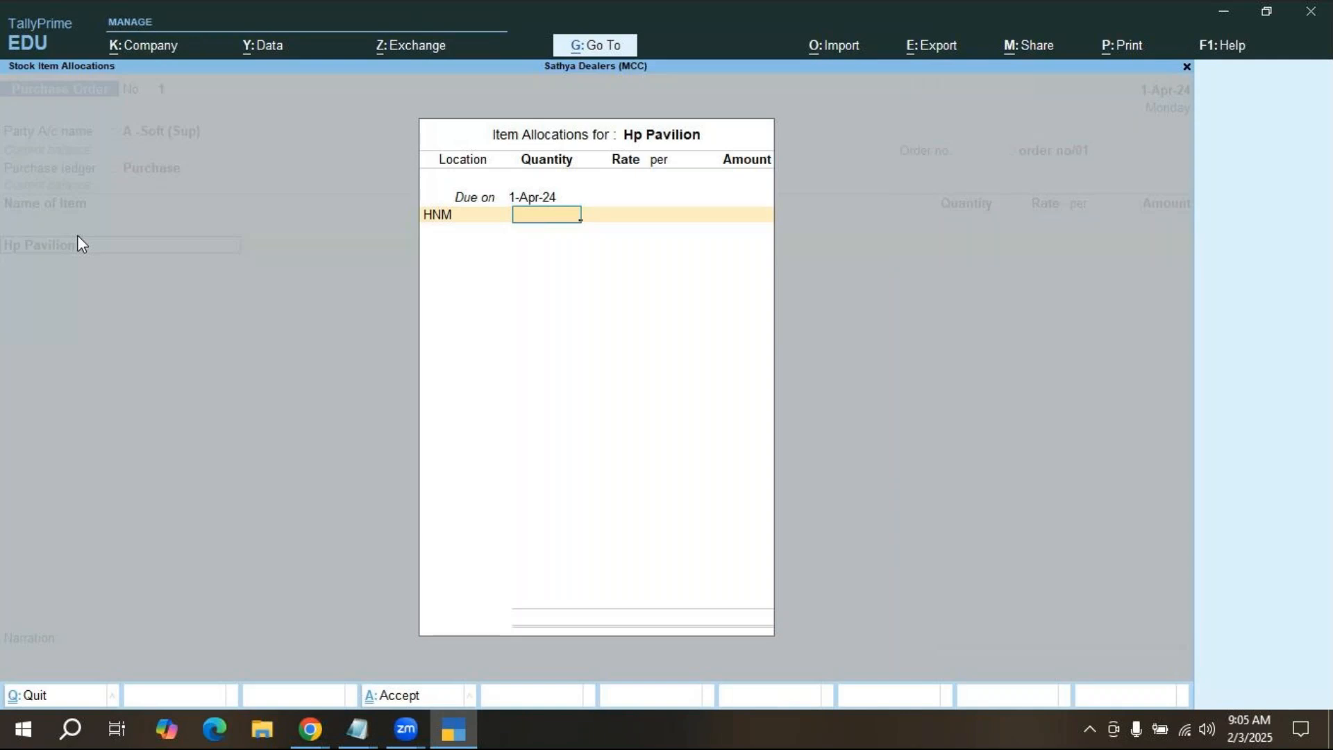
# Order 50 Nos of Hp Pavilion at a rate of 10,000 per Nos and accept the item allocation.
pyautogui.write('50')
pyautogui.press('Return')
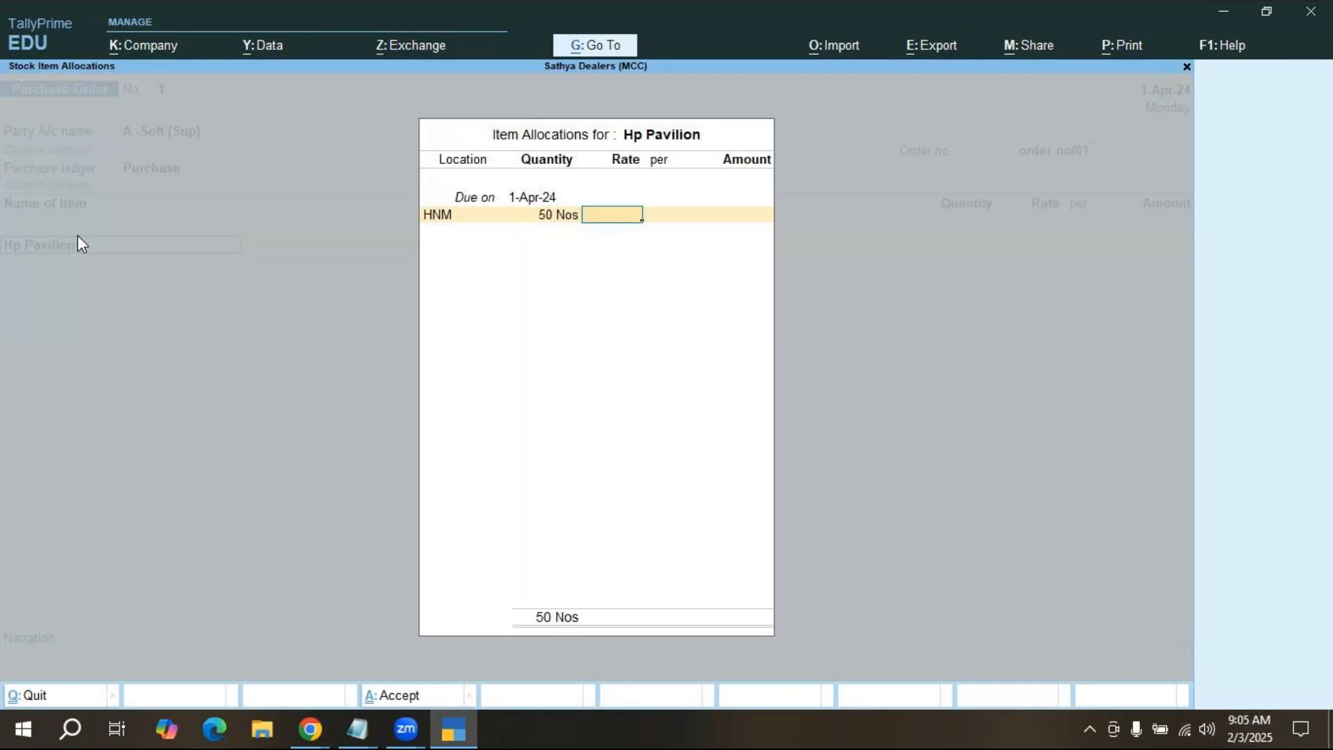
pyautogui.write('10000')
pyautogui.press('Return')
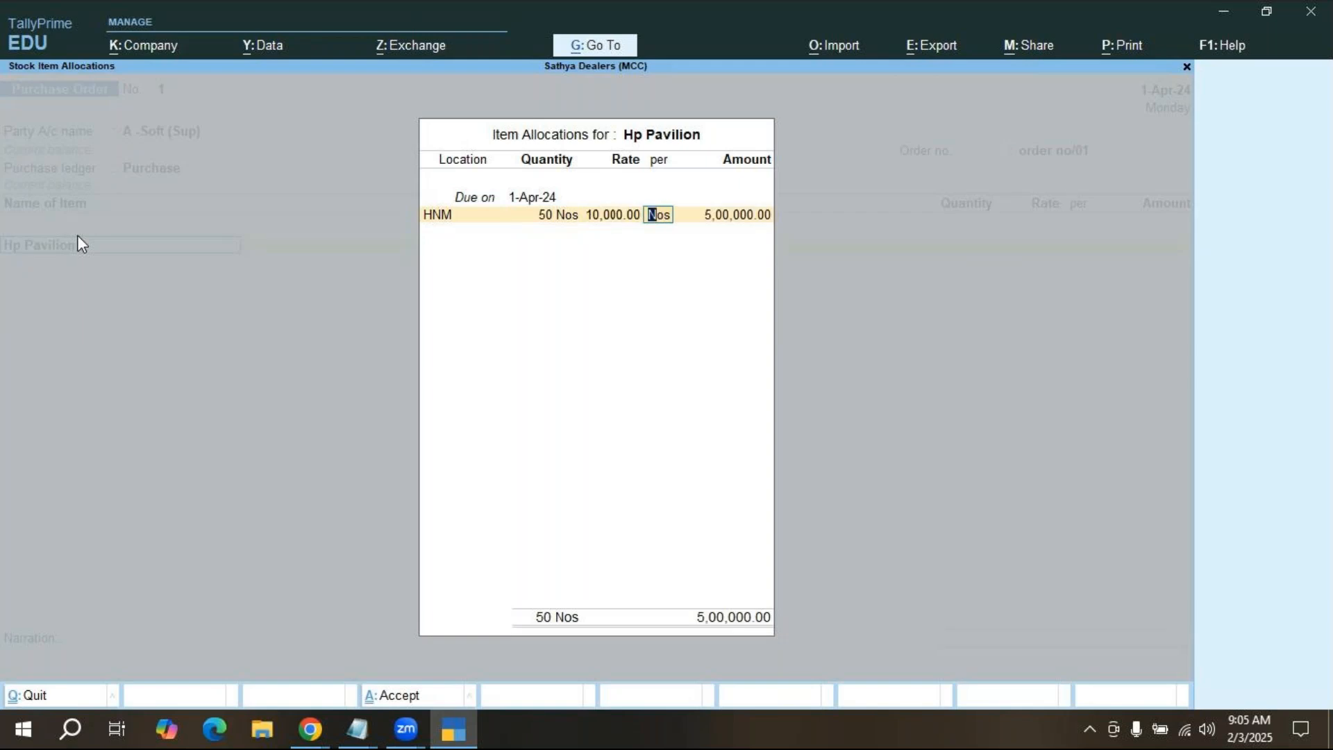
pyautogui.press('Return')
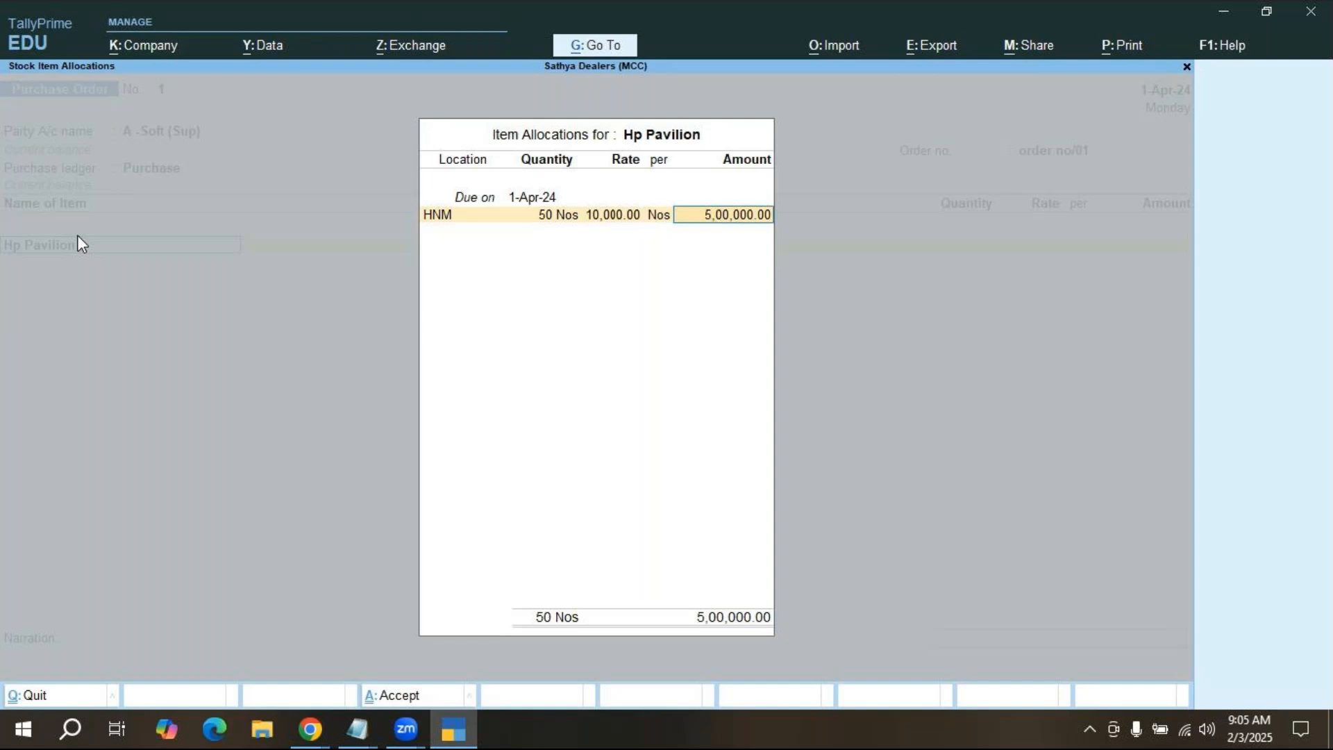
pyautogui.press('Return')
pyautogui.press('Return')
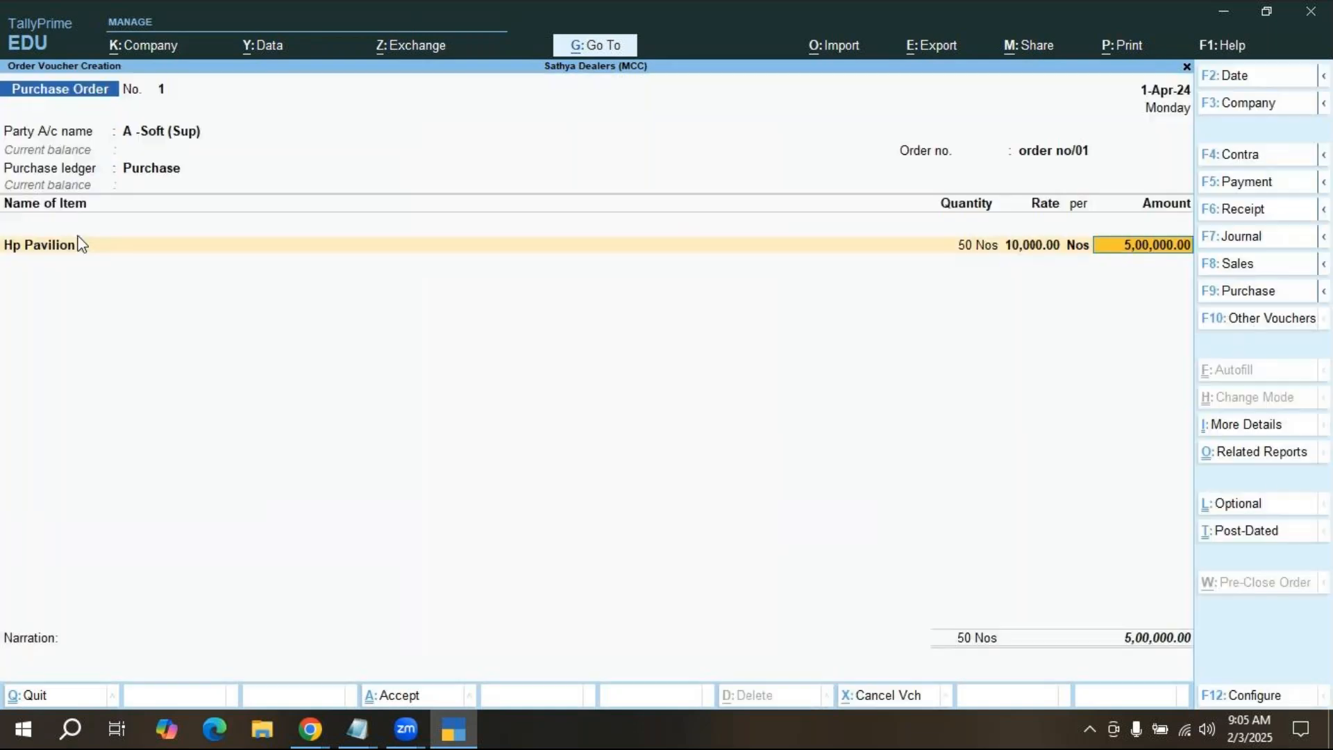
pyautogui.press('Return')
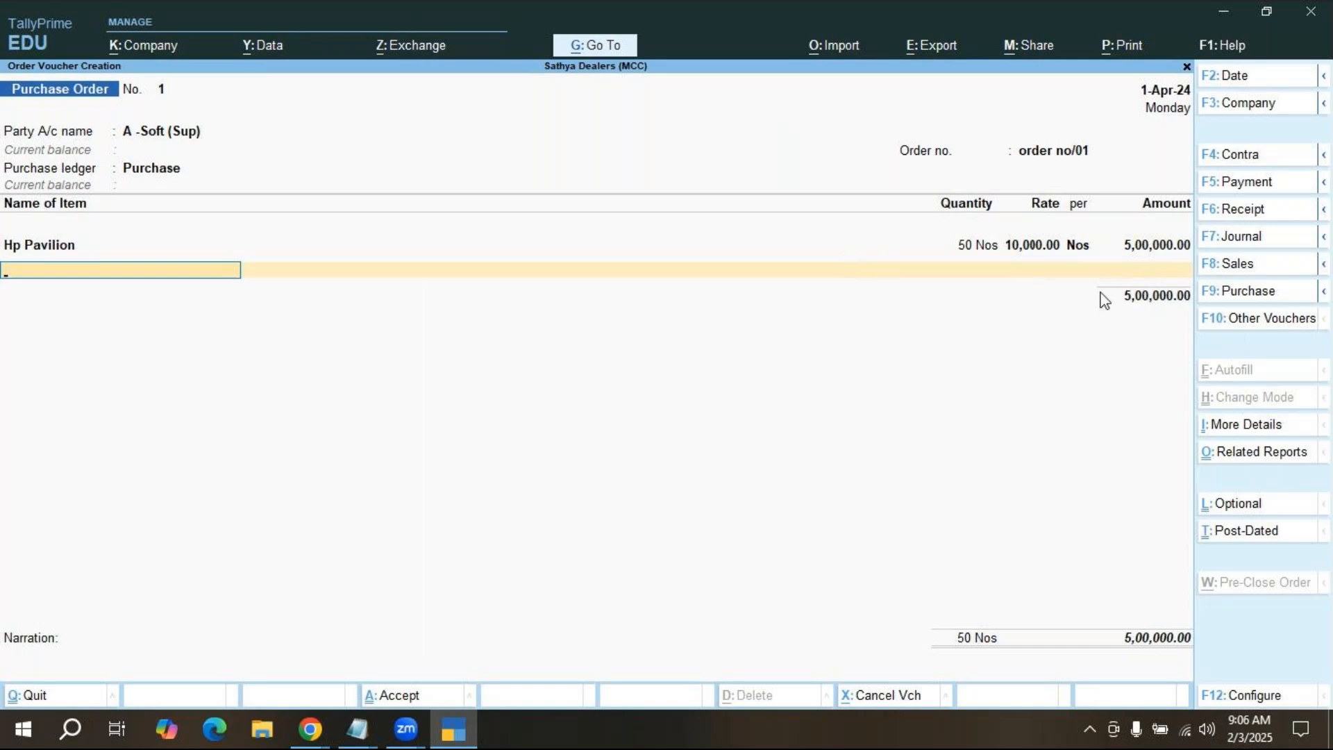
pyautogui.press('space')
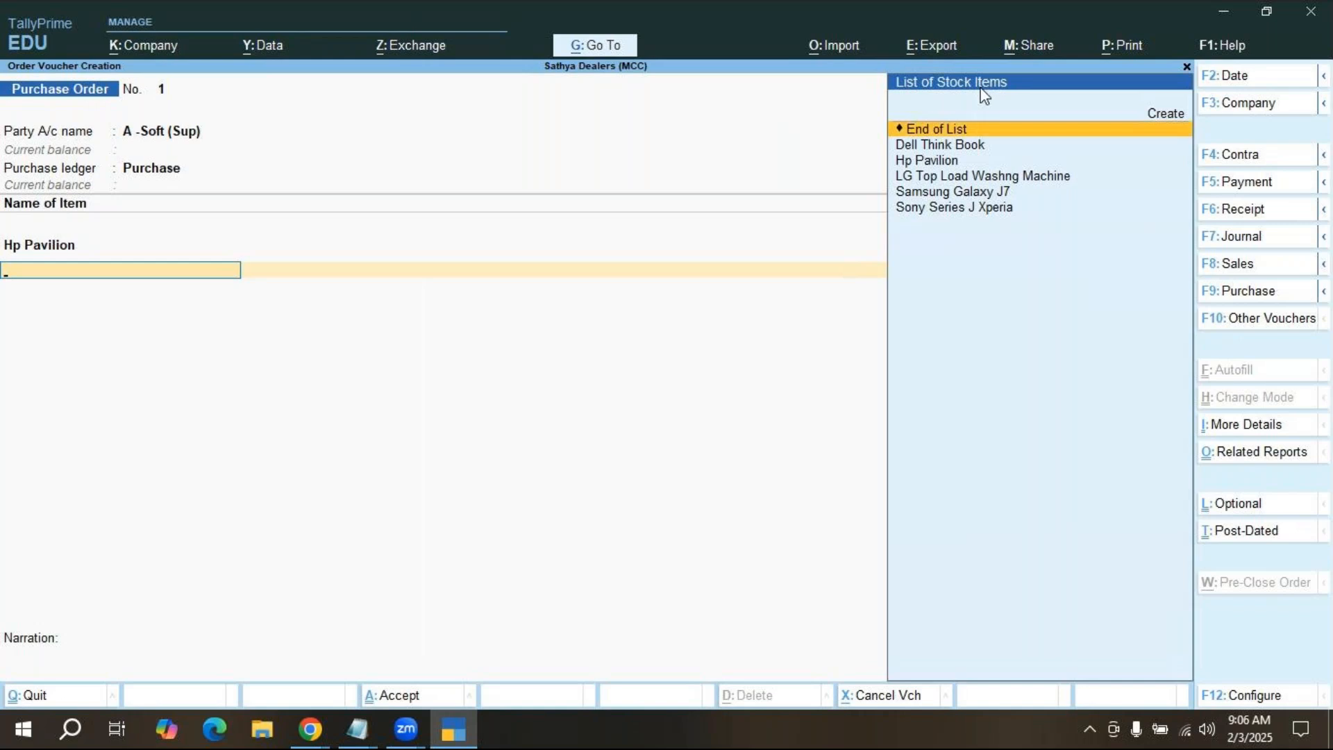
pyautogui.press('Return')
pyautogui.press('Return')
pyautogui.press('Return')
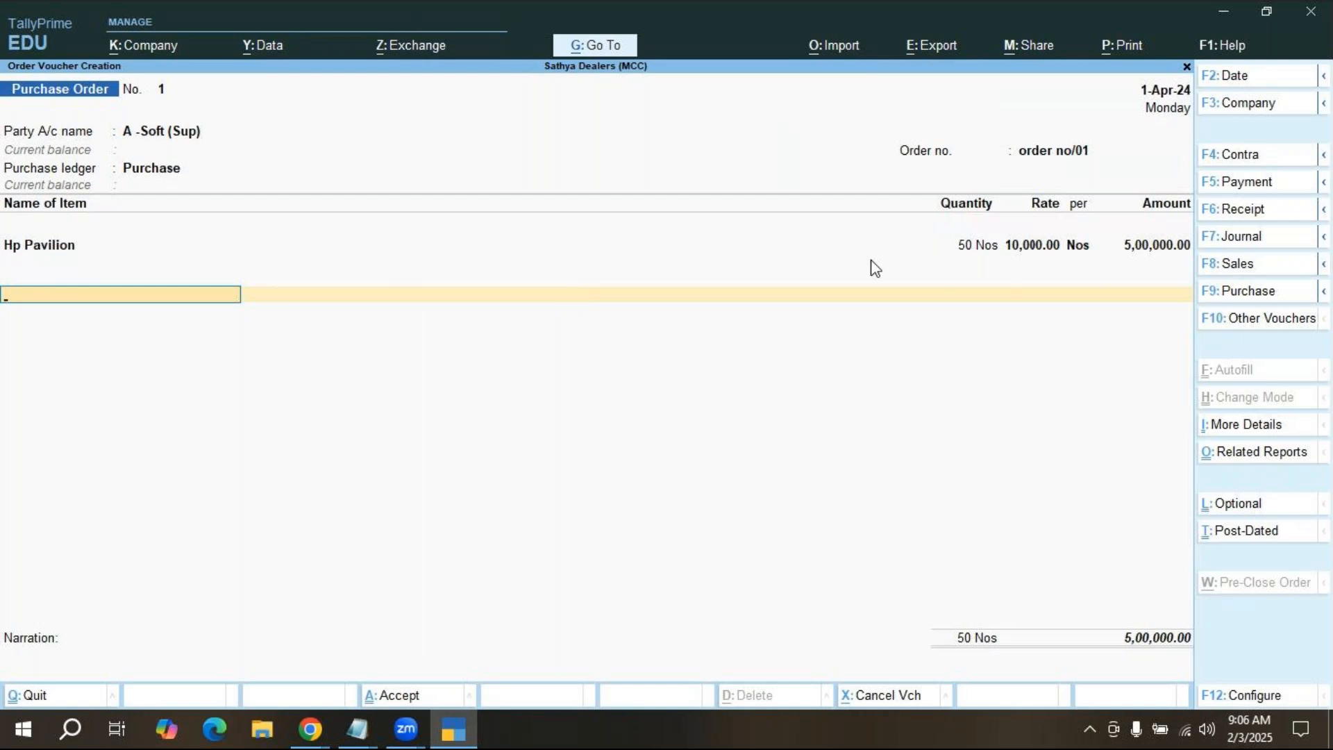
pyautogui.press('BackSpace')
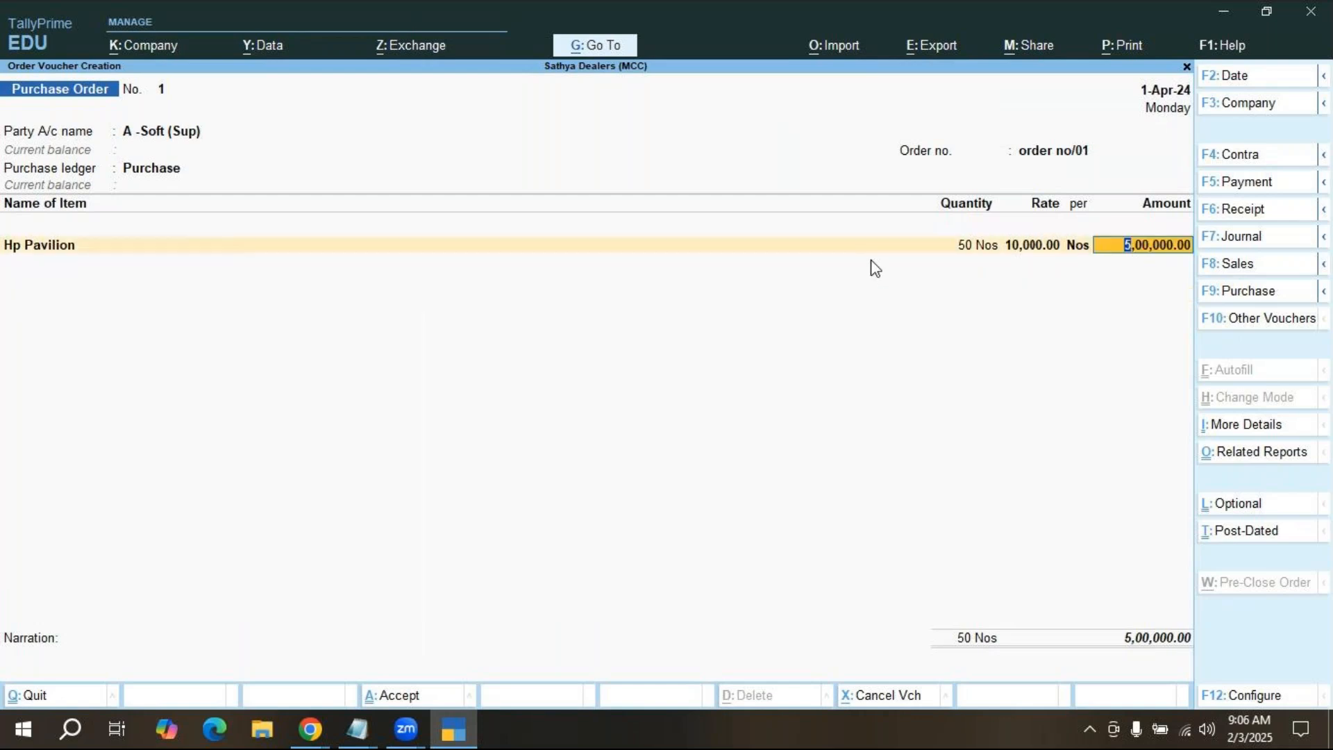
pyautogui.press('Return')
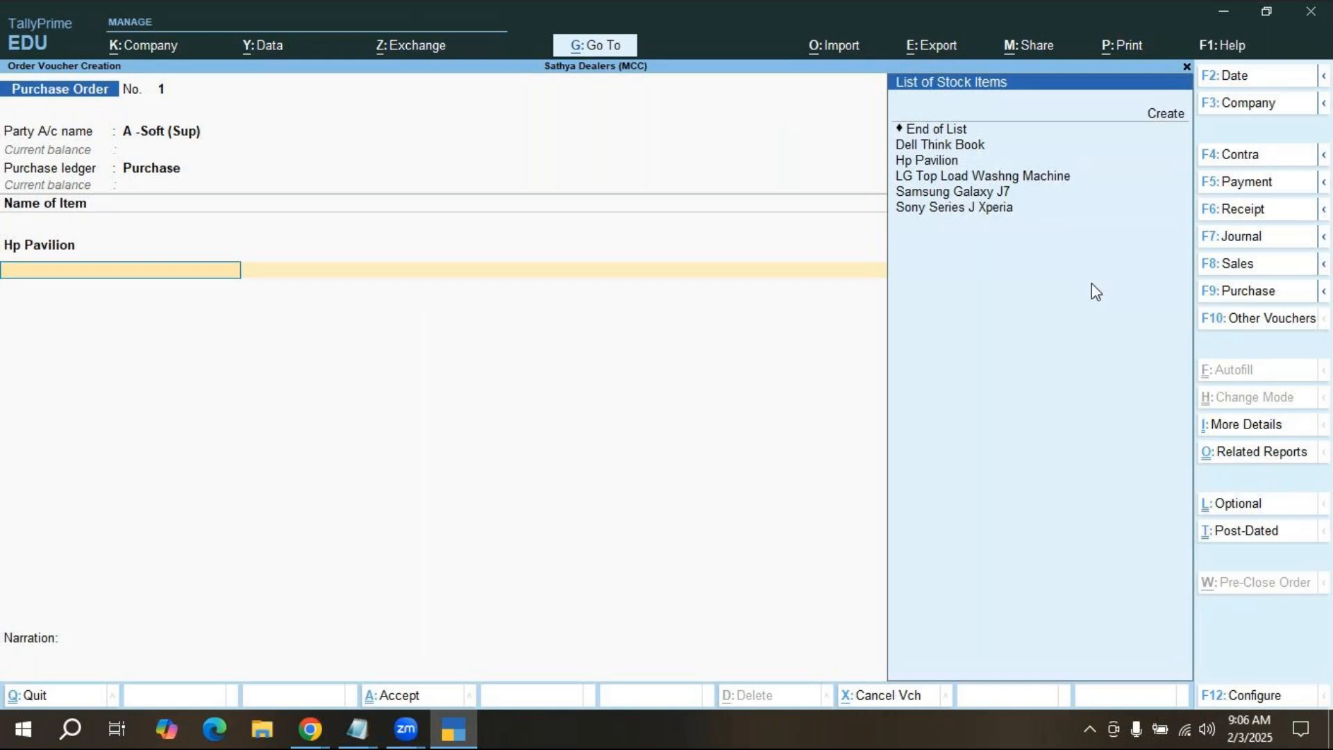
# Add Sony Series J Xperia as the second item of the purchase order, due on 1-Apr-24.
pyautogui.press('Down')
pyautogui.press('Down')
pyautogui.press('Down')
pyautogui.press('Down')
pyautogui.press('Down')
pyautogui.press('Down')
pyautogui.press('Down')
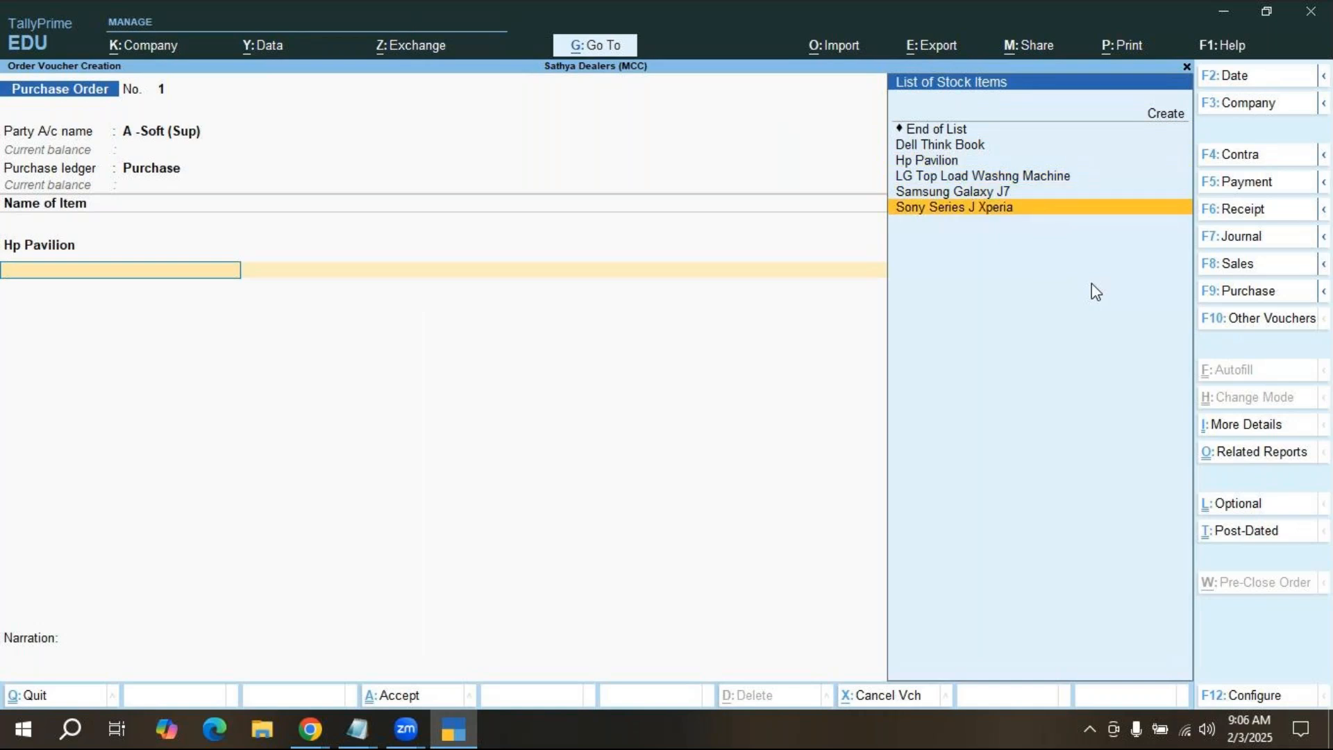
pyautogui.press('Return')
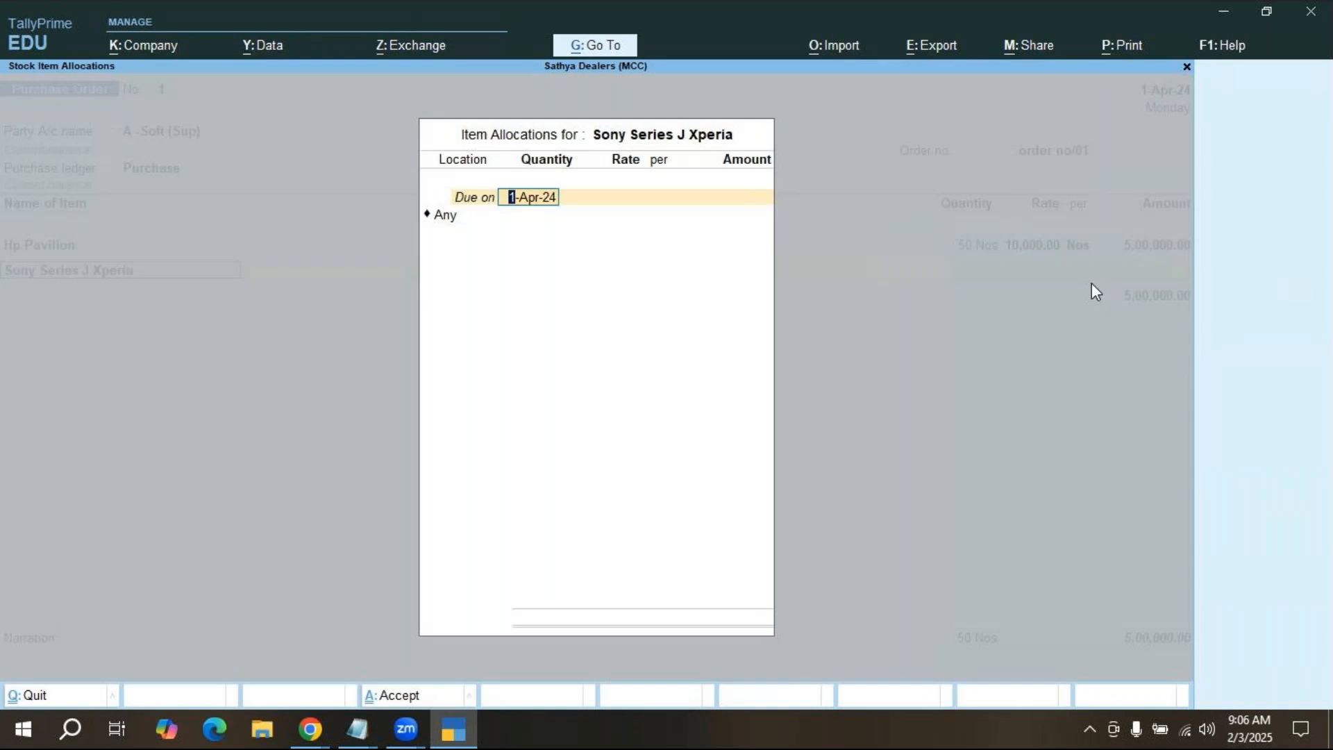
pyautogui.press('Return')
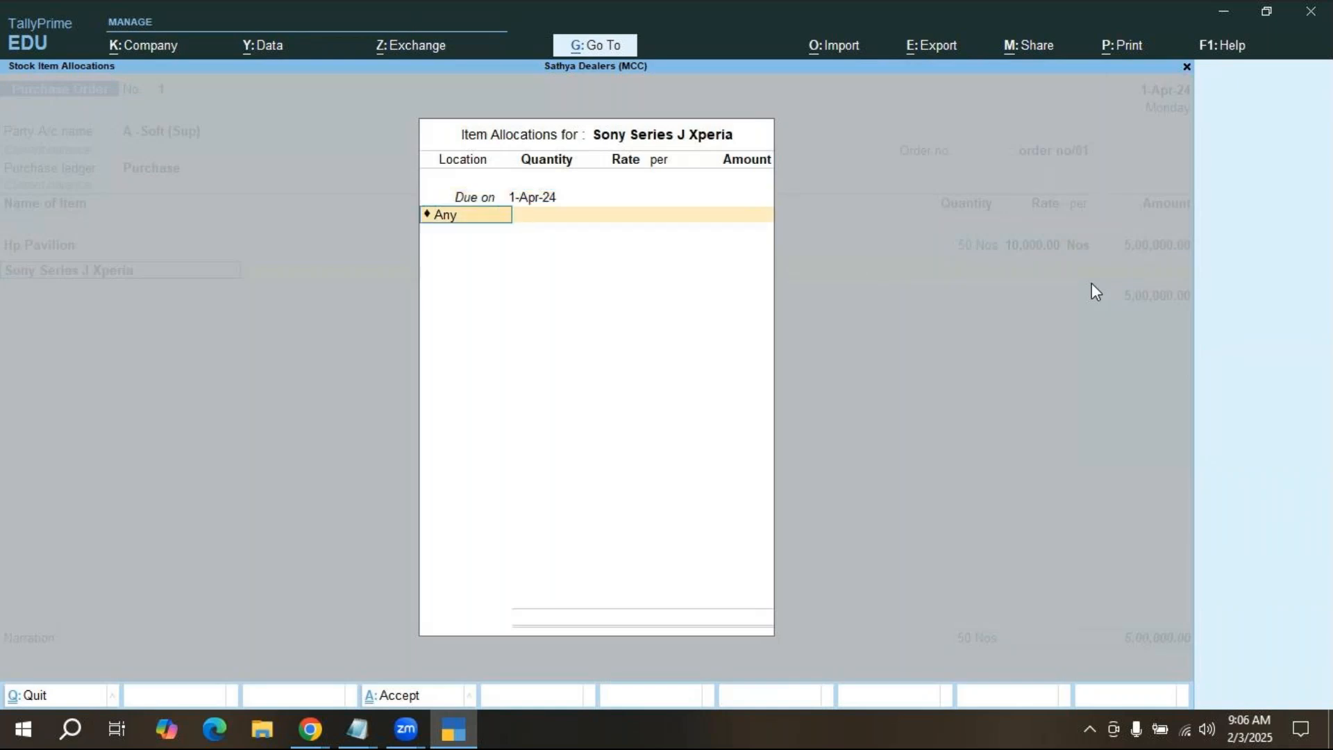
# Set Jayanagar as the location in the Sony Series J Xperia item allocation.
pyautogui.press('Down')
pyautogui.press('Down')
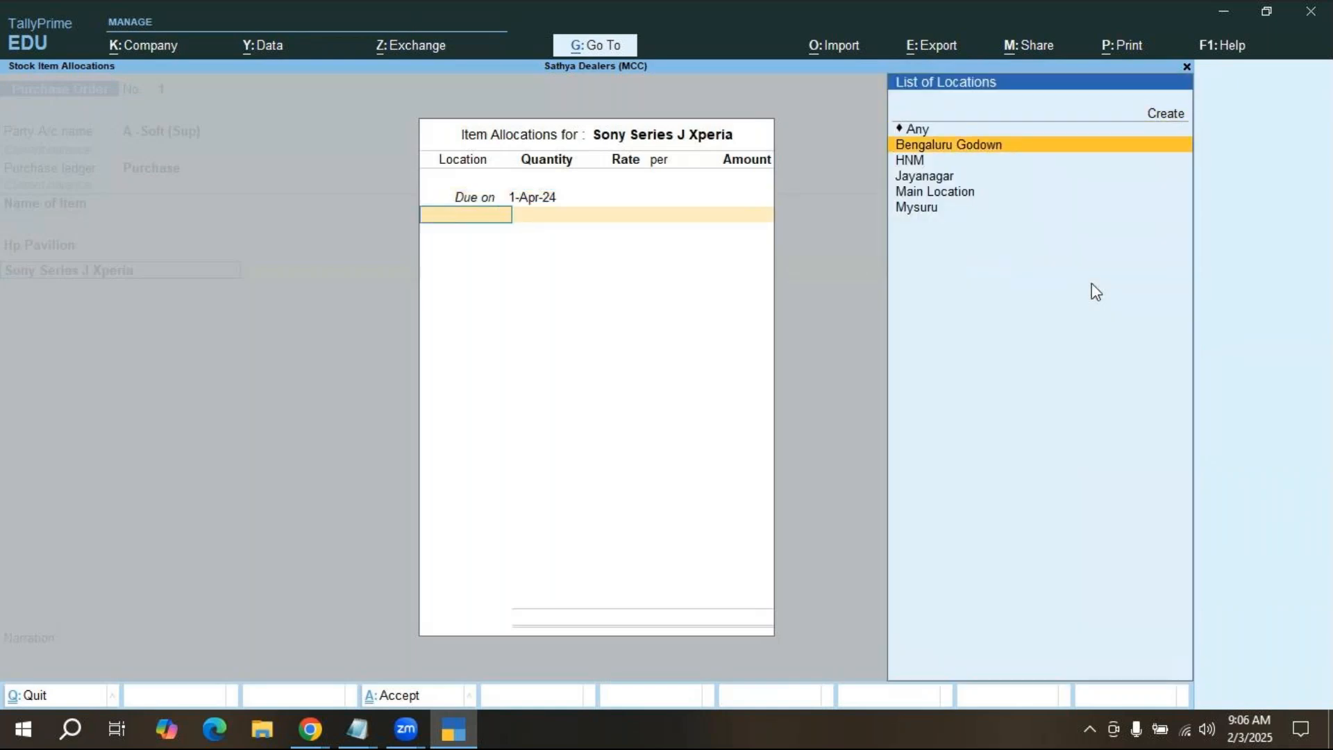
pyautogui.press('Down')
pyautogui.press('Return')
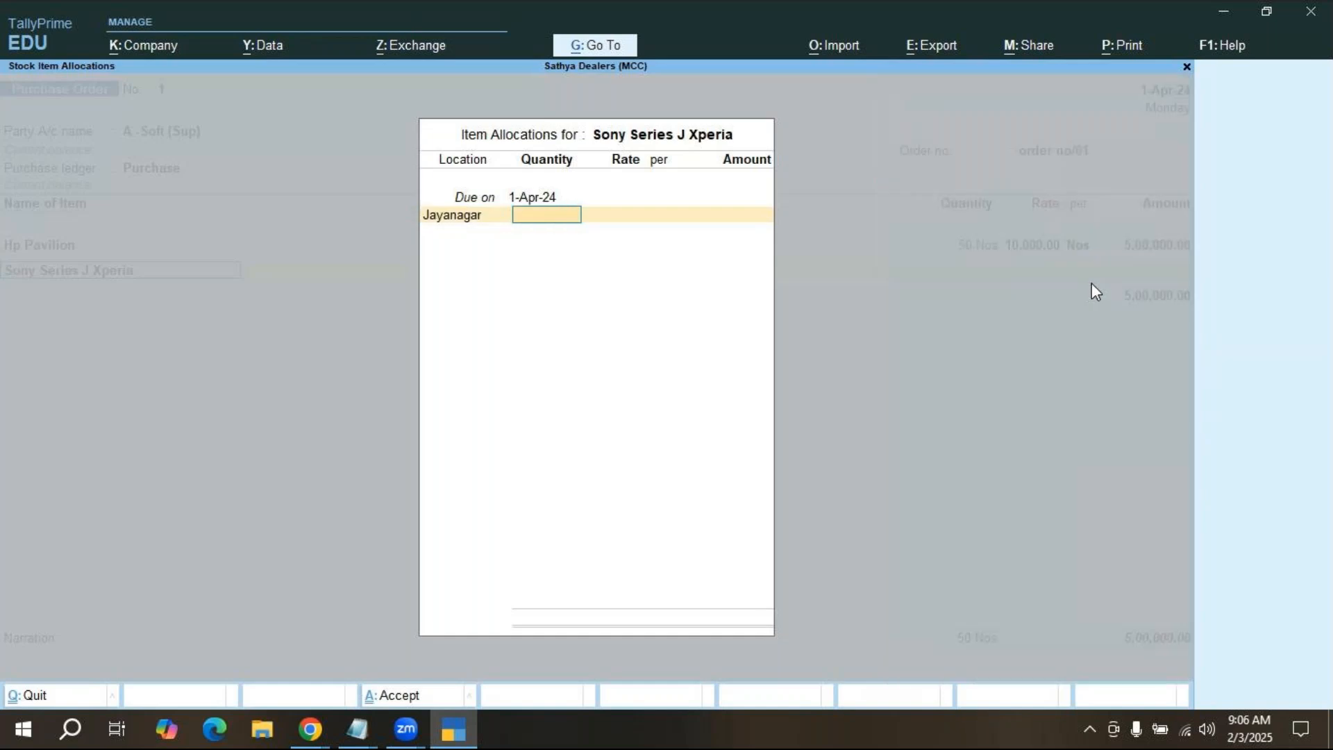
# Order 2 Nos of Sony Series J Xperia at a rate of 10,000 per Nos and accept the item allocation.
pyautogui.write('2')
pyautogui.press('Return')
pyautogui.write('1')
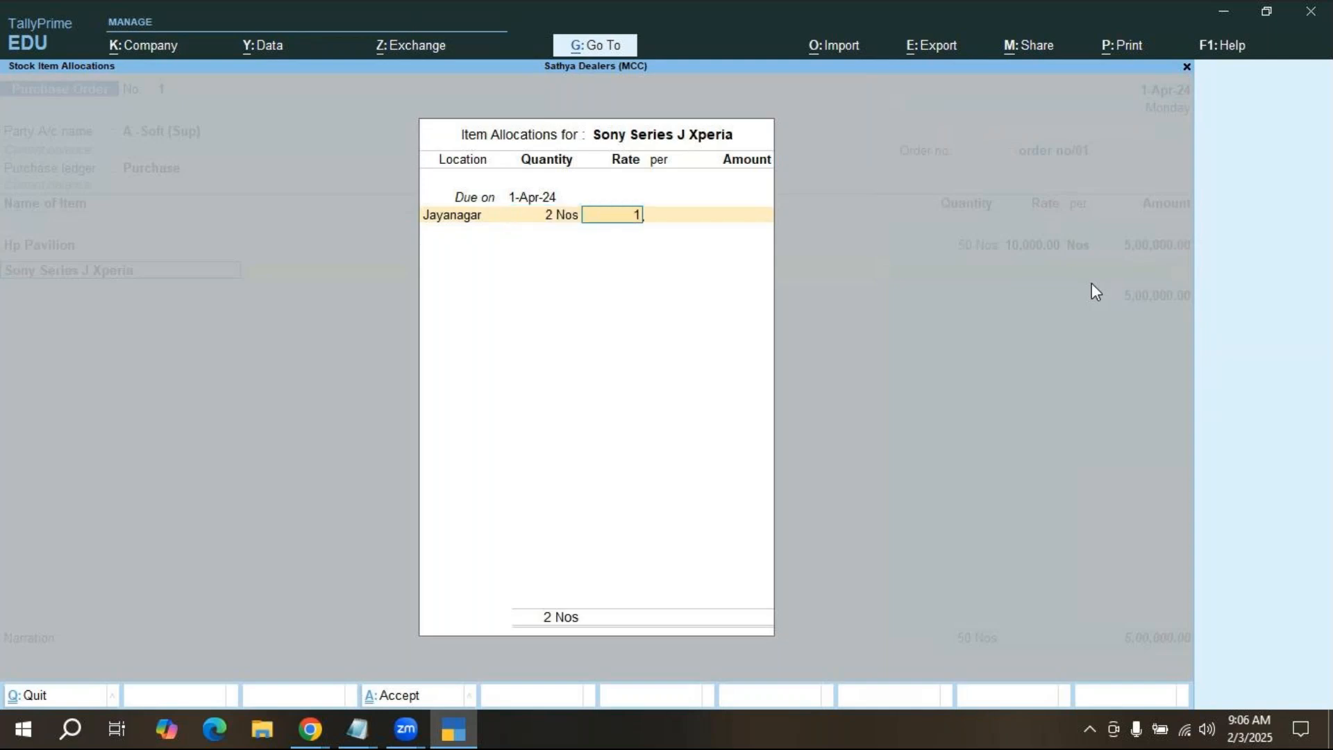
pyautogui.write('0000')
pyautogui.press('Return')
pyautogui.press('Return')
pyautogui.press('Return')
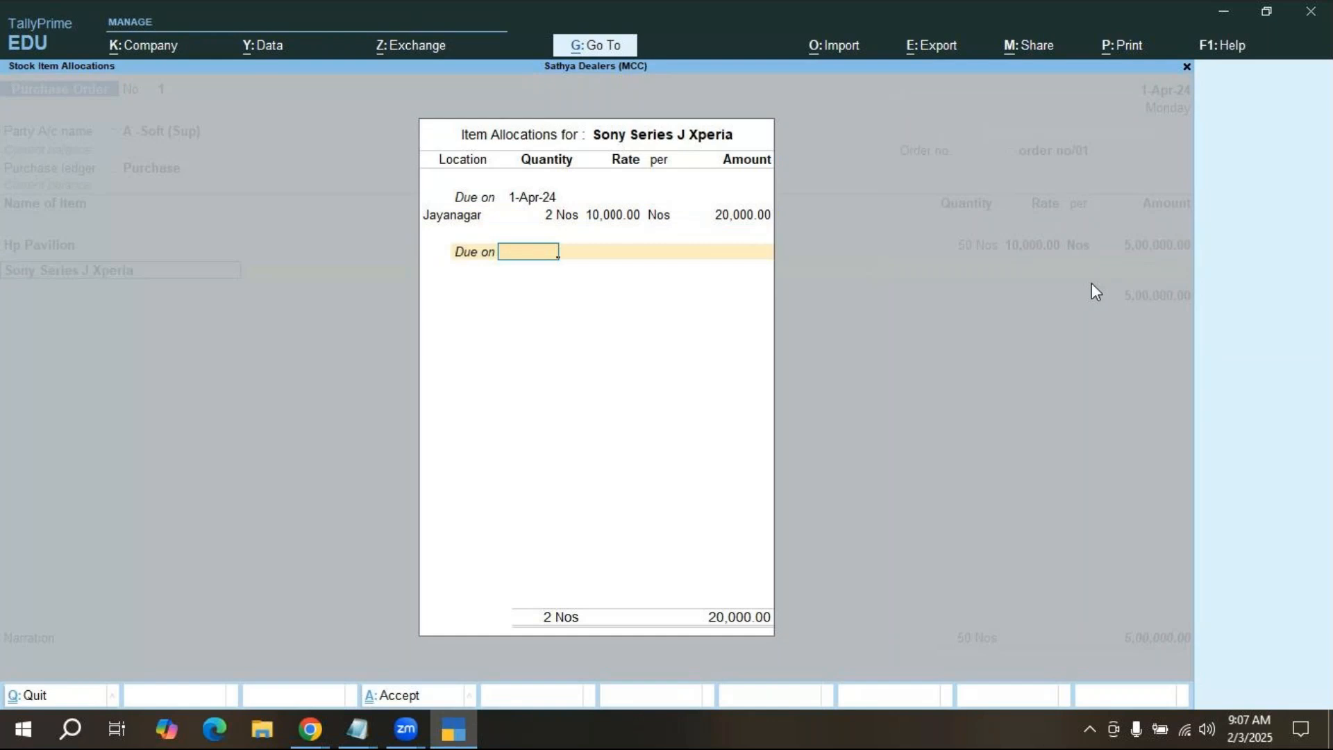
pyautogui.press('Return')
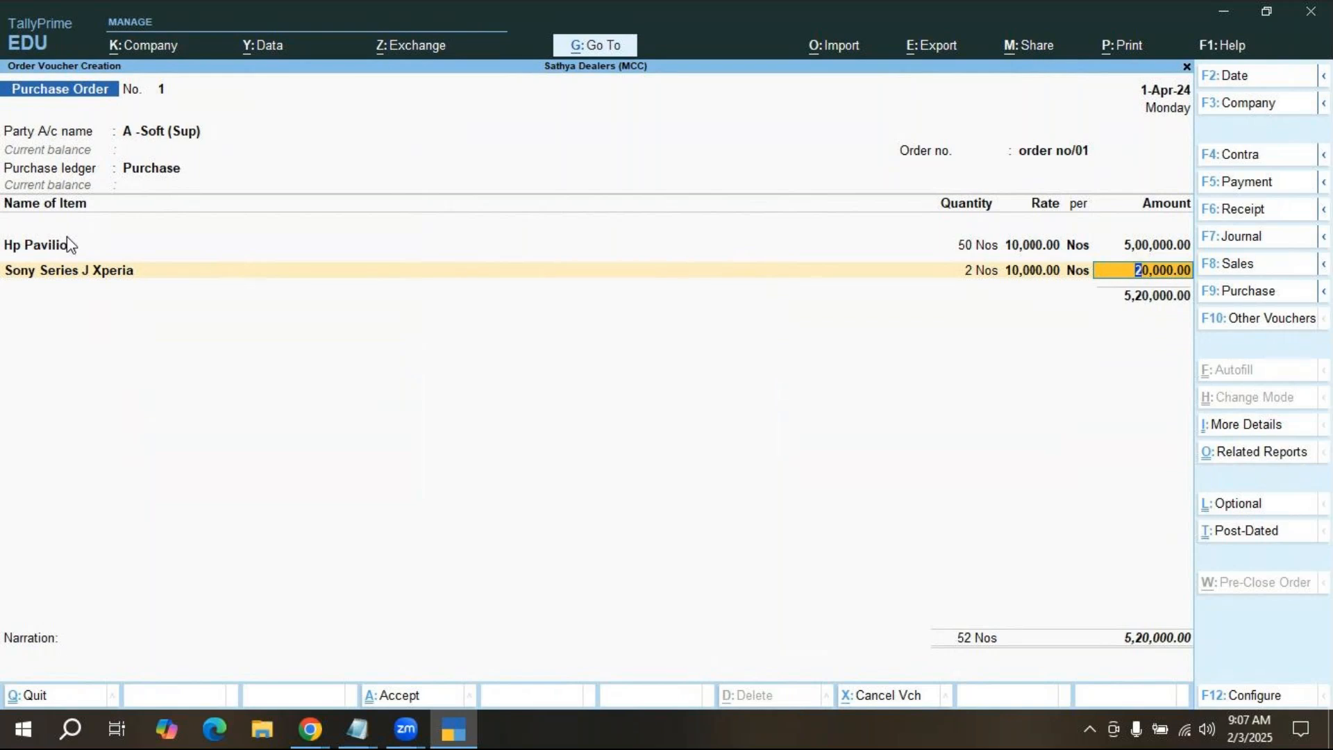
# End the item list without additional ledgers, leave the narration blank and save the purchase order voucher.
pyautogui.press('Return')
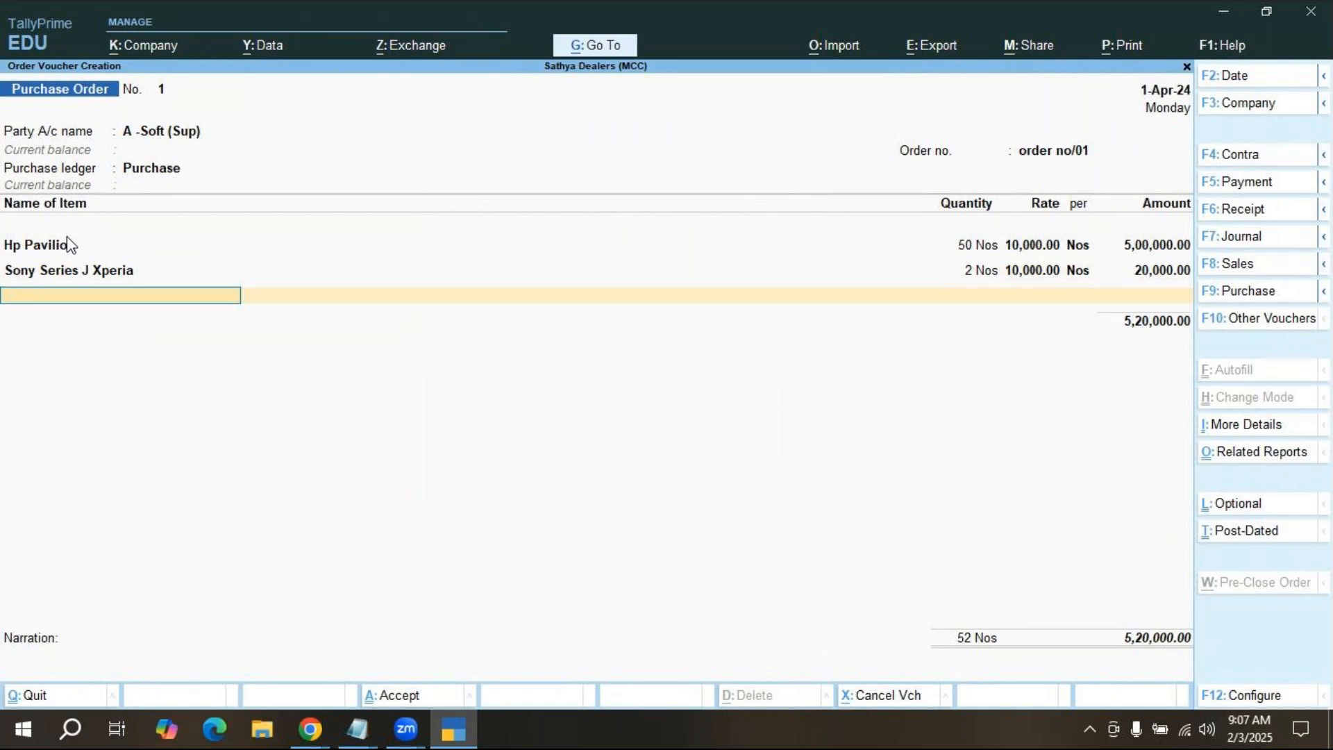
pyautogui.press('Return')
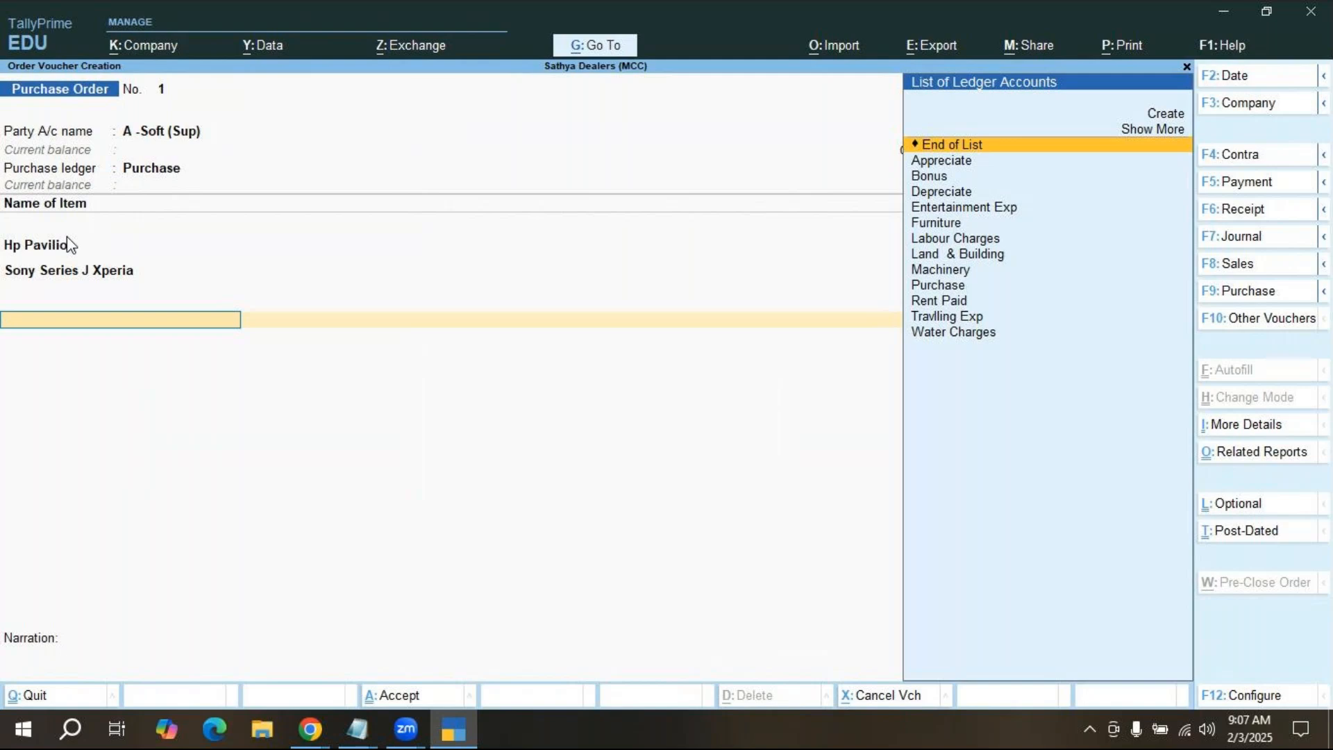
pyautogui.press('Return')
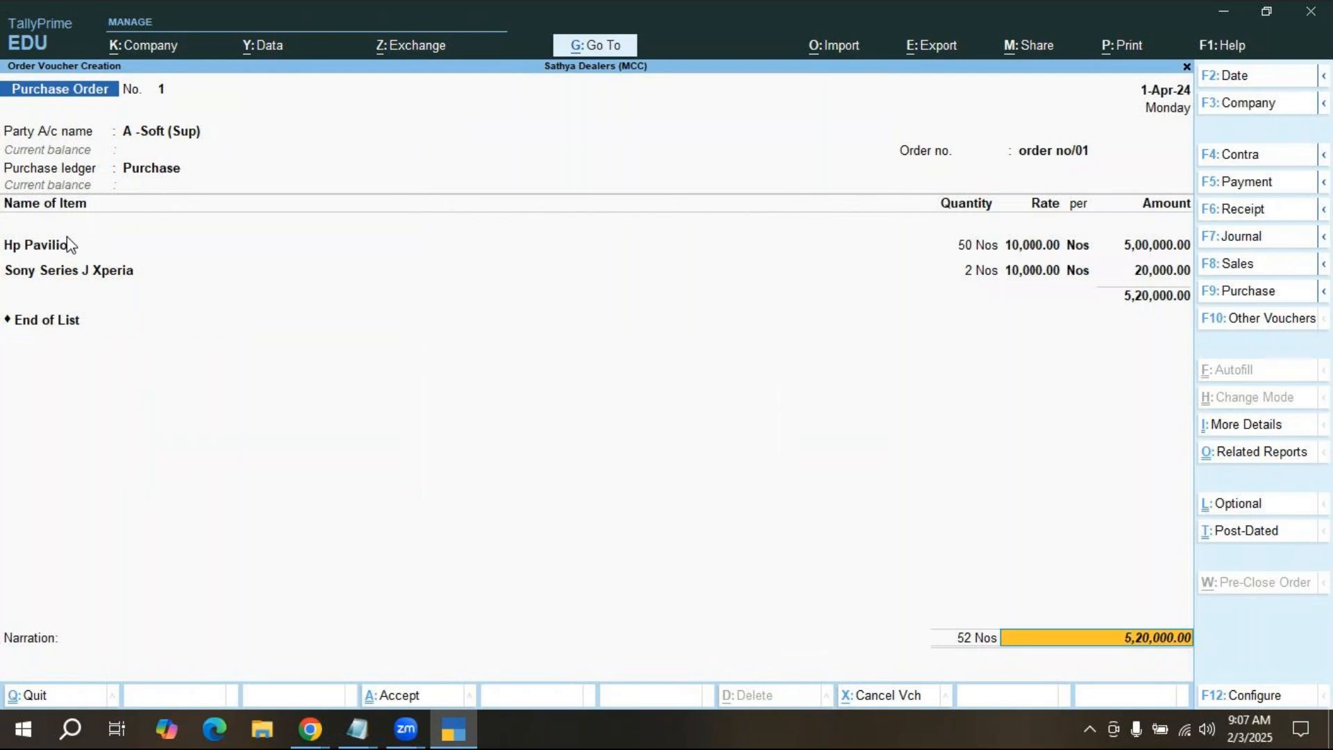
pyautogui.press('Return')
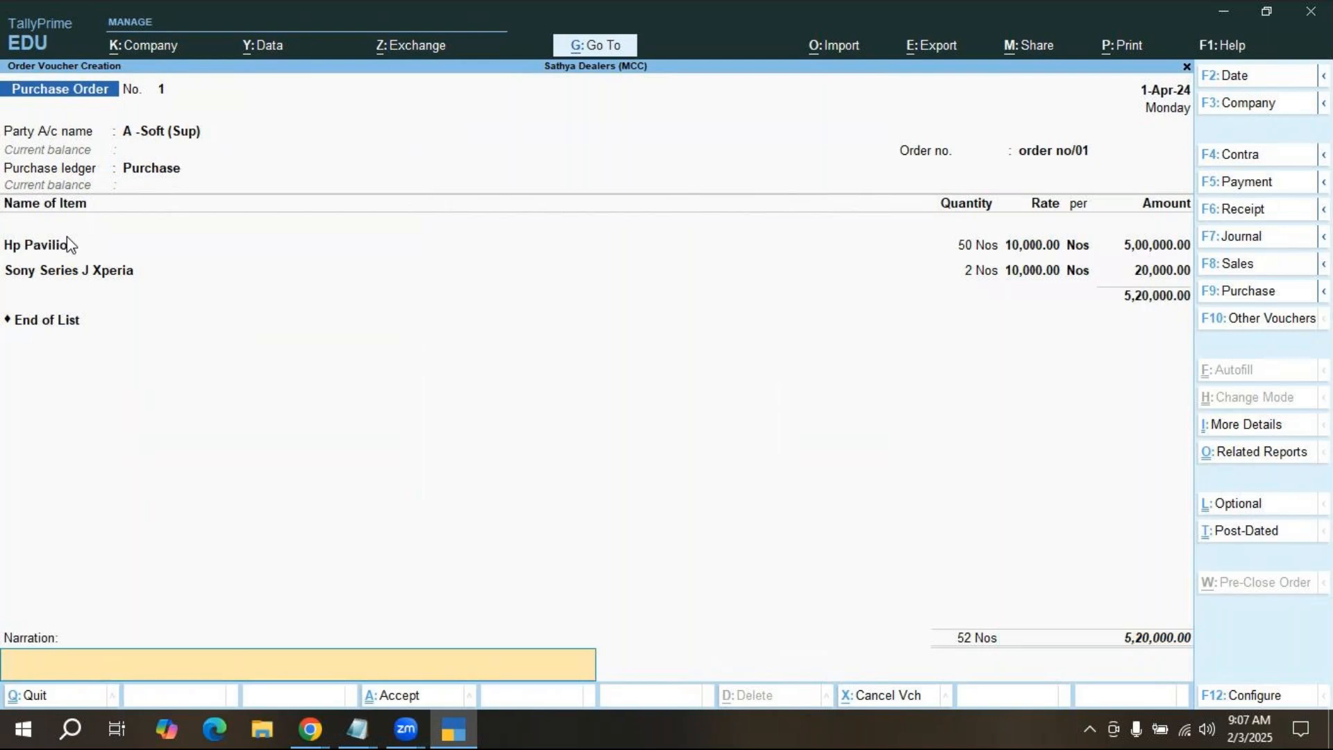
pyautogui.press('Return')
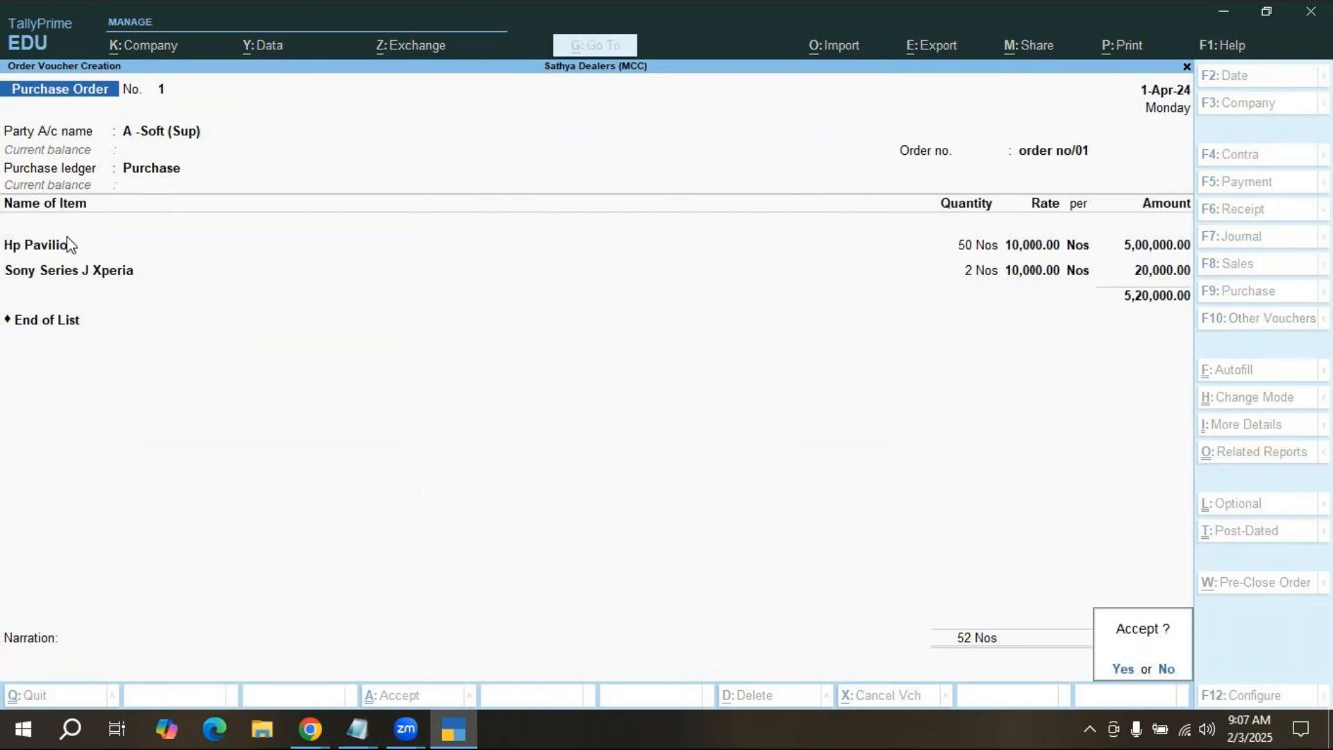
pyautogui.press('Return')
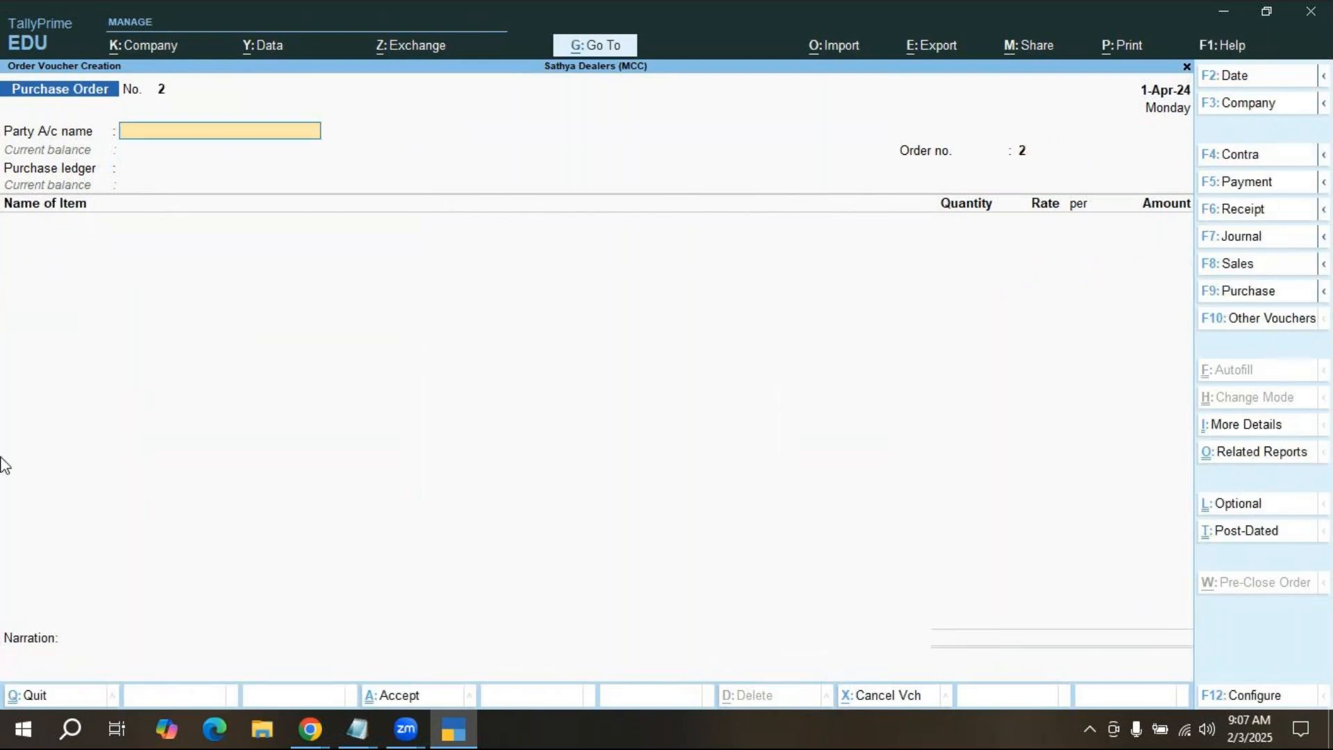
# Check the GoTo Meeting window in Chrome and return to TallyPrime.
pyautogui.click(319, 739)
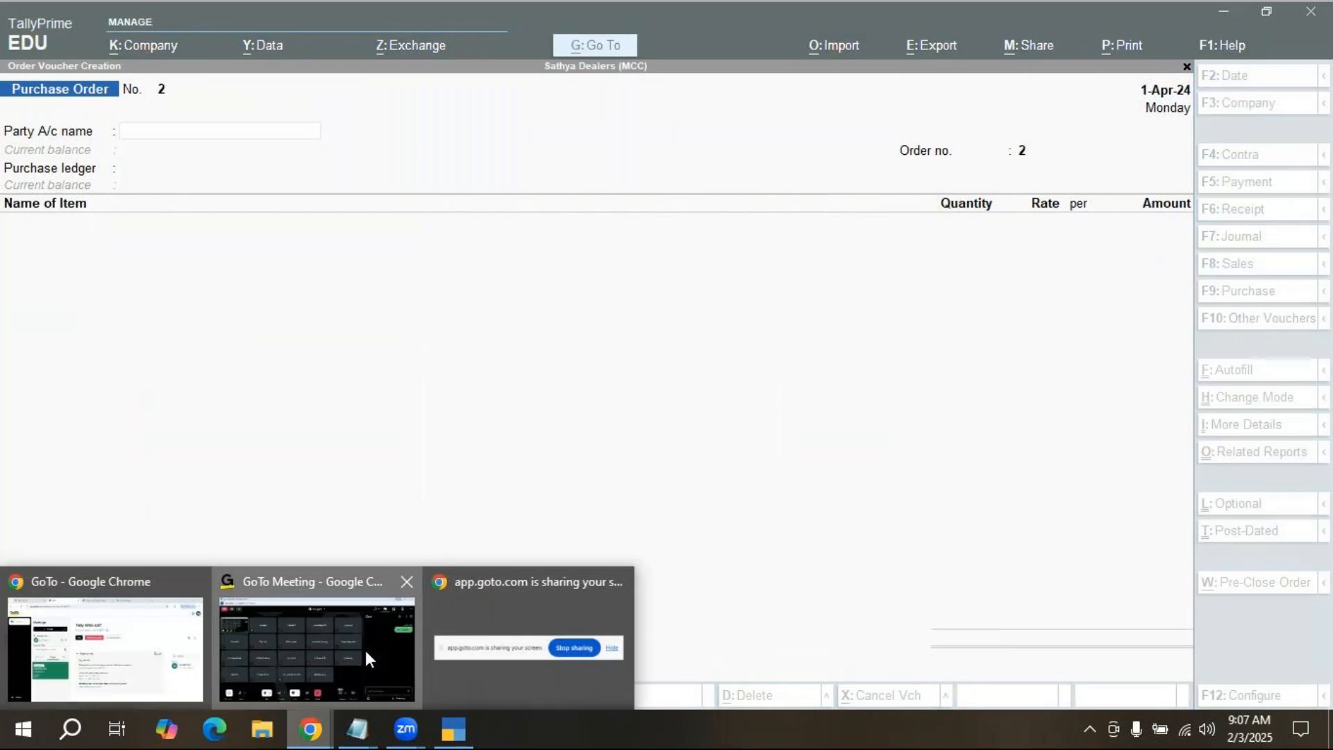
pyautogui.click(365, 649)
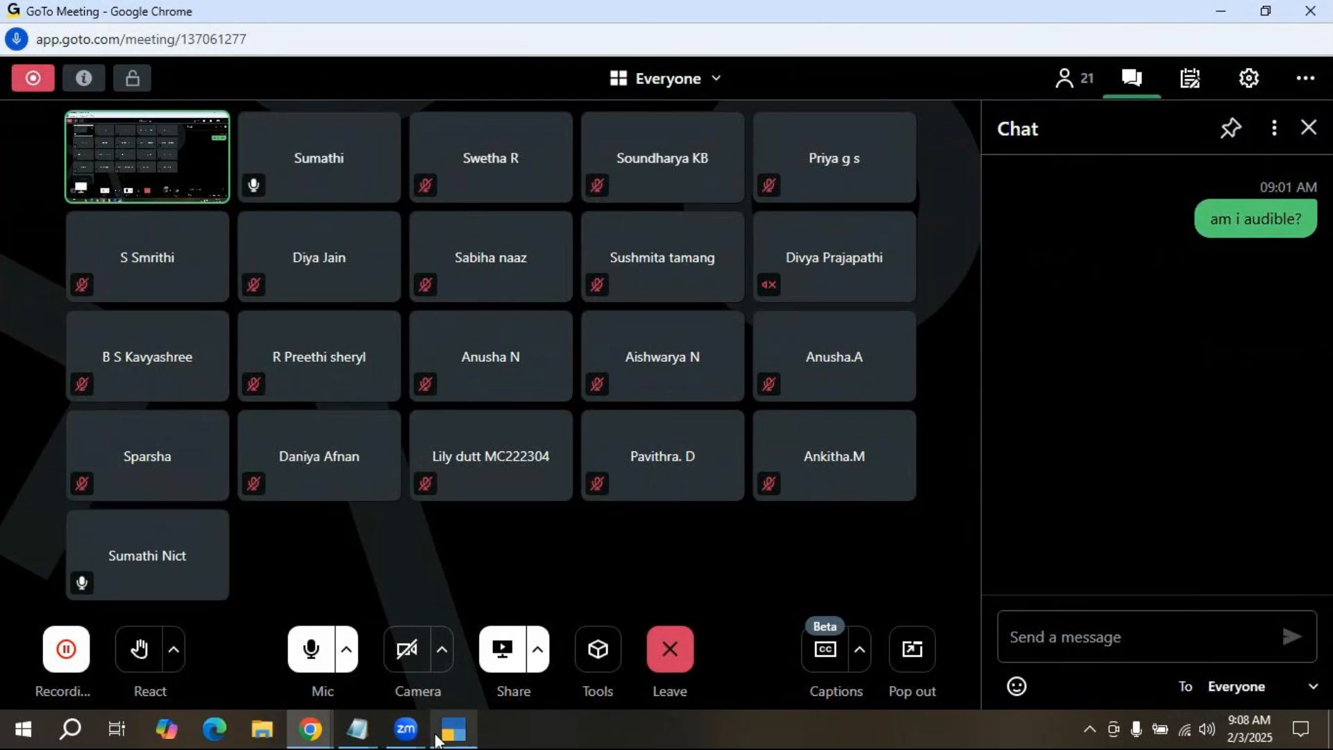
pyautogui.moveTo(438, 738)
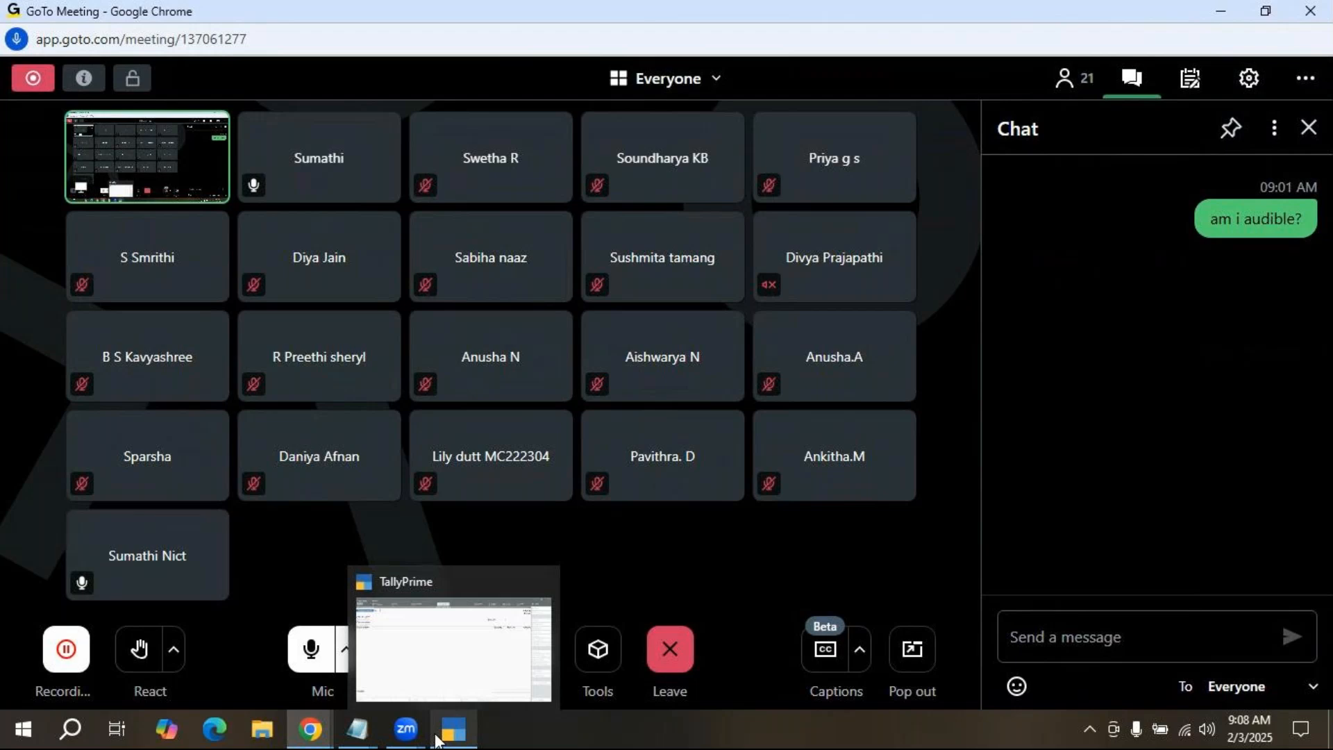
pyautogui.click(455, 735)
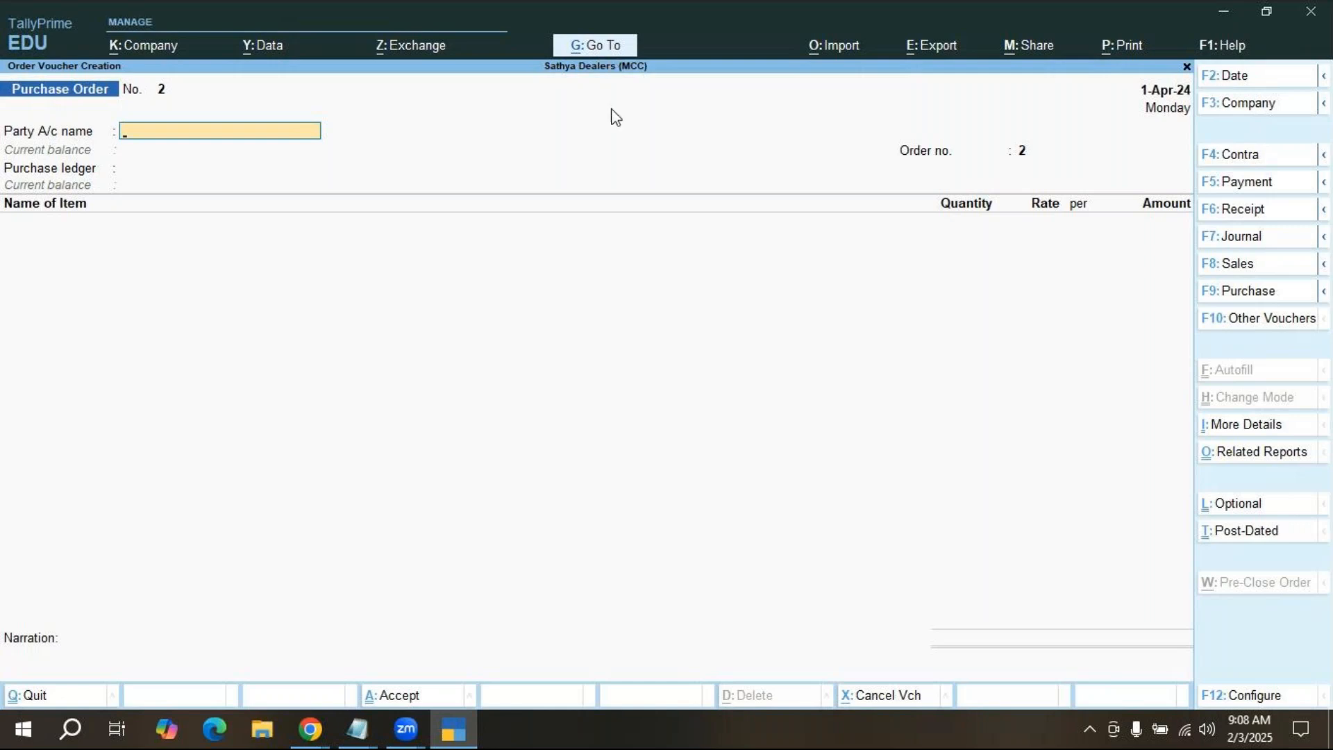
# View the Purchase Orders (Due Only) report from the new order voucher, close it and quit voucher creation.
pyautogui.hotkey('alt', 'g')
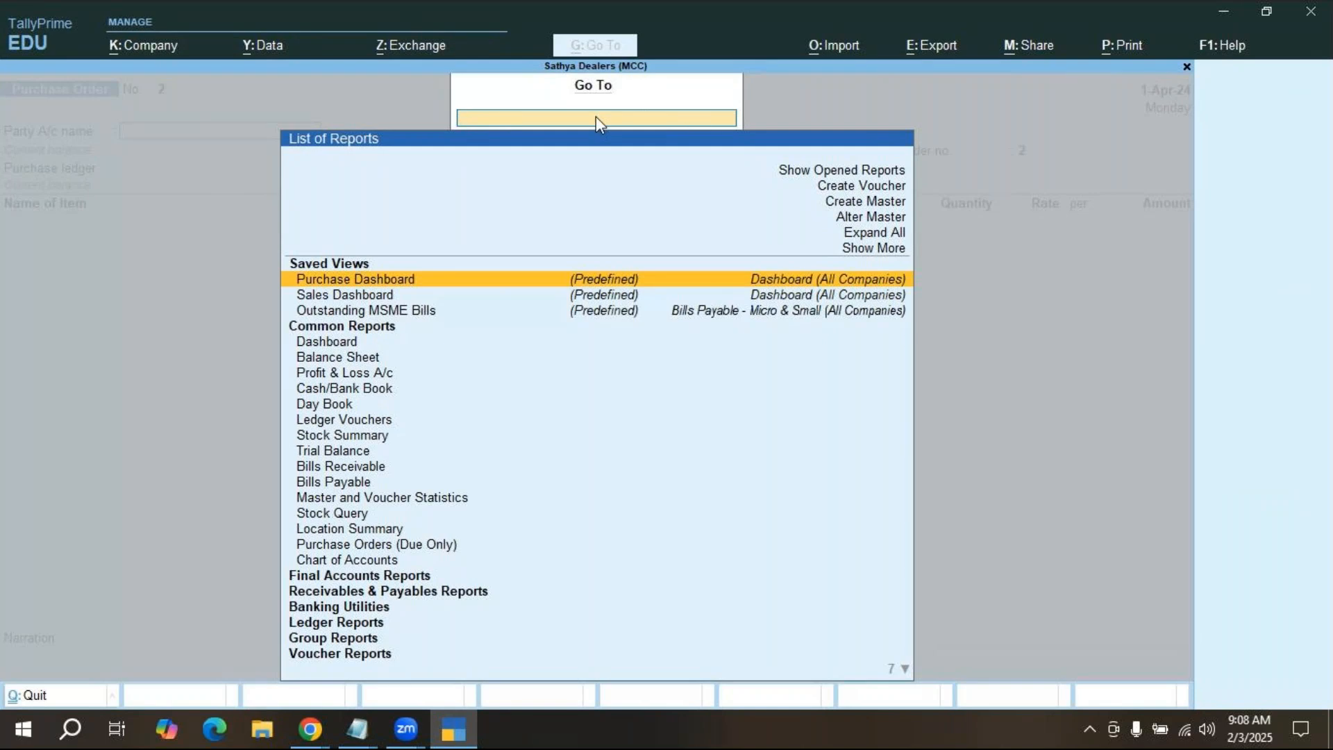
pyautogui.write('Purch')
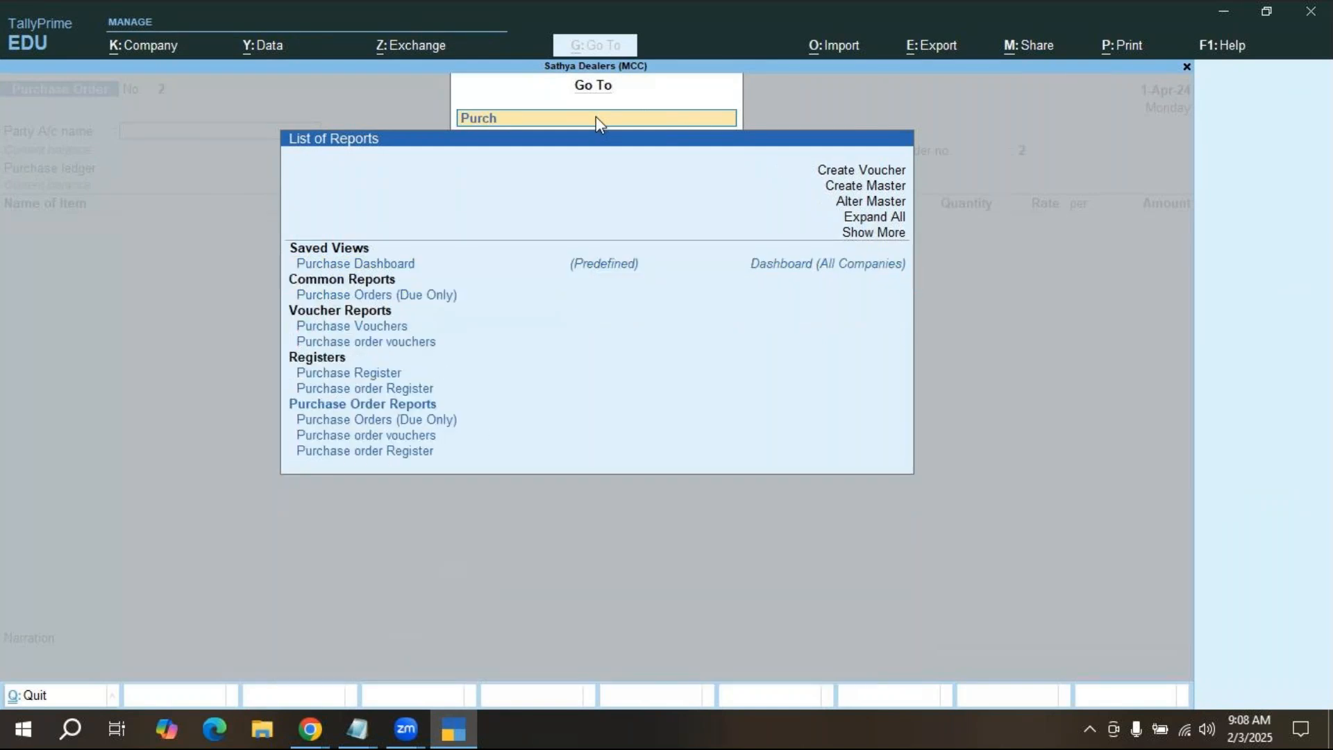
pyautogui.write('ase order')
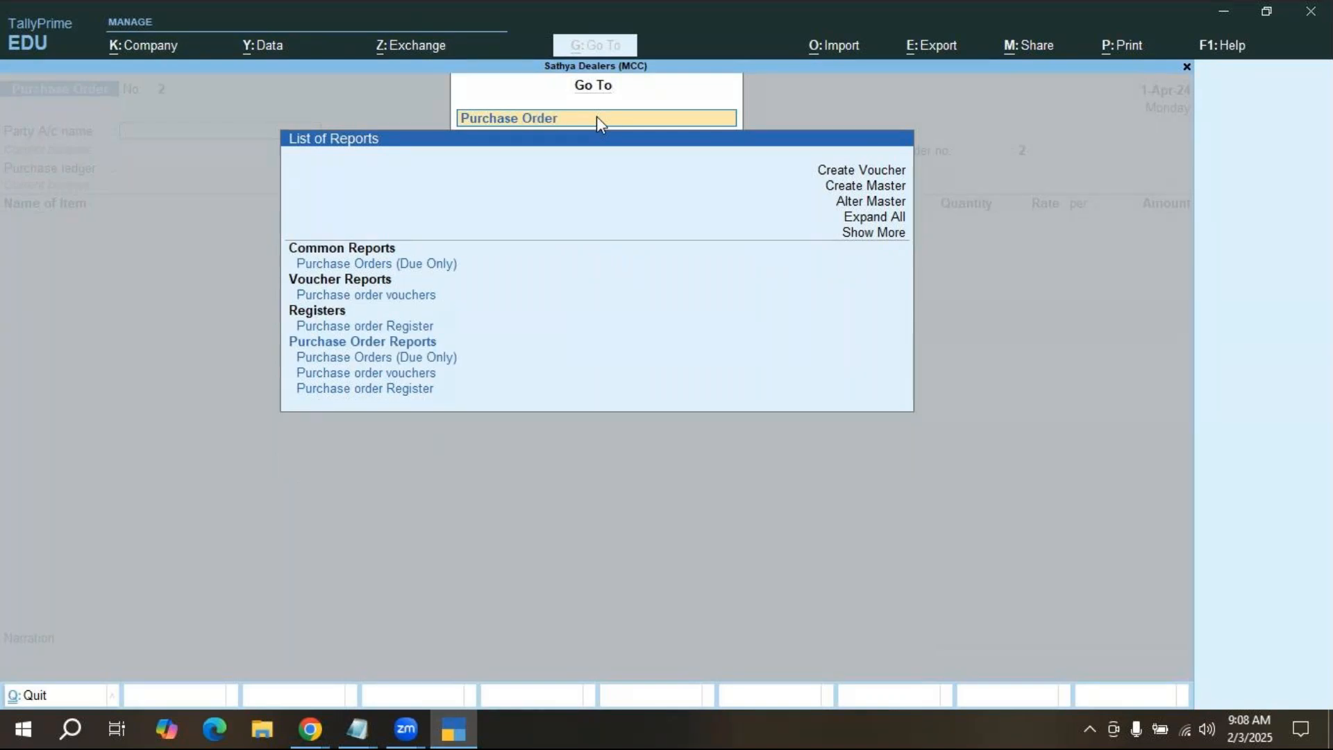
pyautogui.click(418, 266)
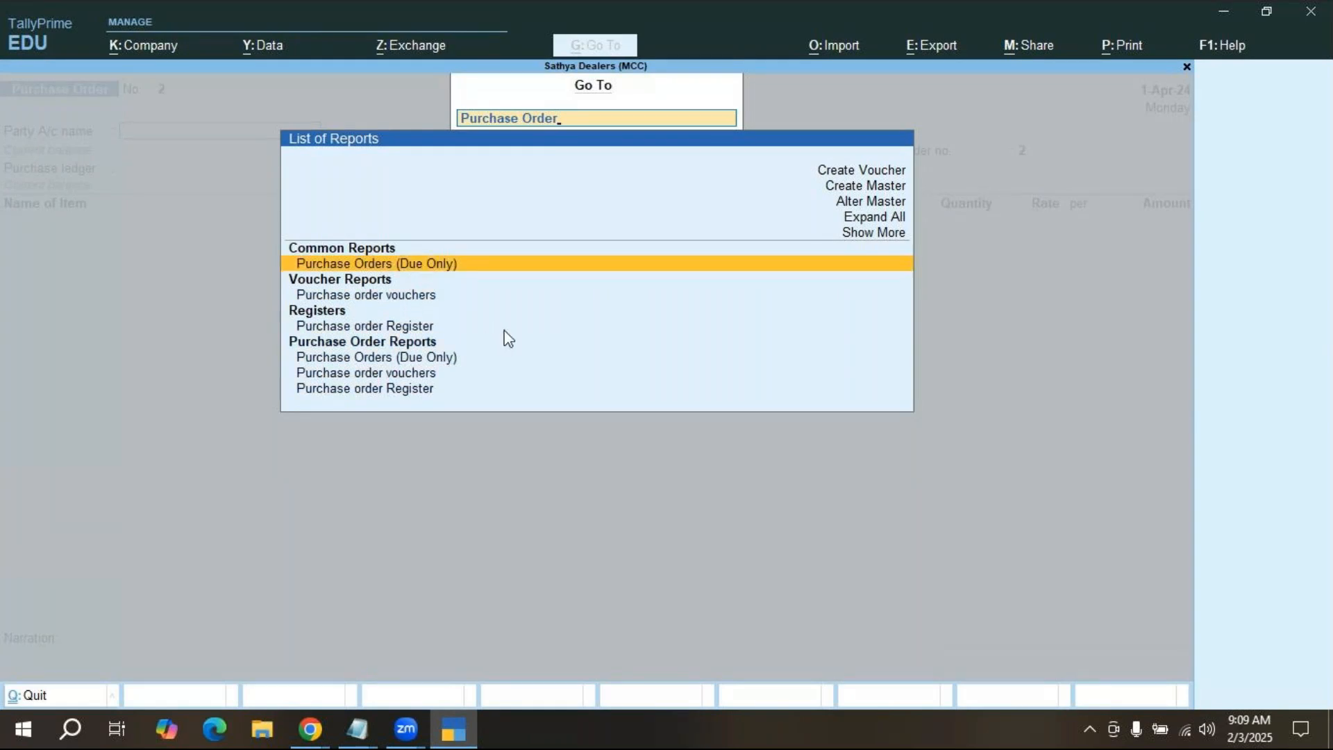
pyautogui.press('Return')
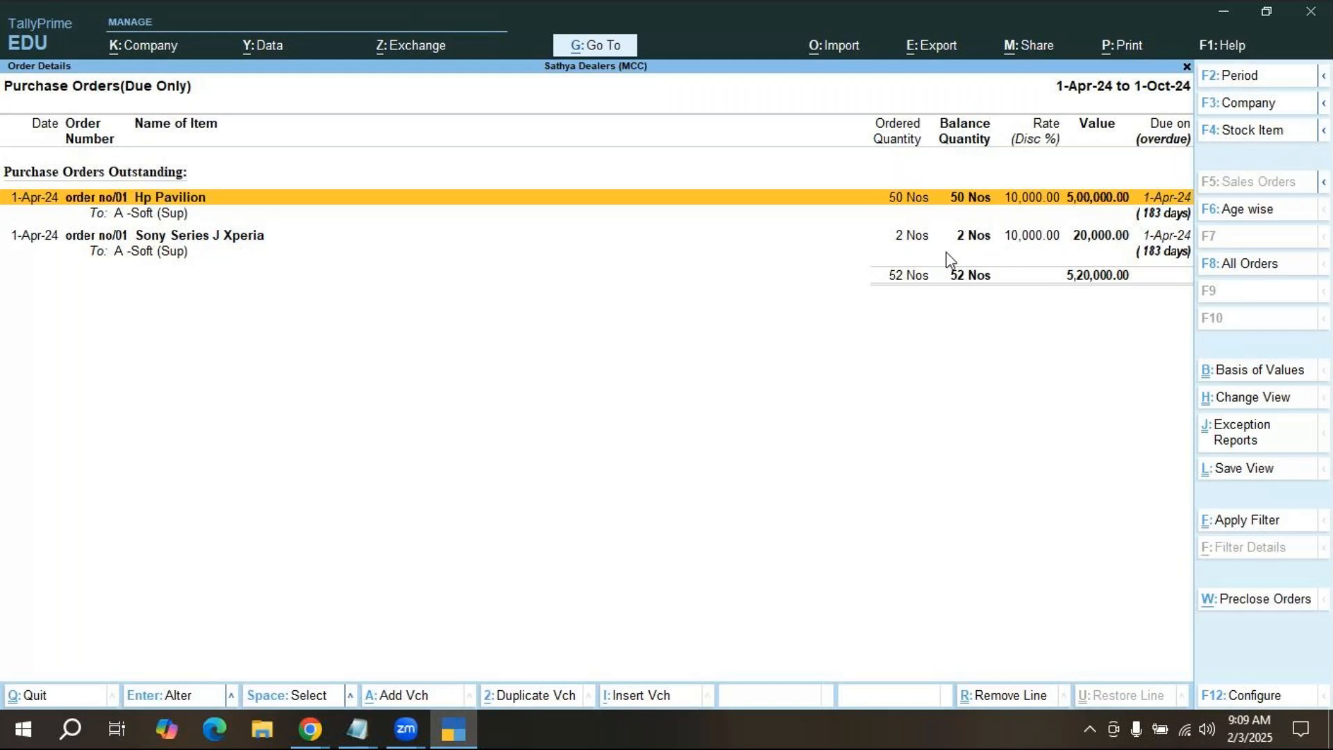
pyautogui.press('Escape')
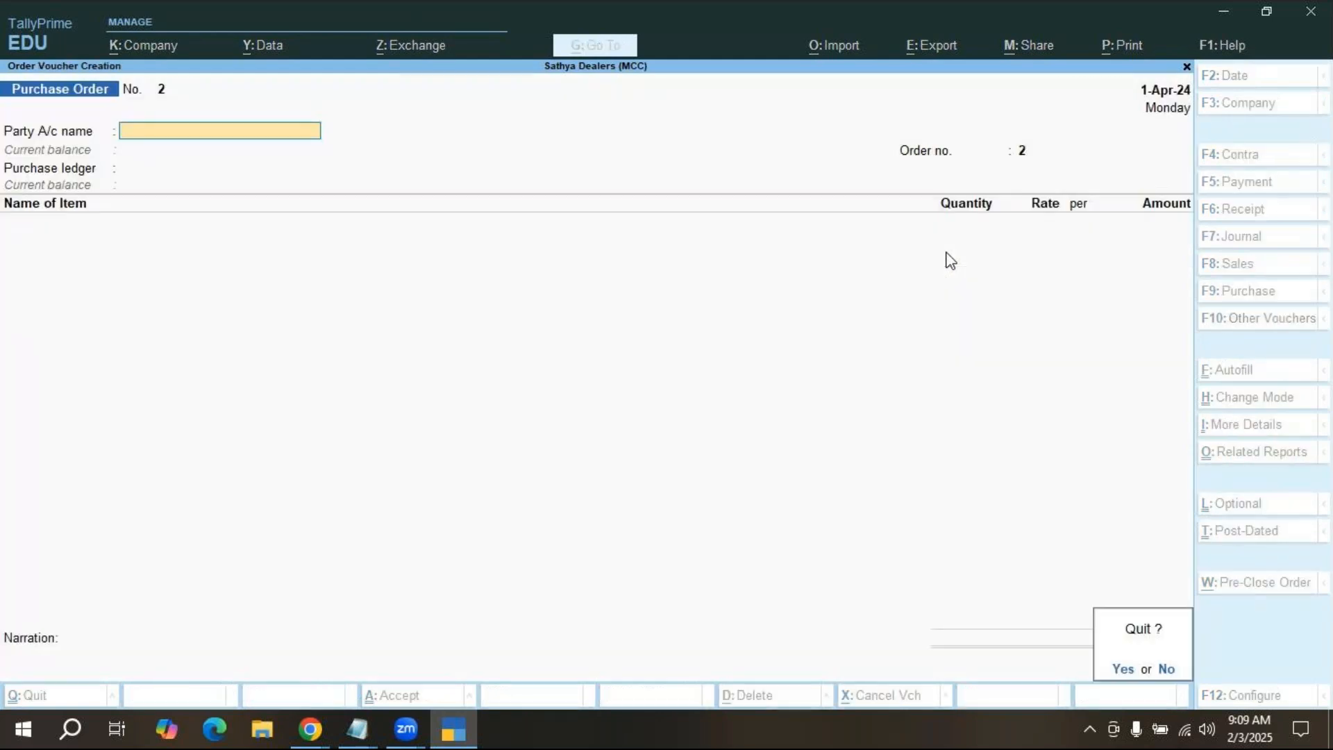
pyautogui.press('y')
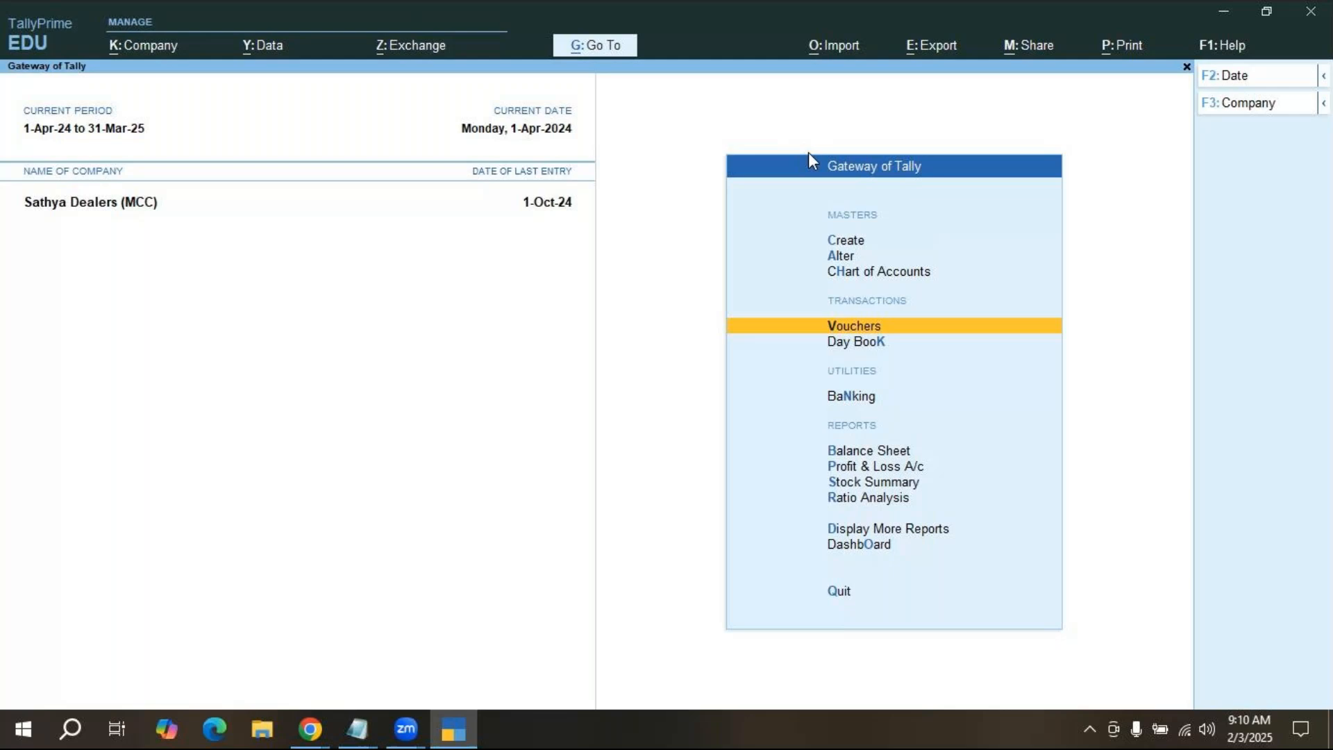
# Find the Purchase Orders (Due Only) report from the Gateway of Tally, review the outstanding orders and close it.
pyautogui.click(593, 46)
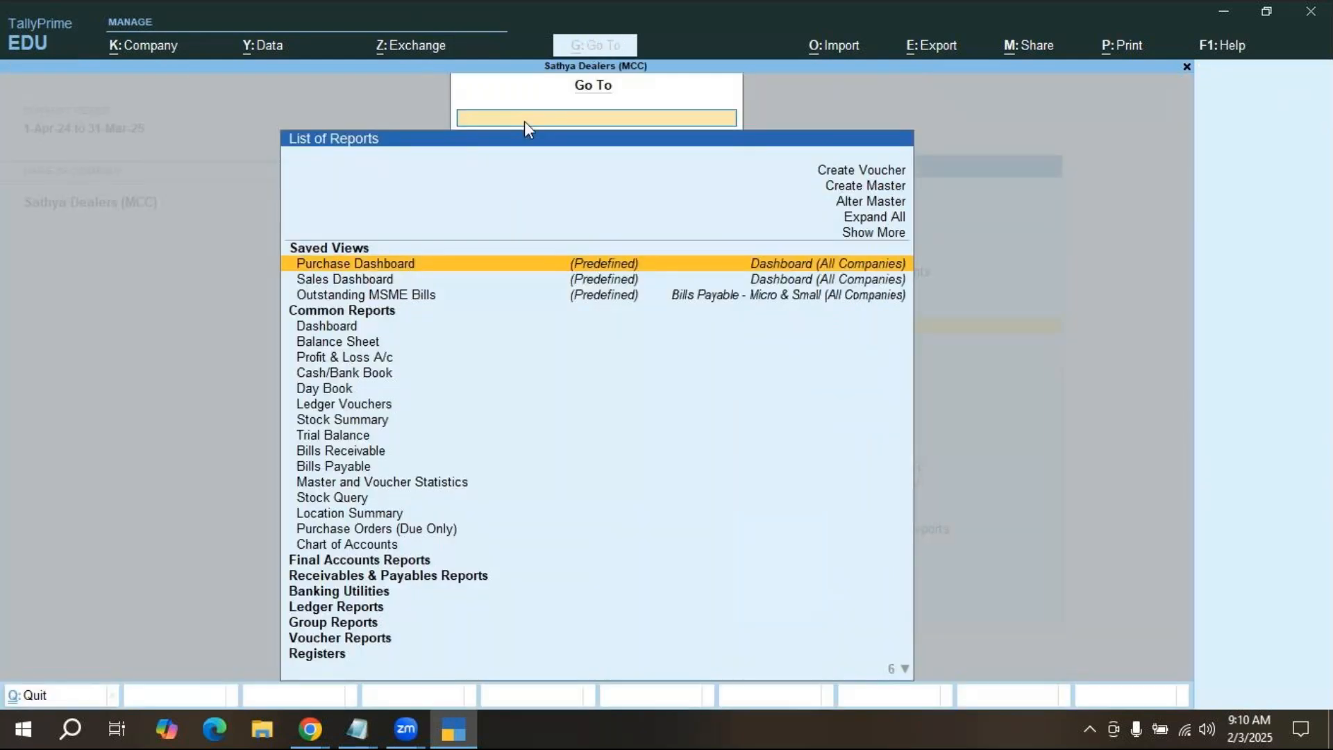
pyautogui.write('Purchas')
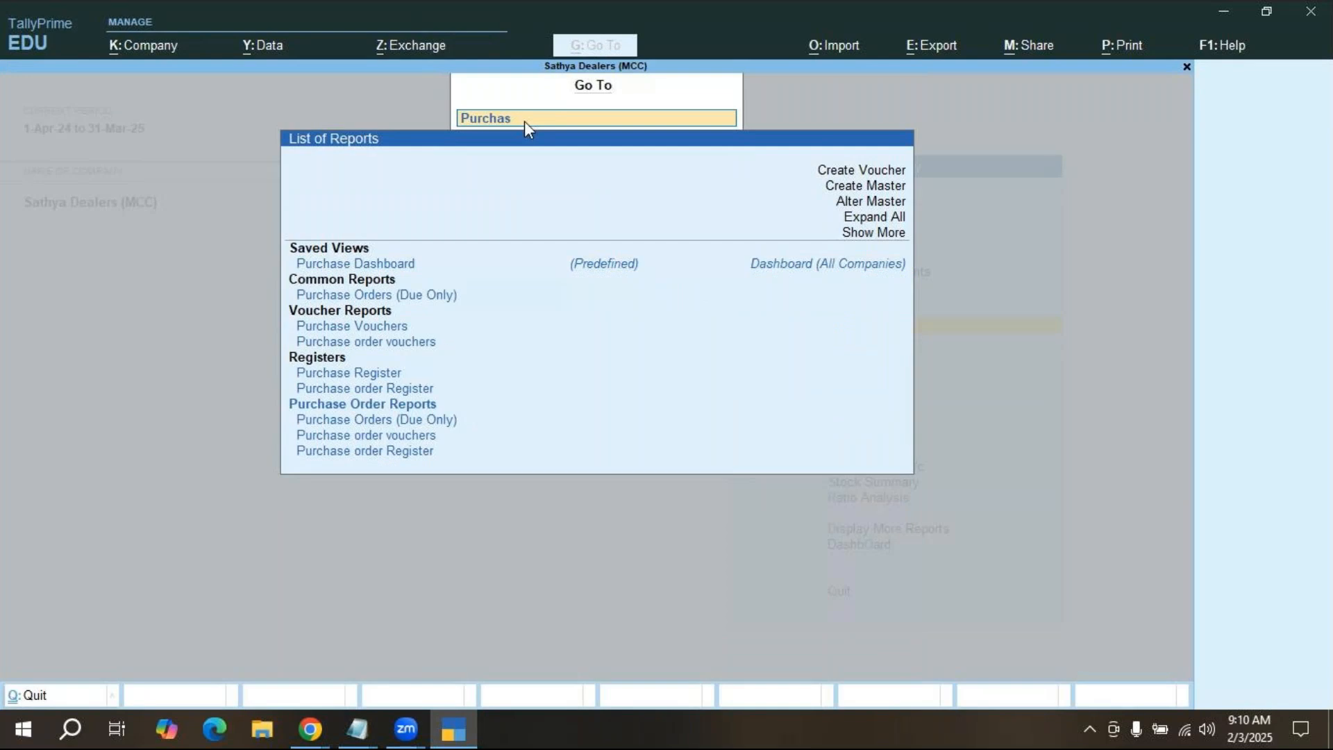
pyautogui.write('e o')
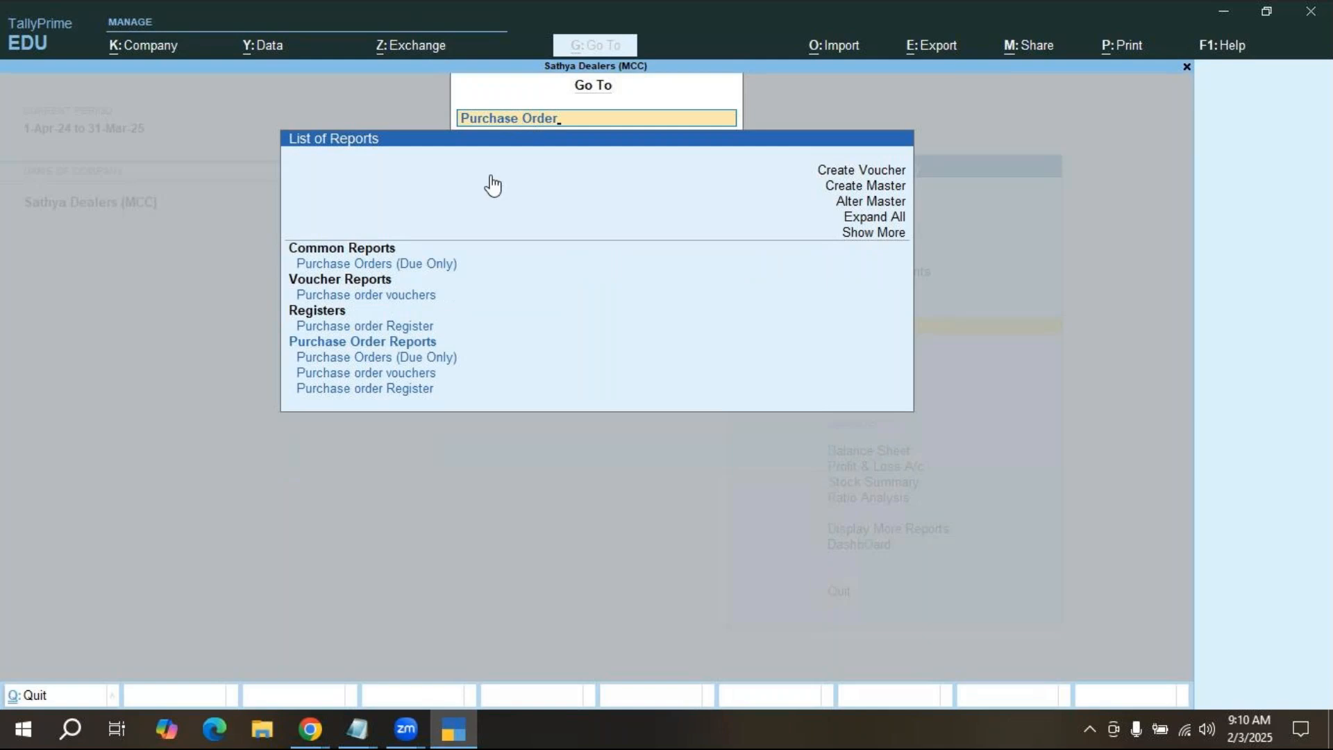
pyautogui.click(397, 264)
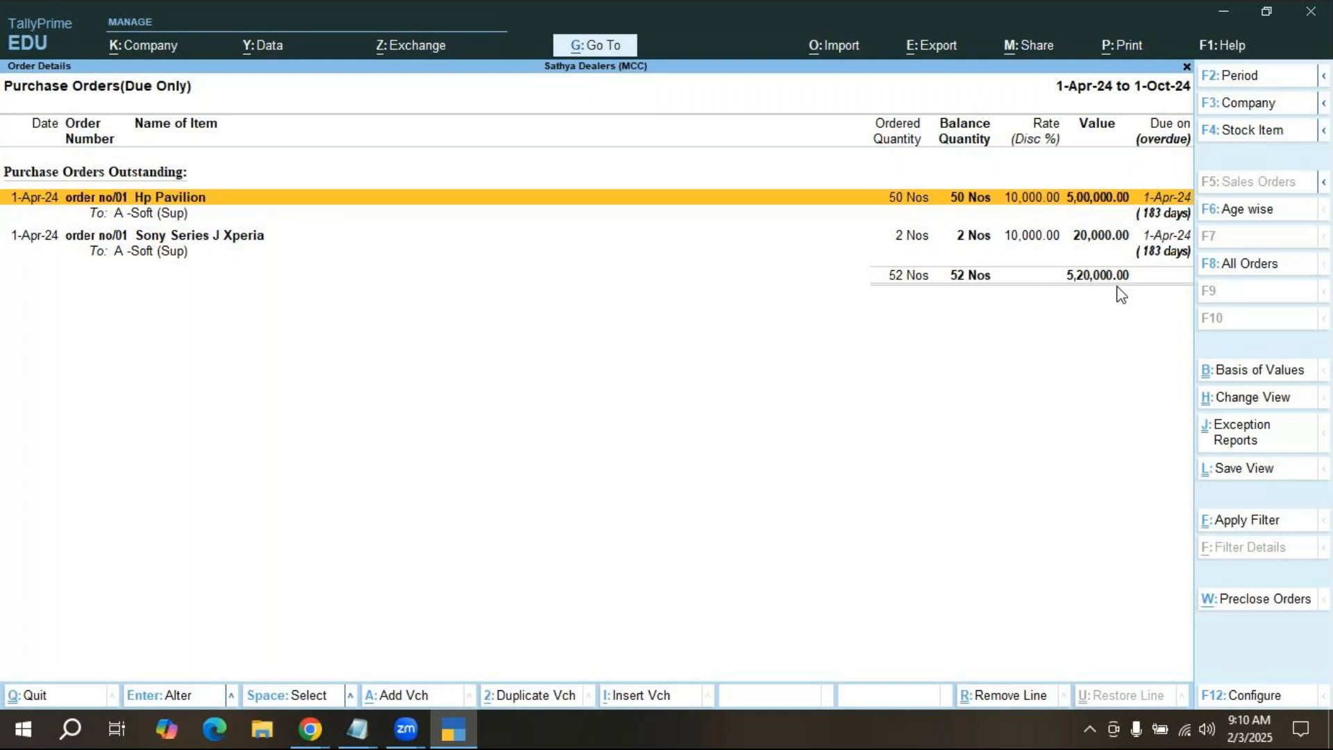
pyautogui.press('Escape')
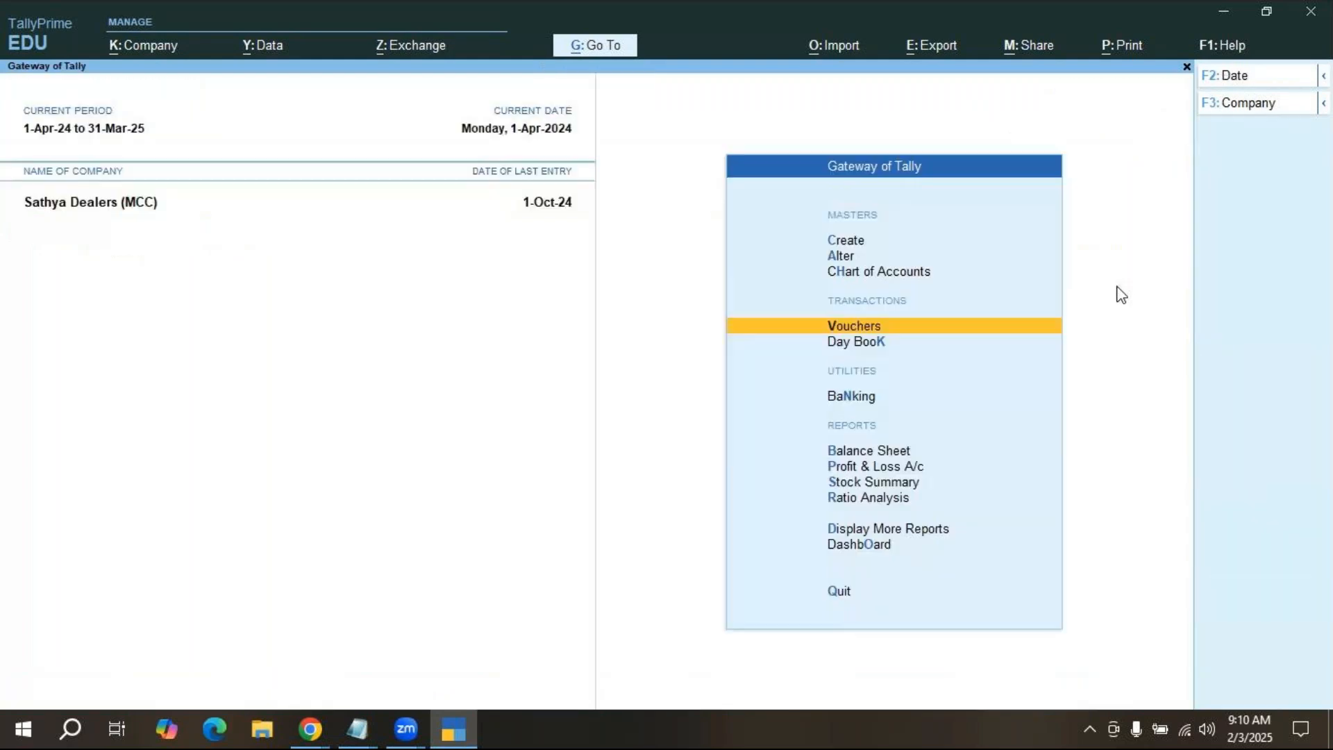
# View the Purchase Orders Book among the inventory books and return to the Gateway of Tally.
pyautogui.click(888, 532)
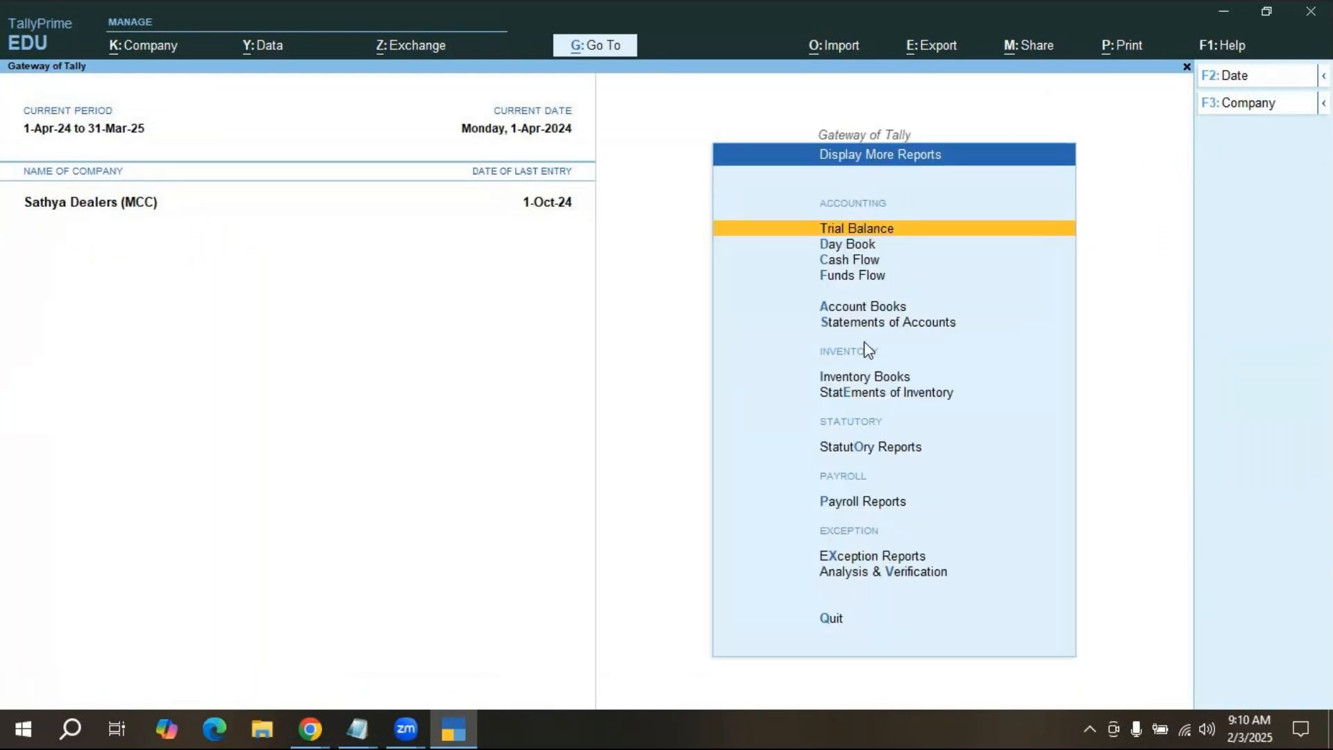
pyautogui.click(861, 378)
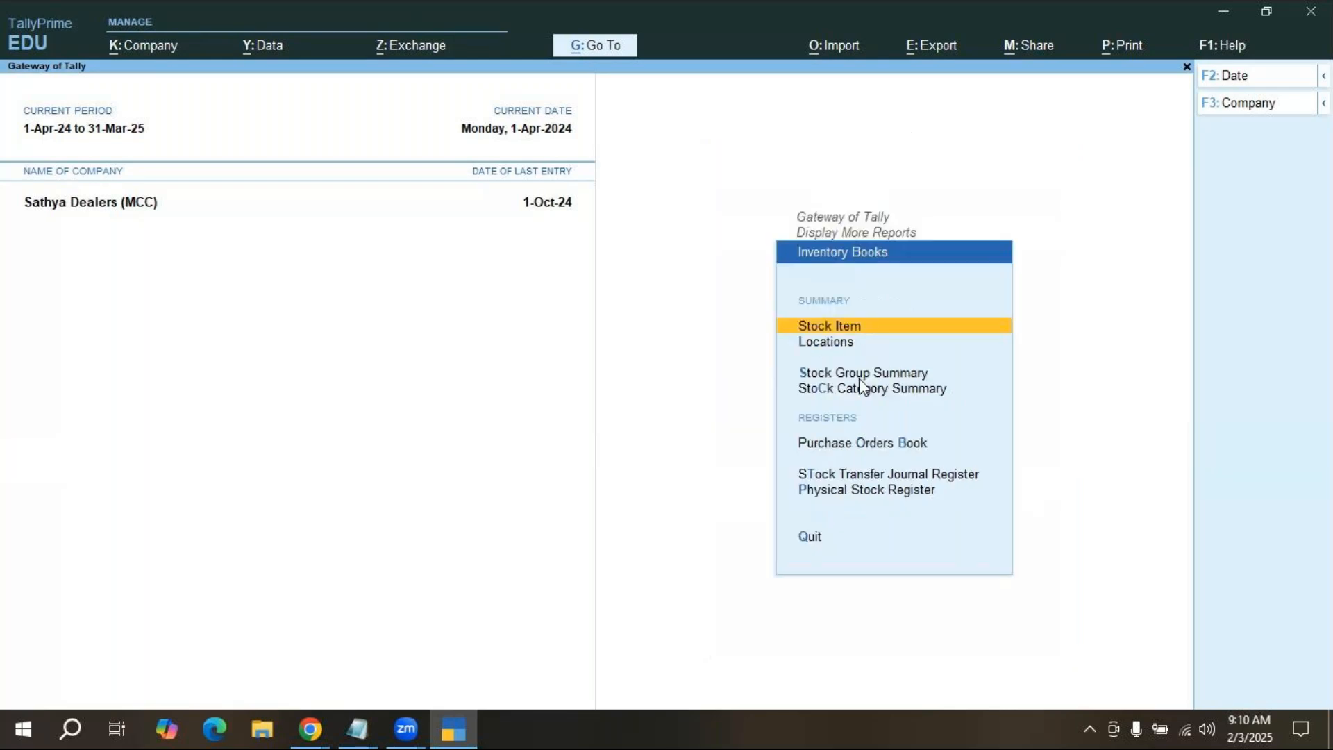
pyautogui.click(887, 447)
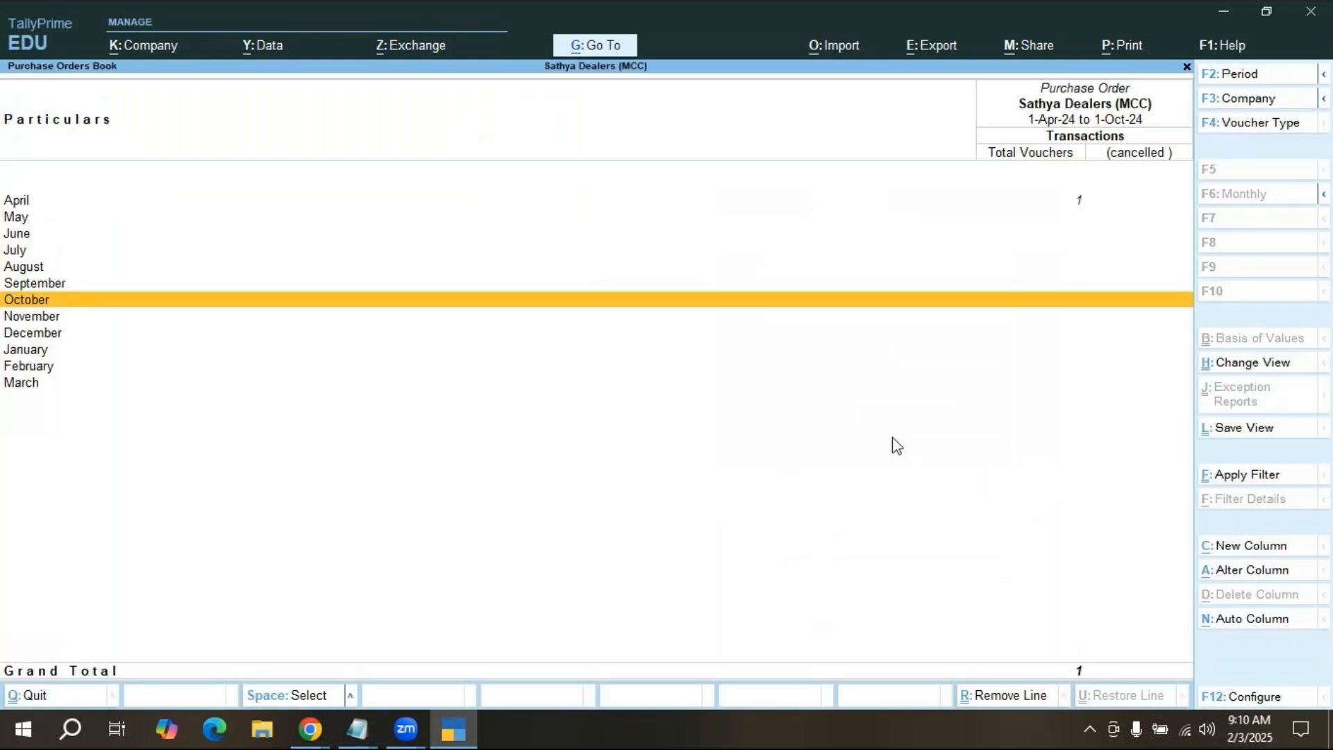
pyautogui.press('Escape')
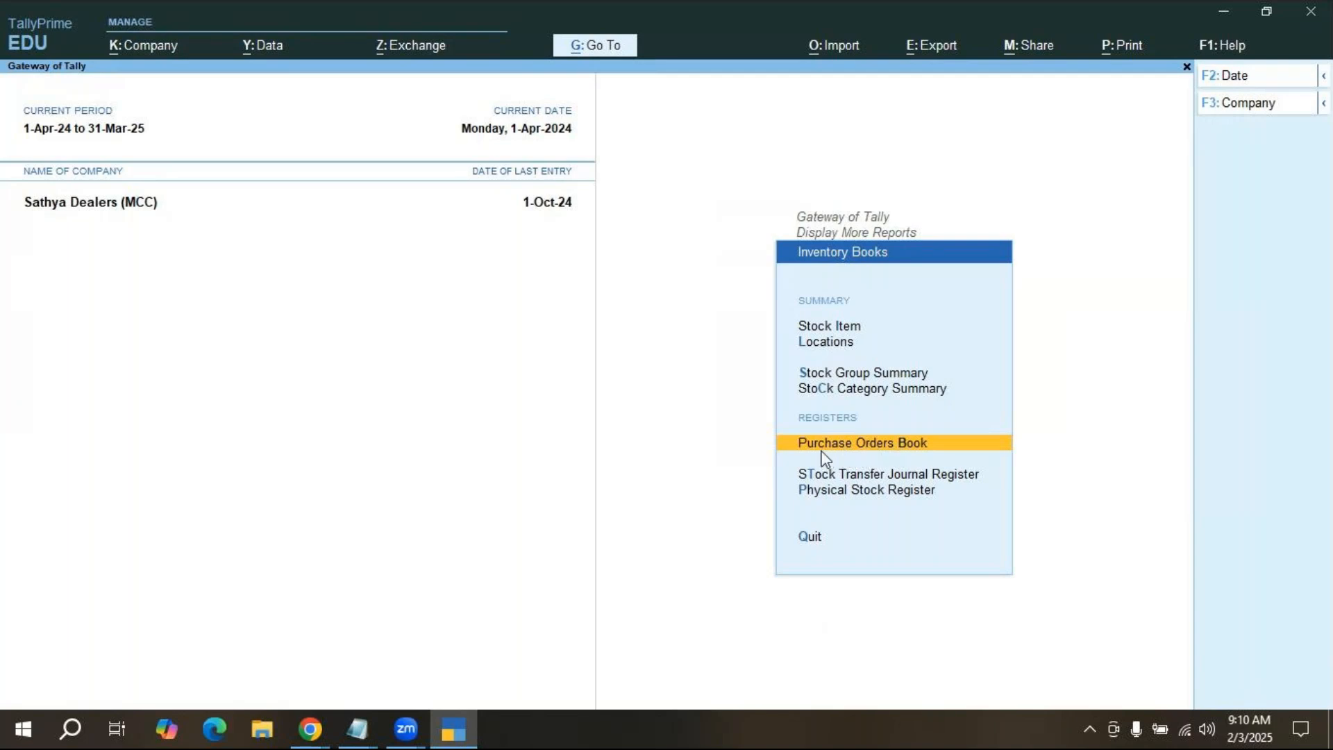
pyautogui.press('Escape')
pyautogui.press('Escape')
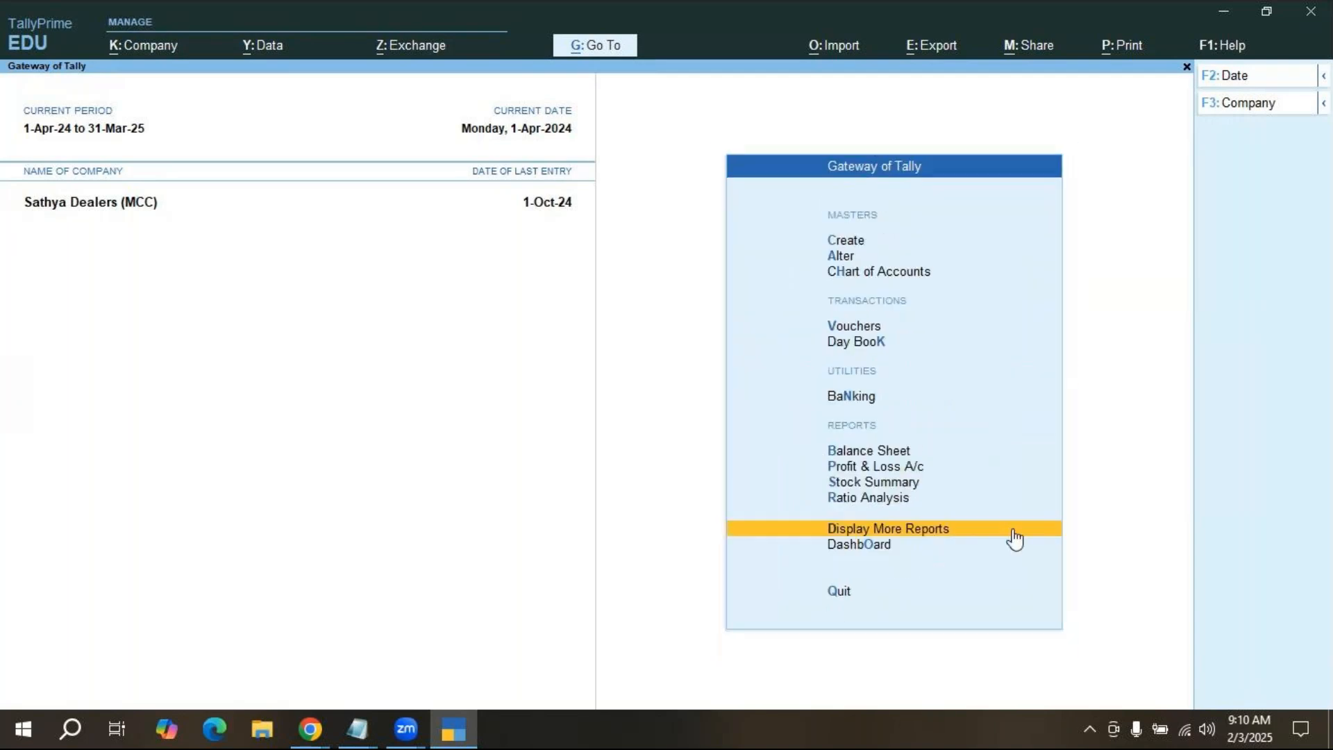
# Open the Purchase Orders Book among the inventory books and list April's purchase order vouchers.
pyautogui.click(889, 531)
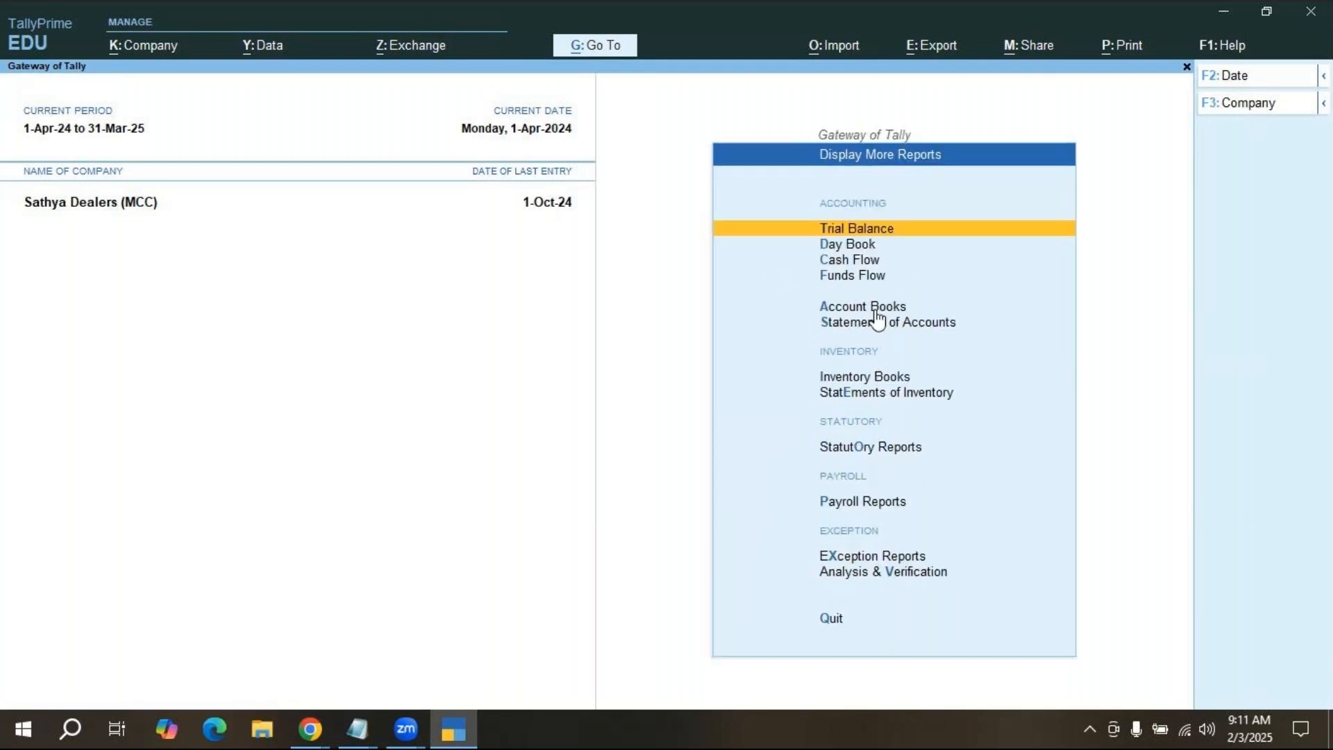
pyautogui.click(876, 378)
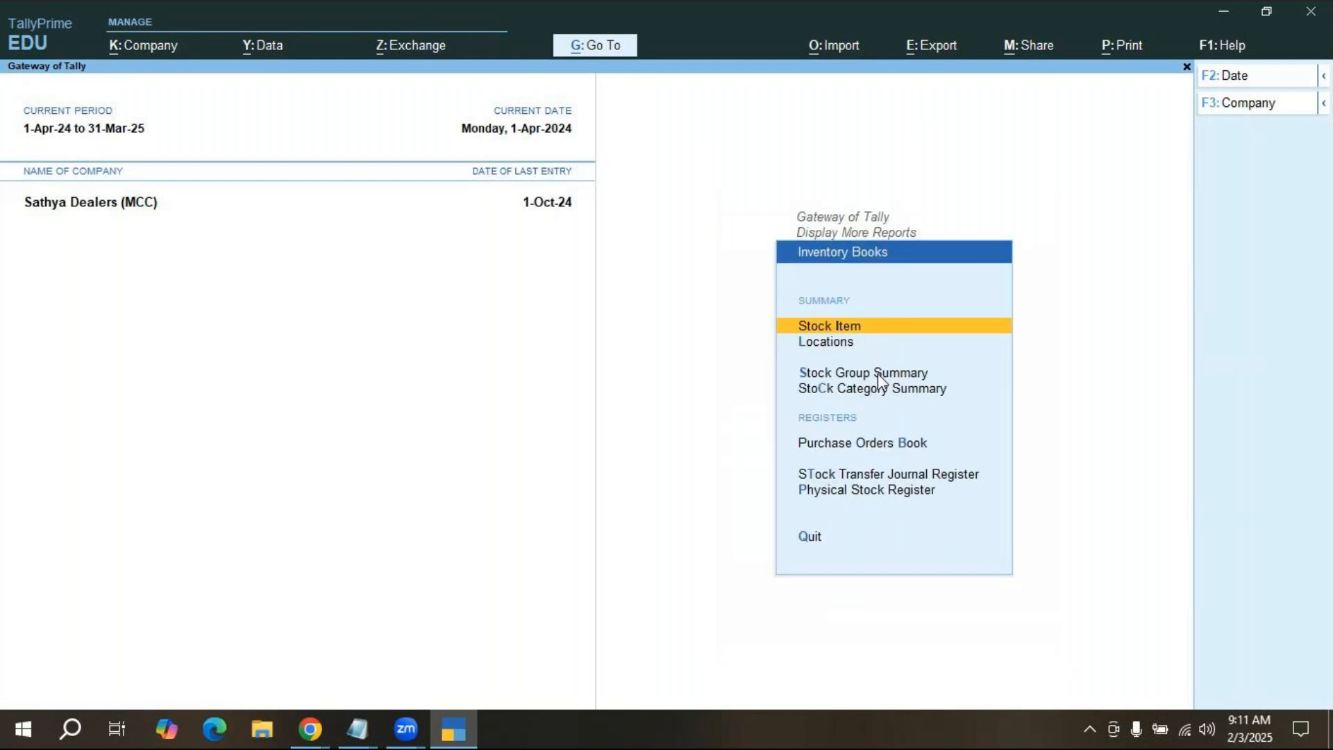
pyautogui.click(874, 448)
pyautogui.press('Up')
pyautogui.press('Up')
pyautogui.press('Up')
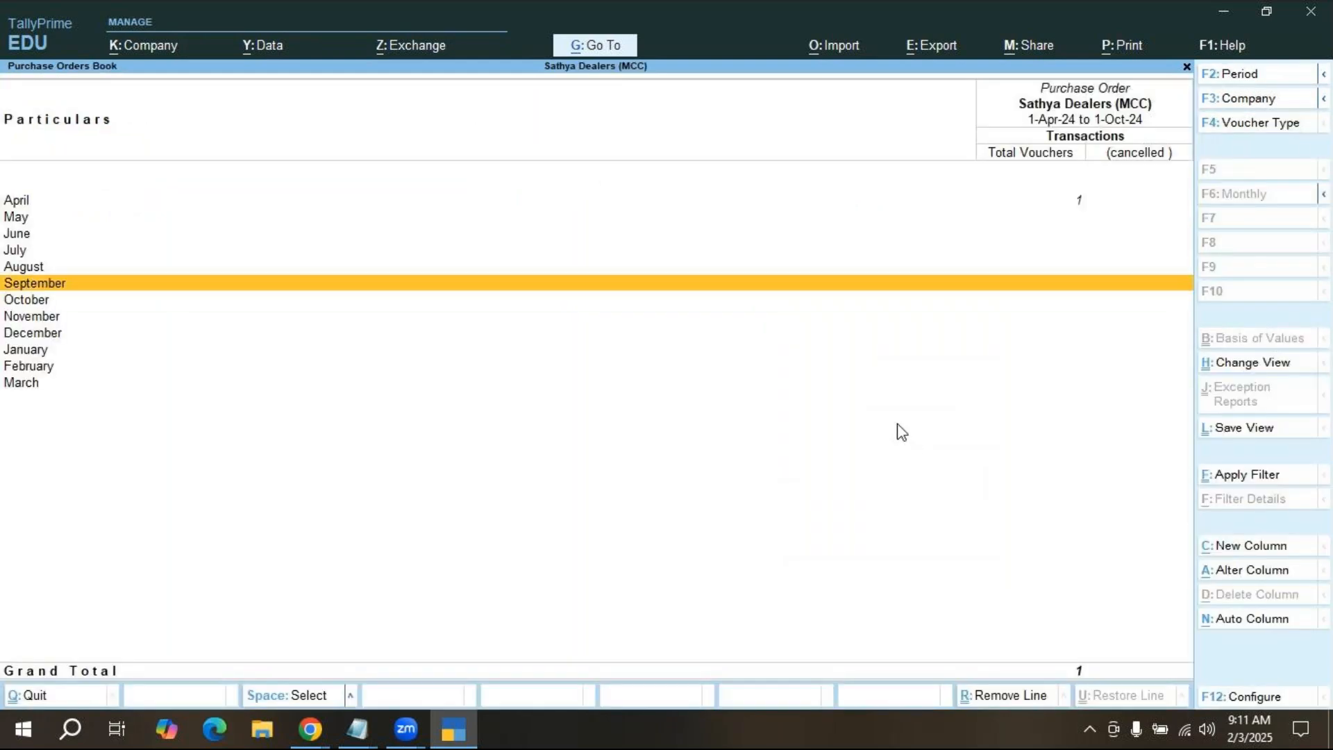
pyautogui.press('Up')
pyautogui.press('Up')
pyautogui.press('Up')
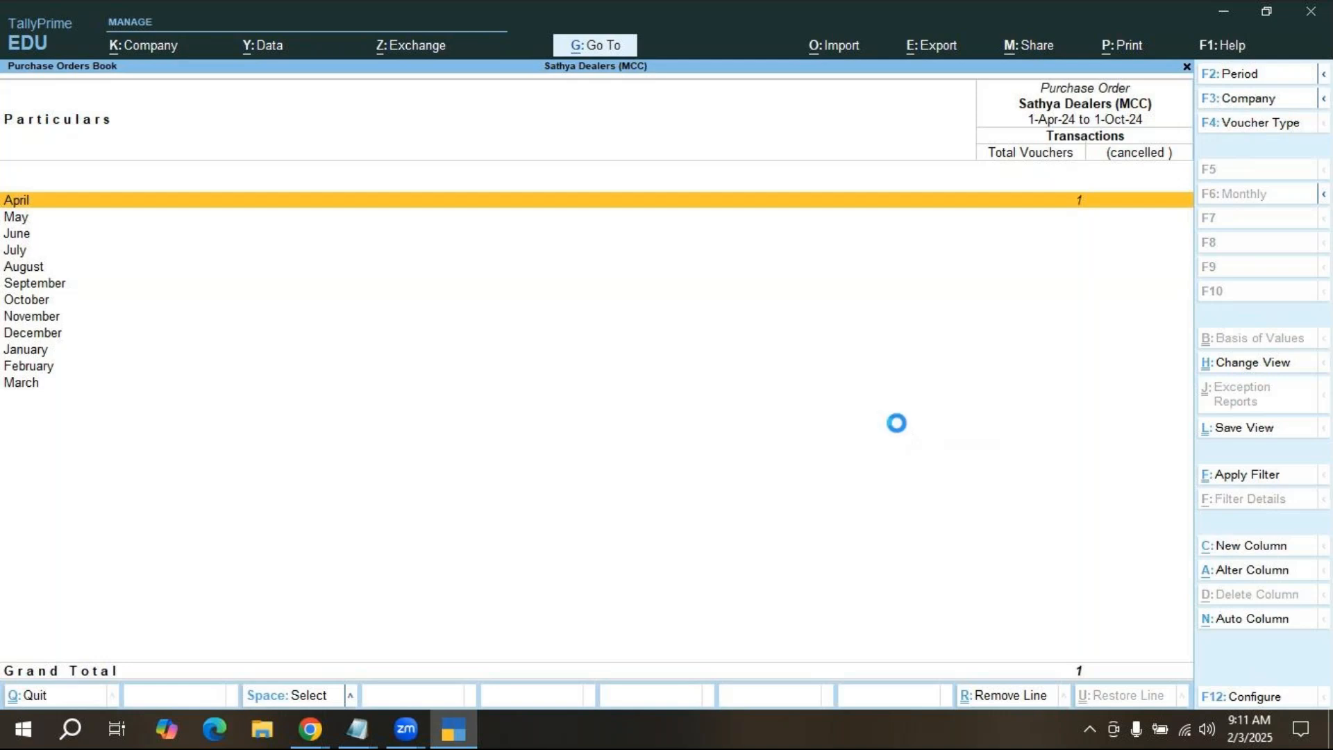
pyautogui.press('Return')
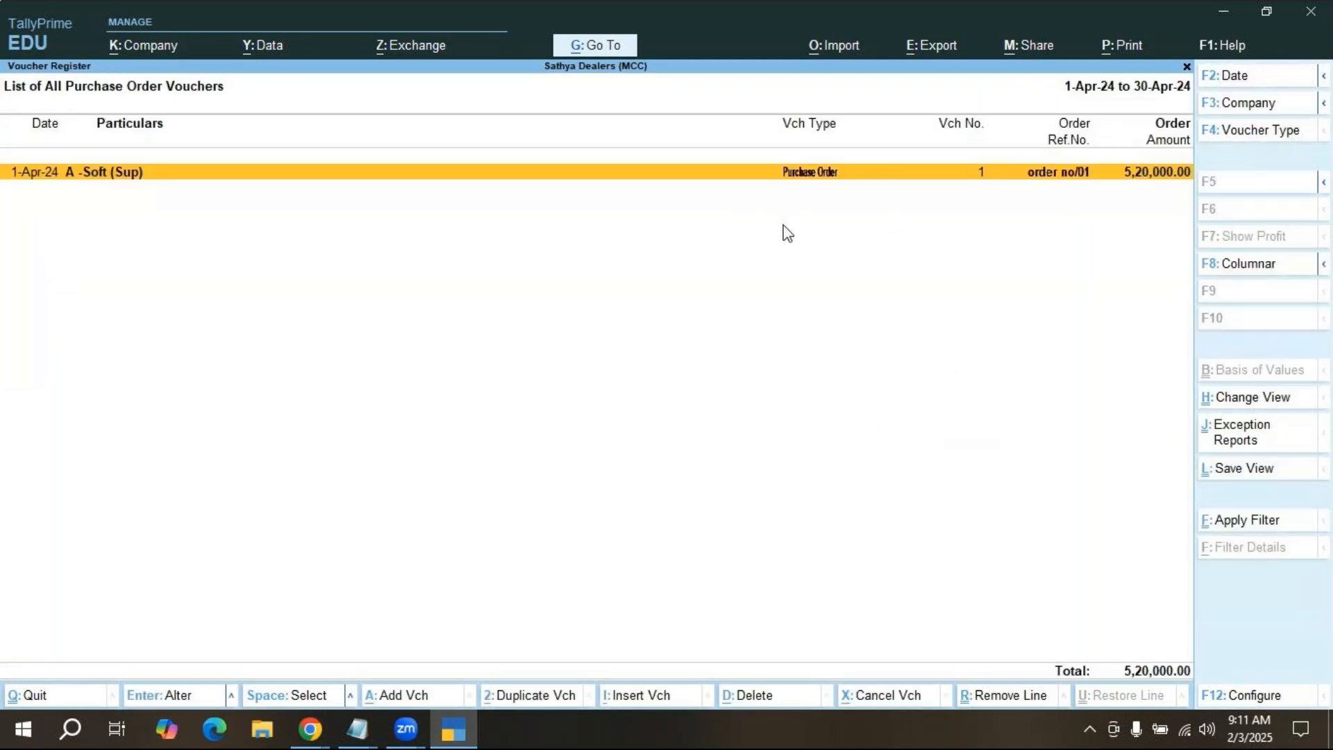
# View the A -Soft (Sup) purchase order voucher, quit it without saving and return to the Gateway of Tally.
pyautogui.press('Return')
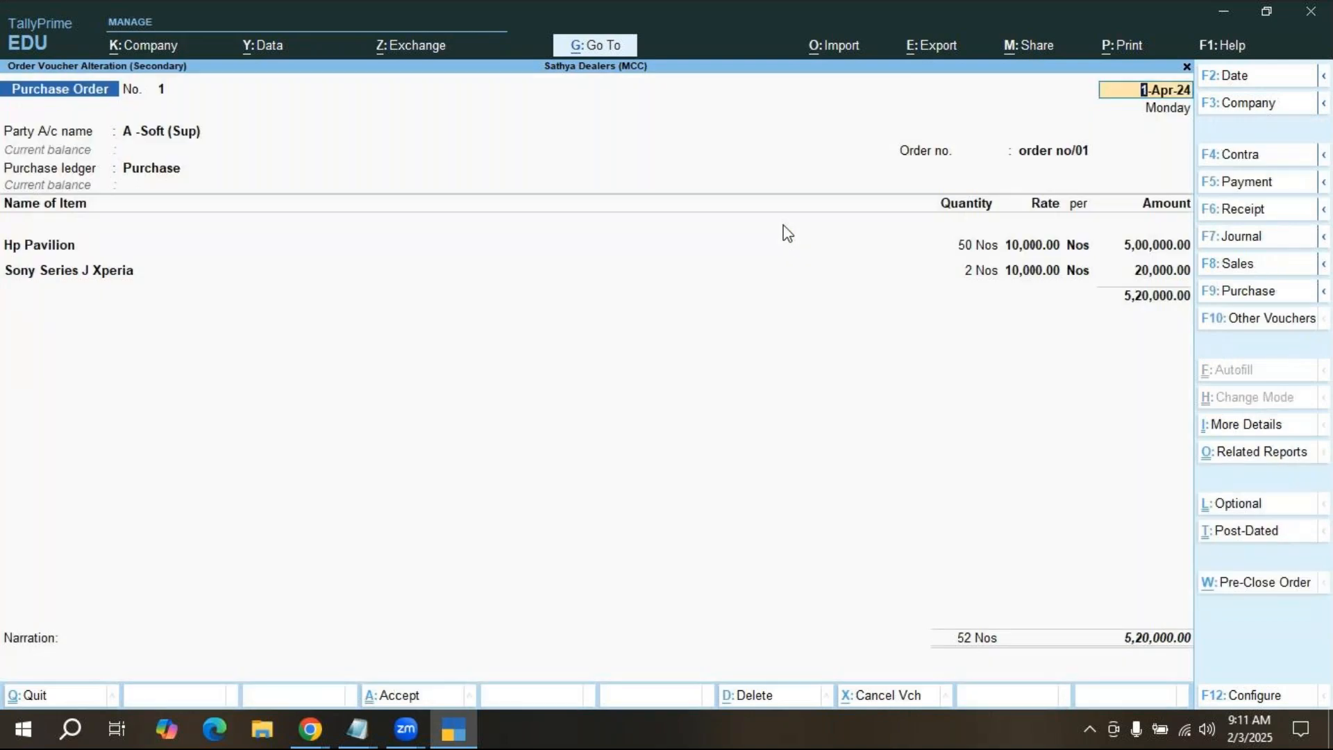
pyautogui.press('BackSpace')
pyautogui.press('Escape')
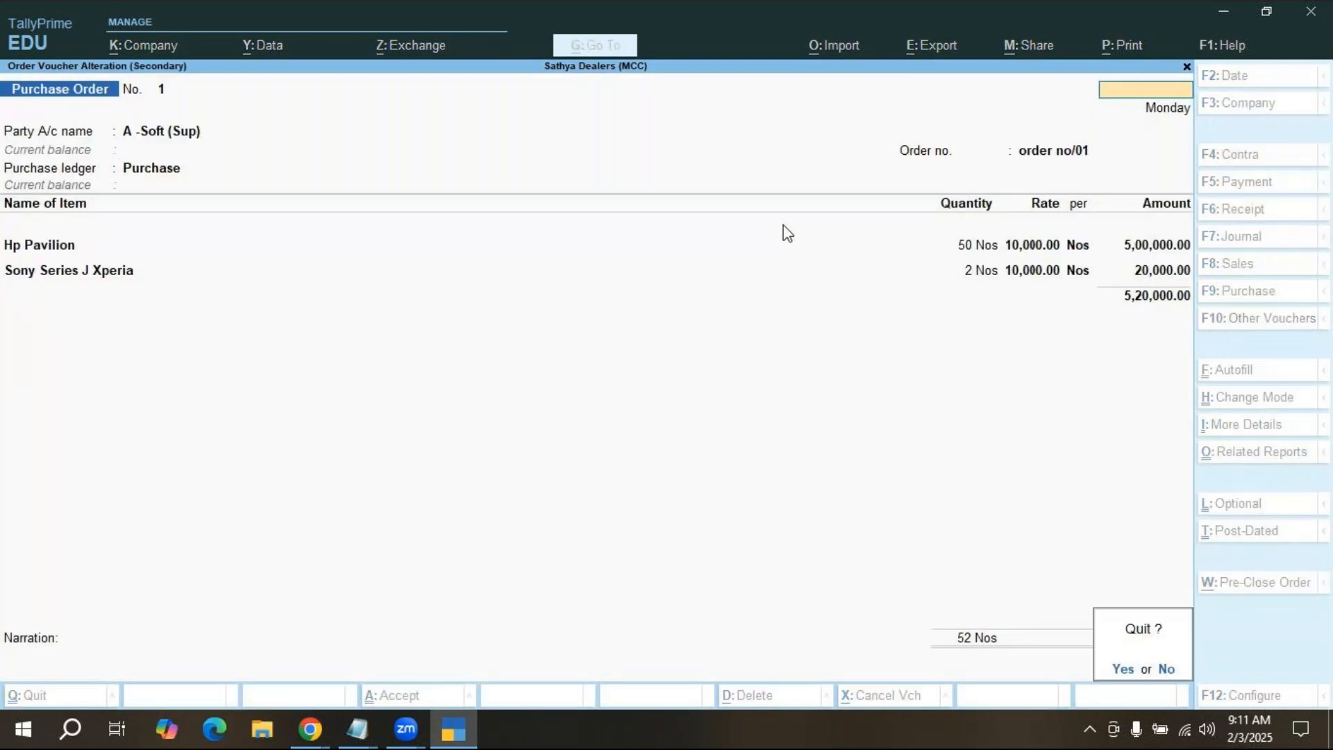
pyautogui.press('y')
pyautogui.press('Escape')
pyautogui.press('Escape')
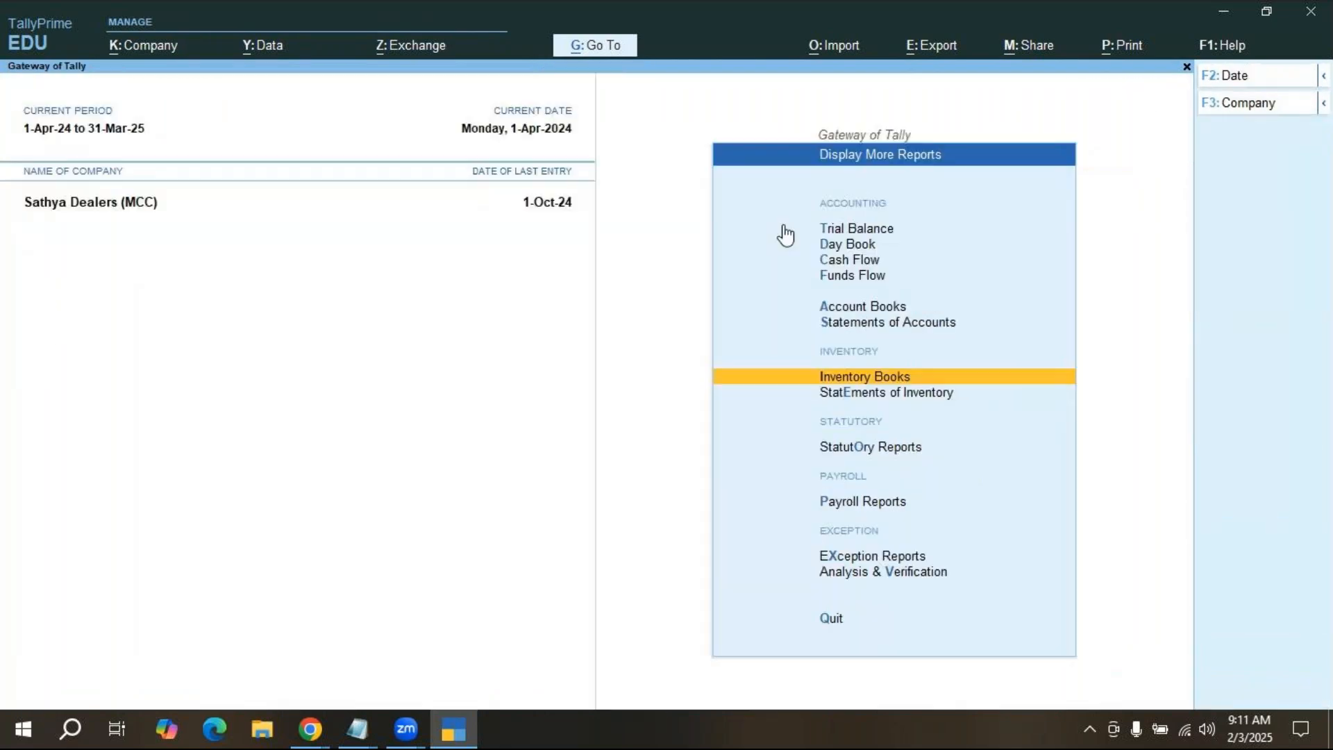
pyautogui.press('Escape')
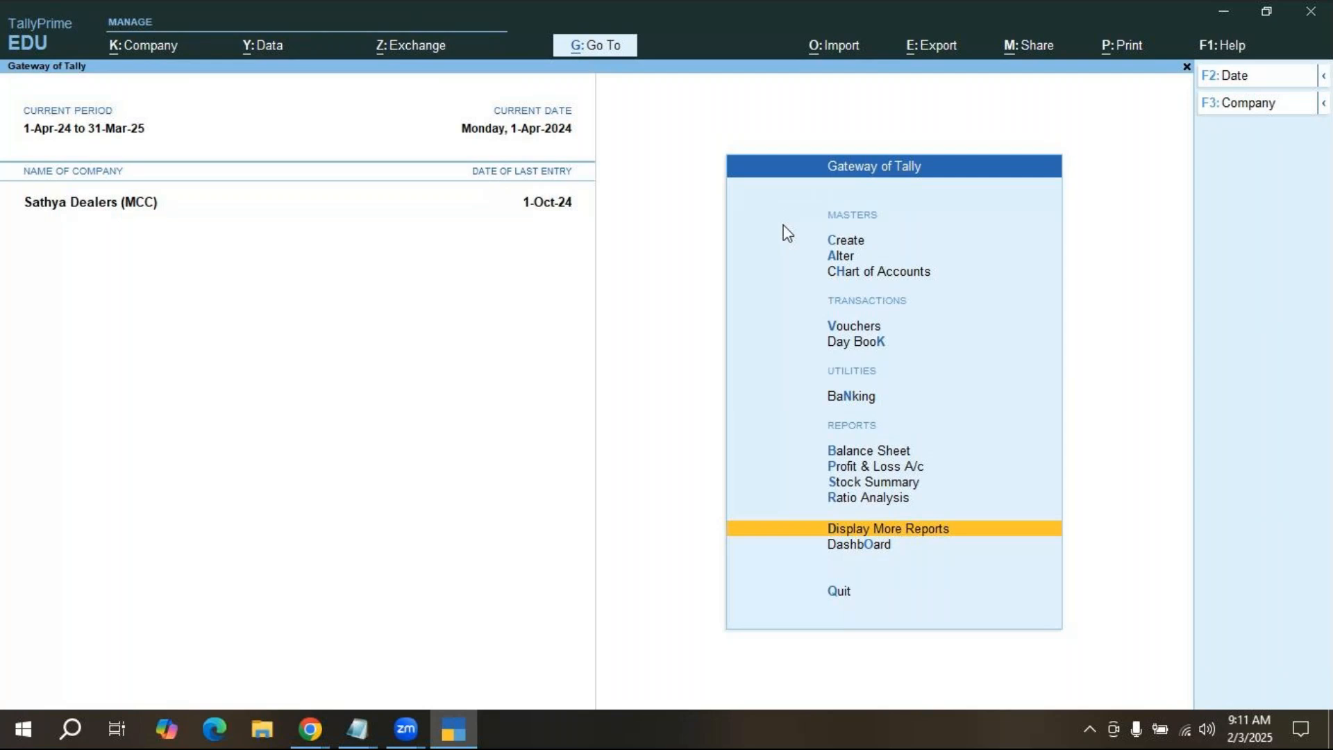
# Open voucher creation as a Purchase voucher, set the voucher date to 2-4-2024 and quit to the Gateway of Tally.
pyautogui.press('Up')
pyautogui.press('Up')
pyautogui.press('Up')
pyautogui.press('Up')
pyautogui.press('Up')
pyautogui.press('Up')
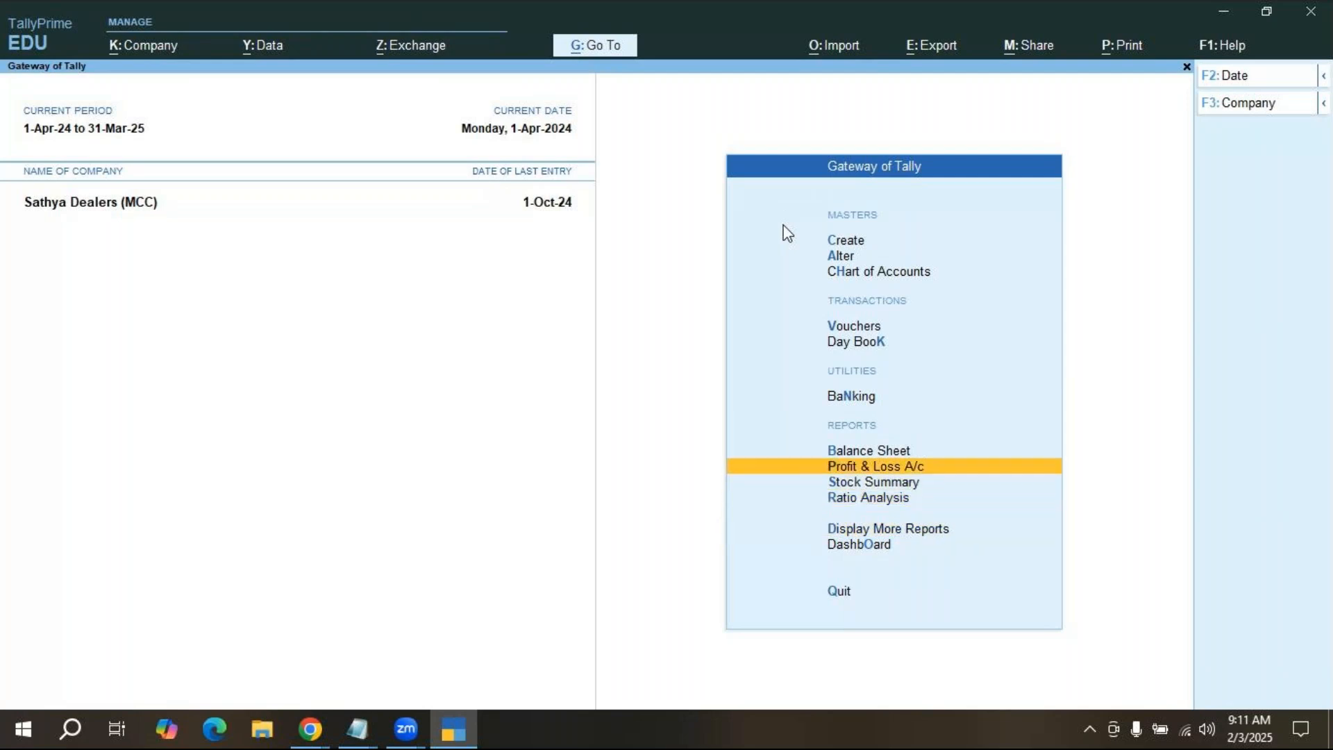
pyautogui.press('Up')
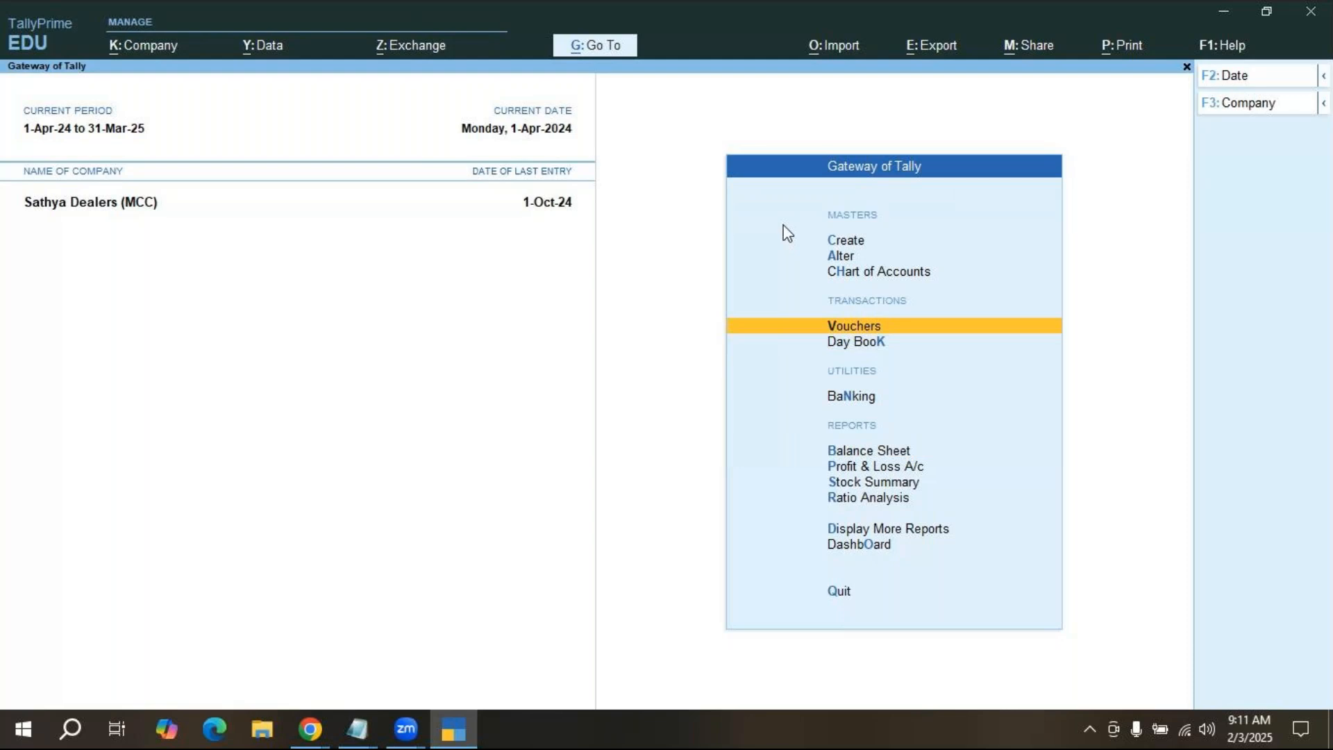
pyautogui.press('Return')
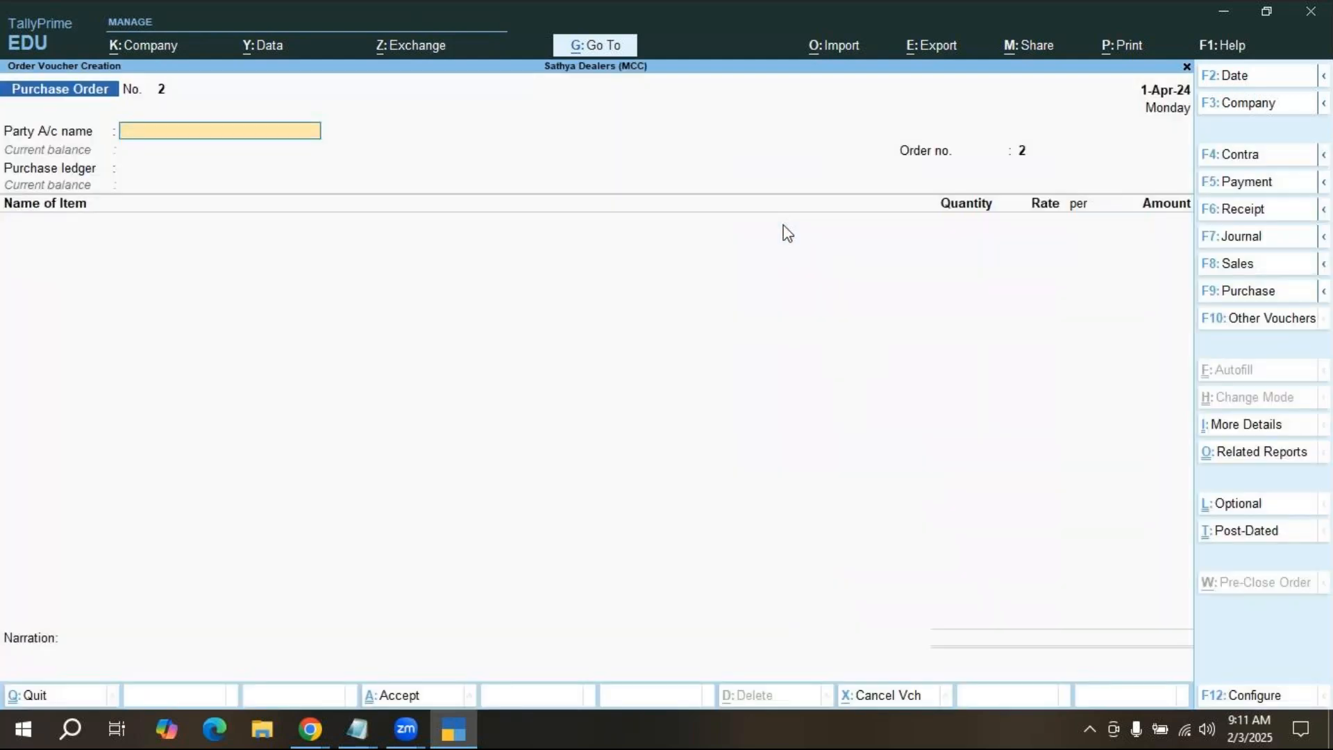
pyautogui.click(1262, 303)
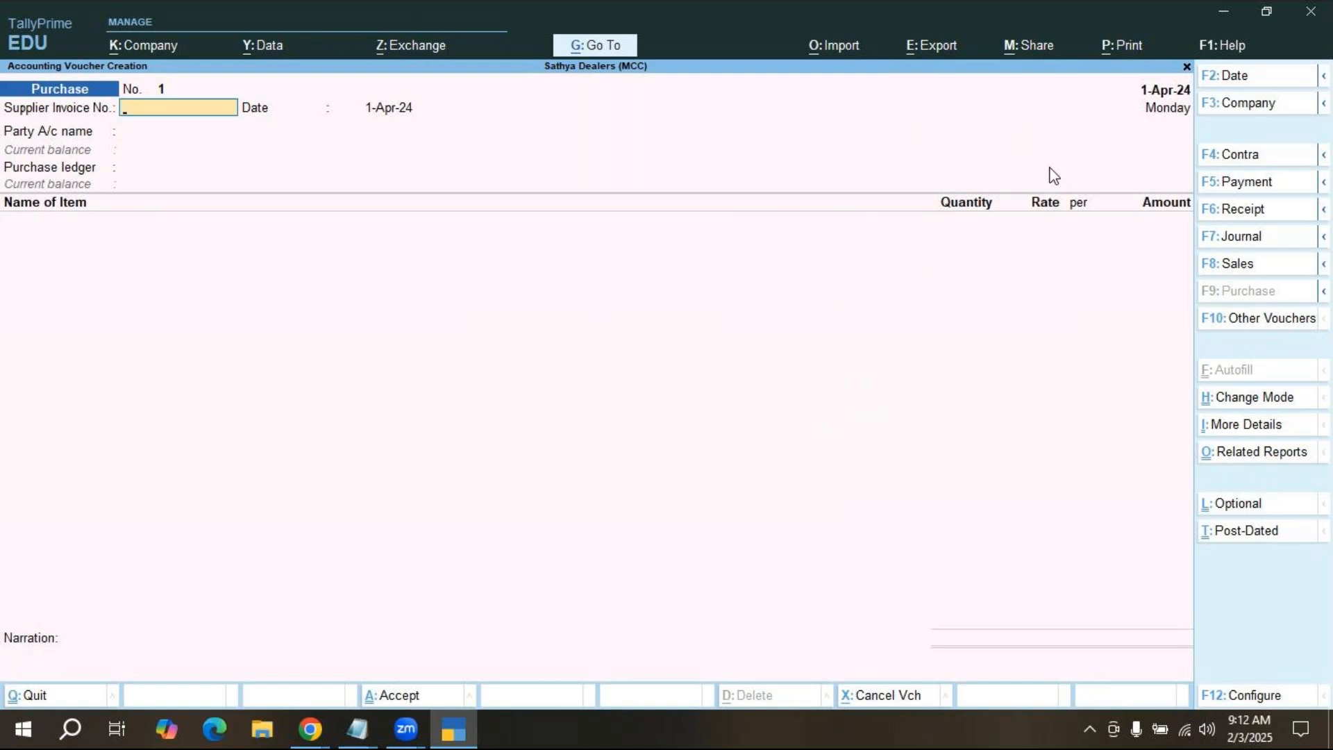
pyautogui.click(1240, 80)
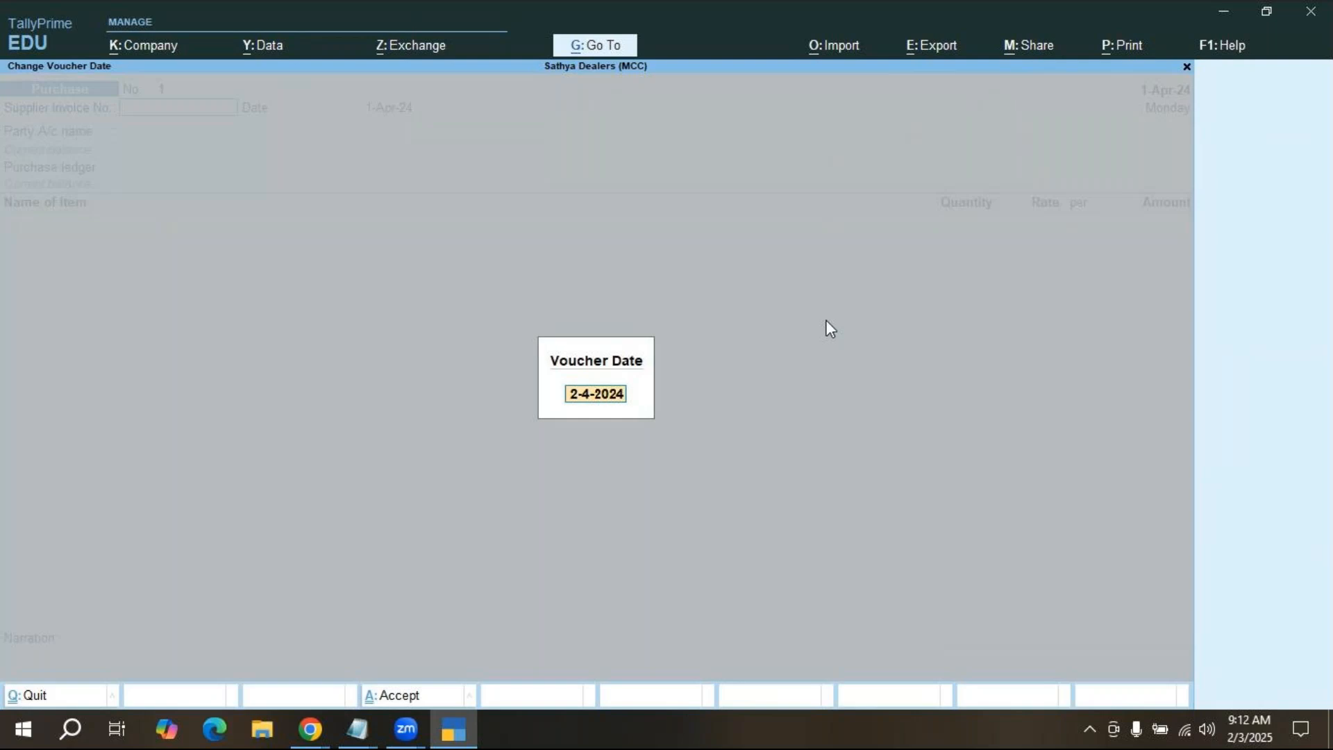
pyautogui.press('Return')
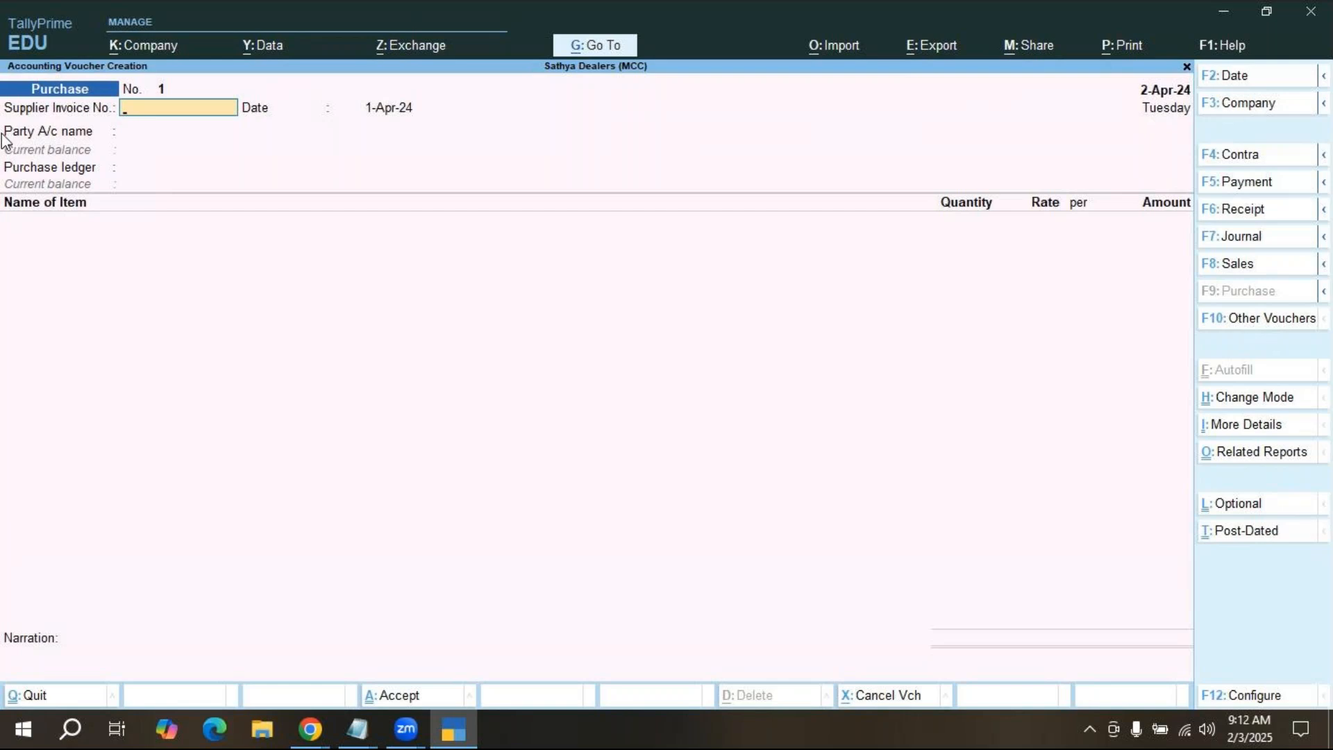
pyautogui.press('Escape')
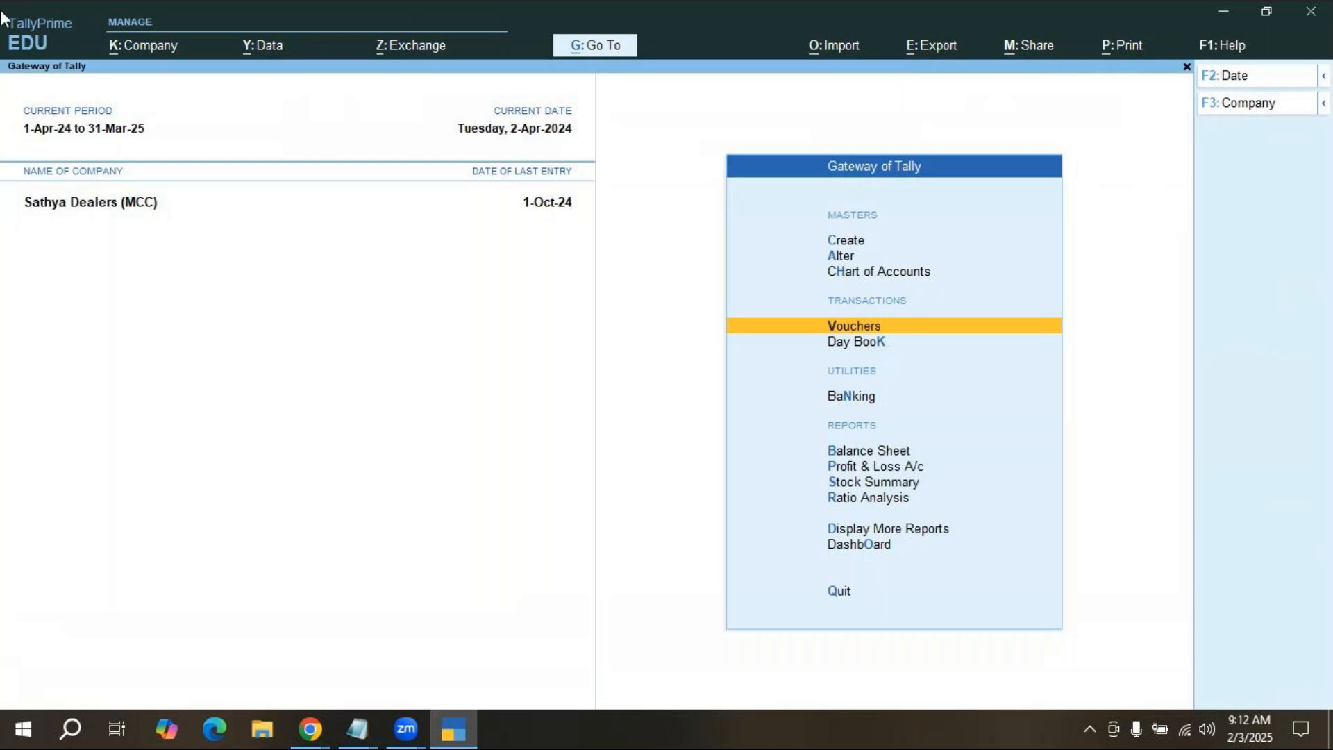
# Switch to the notes in Notepad and minimize online MCC.txt to view online1 MCC.txt.
pyautogui.click(359, 737)
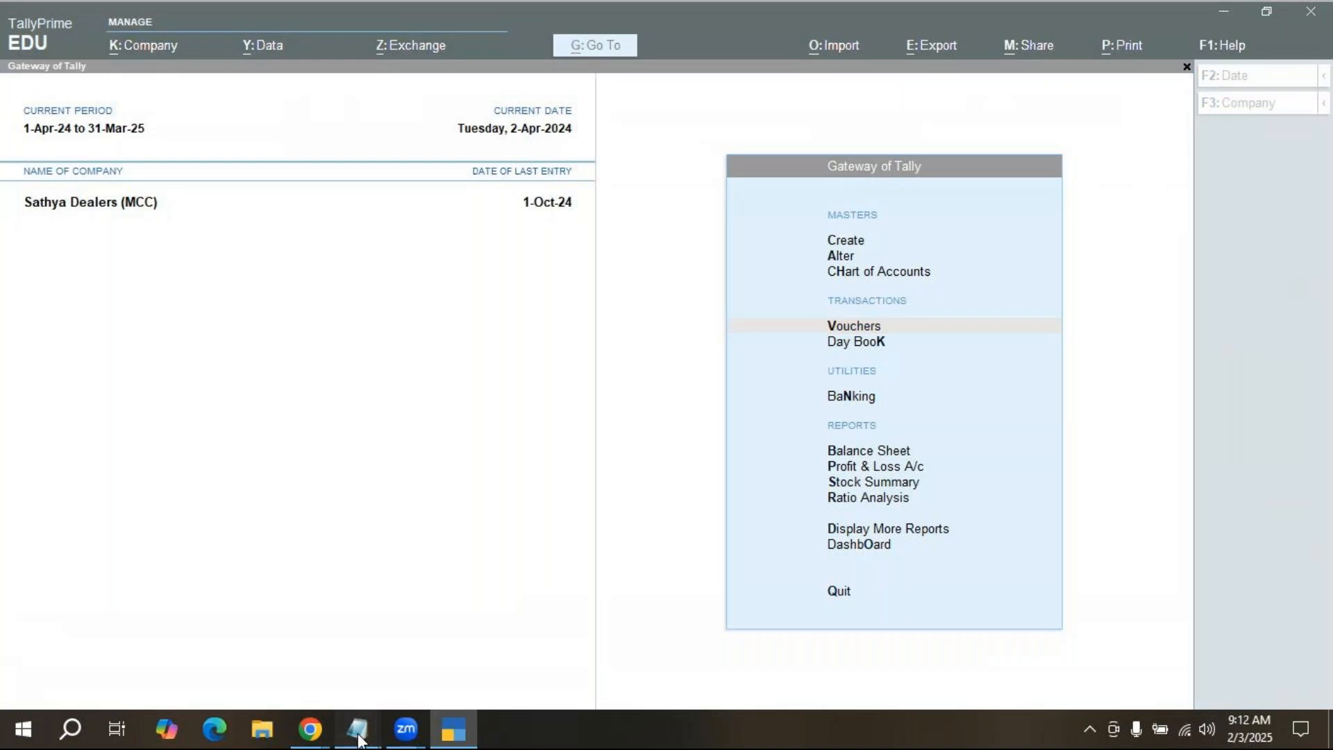
pyautogui.click(161, 643)
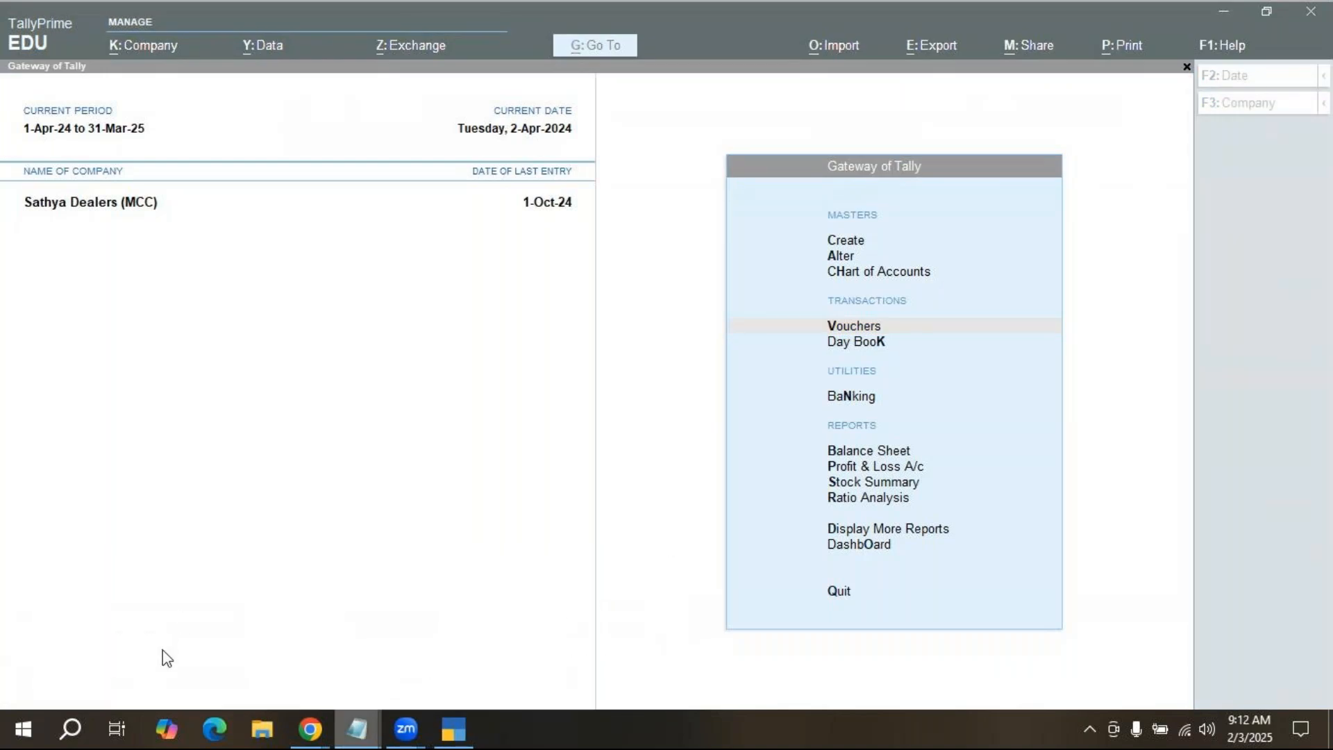
pyautogui.click(357, 733)
pyautogui.press('super+e')
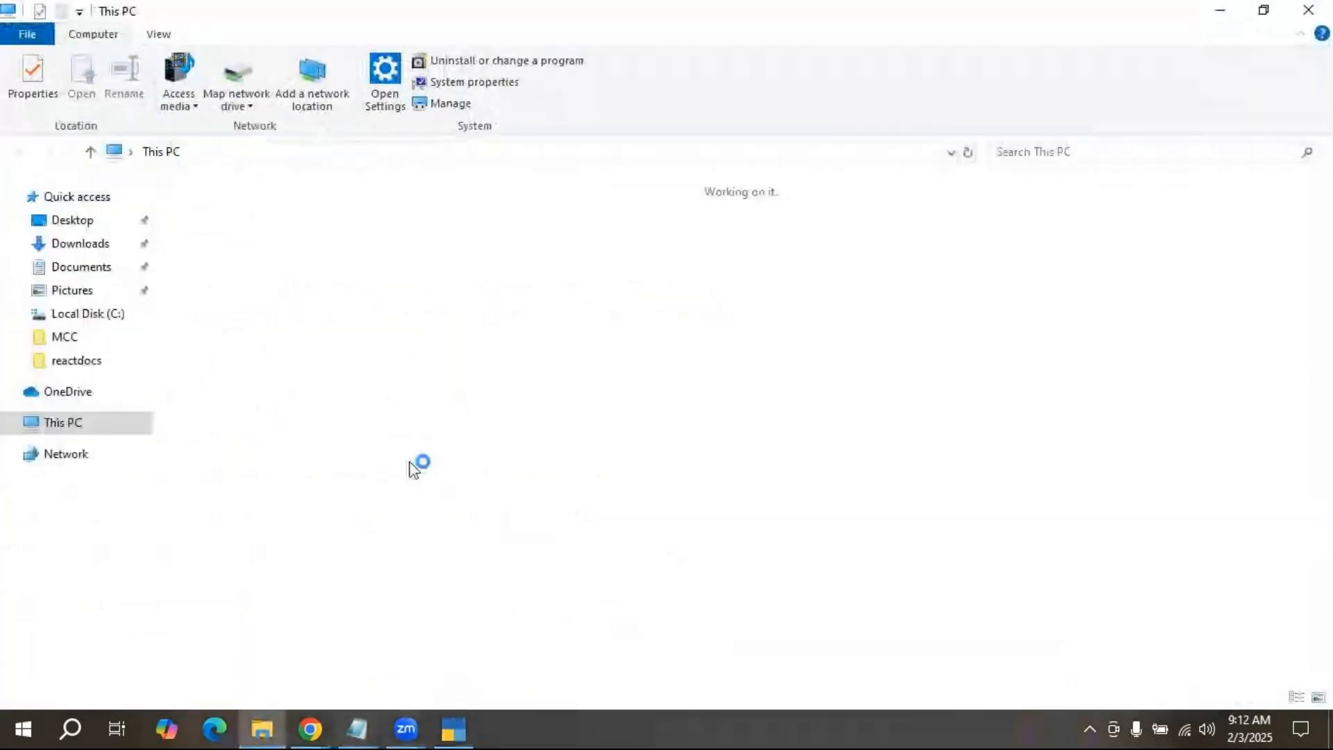
pyautogui.click(1327, 9)
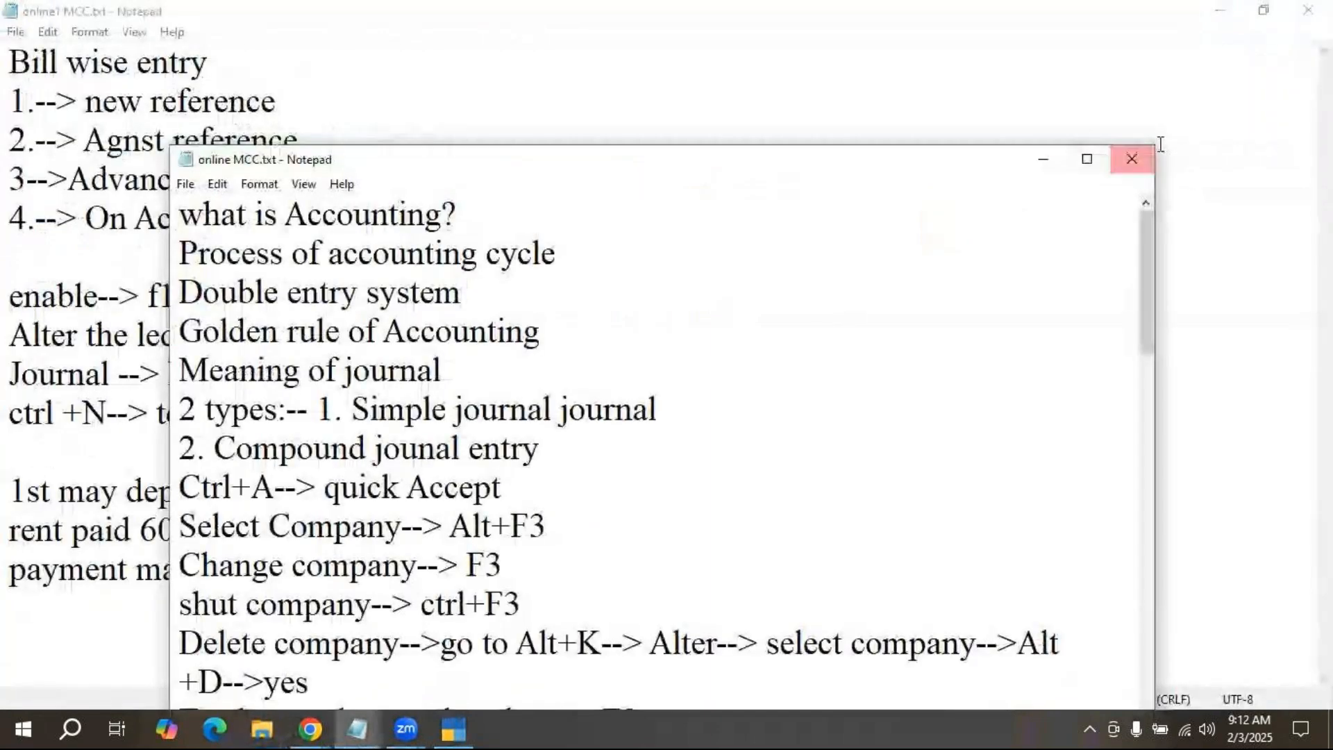
pyautogui.click(1043, 159)
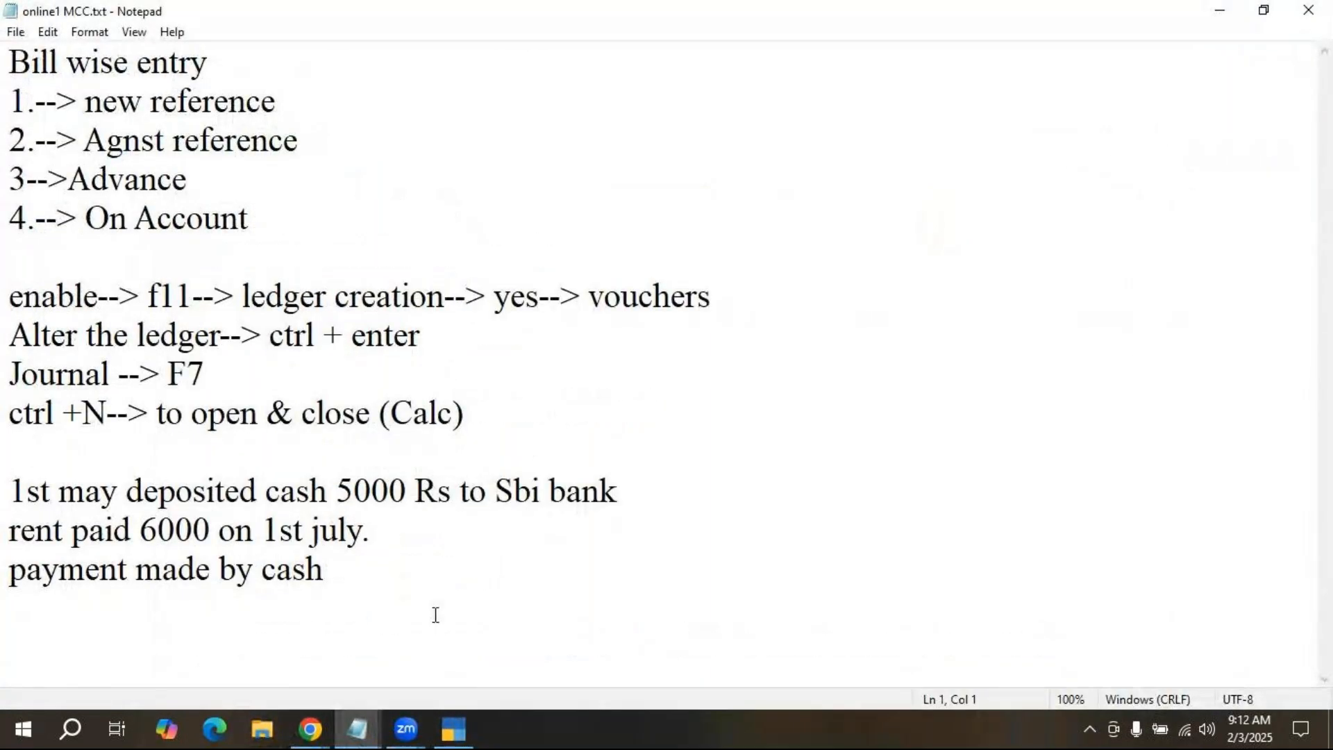
# Look through the tally.ini file in Notepad and close it.
pyautogui.click(356, 730)
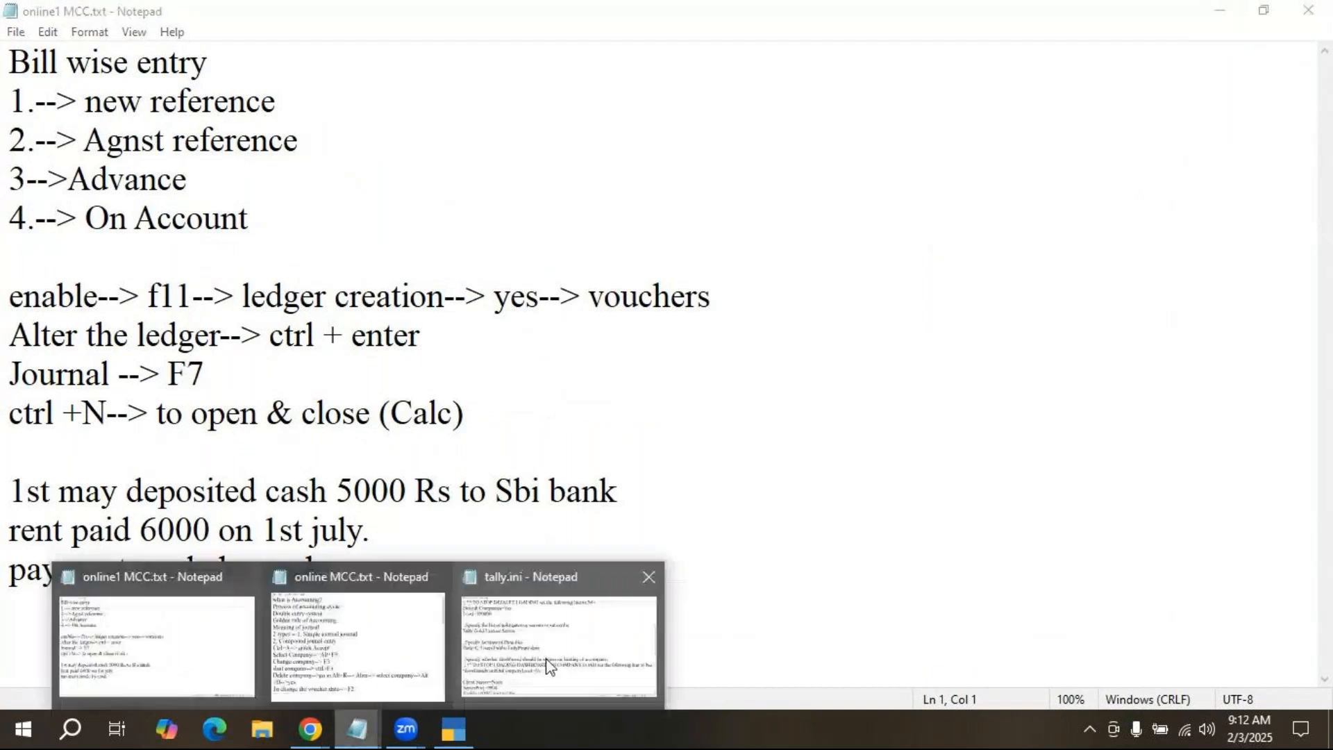
pyautogui.click(549, 665)
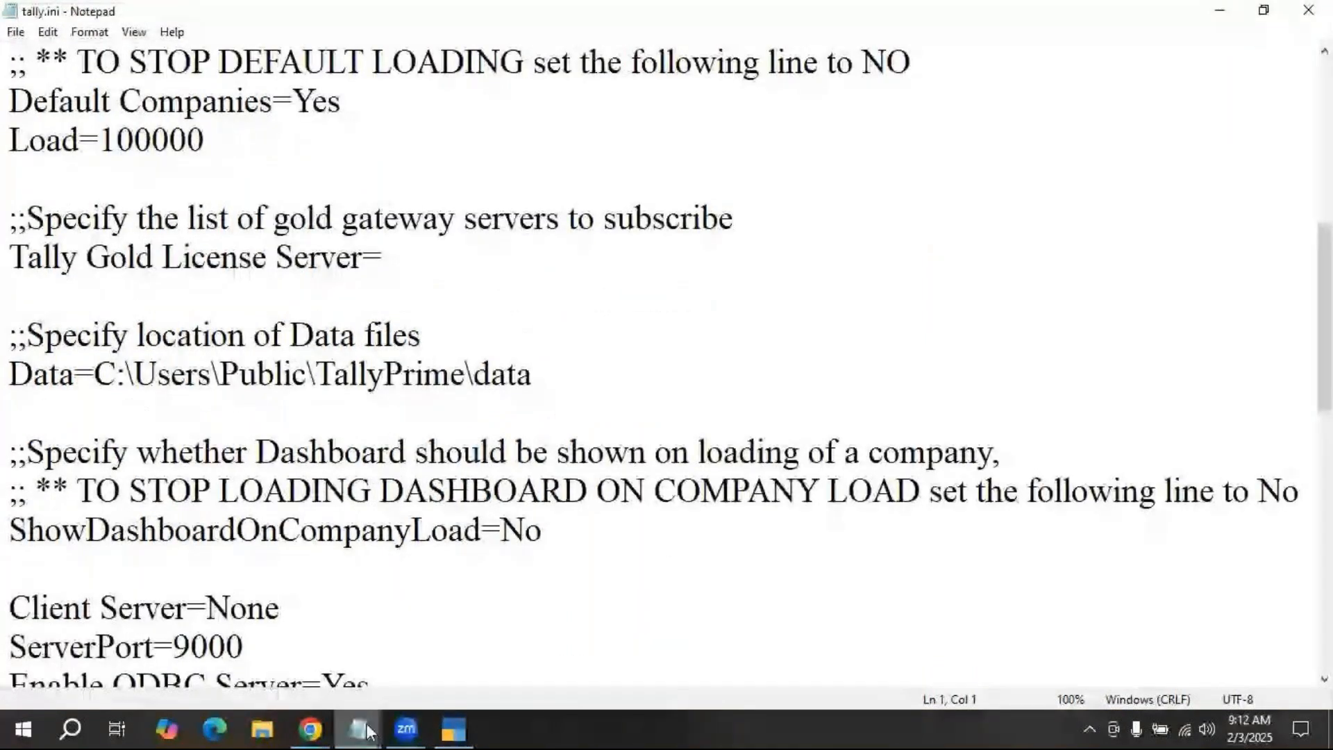
pyautogui.moveTo(357, 729)
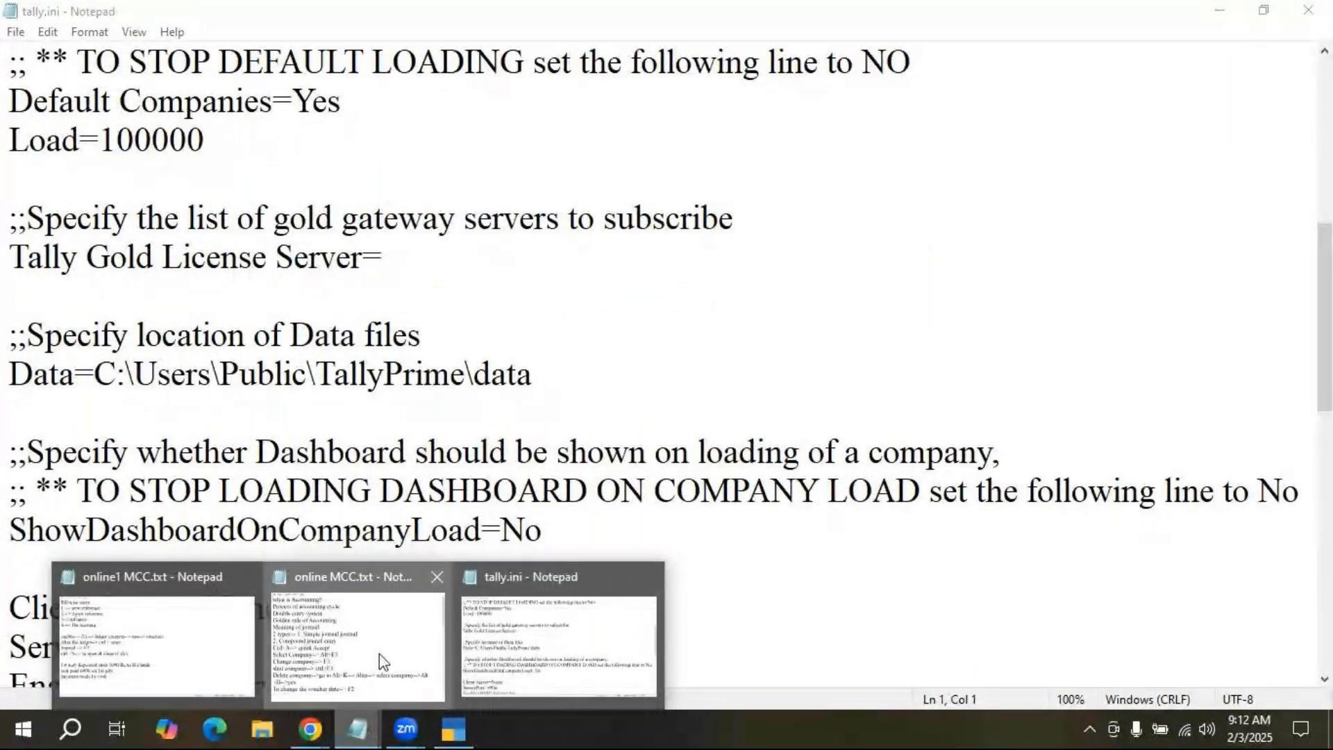
pyautogui.click(379, 652)
pyautogui.moveTo(1327, 333); pyautogui.dragTo(1330, 645)
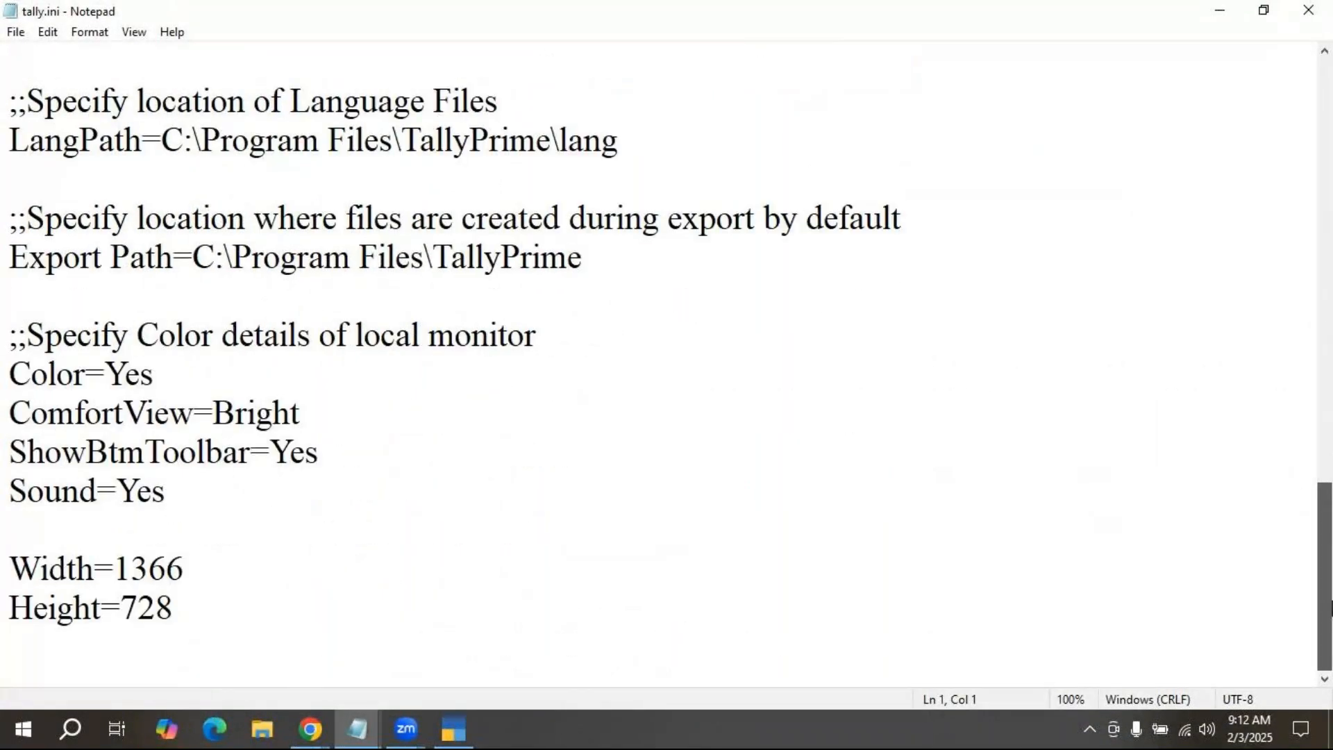
pyautogui.moveTo(1330, 607); pyautogui.dragTo(1329, 400)
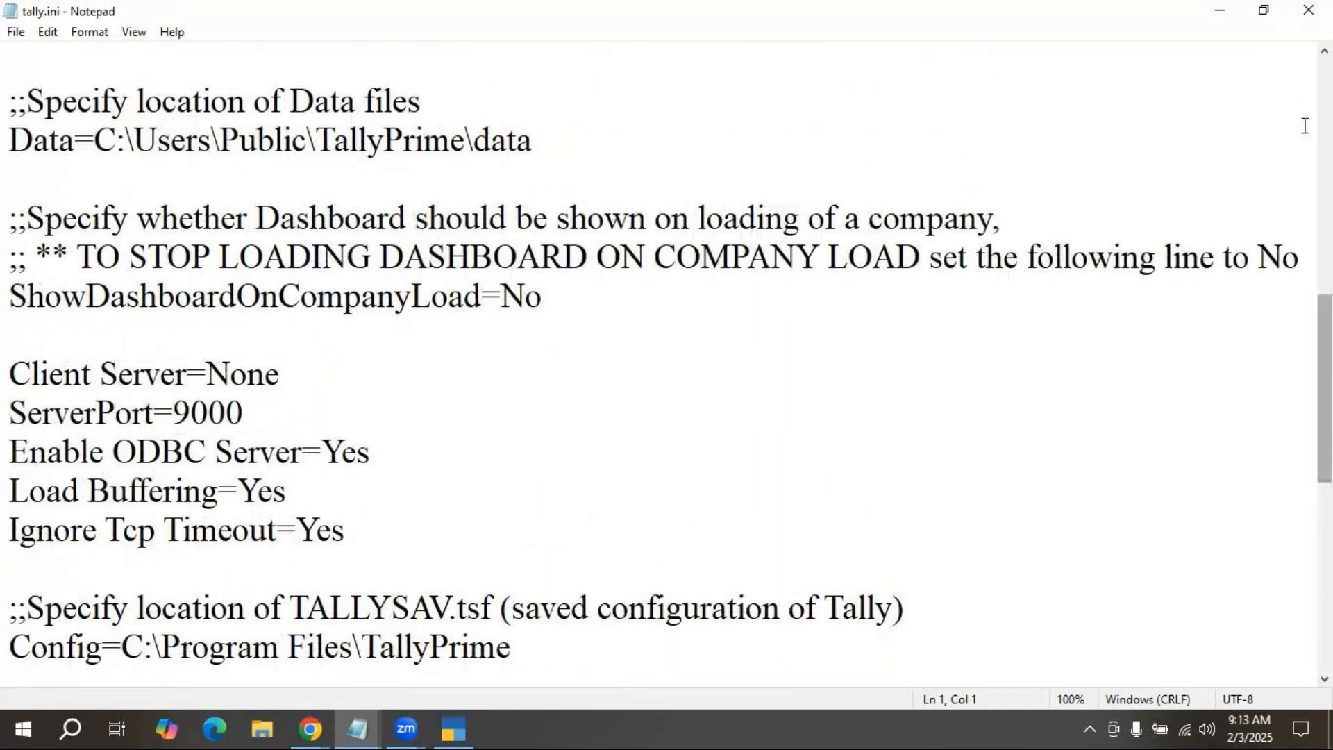
pyautogui.click(1308, 10)
# Add the line "purchase order -->ctrl+F9" at the end of the notes in online MCC.txt.
pyautogui.moveTo(677, 170); pyautogui.dragTo(795, 60)
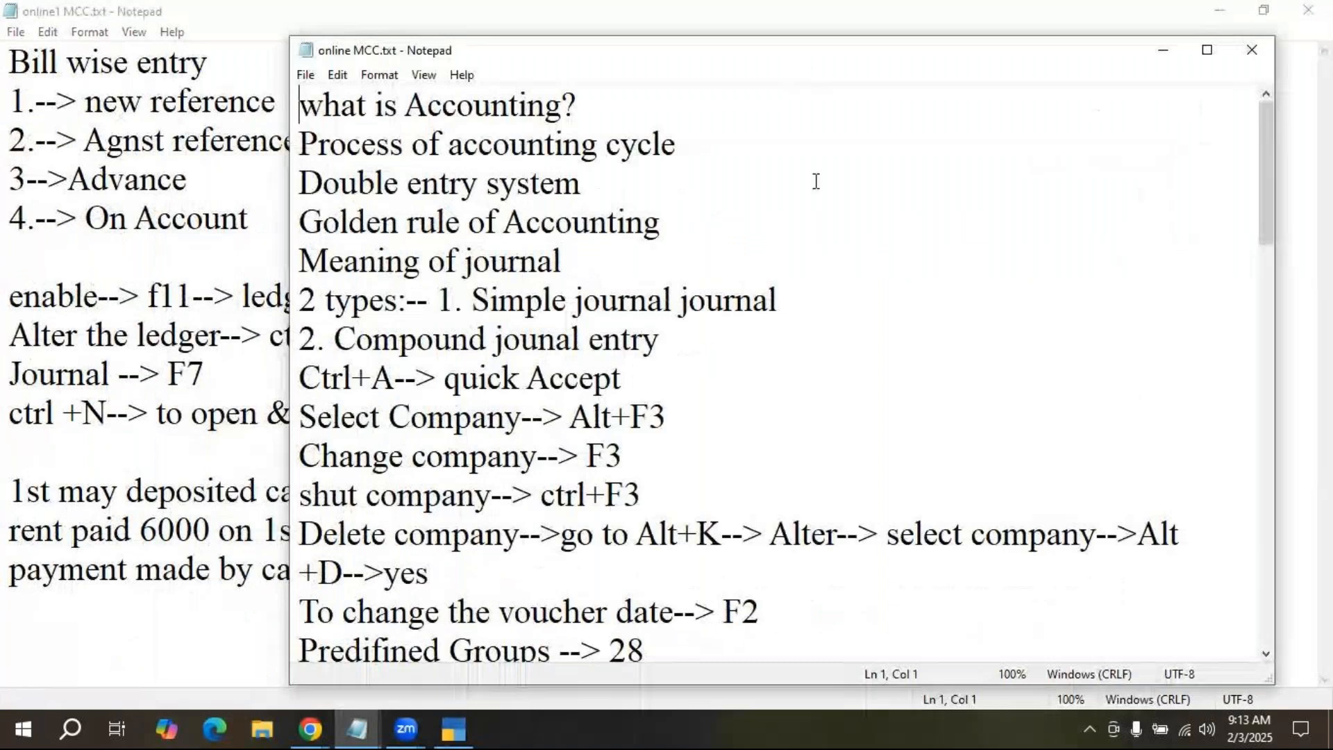
pyautogui.moveTo(1267, 195); pyautogui.dragTo(1324, 545)
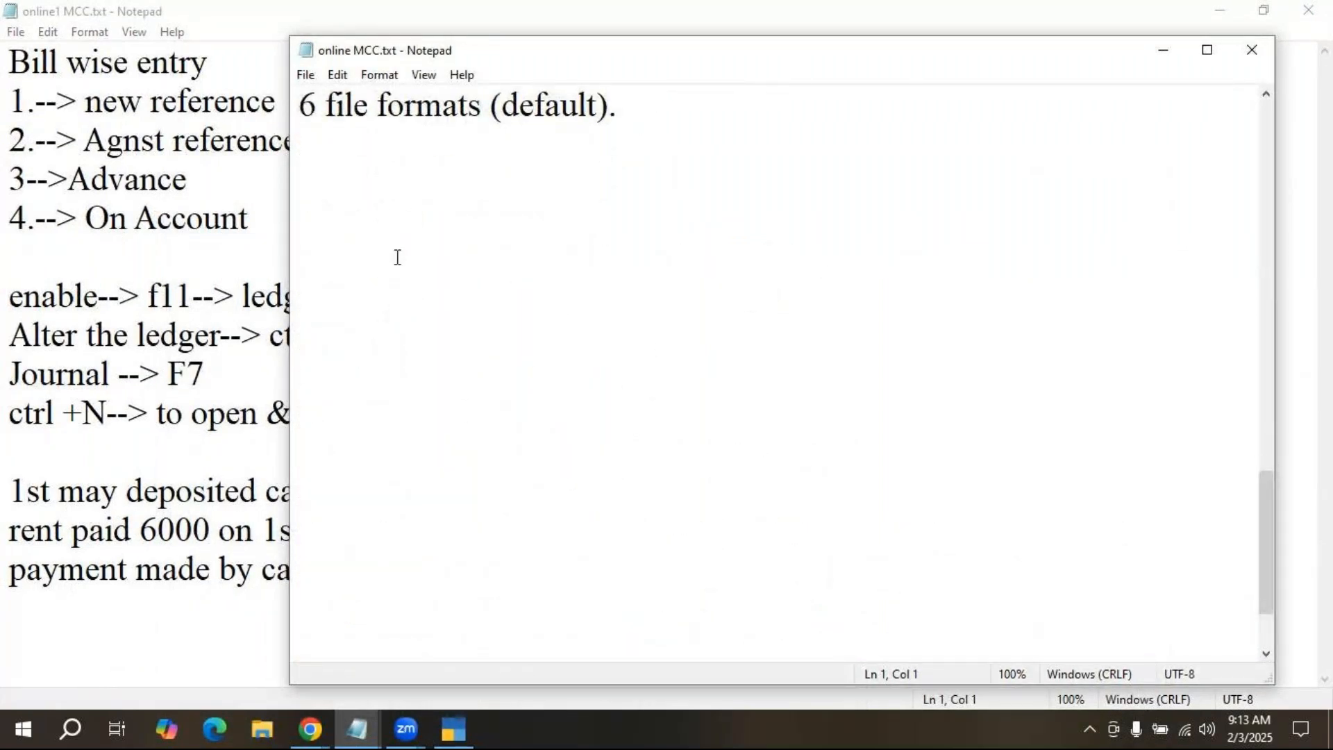
pyautogui.click(294, 194)
pyautogui.write('pu')
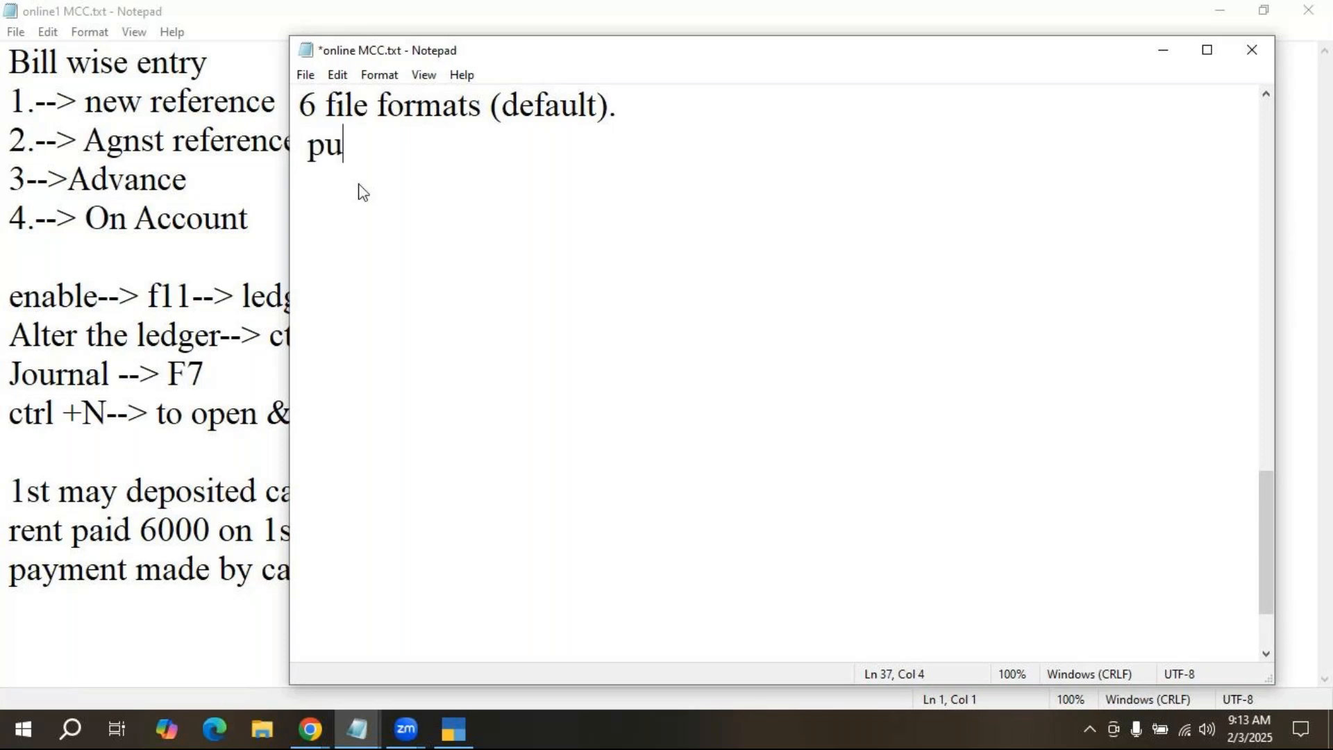
pyautogui.write('rchase')
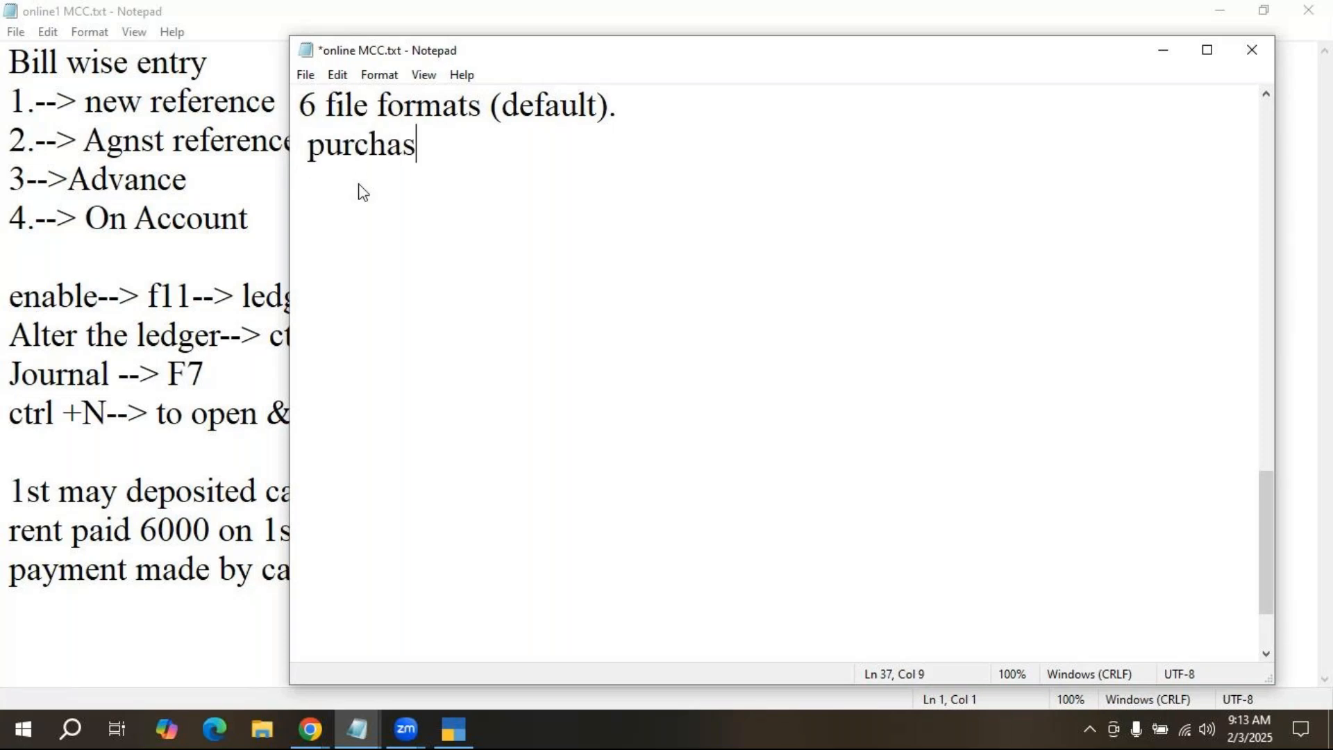
pyautogui.write('rder -->')
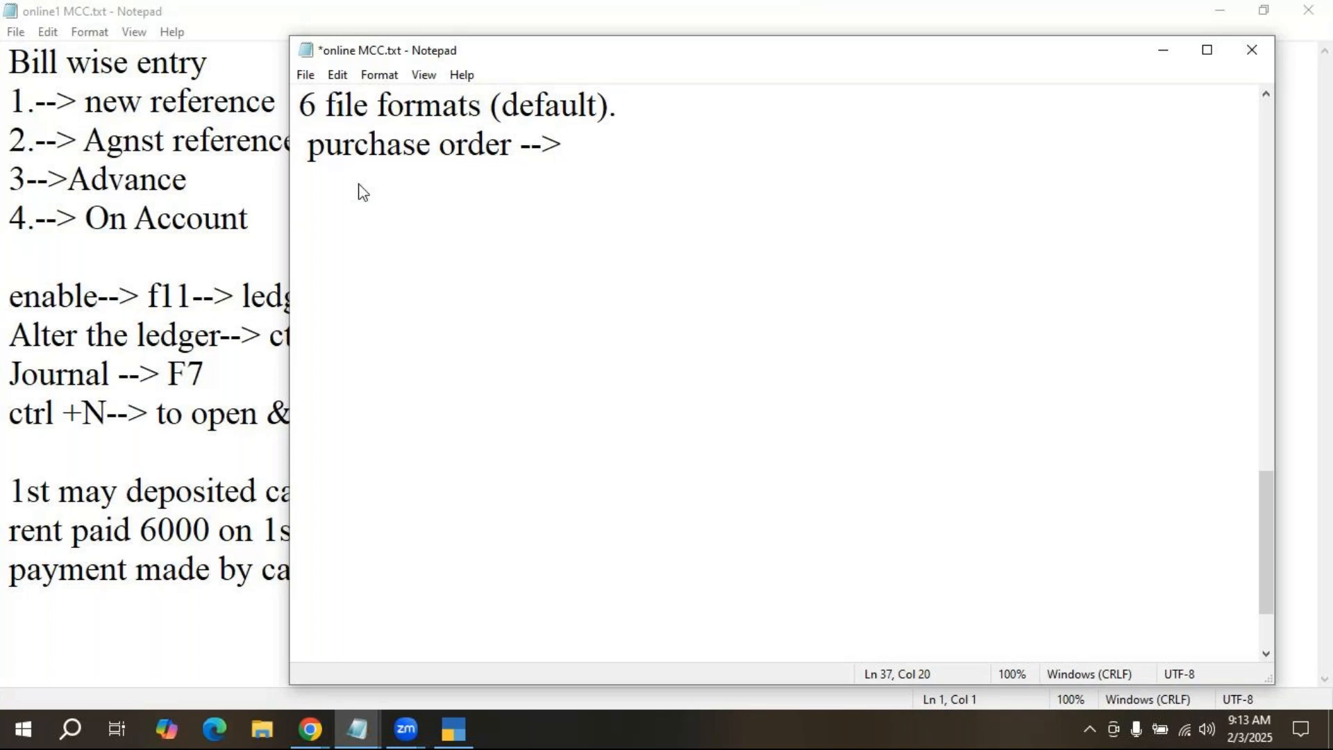
pyautogui.write('ctrl+')
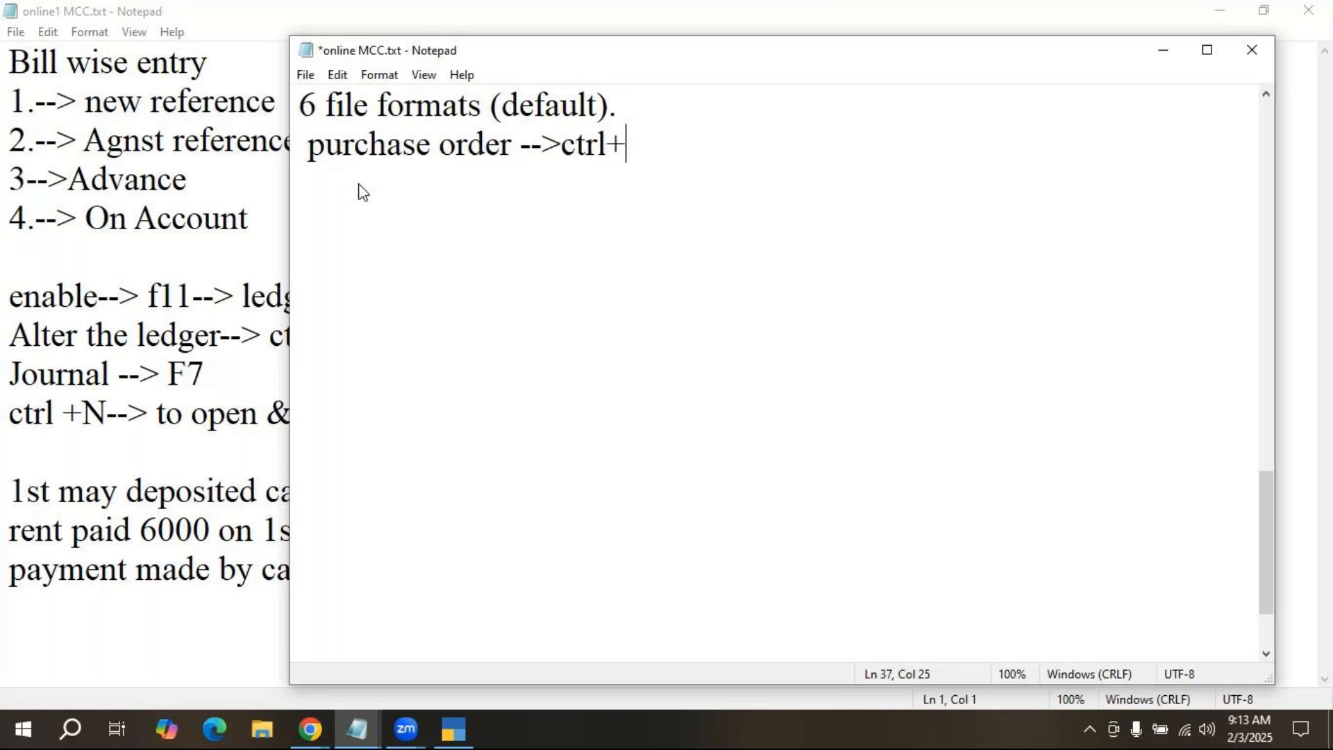
pyautogui.write('F9')
pyautogui.press('Return')
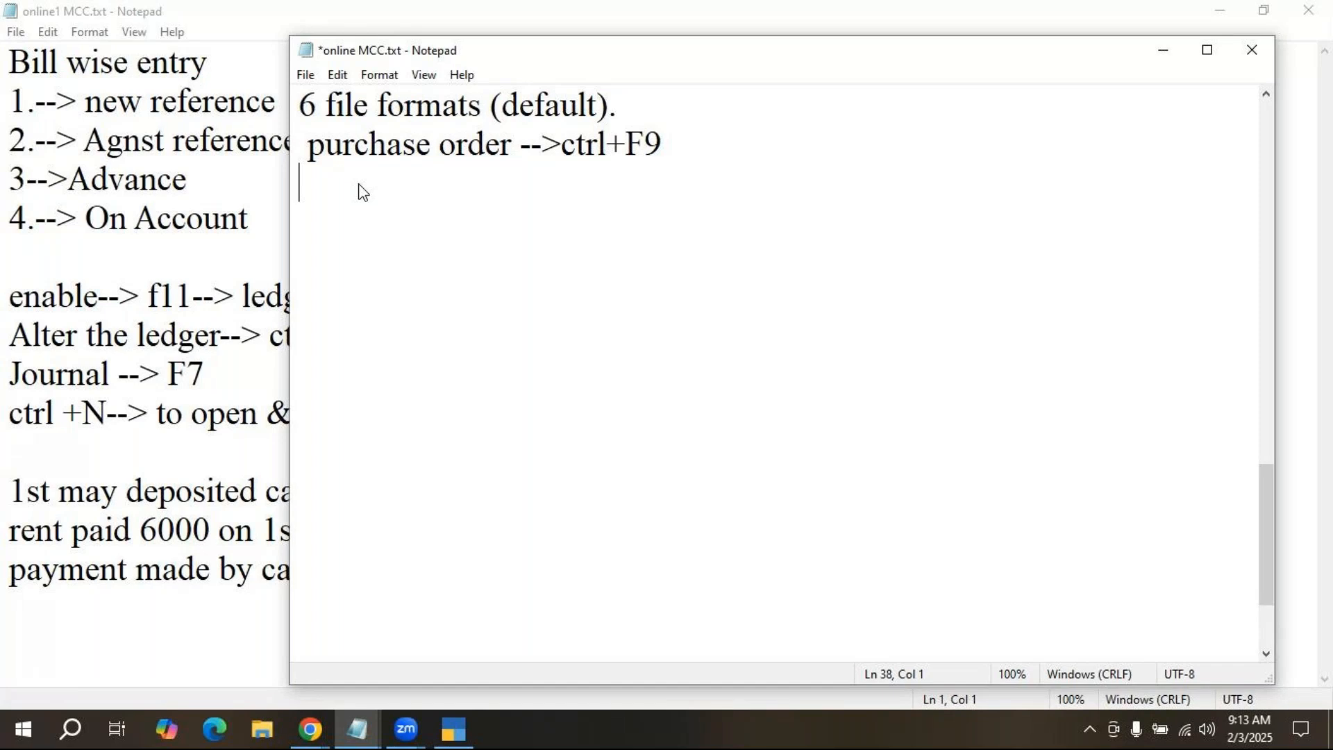
# Add the line "Recepit note voucher-->" below the purchase order shortcut in the online MCC.txt notes.
pyautogui.write('REceip')
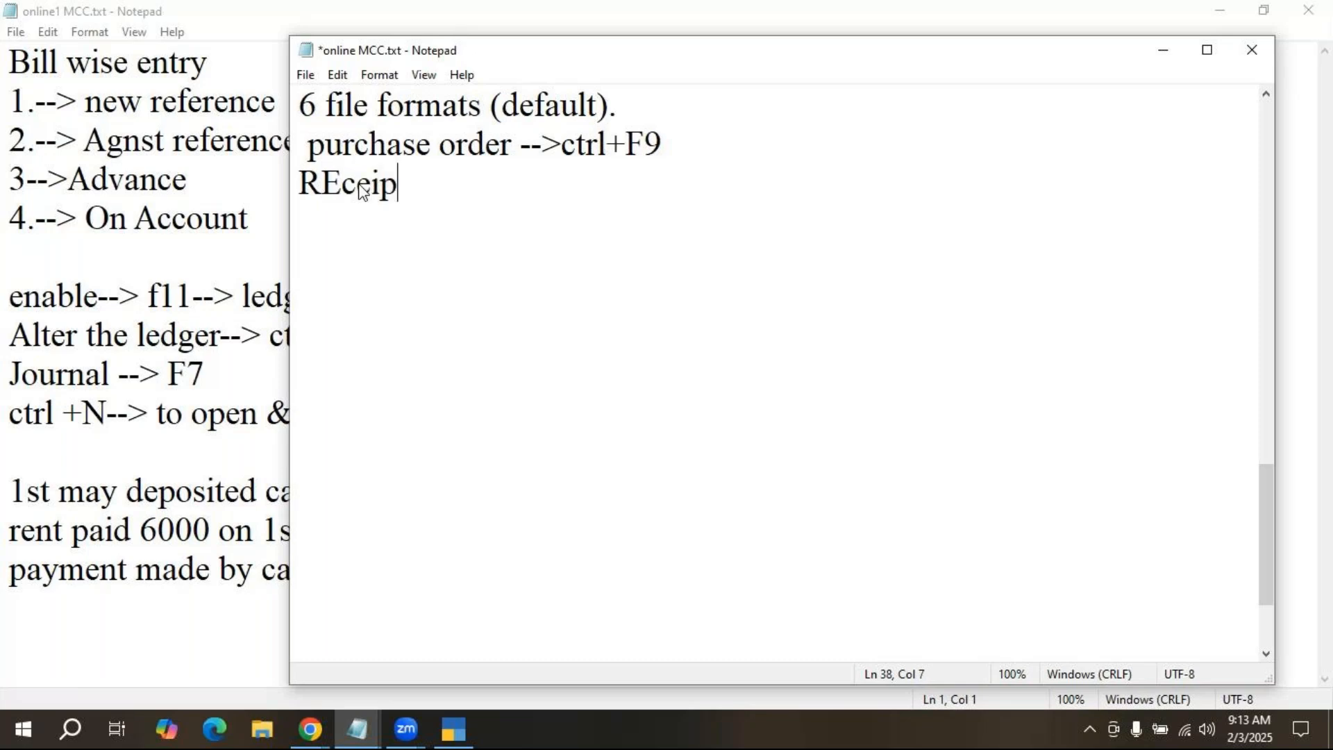
pyautogui.press('BackSpace')
pyautogui.press('BackSpace')
pyautogui.press('BackSpace')
pyautogui.press('BackSpace')
pyautogui.press('BackSpace')
pyautogui.write('ecepit n')
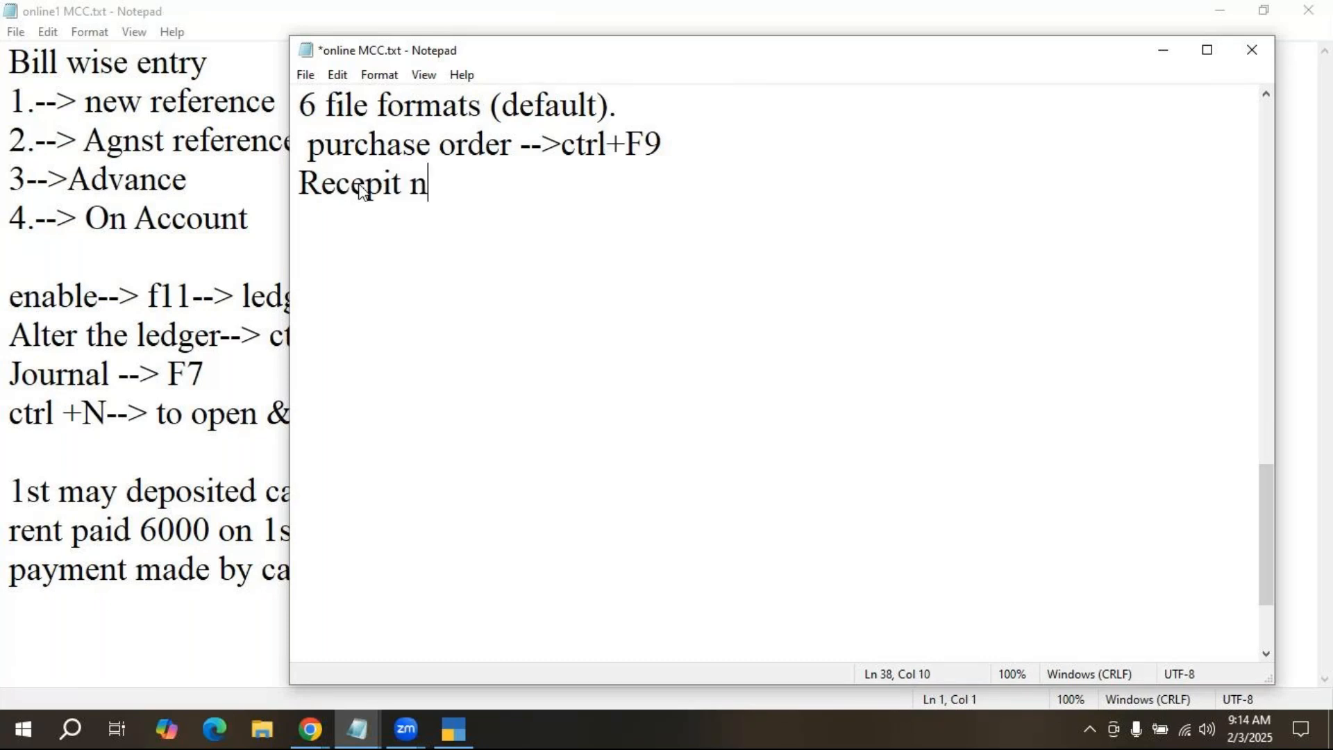
pyautogui.write('ote vo')
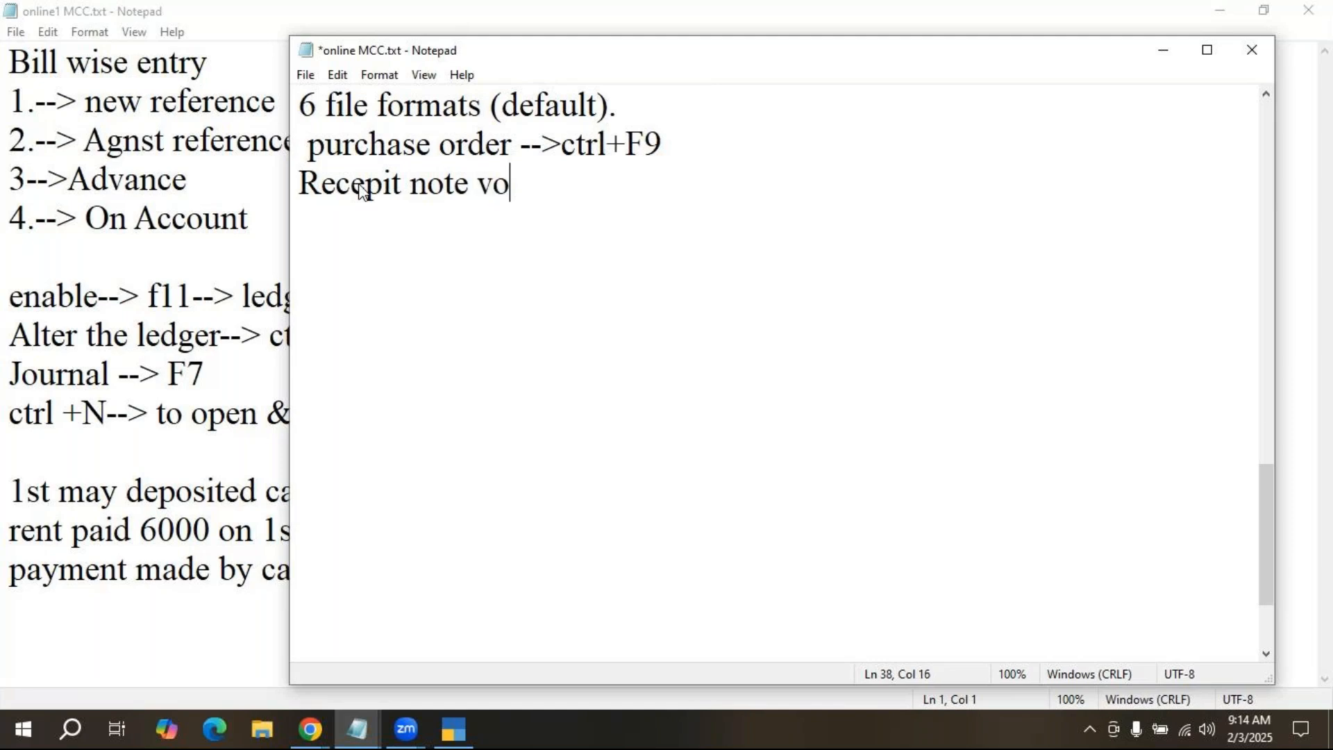
pyautogui.write('ucher')
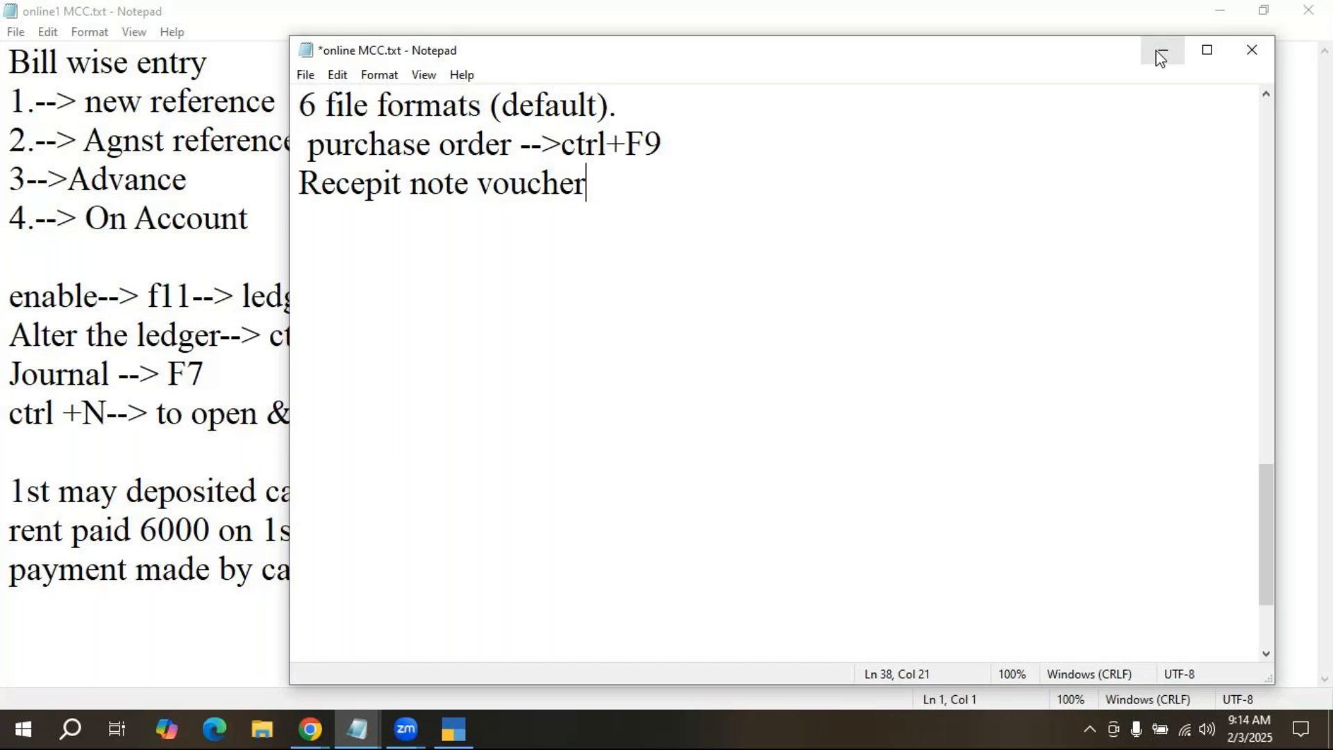
pyautogui.write('-->')
# Minimize both Notepad files, TallyPrime, the GoTo Meeting window and the Chrome browser.
pyautogui.click(1167, 54)
pyautogui.click(1218, 12)
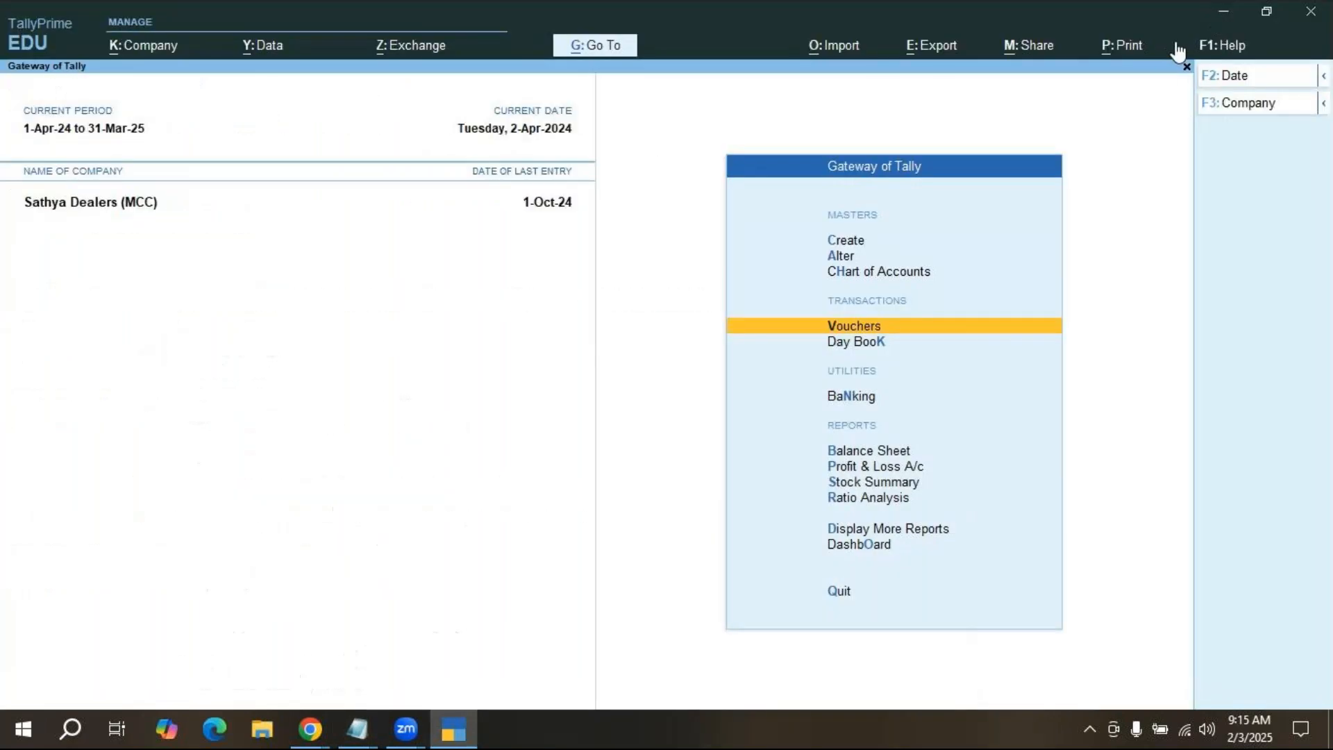
pyautogui.click(1221, 12)
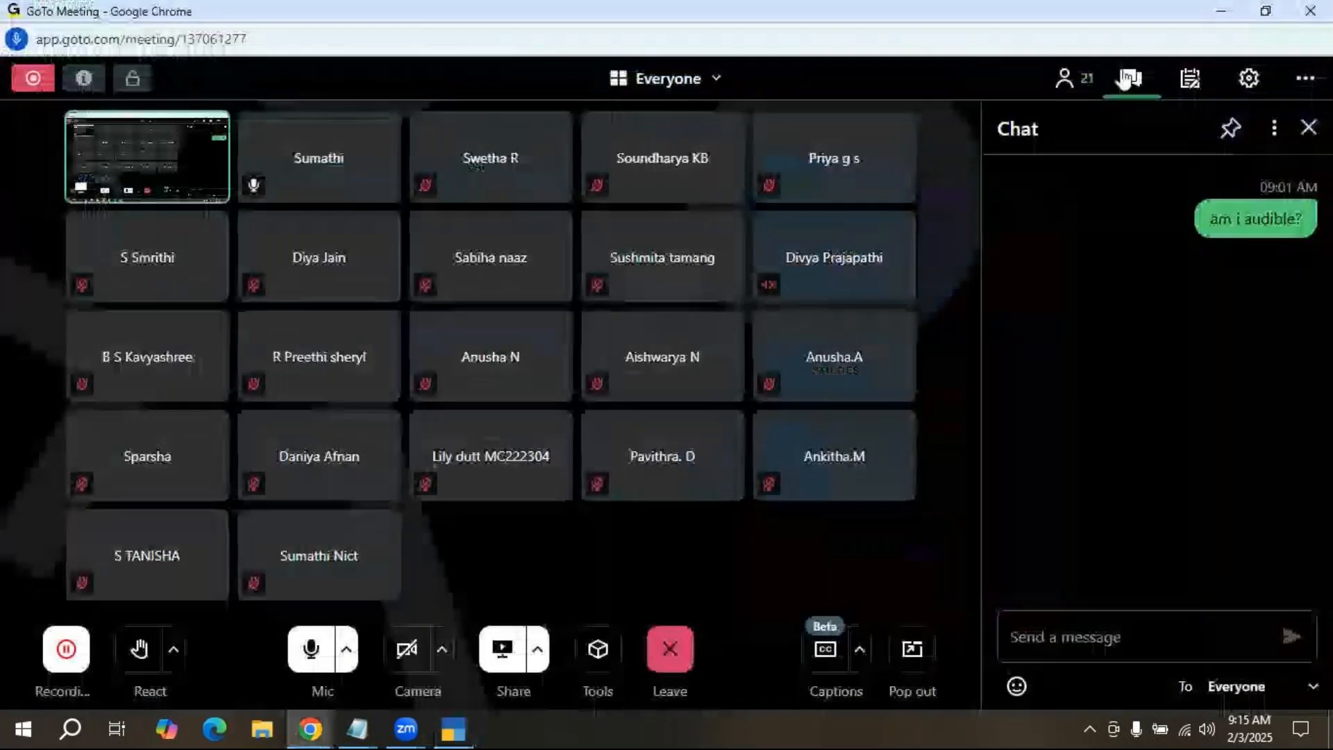
pyautogui.click(1223, 12)
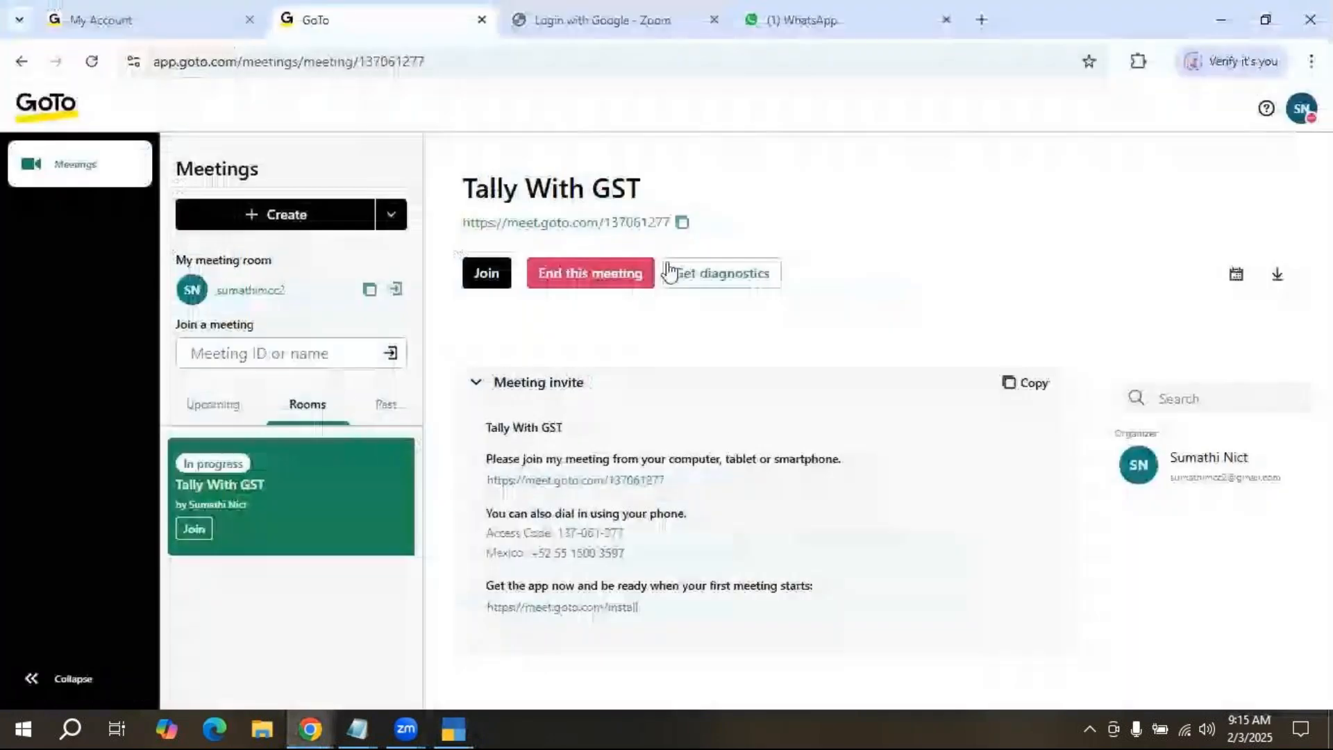
pyautogui.click(1221, 20)
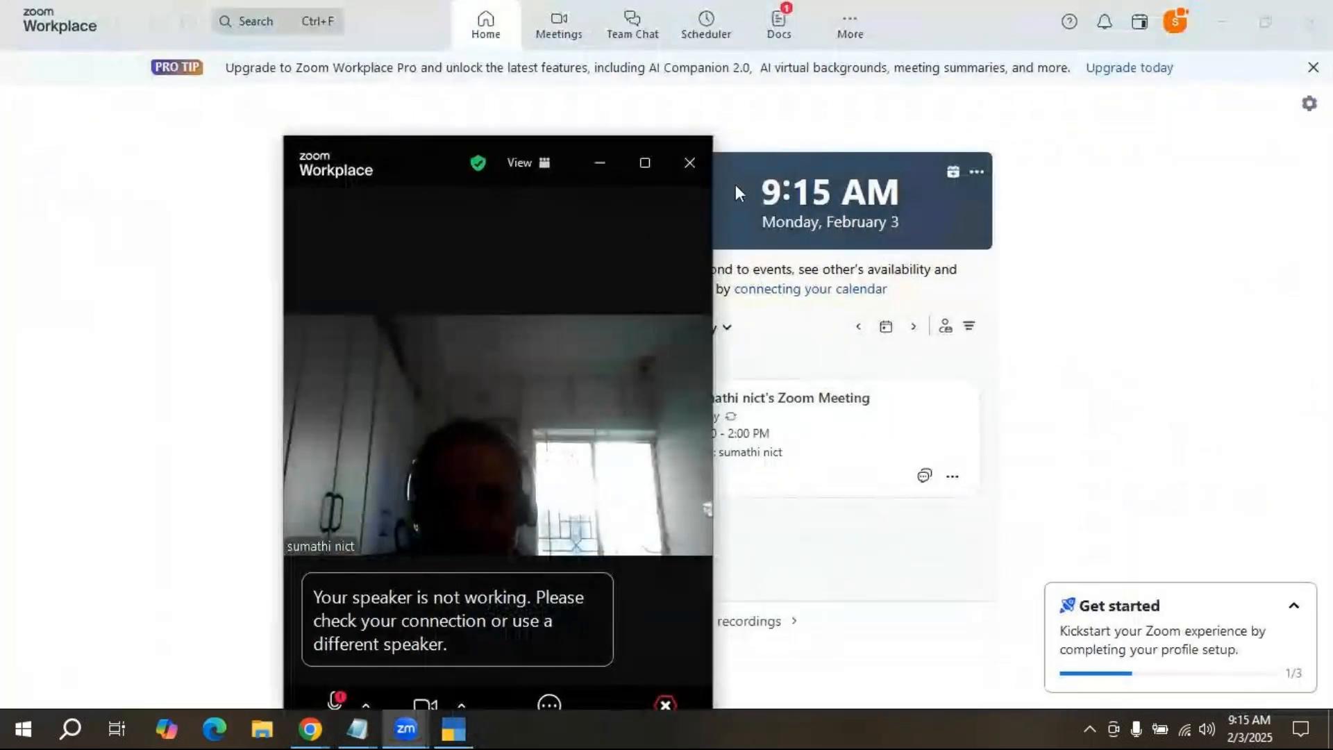
# Stop the video in the Zoom meeting and minimize the meeting and Zoom Workplace windows to reach the desktop.
pyautogui.click(613, 165)
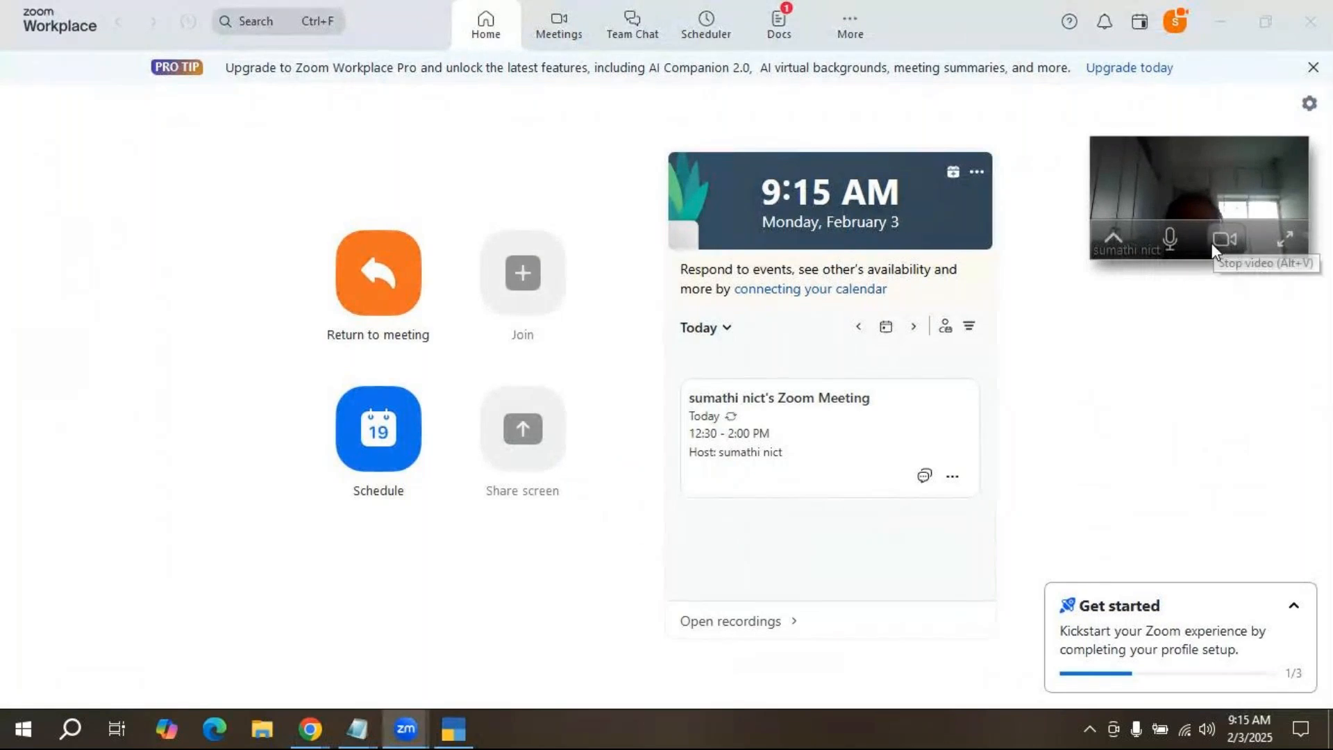
pyautogui.click(1216, 240)
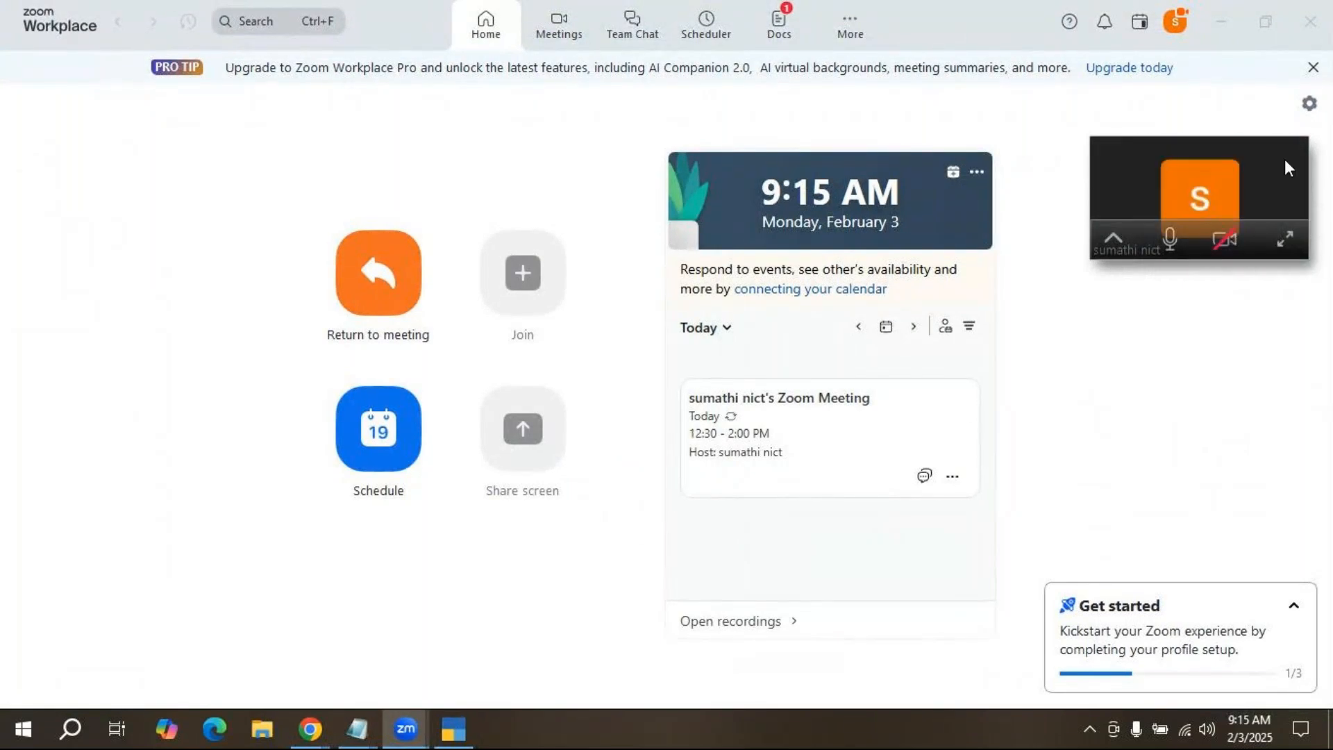
pyautogui.click(1222, 23)
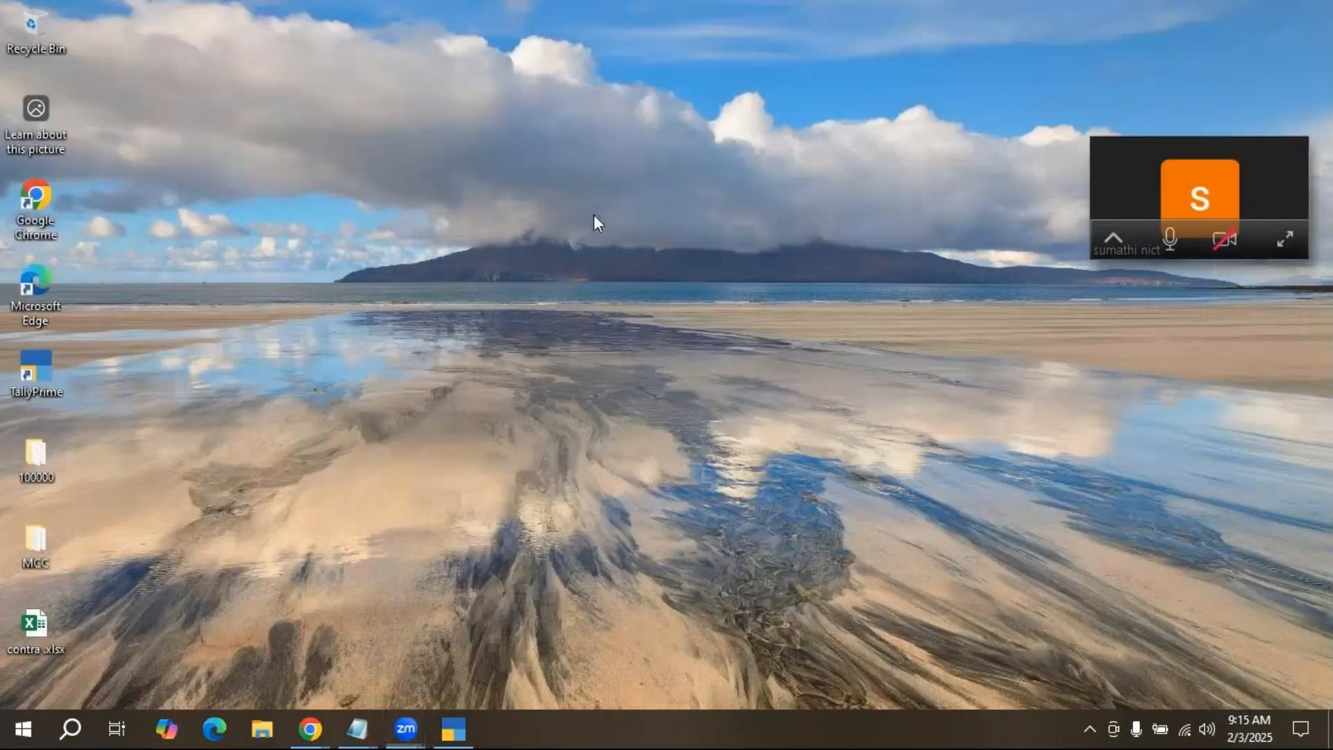
# Refresh the desktop and paste a copy of the MCC folder onto it.
pyautogui.rightClick(627, 286)
pyautogui.click(649, 280)
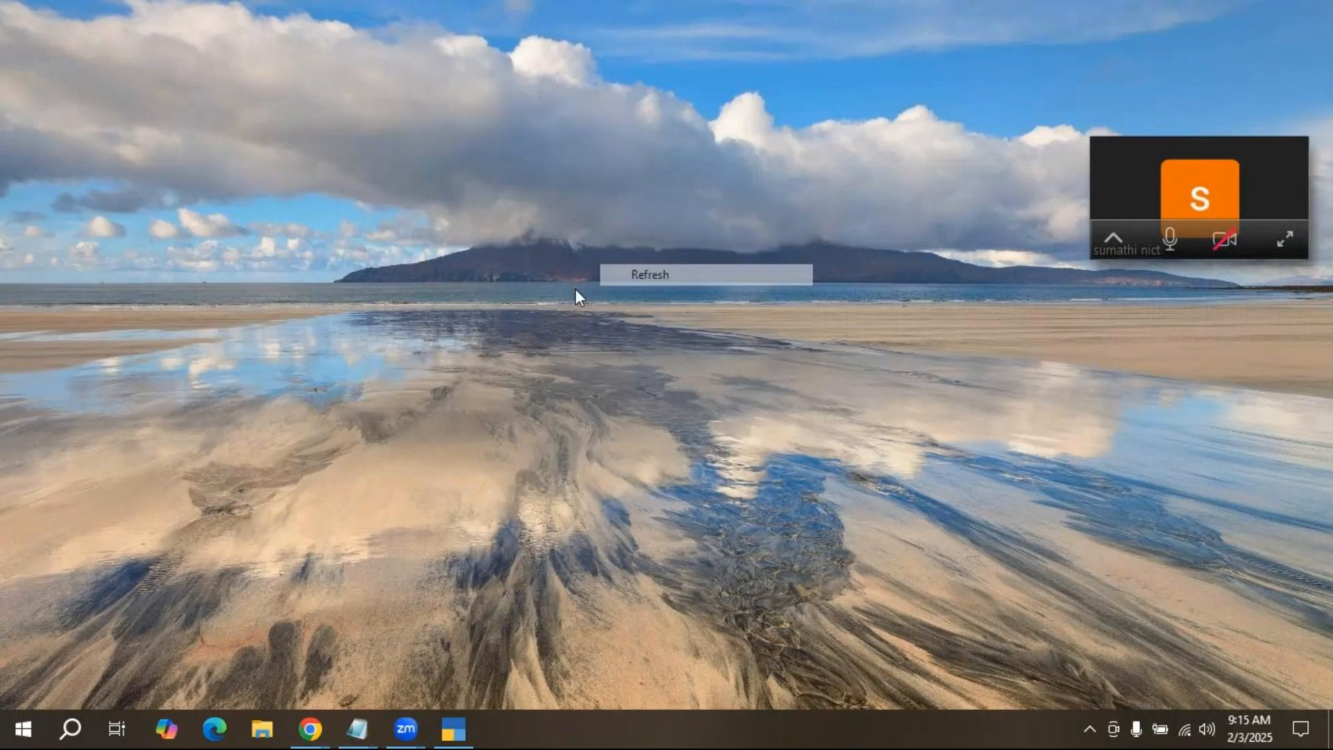
pyautogui.rightClick(539, 282)
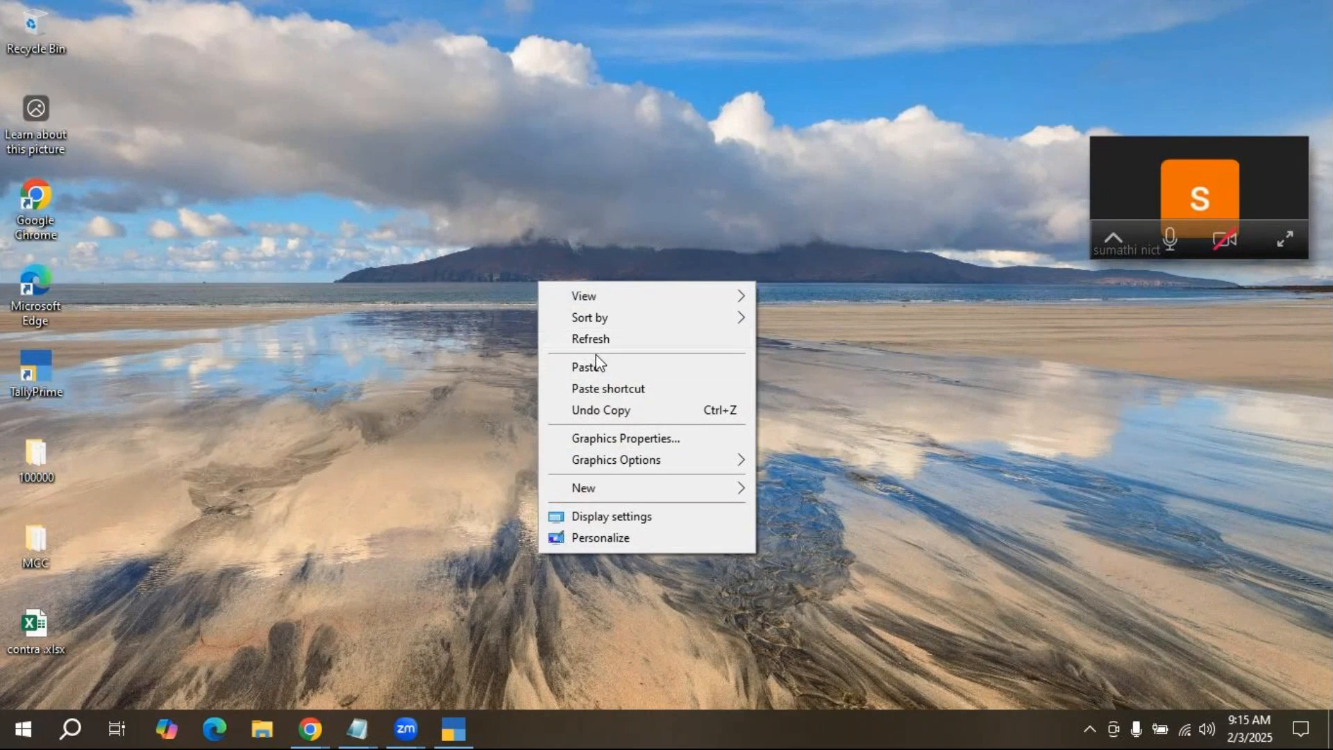
pyautogui.click(587, 368)
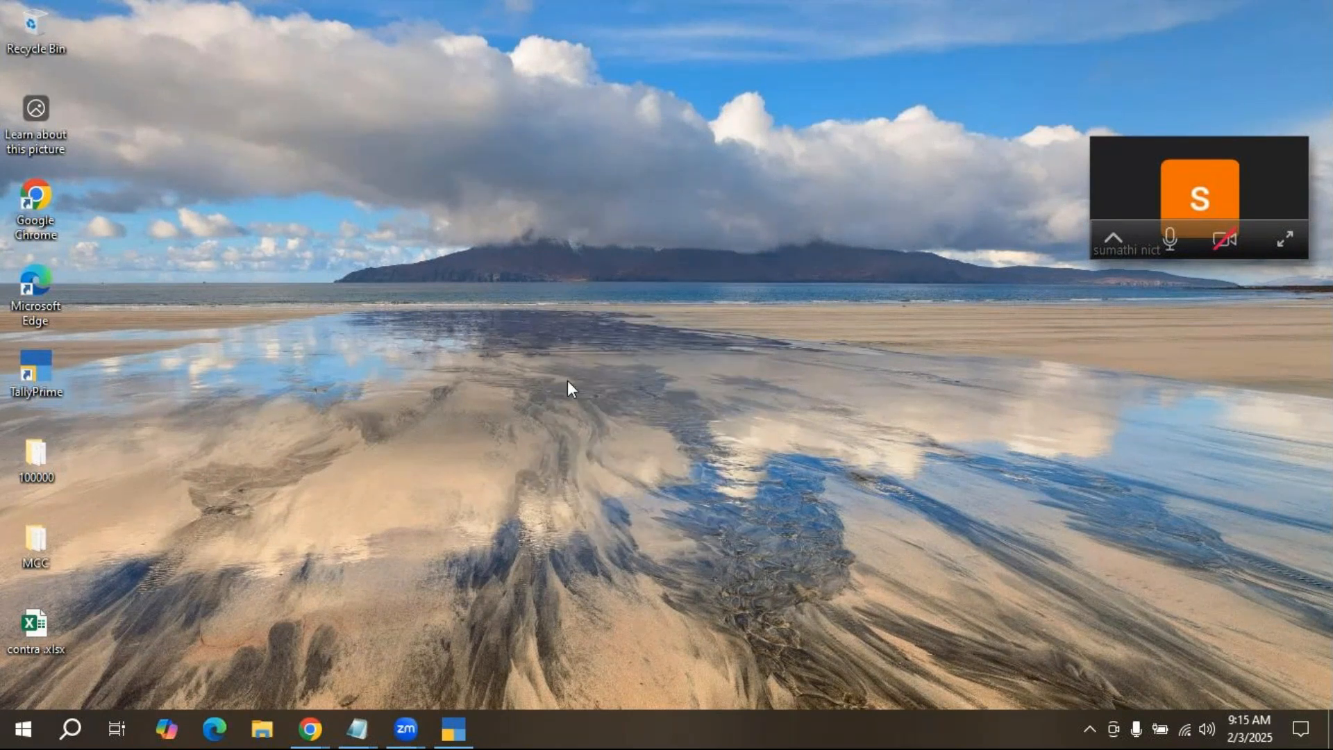
pyautogui.click(406, 729)
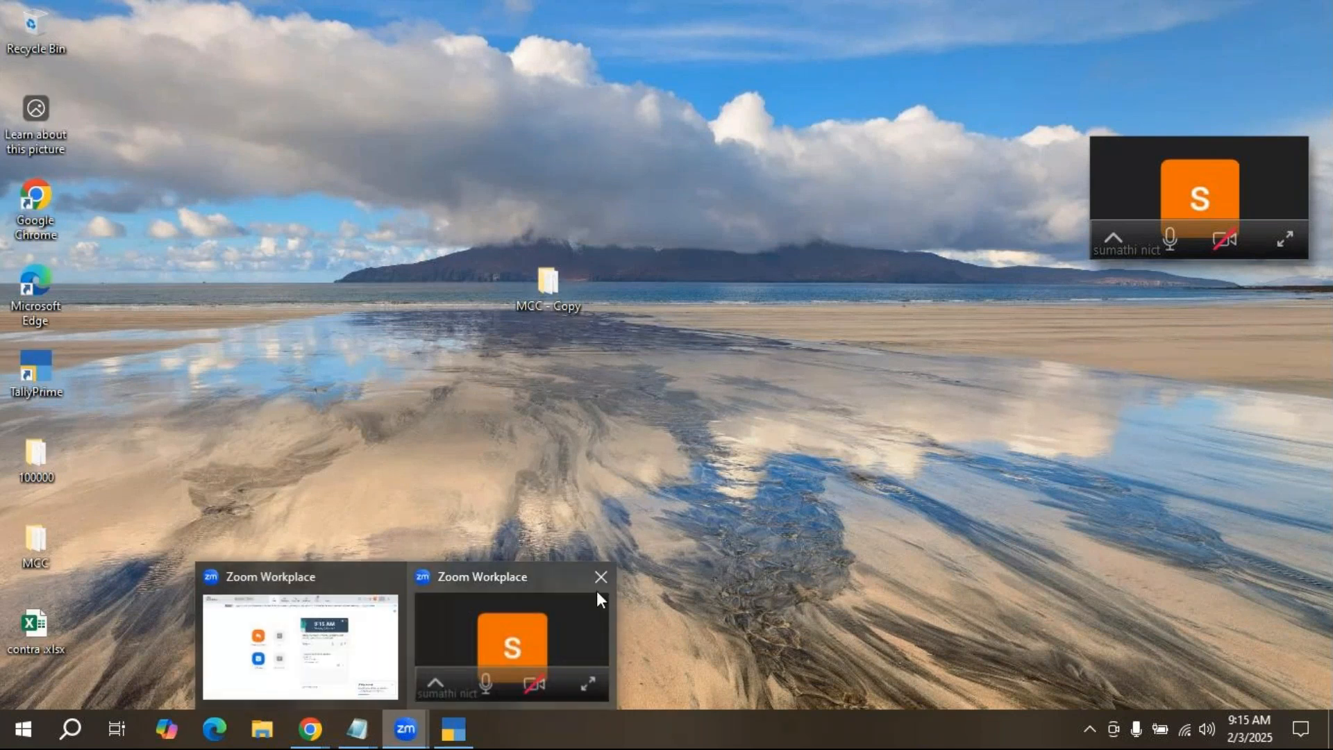
pyautogui.click(574, 641)
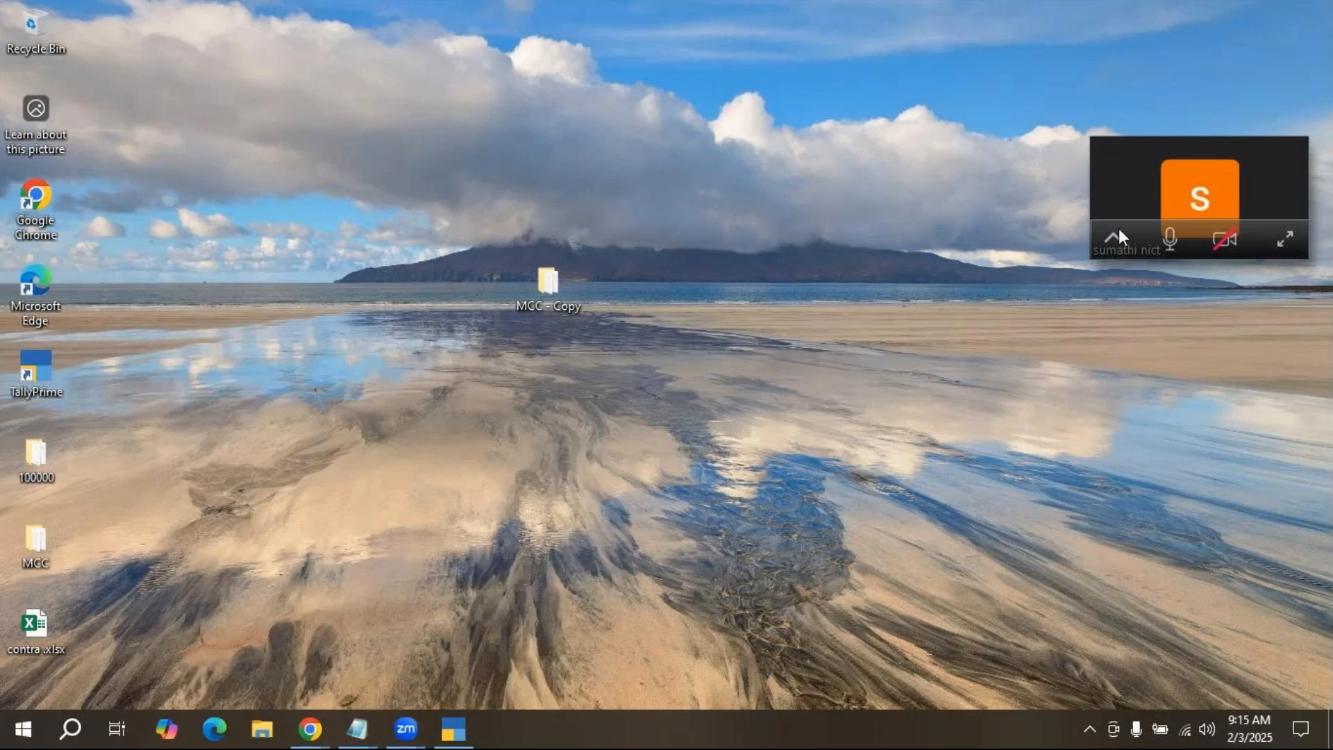
pyautogui.click(1285, 241)
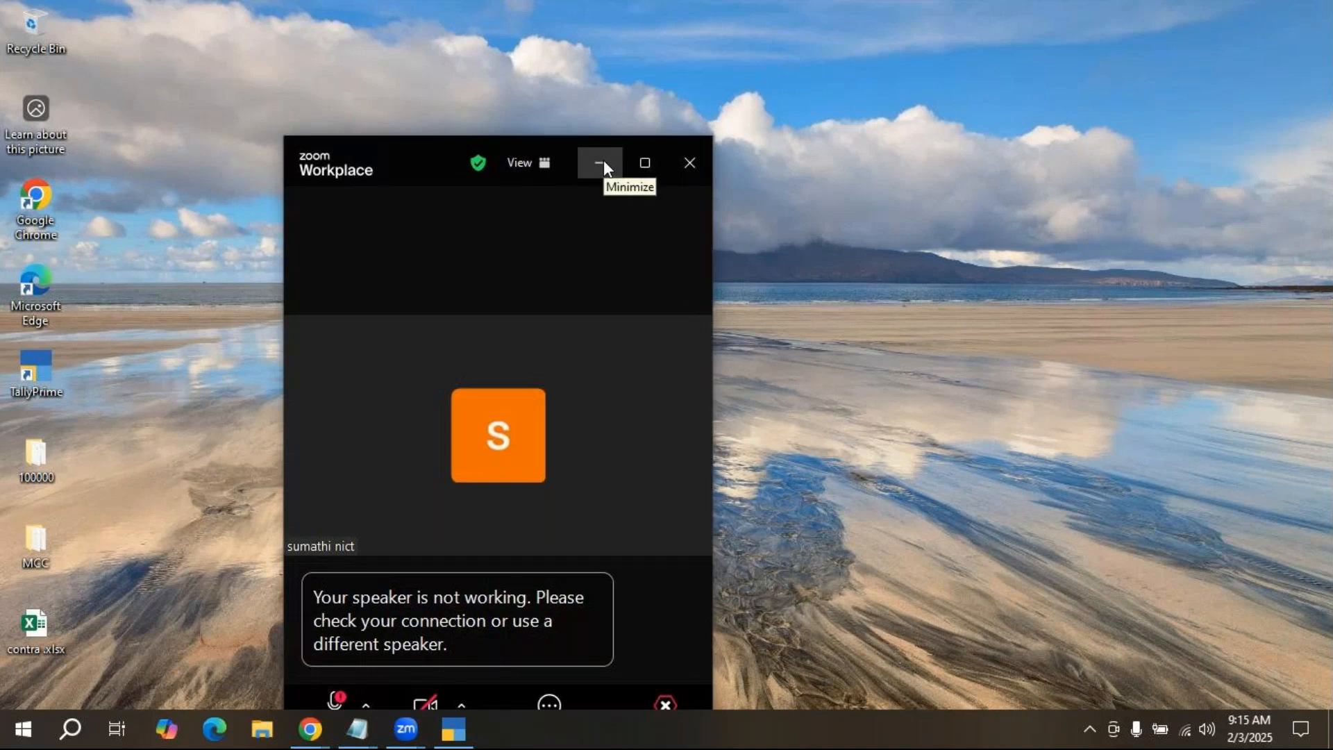
pyautogui.click(602, 164)
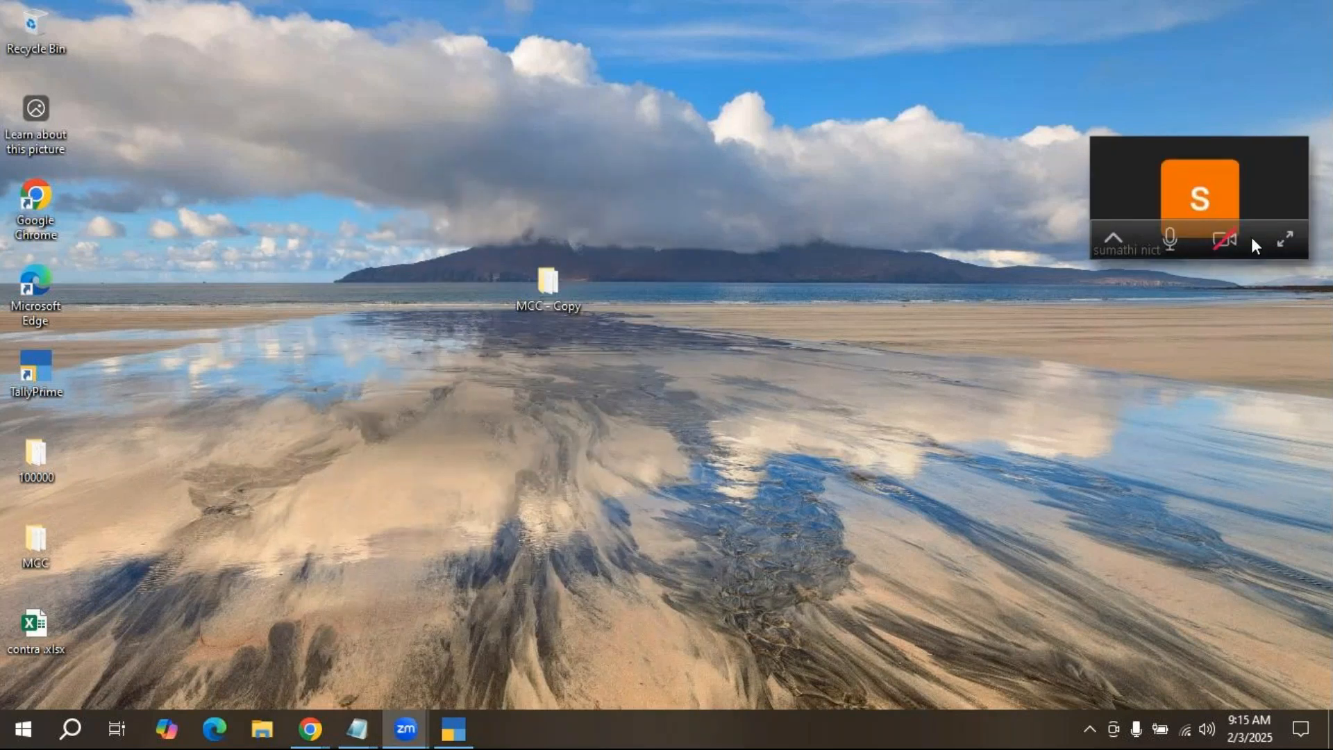
# Look through the presentations and text files in the MCC folder and minimize its window.
pyautogui.moveTo(324, 722)
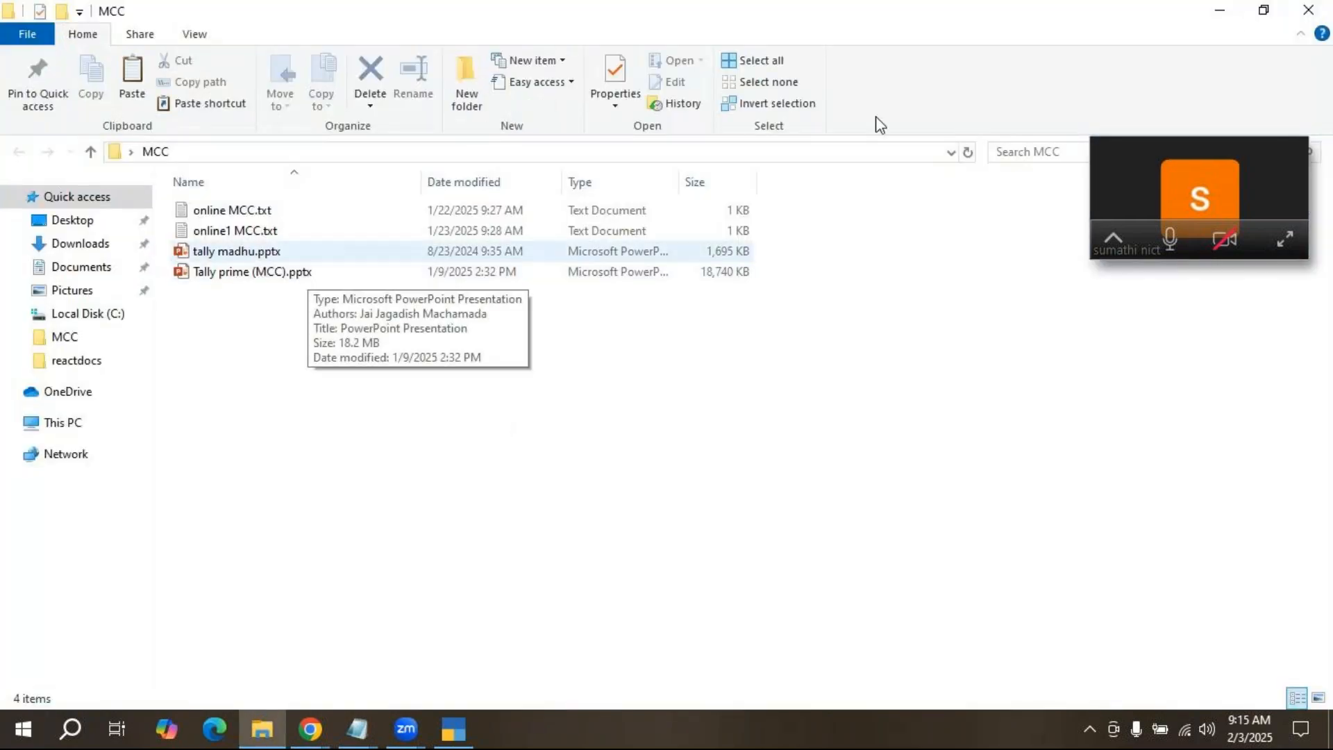
pyautogui.click(1221, 7)
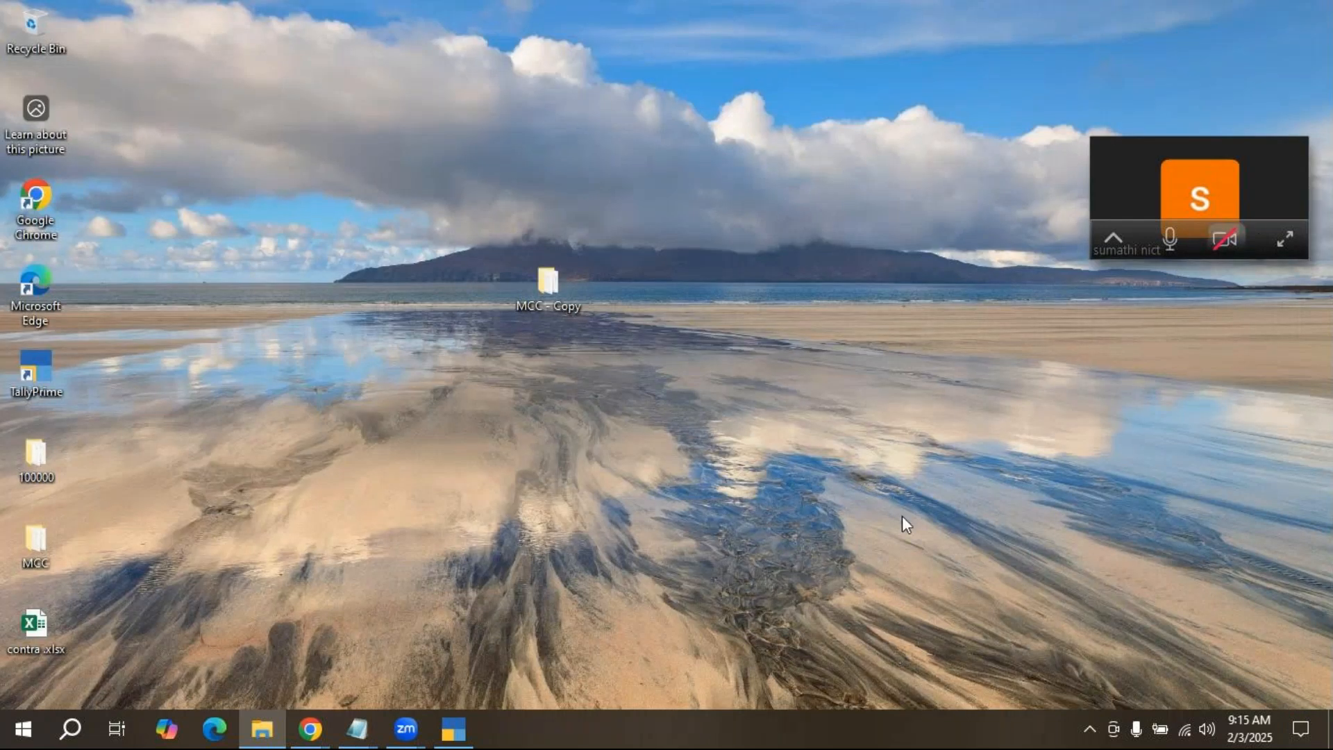
# End the Zoom meeting for all participants and minimize Zoom Workplace.
pyautogui.click(1286, 240)
pyautogui.click(665, 703)
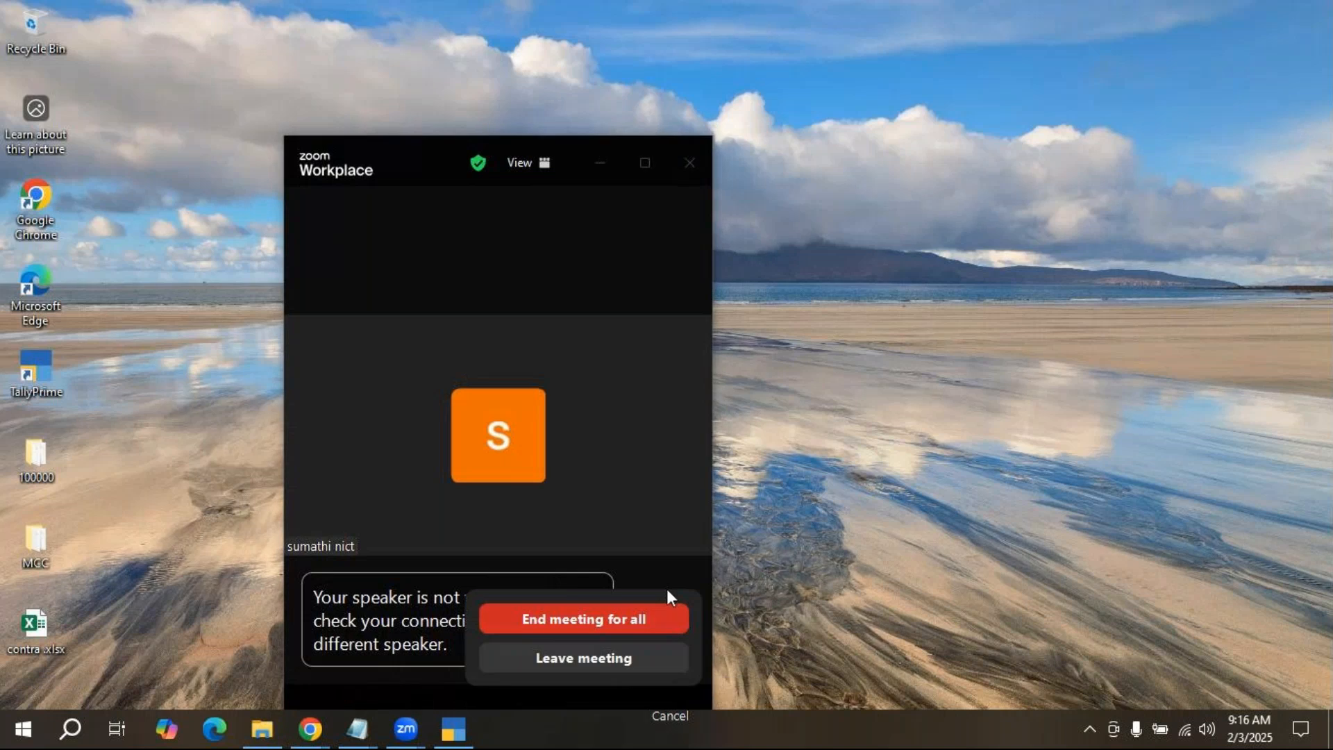
pyautogui.click(609, 618)
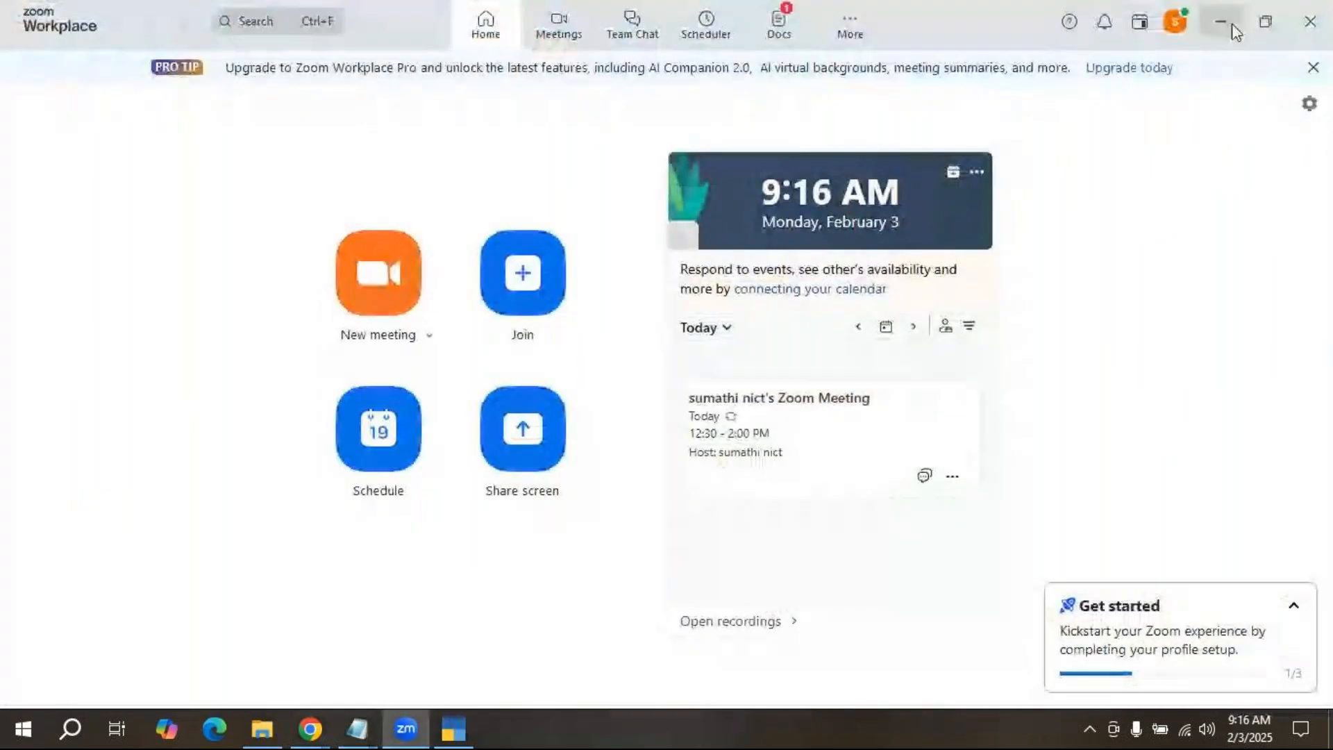
pyautogui.click(1226, 18)
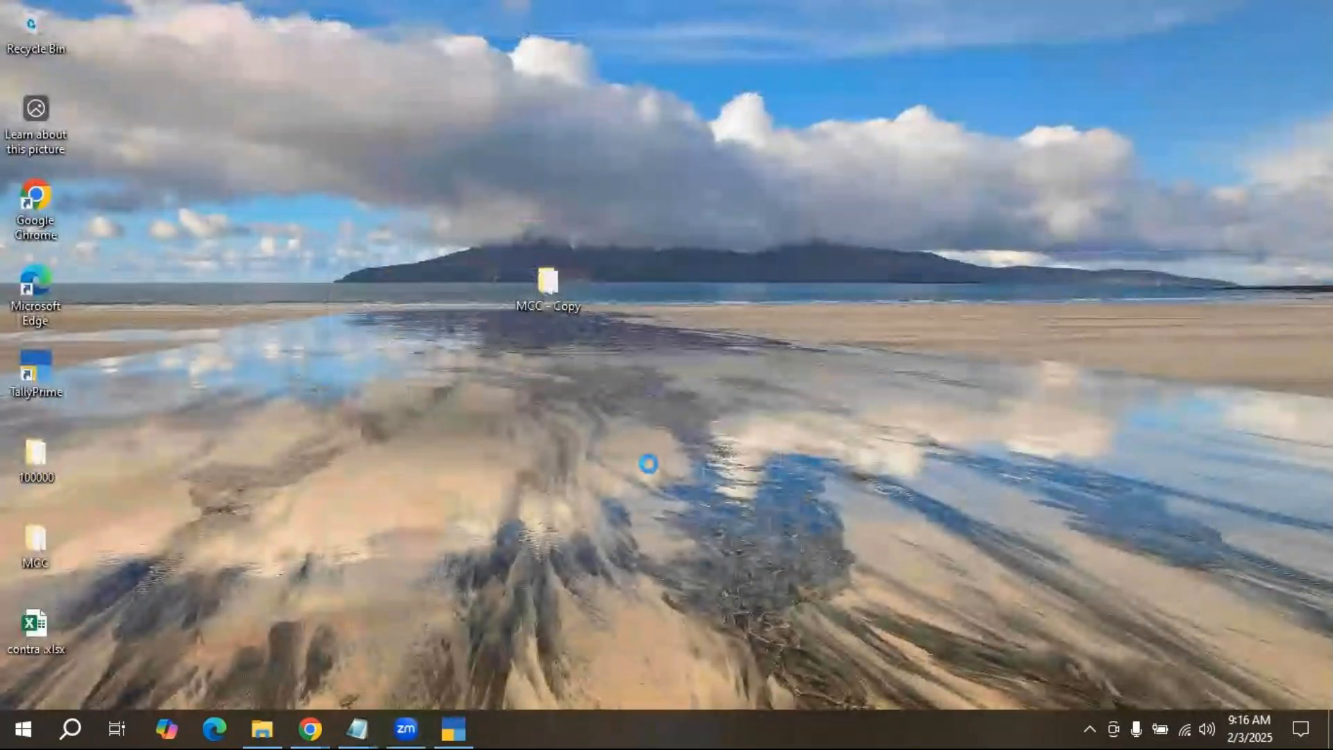
# Refresh the desktop, check the GoTo Meeting window and minimize it.
pyautogui.rightClick(603, 411)
pyautogui.click(711, 481)
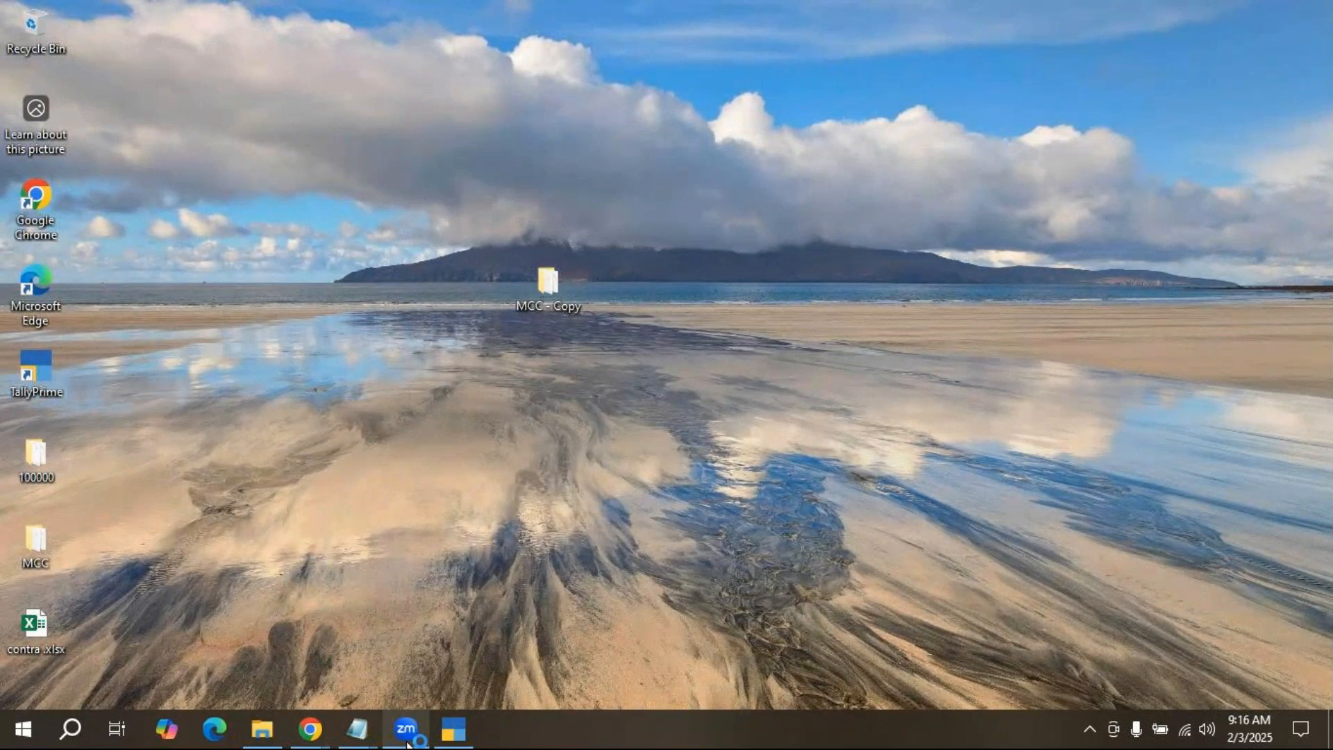
pyautogui.click(341, 677)
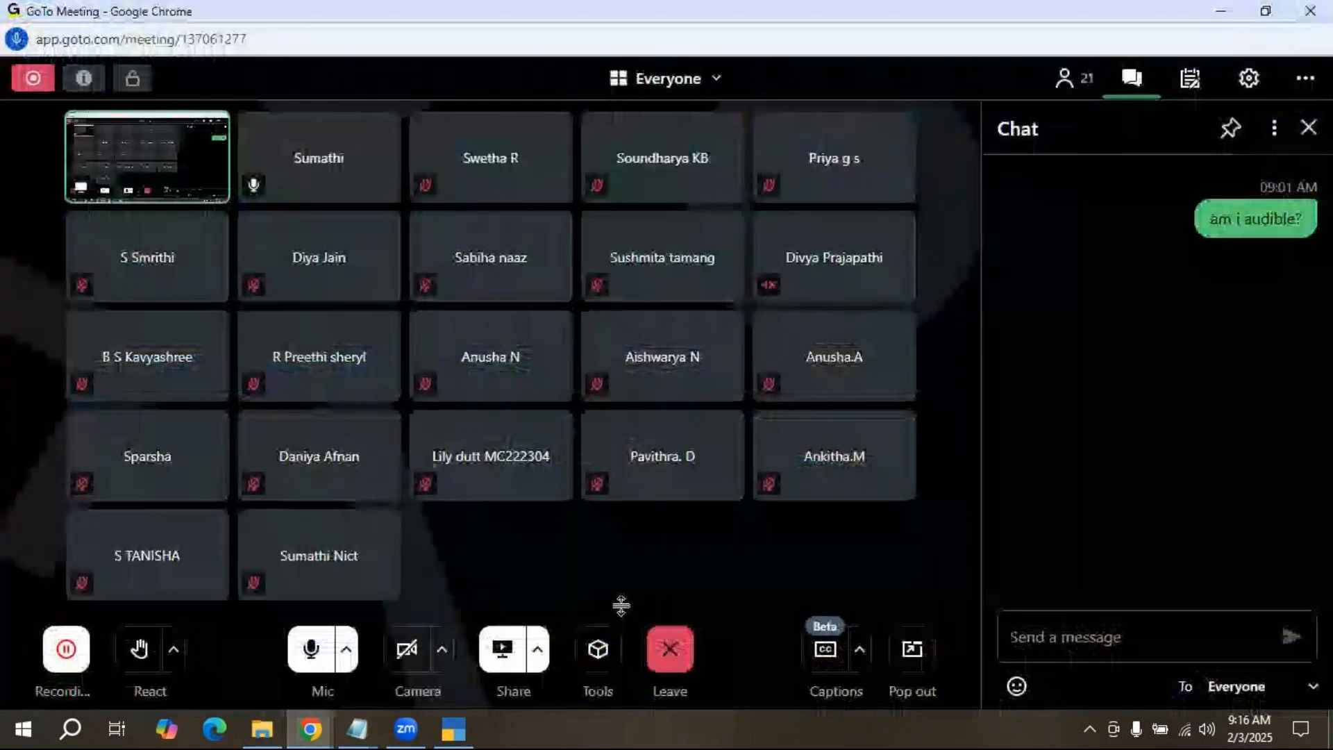
pyautogui.click(1220, 11)
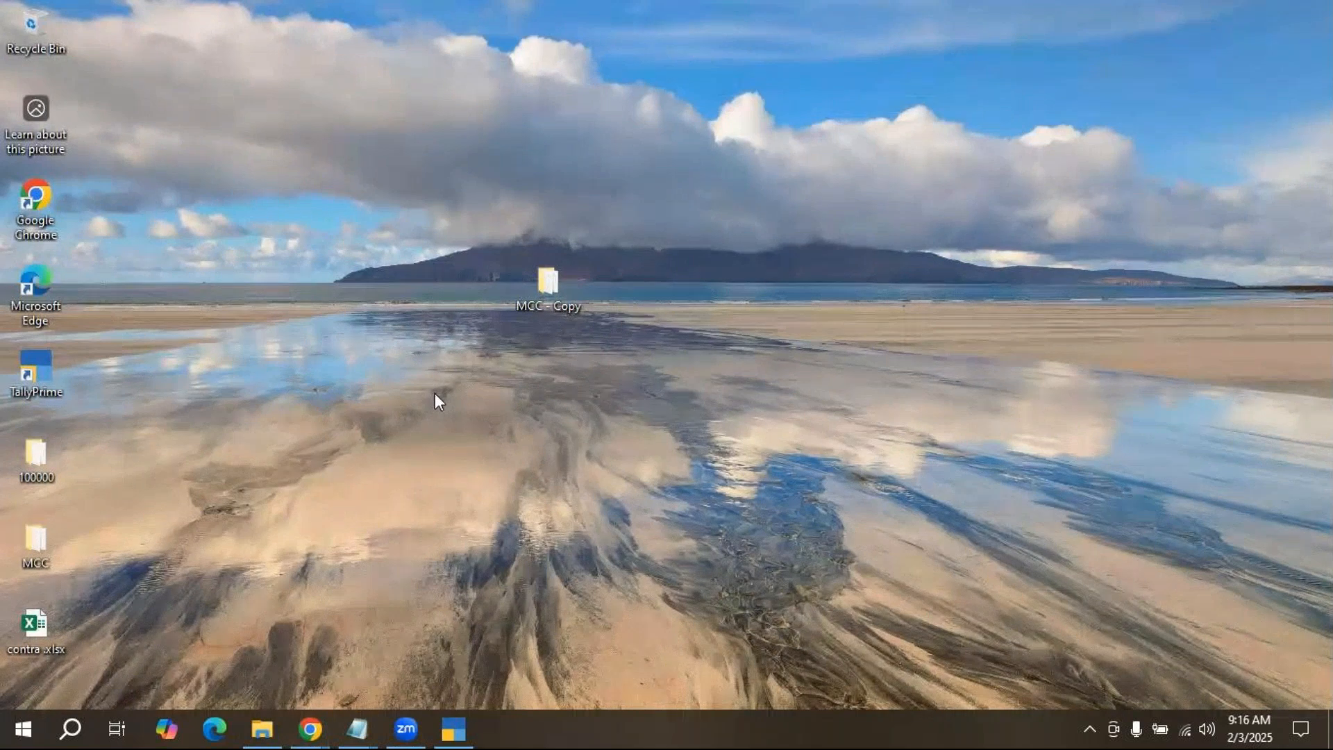
# Run mstsc and connect to the remote computer 192.168.1.15, entering the account password and accepting the connection.
pyautogui.press('super+r')
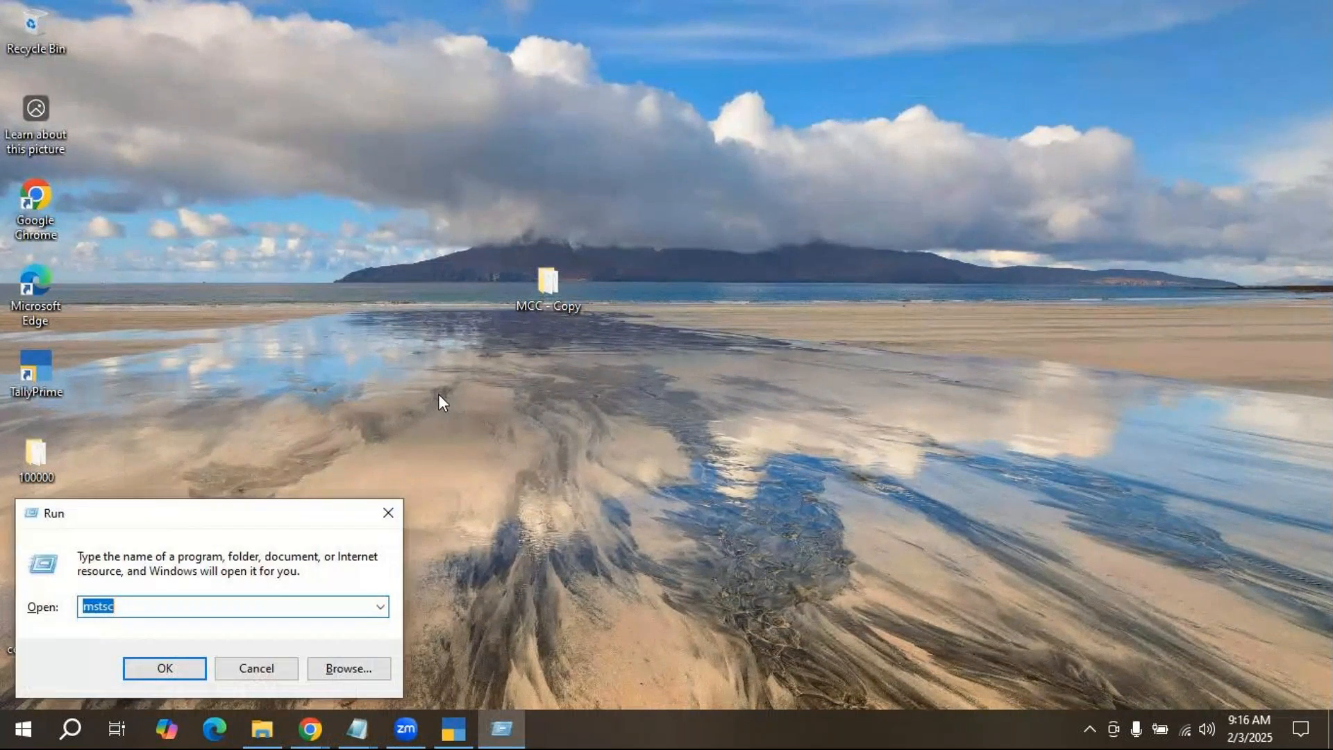
pyautogui.press('Return')
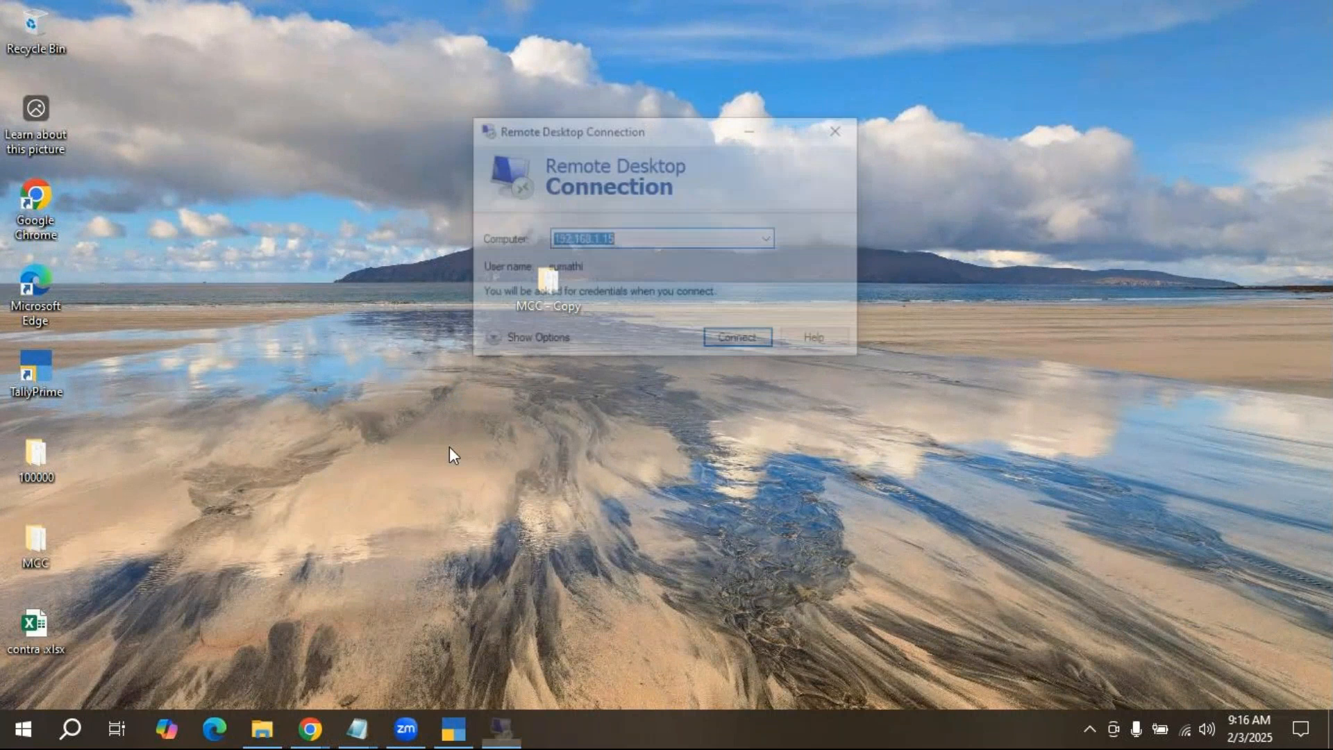
pyautogui.click(524, 342)
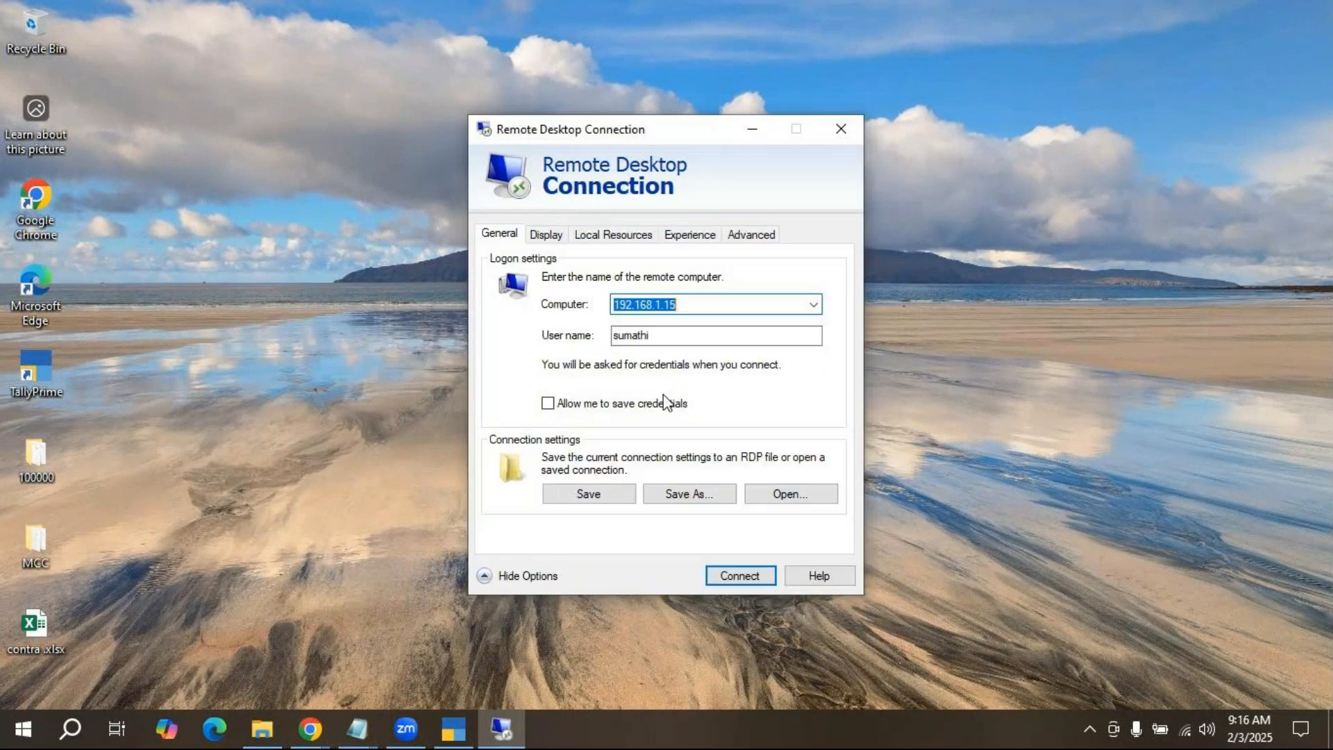
pyautogui.press('Return')
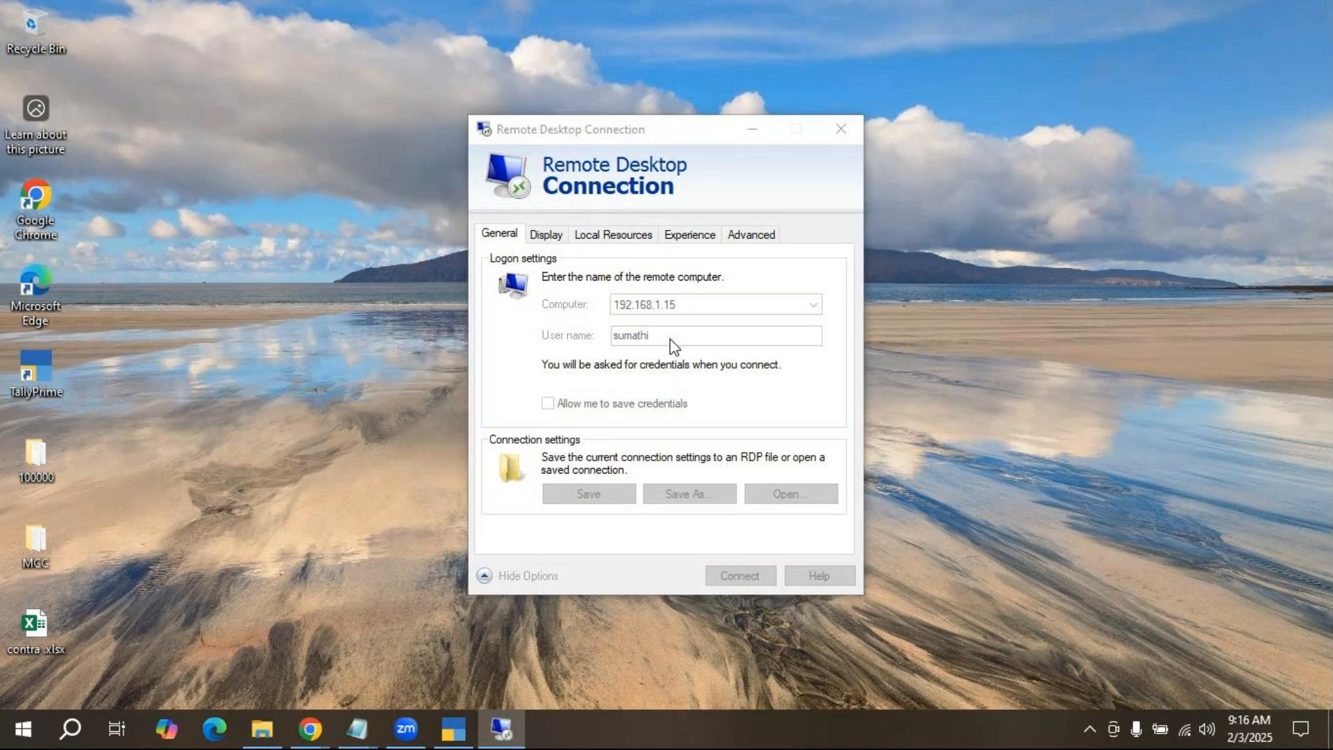
pyautogui.write('***********')
pyautogui.press('Return')
pyautogui.click(729, 526)
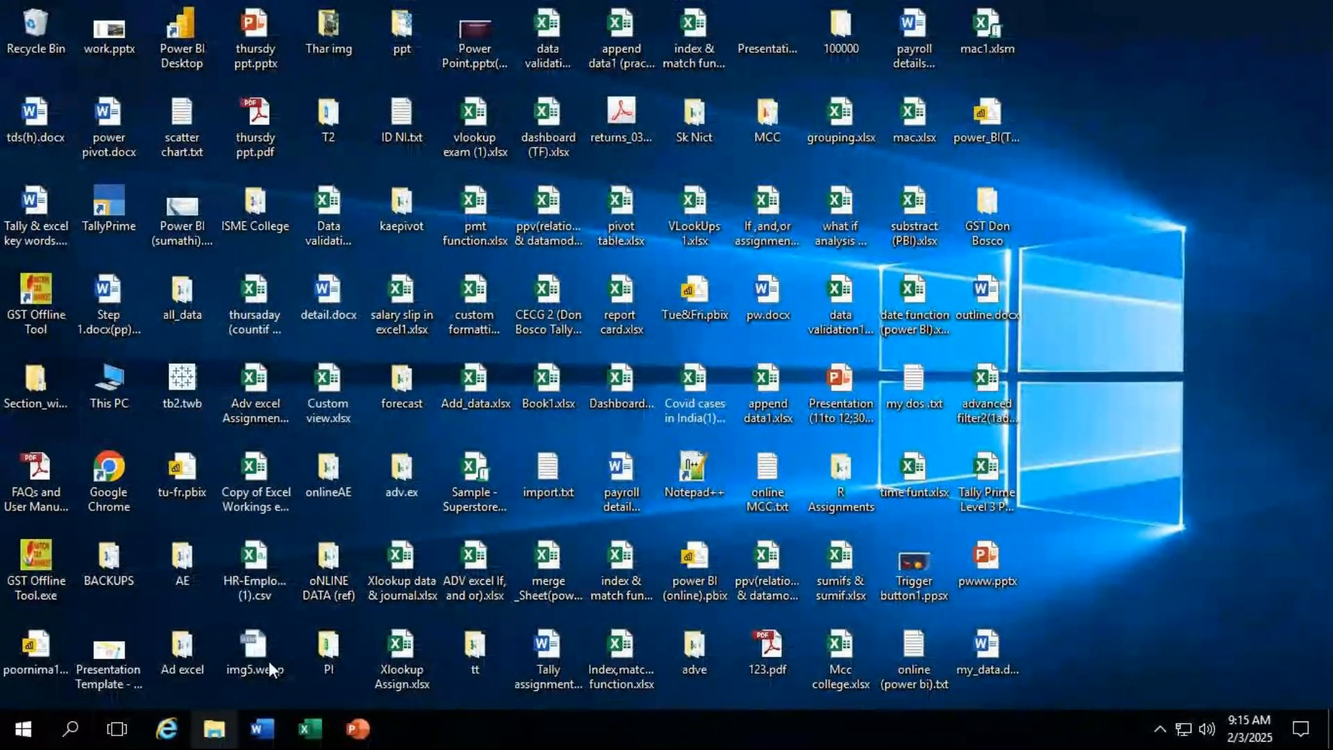
# Open Presentation Template - TallyEssential Level 2 Certification.pptx from the TallyPrimePPT folder on the remote computer and enable editing.
pyautogui.click(215, 728)
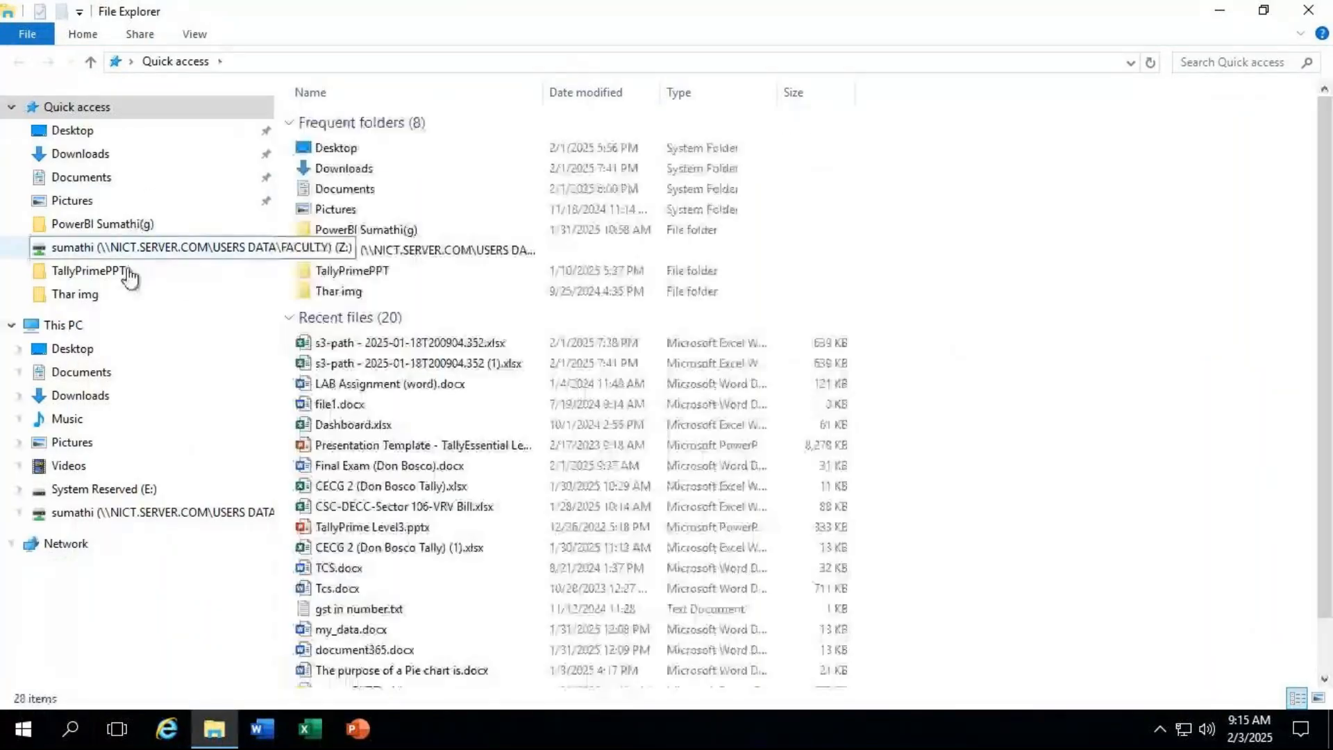
pyautogui.click(119, 272)
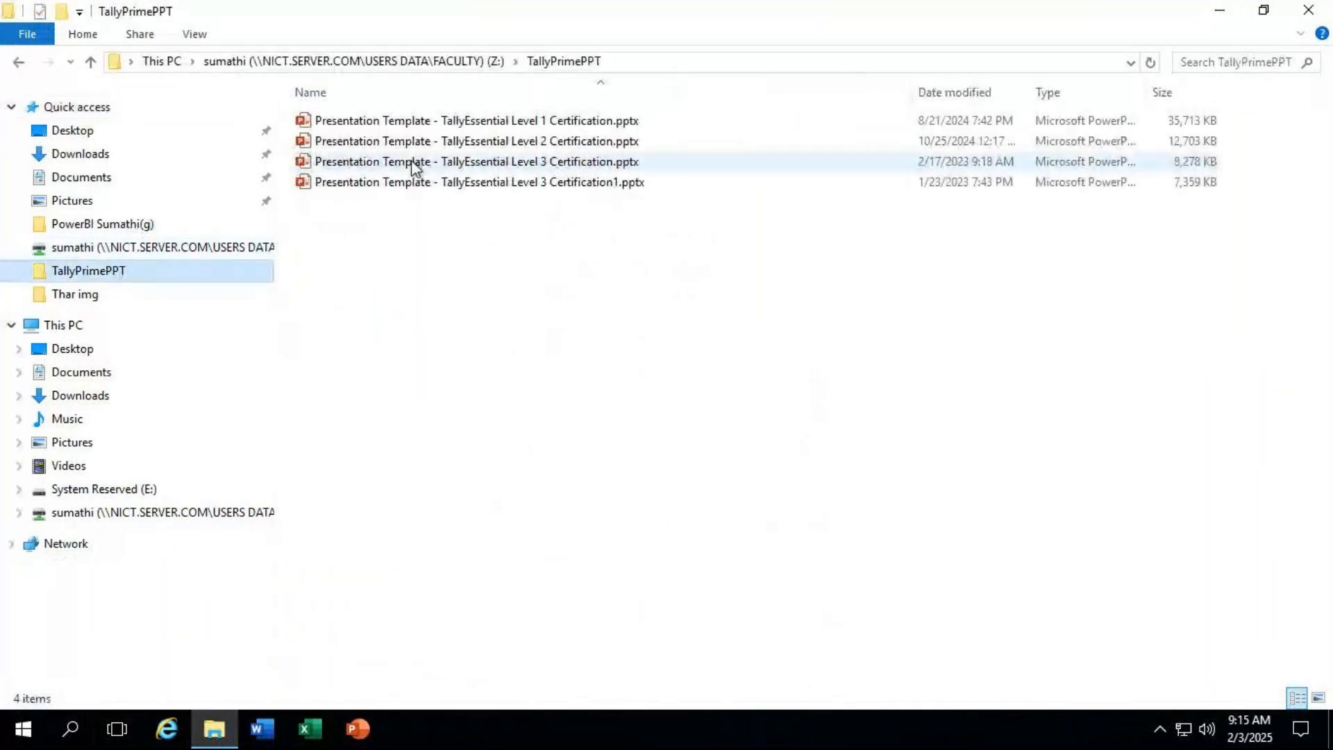
pyautogui.doubleClick(524, 141)
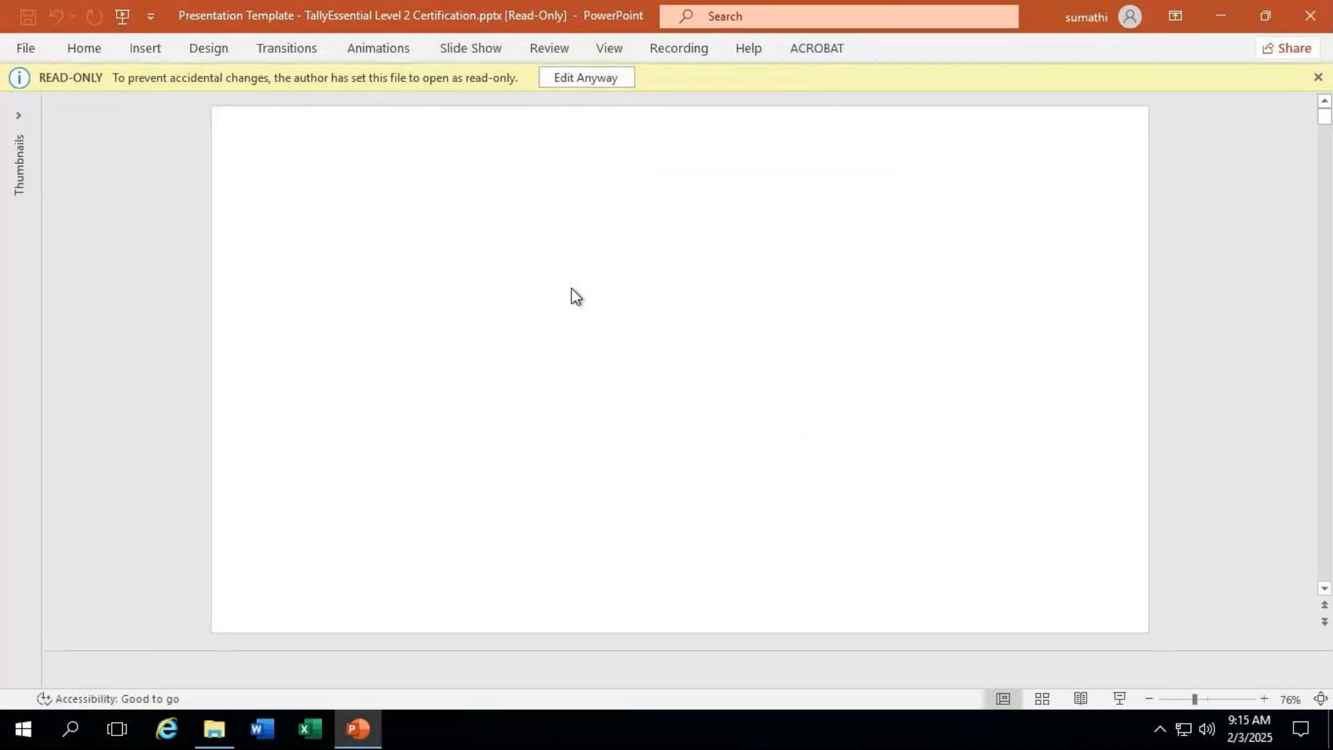
pyautogui.click(580, 79)
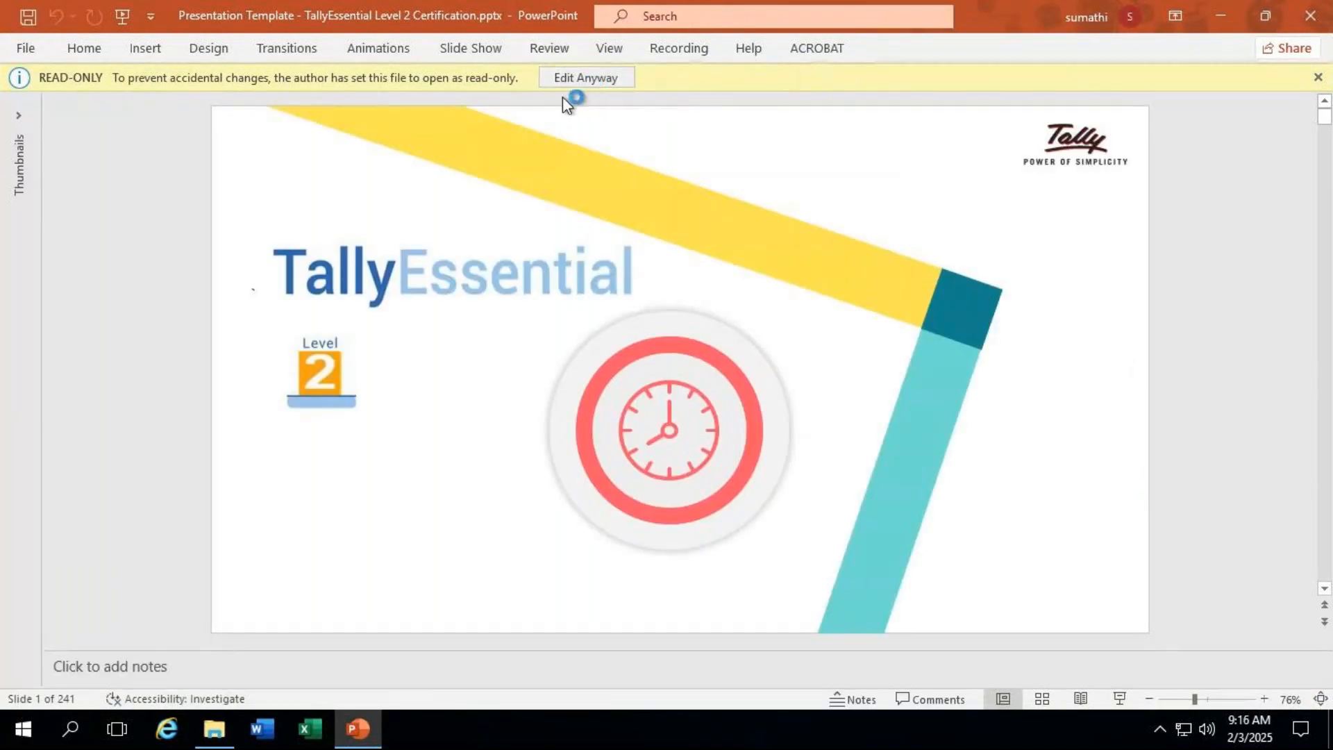
# Go to the Chapter 3 Purchase and Sales Order Management slides and review the introduction and session objectives.
pyautogui.click(21, 88)
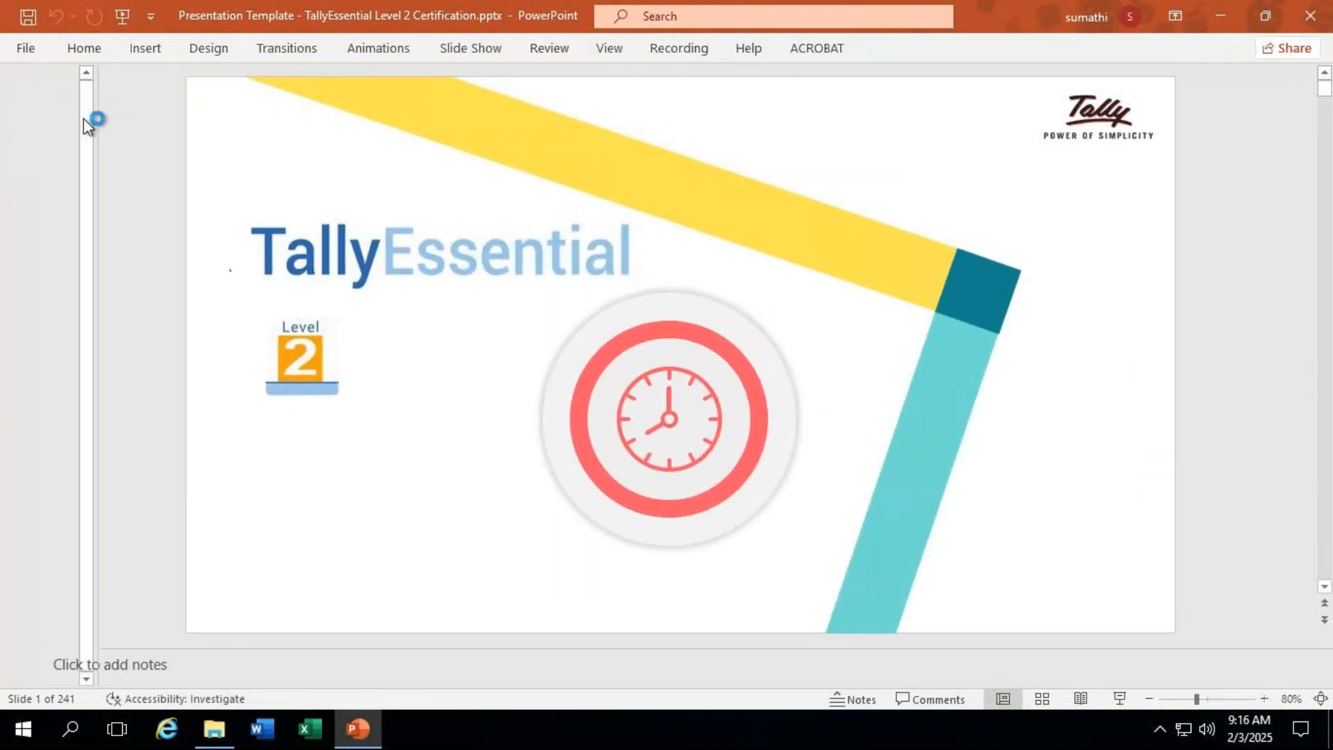
pyautogui.moveTo(89, 111); pyautogui.dragTo(83, 393)
pyautogui.click(52, 116)
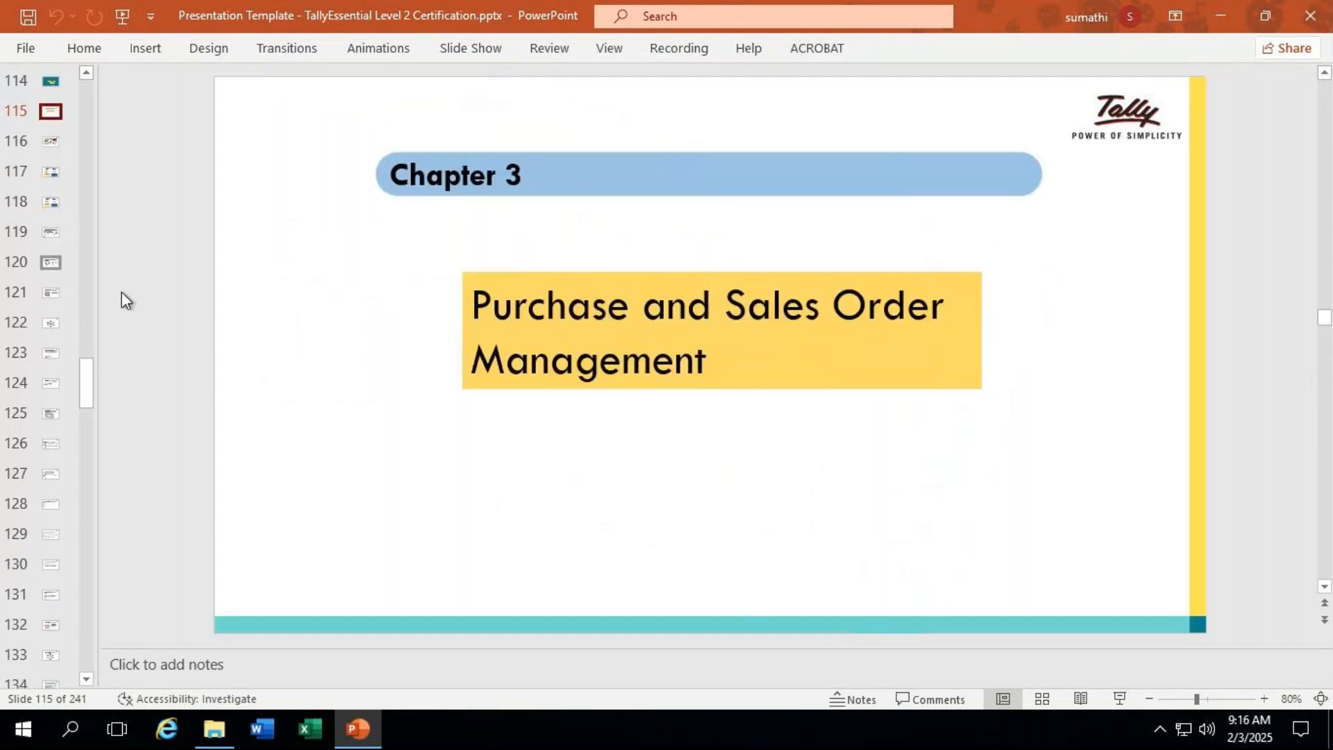
pyautogui.click(51, 262)
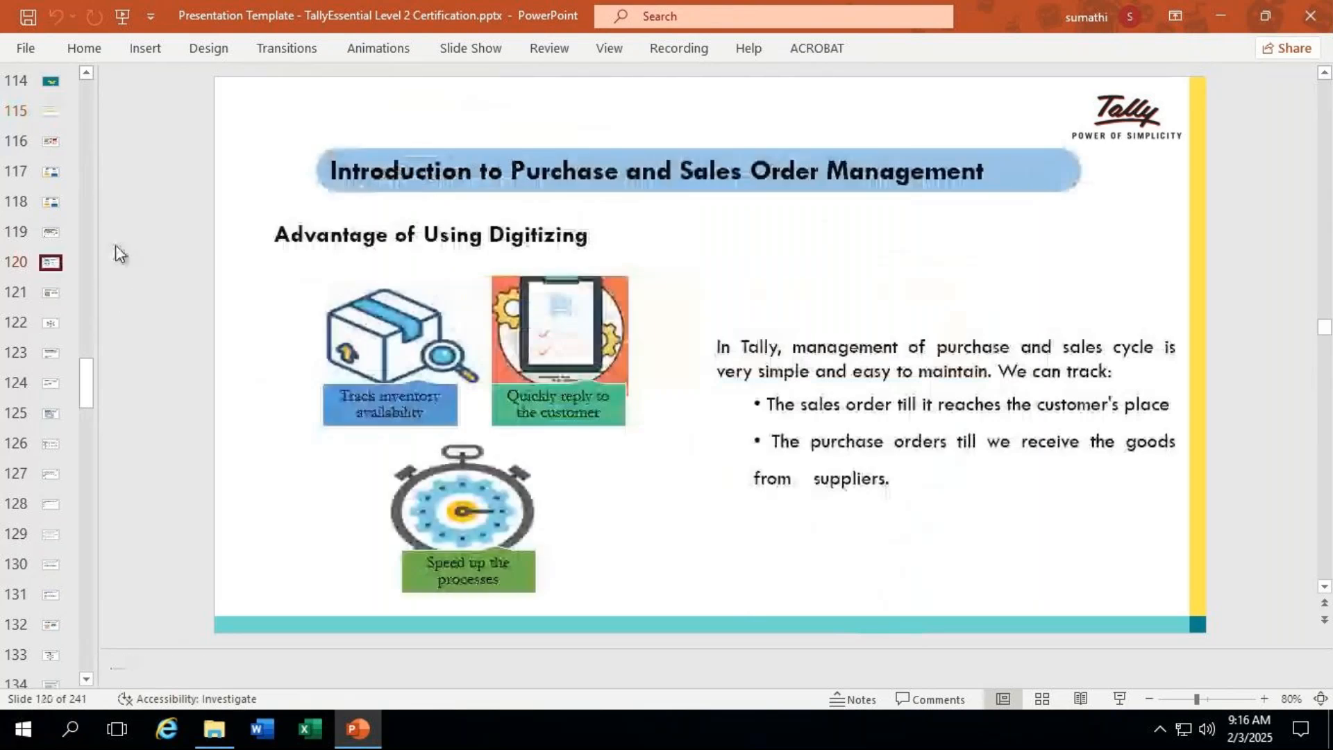
pyautogui.press('Up')
pyautogui.press('Up')
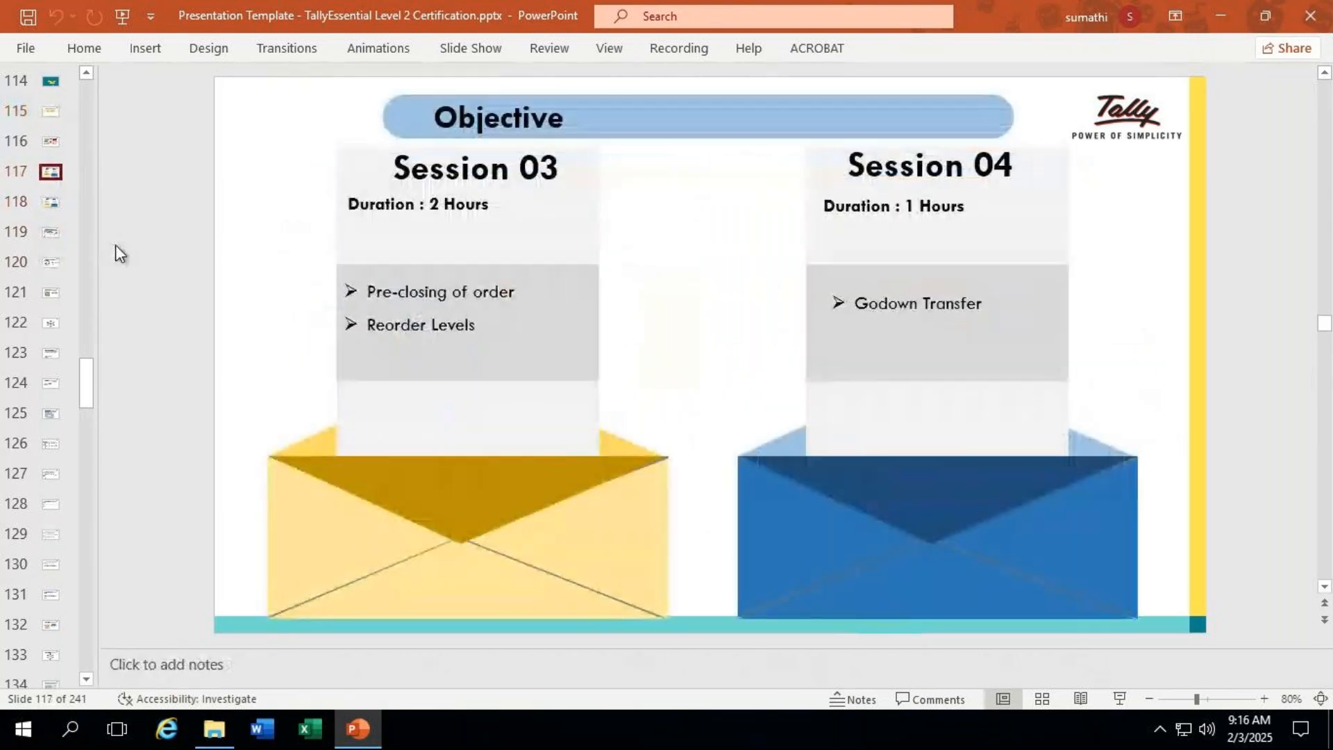
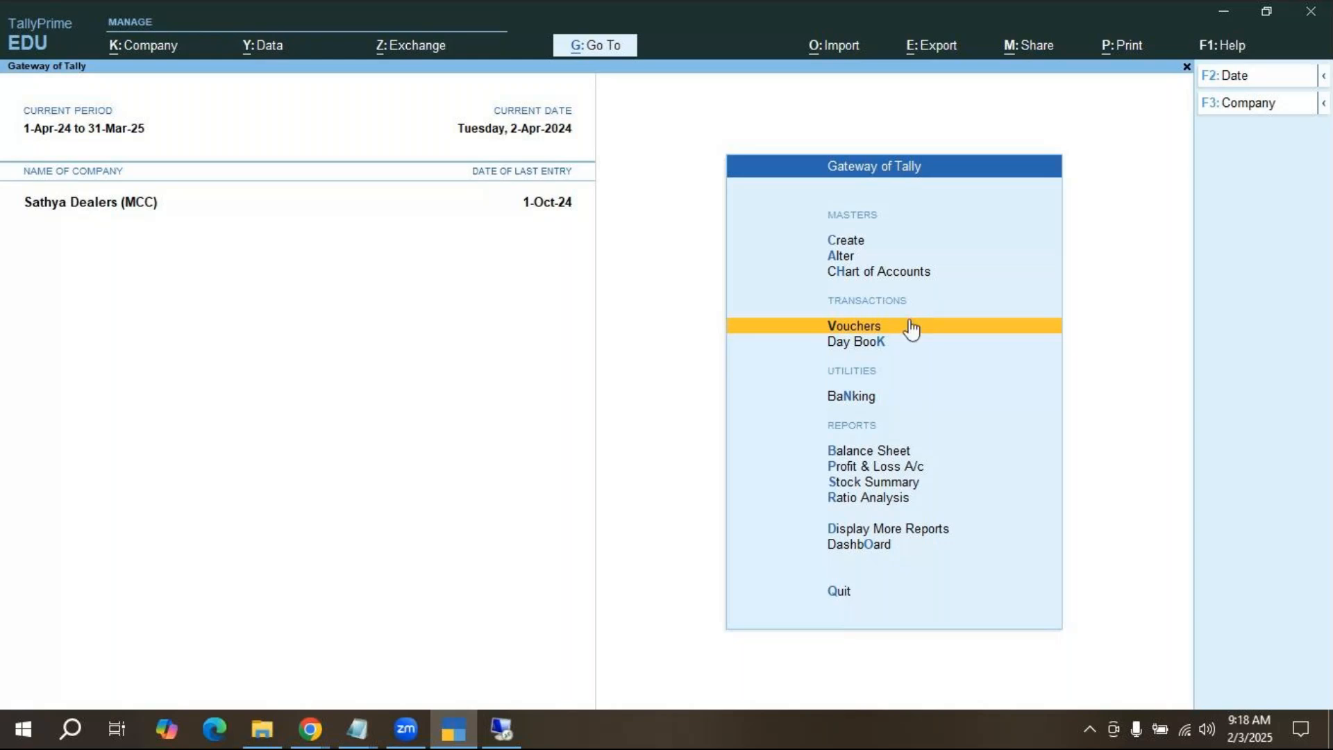
# Start a voucher in TallyPrime, show the inactive voucher types and activate the Receipt Note voucher type.
pyautogui.click(908, 320)
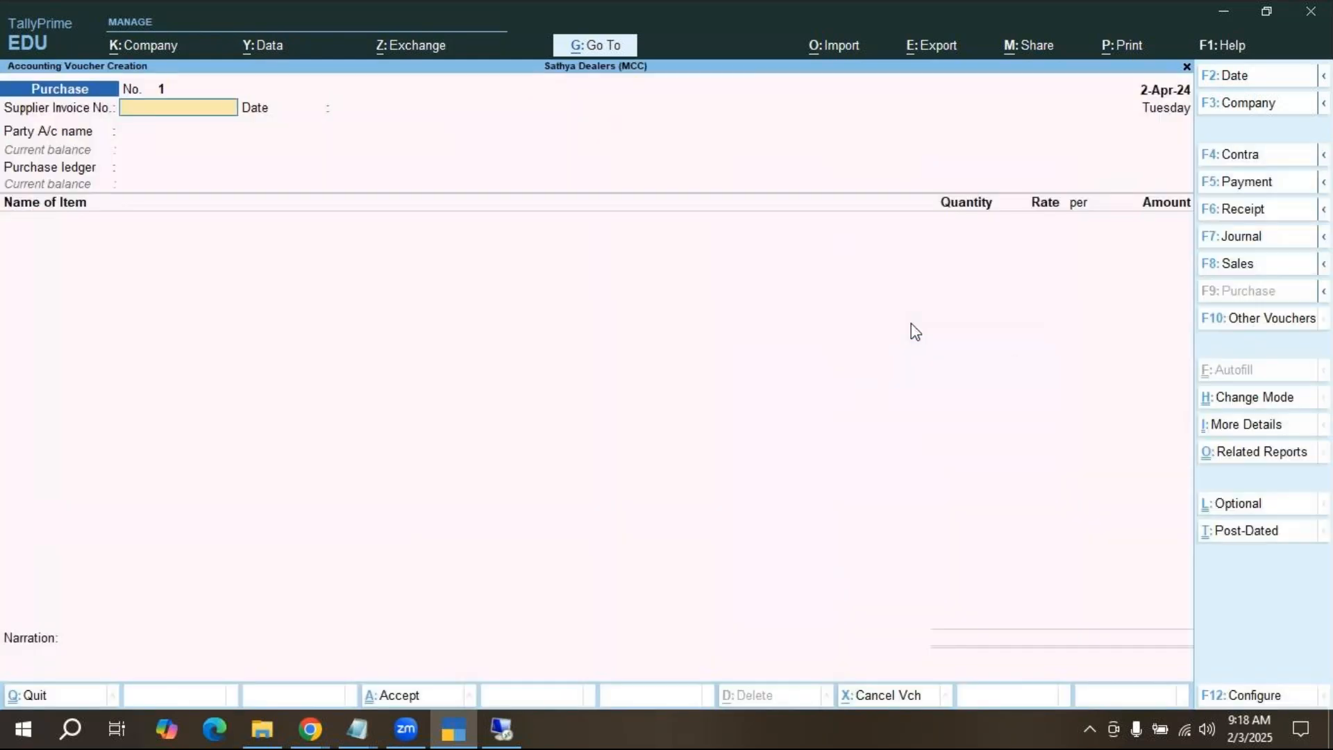
pyautogui.click(1284, 326)
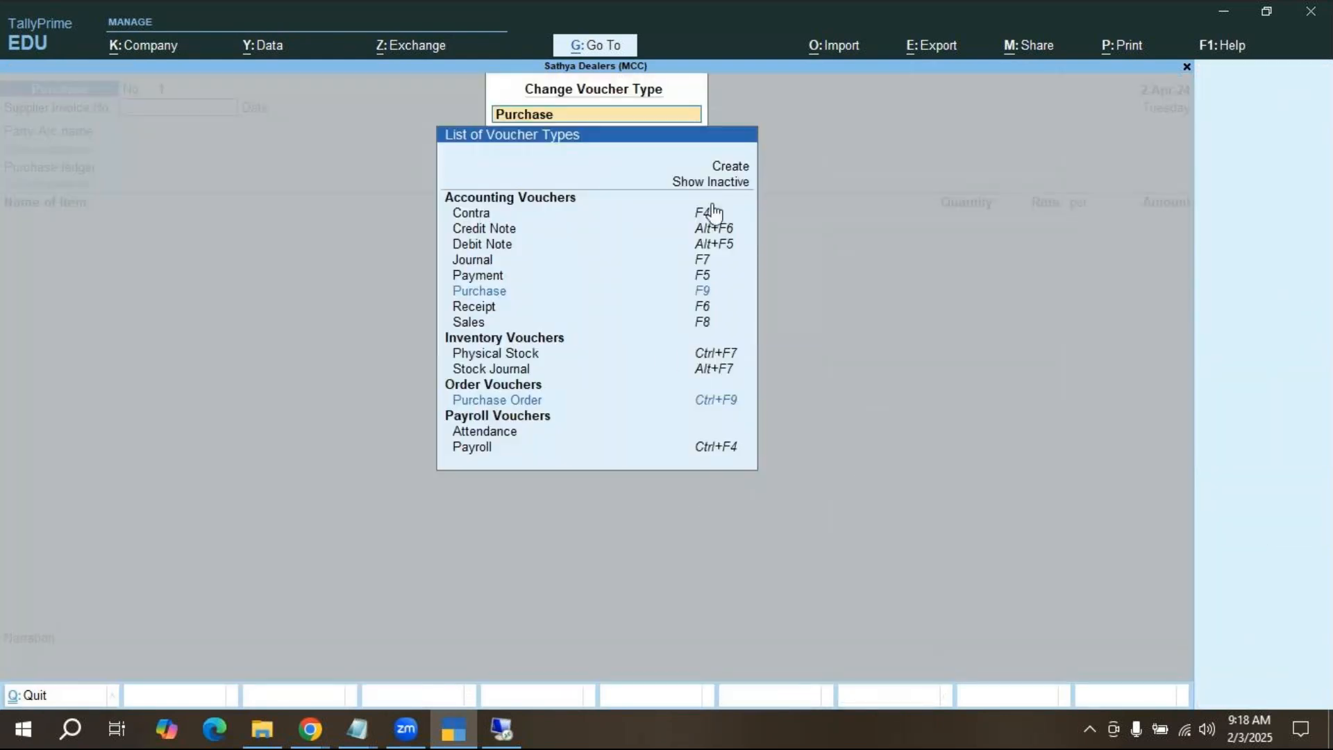
pyautogui.click(710, 183)
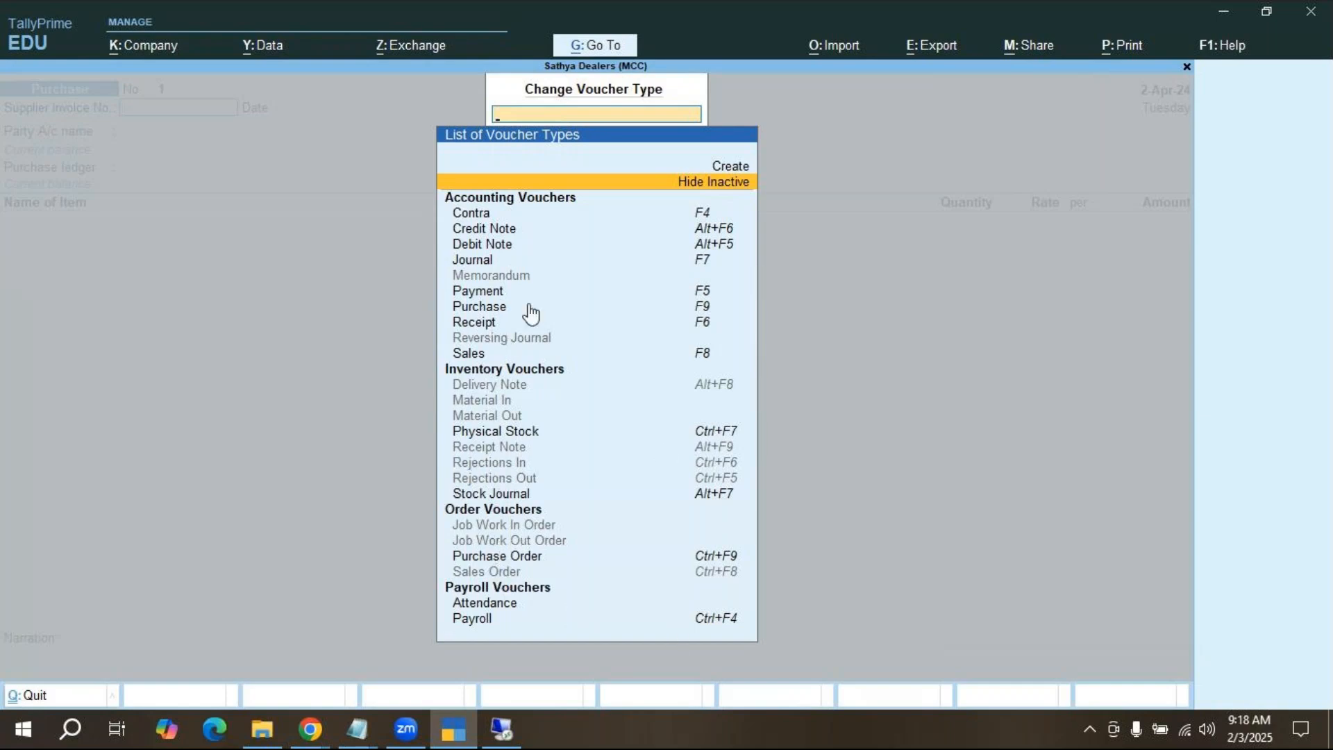
pyautogui.press('Down')
pyautogui.press('Down')
pyautogui.press('Down')
pyautogui.press('Down')
pyautogui.press('Down')
pyautogui.press('Down')
pyautogui.press('Down')
pyautogui.press('Down')
pyautogui.press('Down')
pyautogui.press('Down')
pyautogui.press('Down')
pyautogui.press('Down')
pyautogui.press('Down')
pyautogui.press('Down')
pyautogui.press('Down')
pyautogui.press('Down')
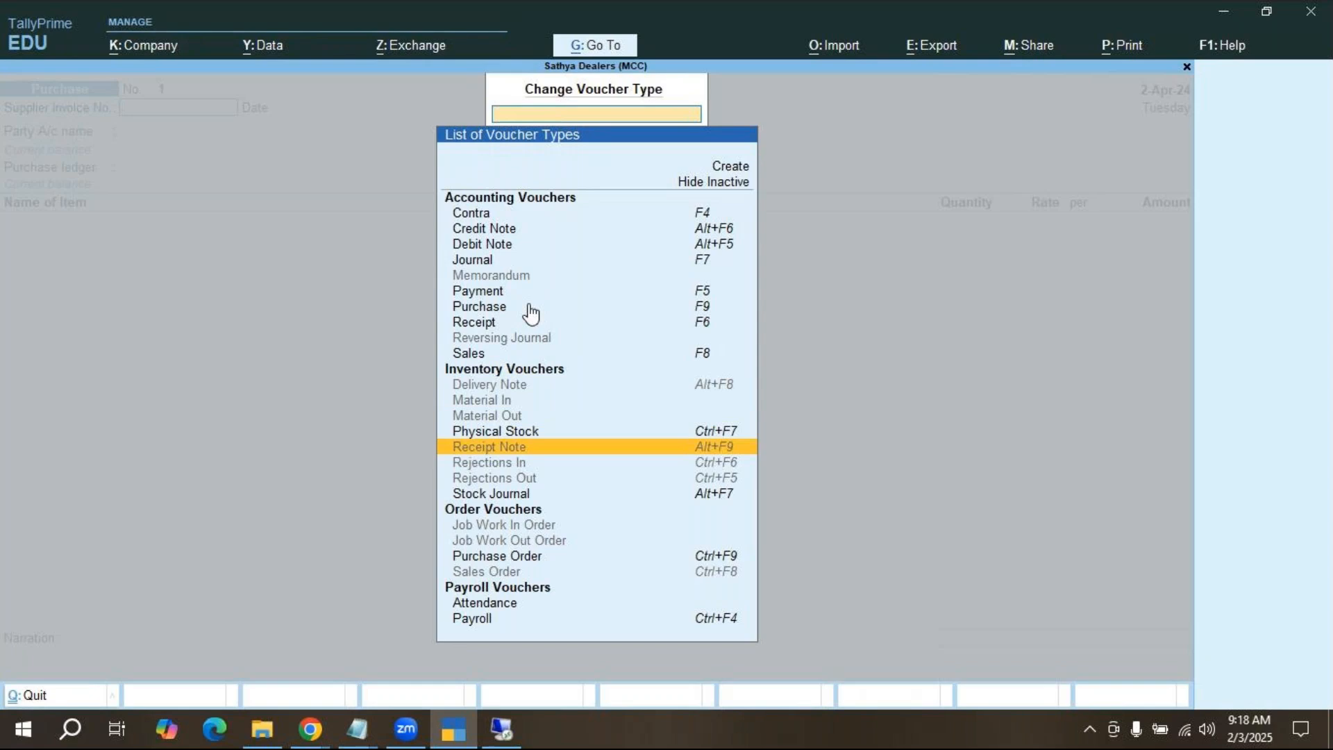
pyautogui.press('Return')
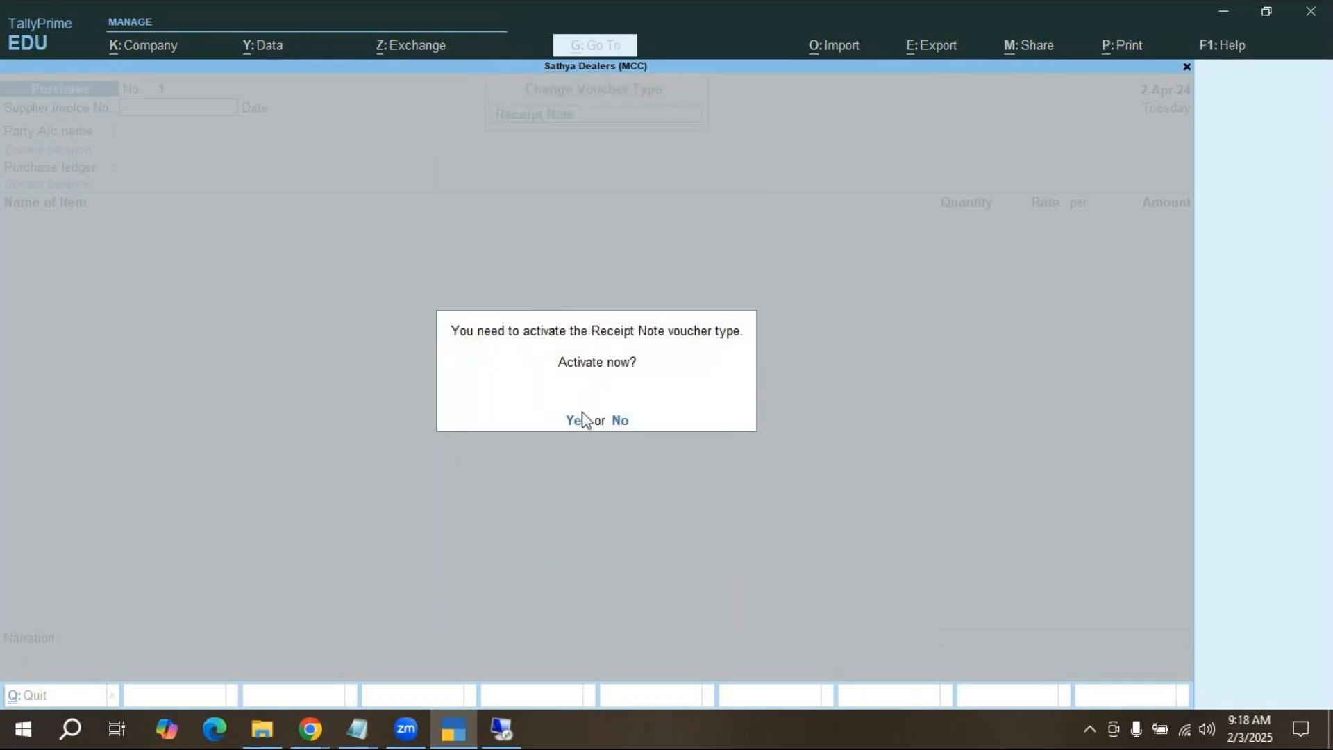
pyautogui.press('Return')
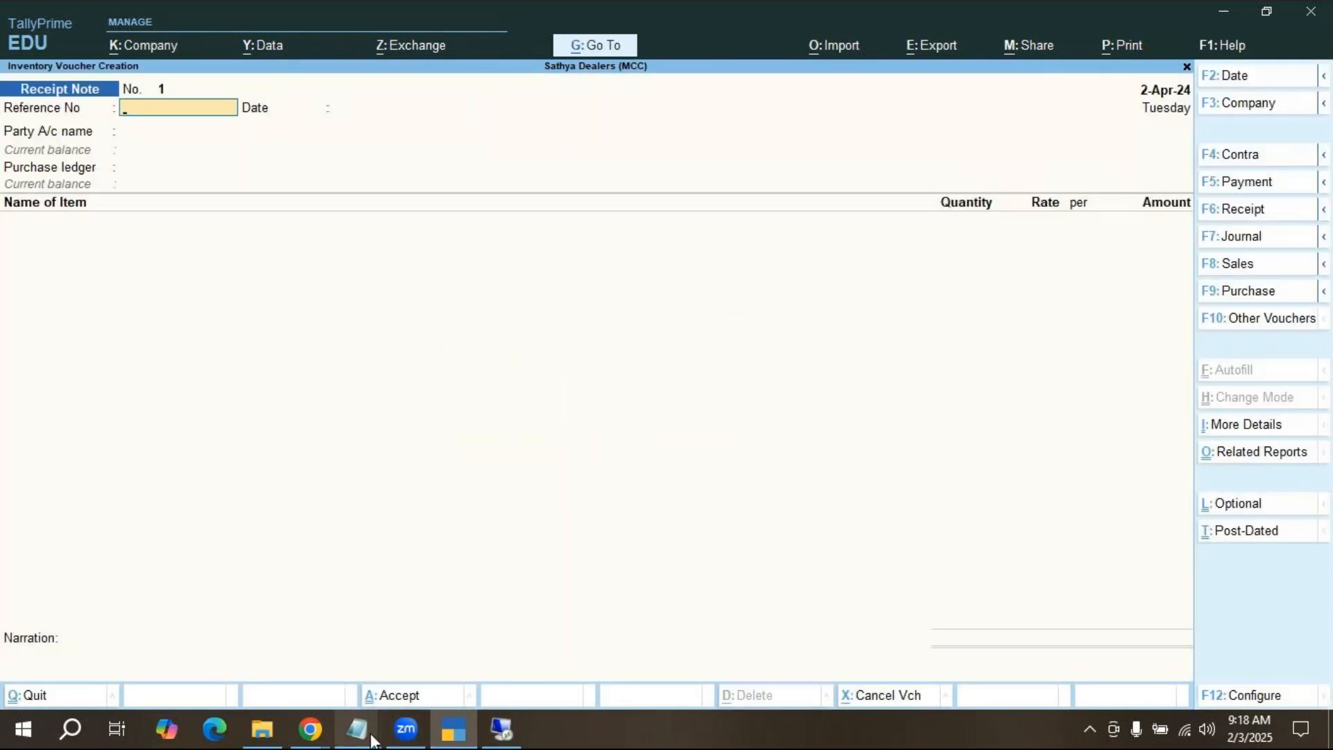
# Add the shortcut Alt+F9 to the receipt note voucher line in the Notepad notes and start a new line.
pyautogui.moveTo(358, 729)
pyautogui.click(433, 644)
pyautogui.write('Alt+F9')
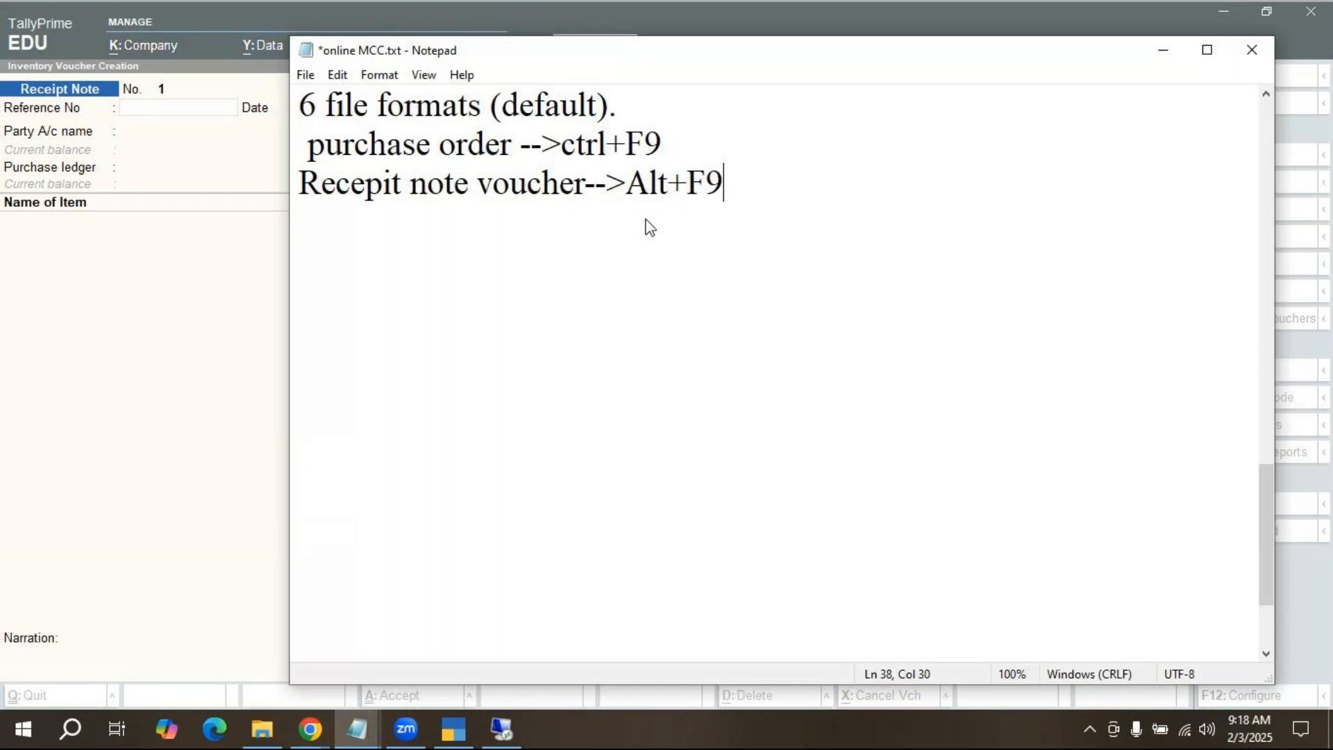
pyautogui.press('Return')
# Back in TallyPrime, enter reference number 1, date 2-Apr-24 and party account A -Soft (Sup) in the receipt note.
pyautogui.click(455, 731)
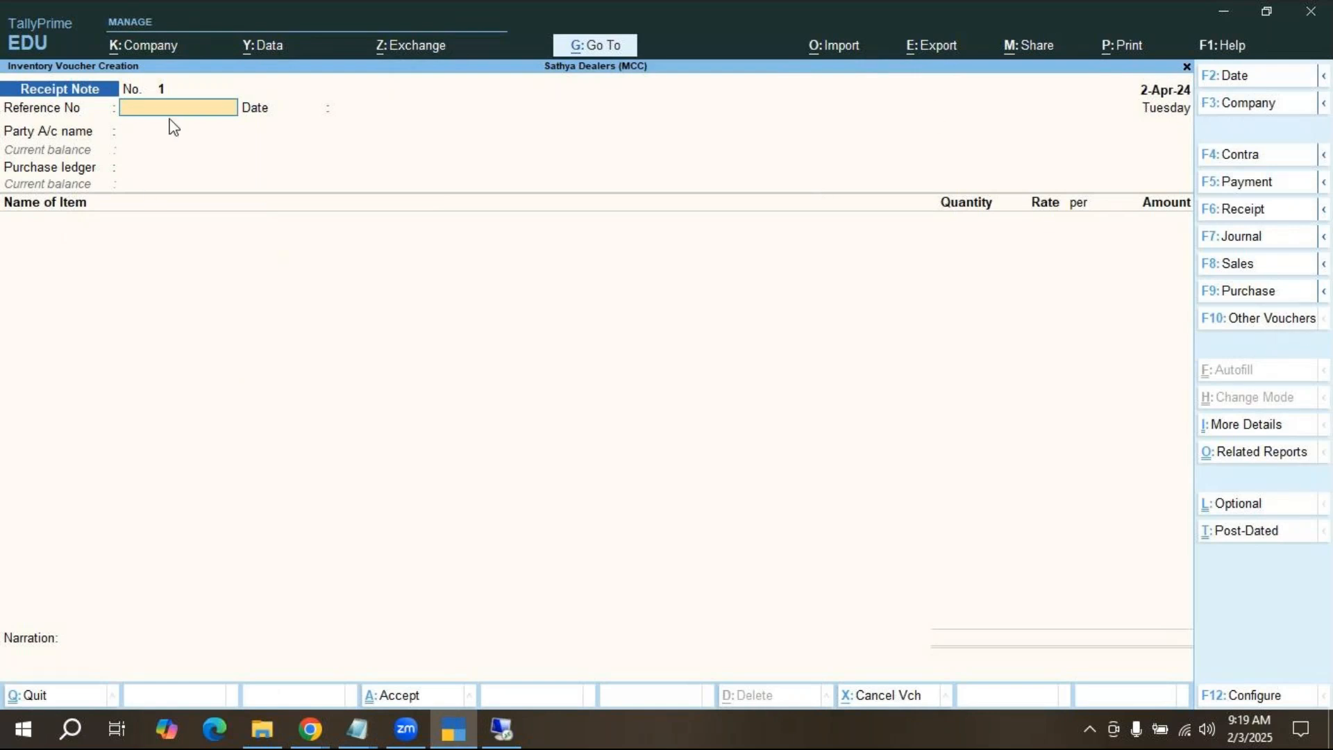
pyautogui.write('1')
pyautogui.press('Return')
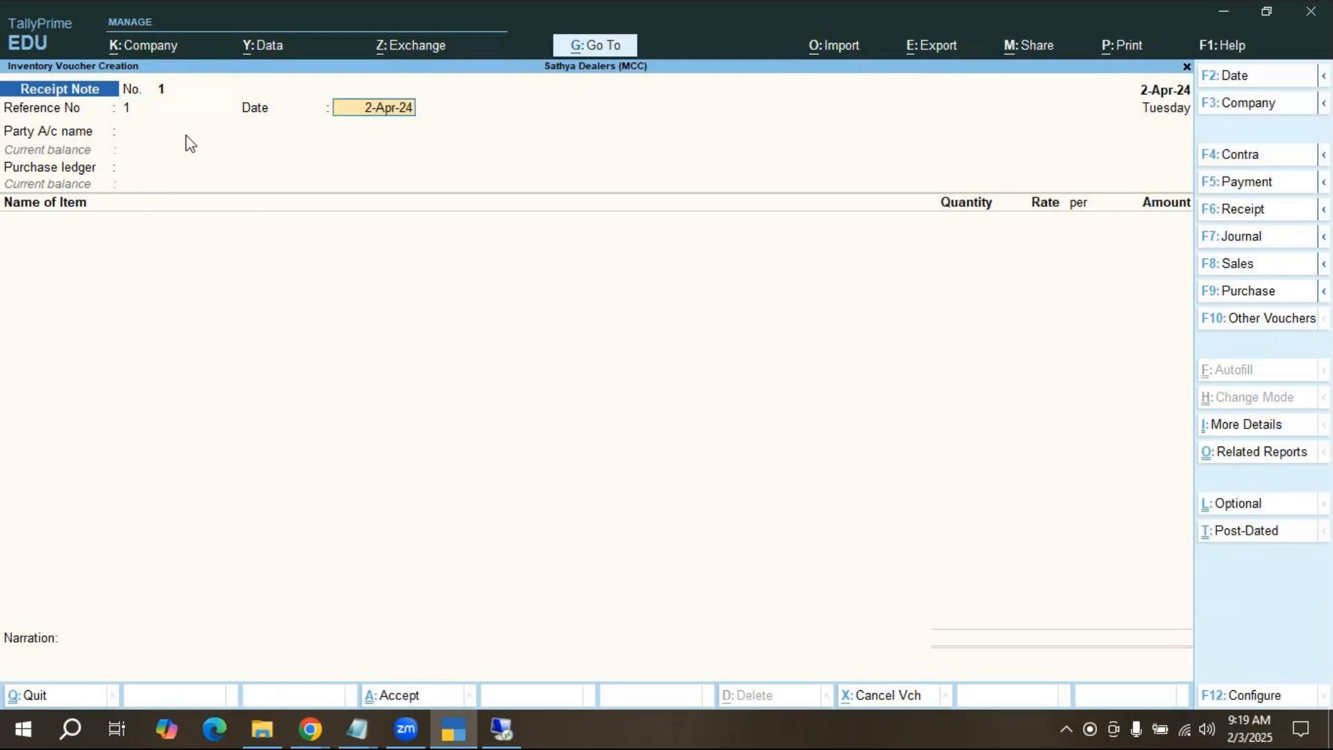
pyautogui.press('Return')
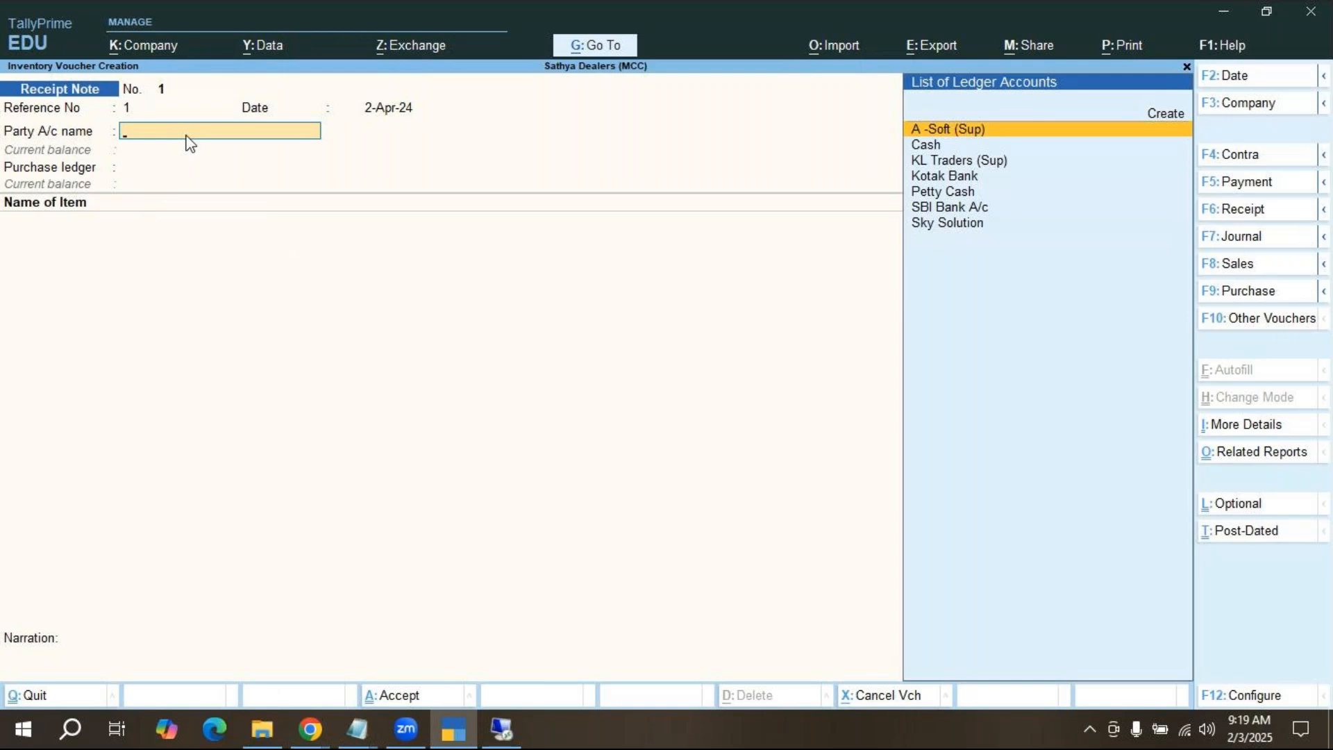
pyautogui.press('Return')
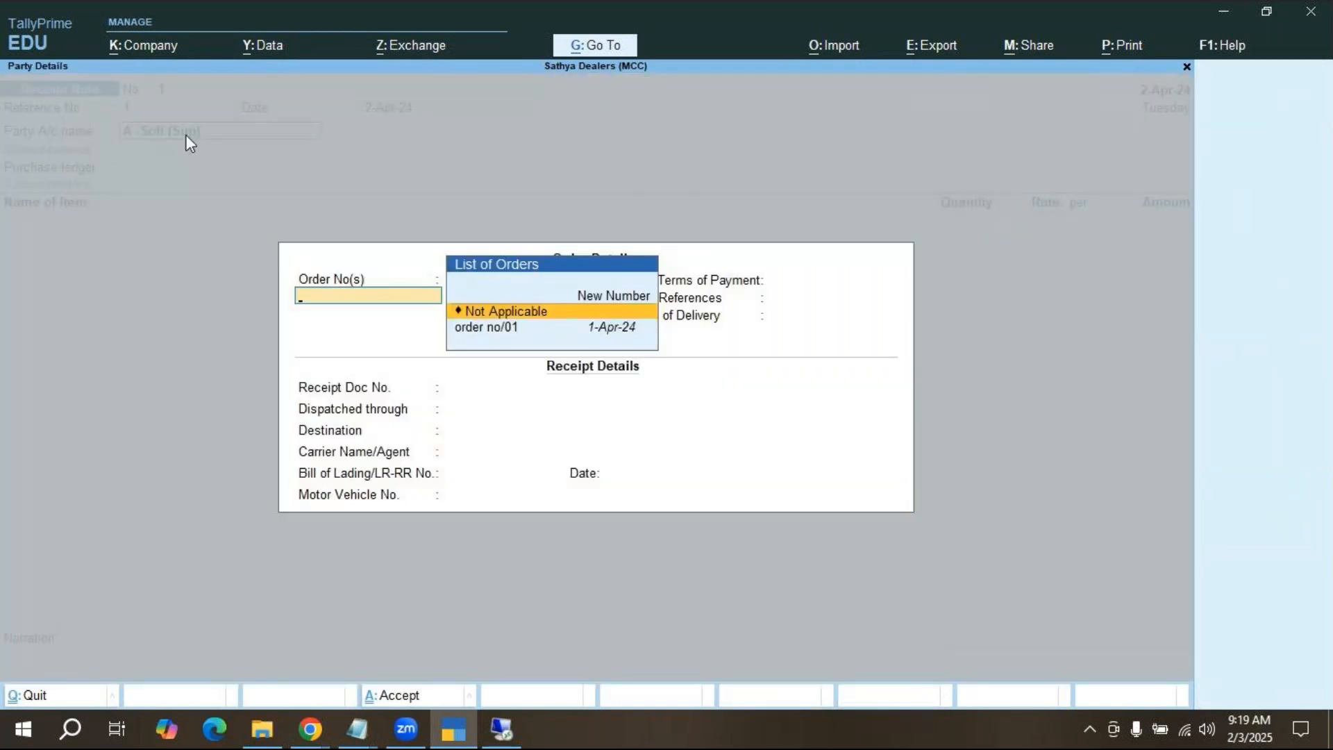
pyautogui.press('Escape')
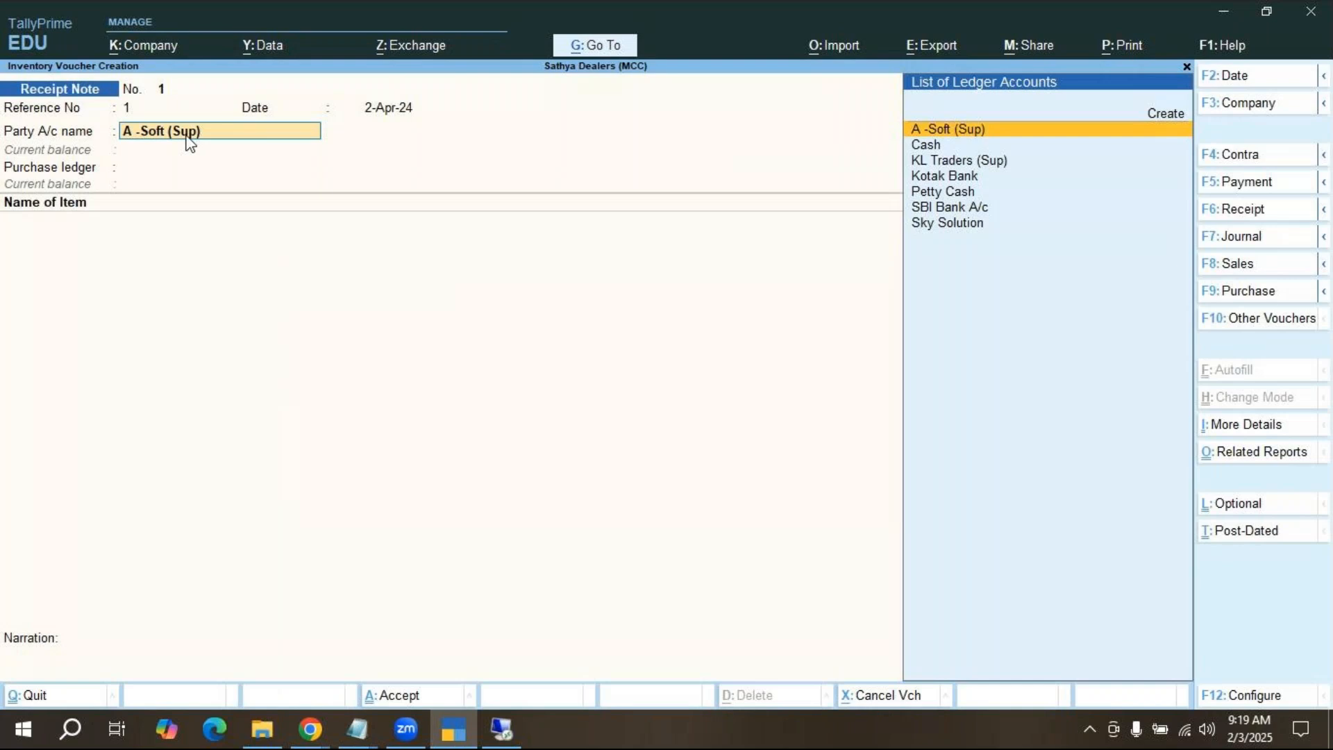
pyautogui.press('Return')
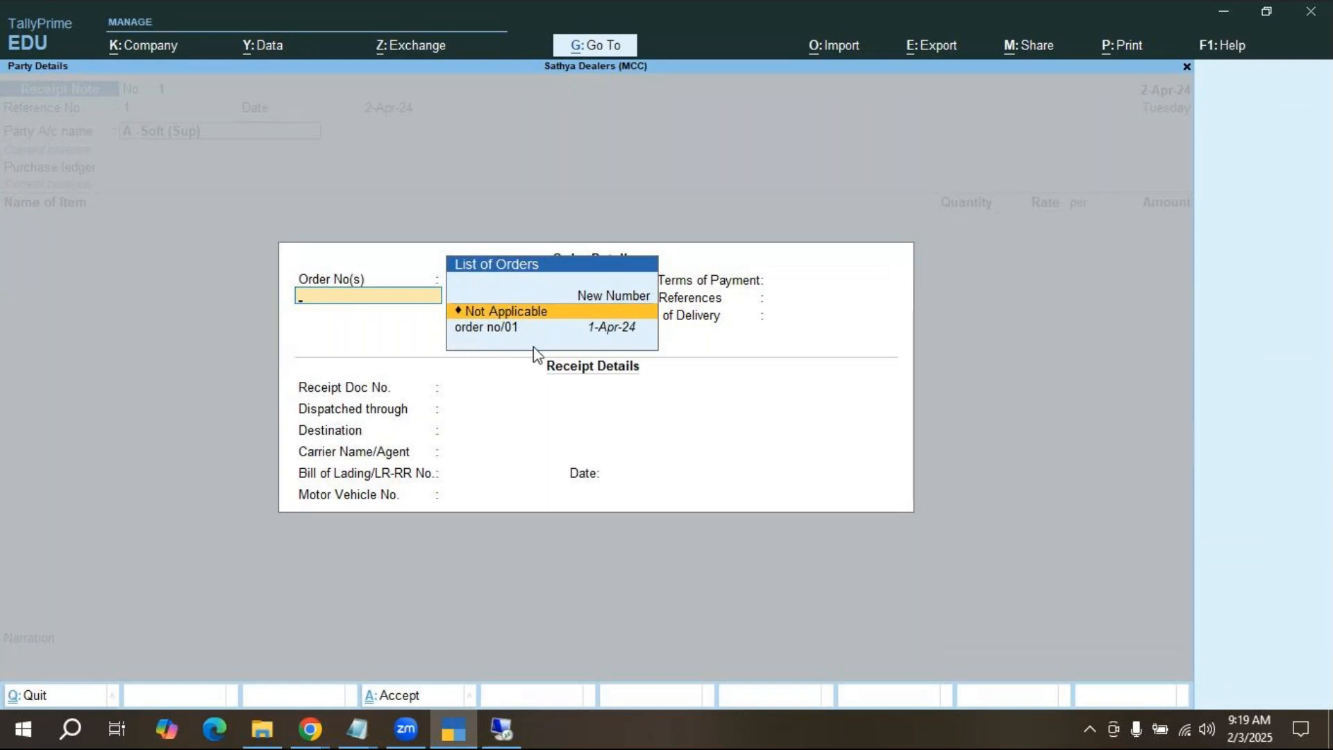
# Link the receipt note to the purchase order order no/01 and leave the remaining order and receipt details empty.
pyautogui.press('Down')
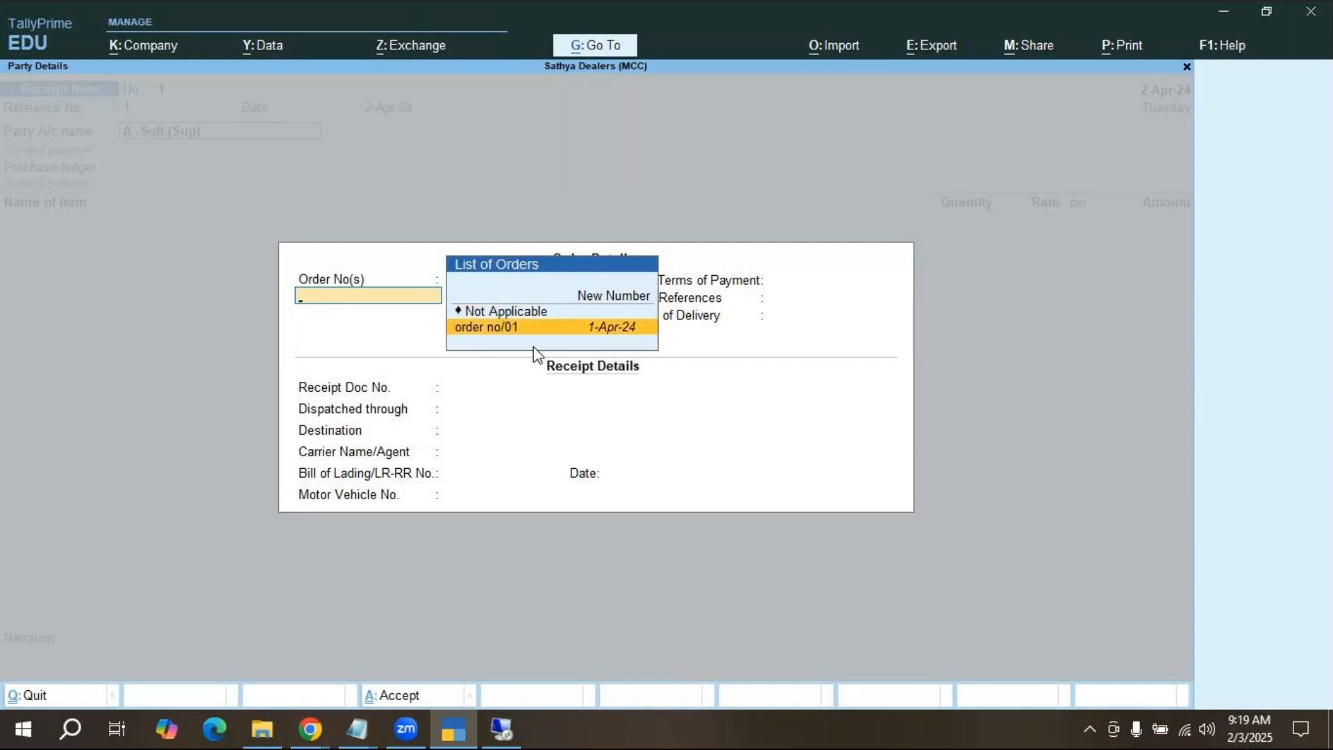
pyautogui.press('Return')
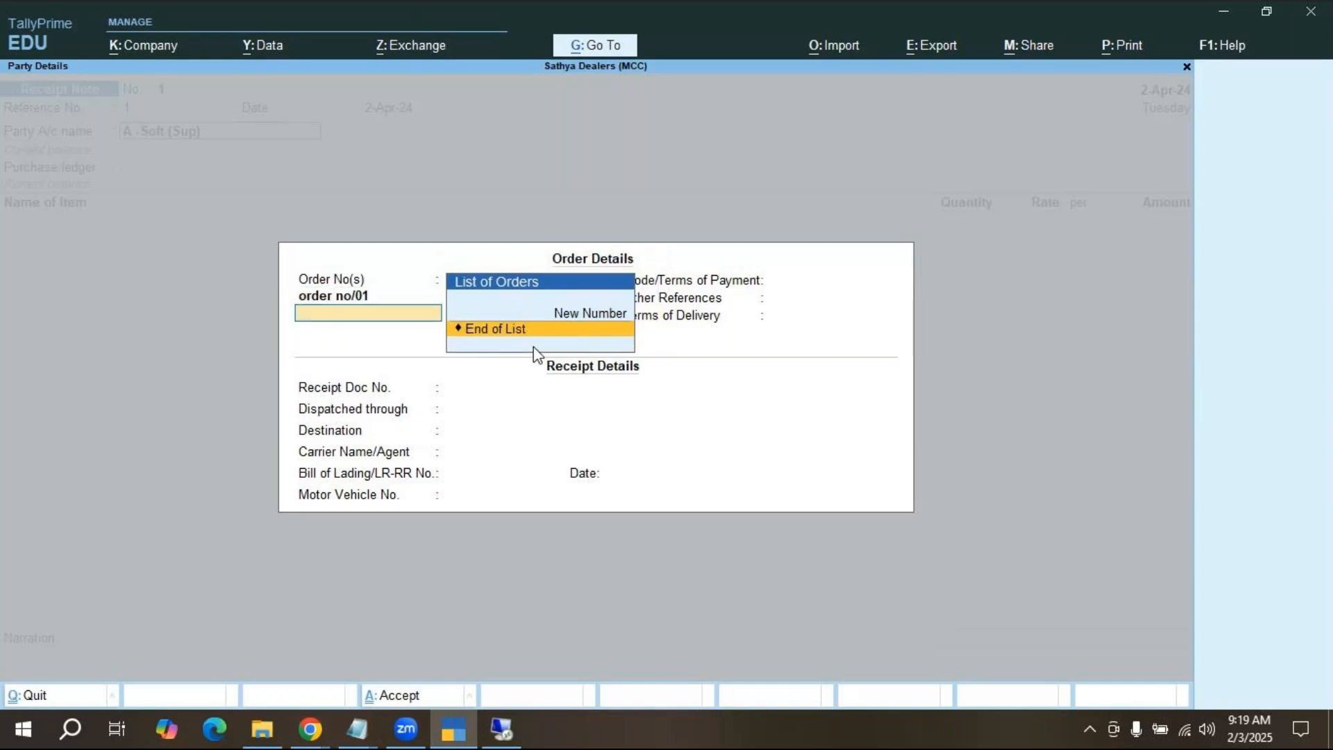
pyautogui.press('Return')
pyautogui.press('Return')
pyautogui.press('Return')
pyautogui.press('Return')
pyautogui.press('Return')
pyautogui.press('Return')
pyautogui.press('Return')
pyautogui.press('Return')
pyautogui.press('Return')
pyautogui.press('Return')
pyautogui.press('Return')
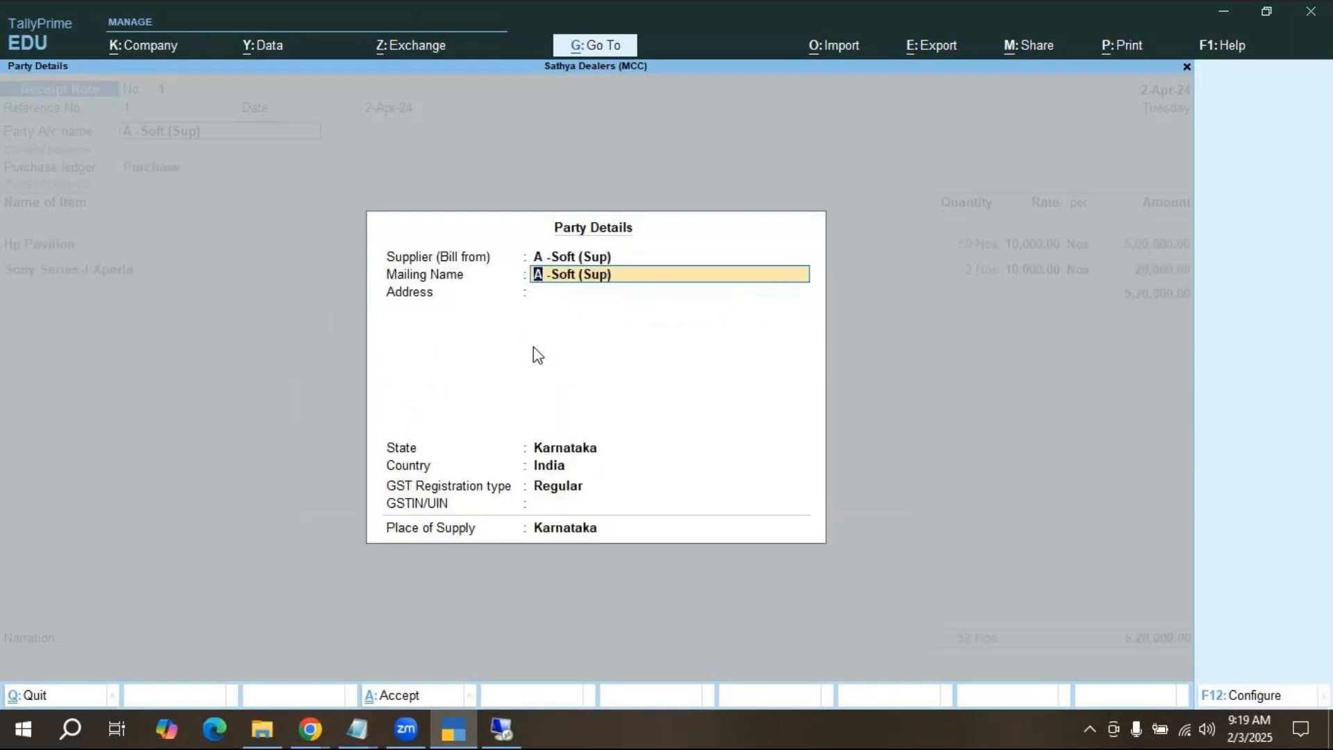
# Accept the party details of supplier A -Soft (Sup) with Karnataka as place of supply and keep the Purchase ledger.
pyautogui.press('Return')
pyautogui.press('Return')
pyautogui.press('Return')
pyautogui.press('Return')
pyautogui.press('Return')
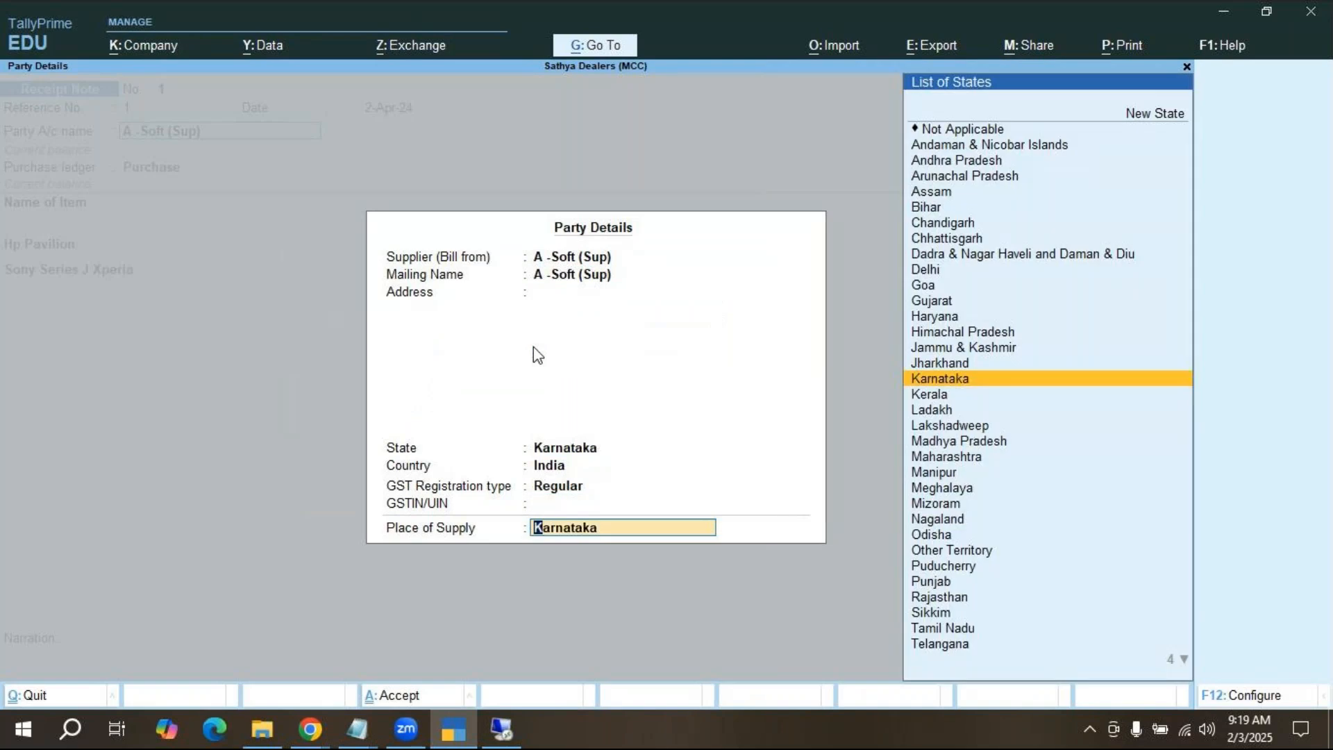
pyautogui.press('Return')
pyautogui.press('Return')
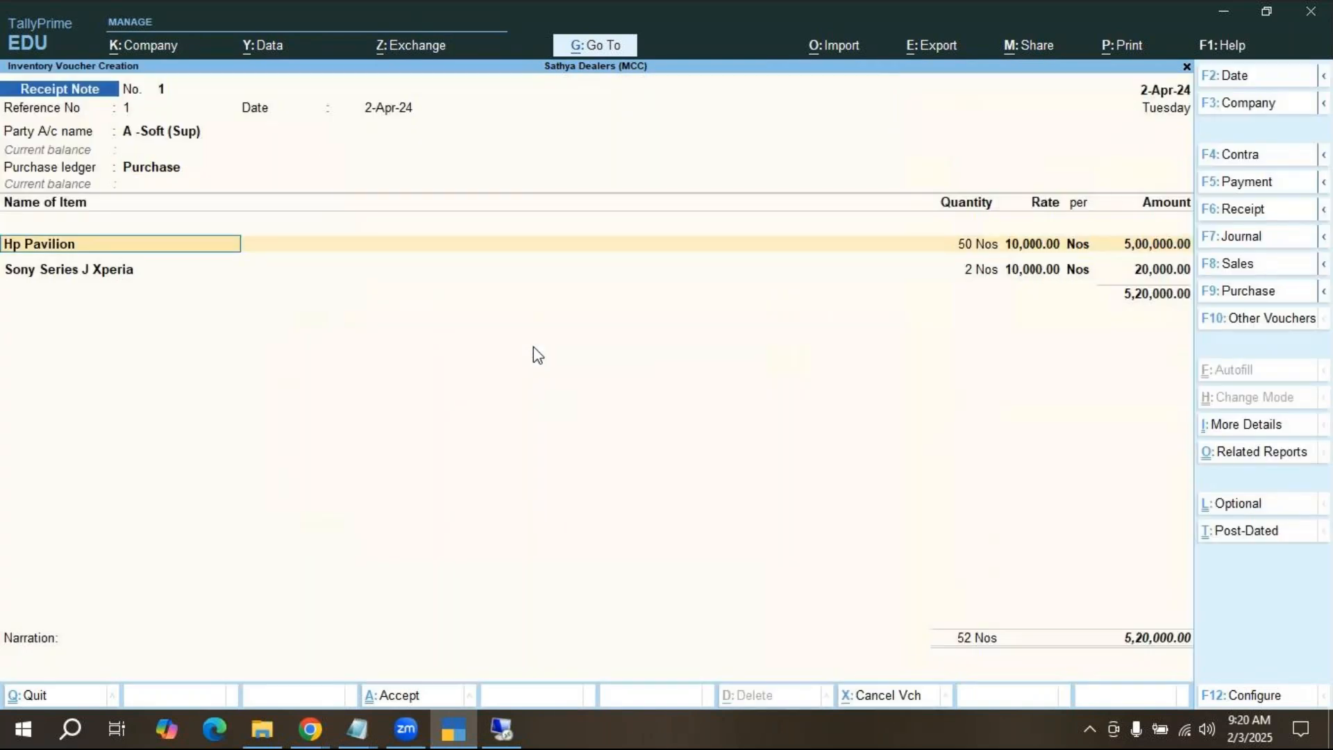
# Accept the Hp Pavilion item allocation with tracking number 1 at location HNM and end its allocation list.
pyautogui.press('Return')
pyautogui.press('Return')
pyautogui.press('Return')
pyautogui.press('Return')
pyautogui.press('Return')
pyautogui.press('Return')
pyautogui.press('Return')
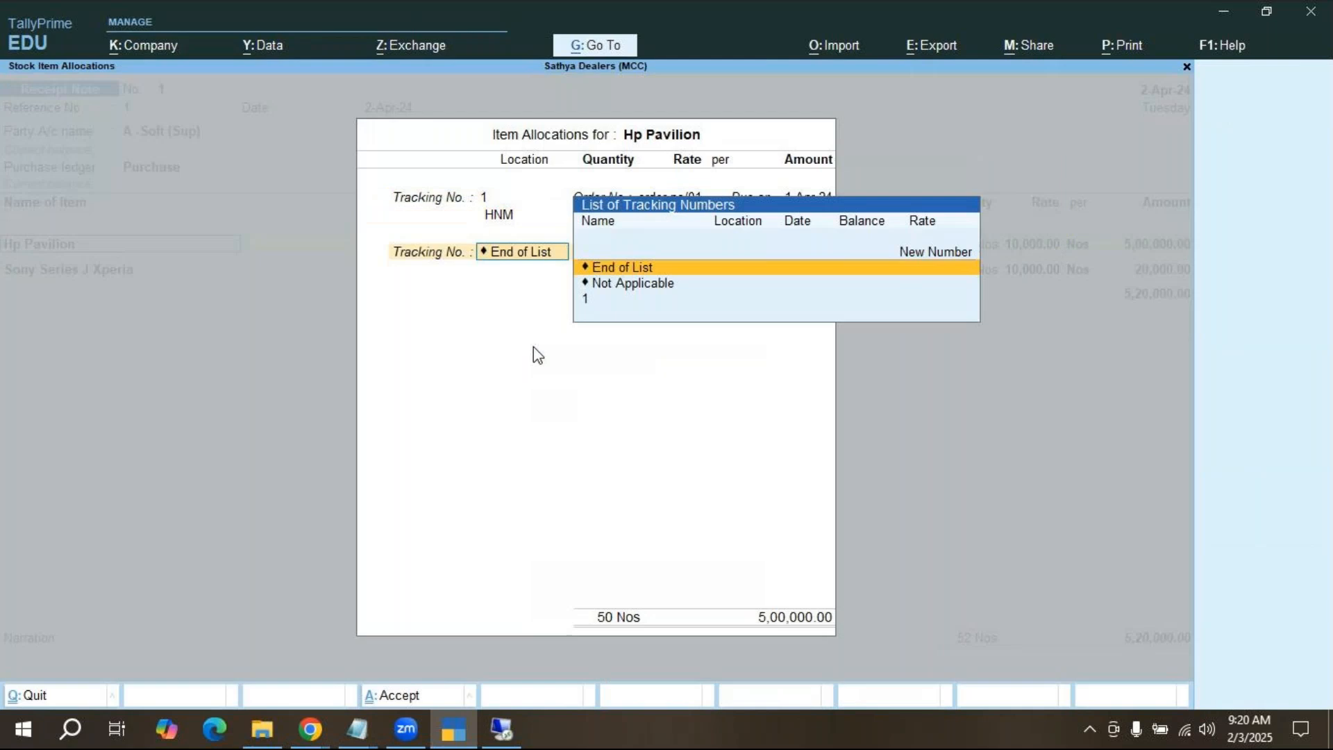
pyautogui.press('Return')
# Accept the Sony Series J Xperia item line with its quantity and rate and end the item list.
pyautogui.press('Return')
pyautogui.press('Return')
pyautogui.press('Return')
pyautogui.press('Return')
pyautogui.press('Return')
pyautogui.press('Return')
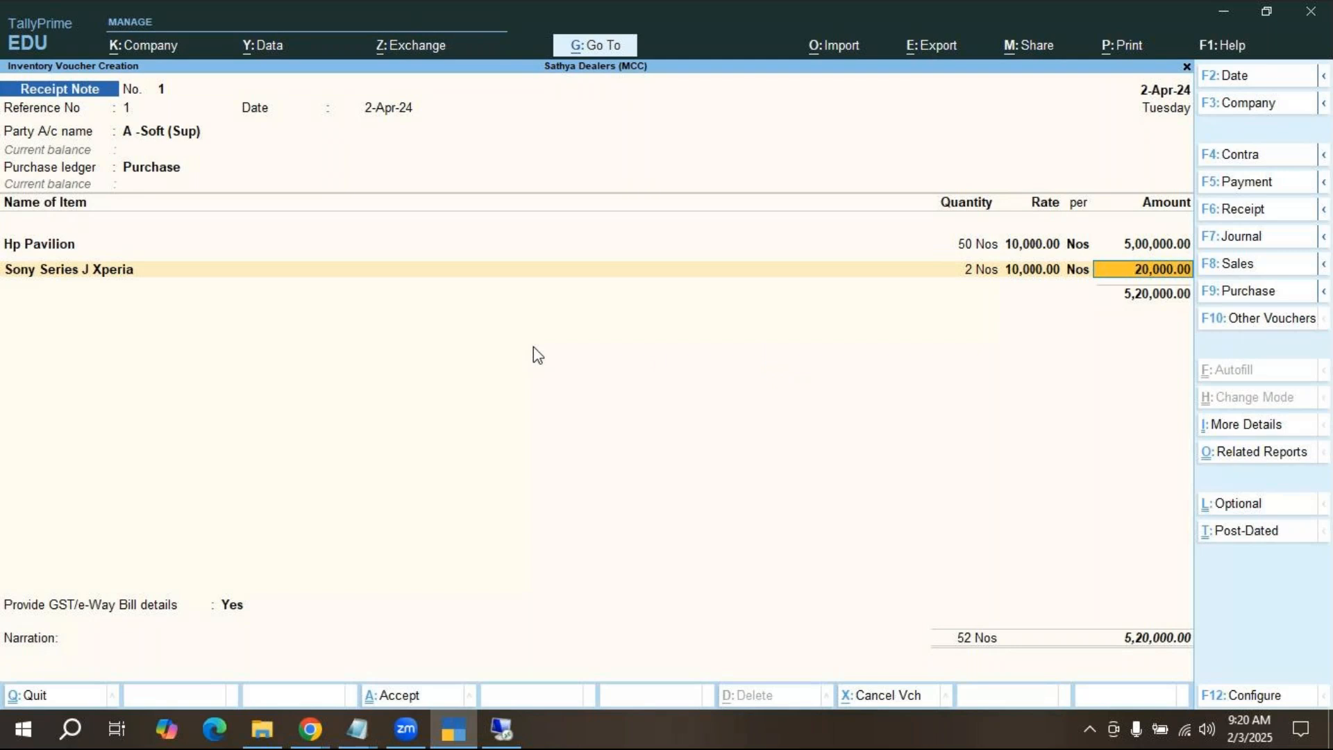
pyautogui.press('Return')
pyautogui.press('Return')
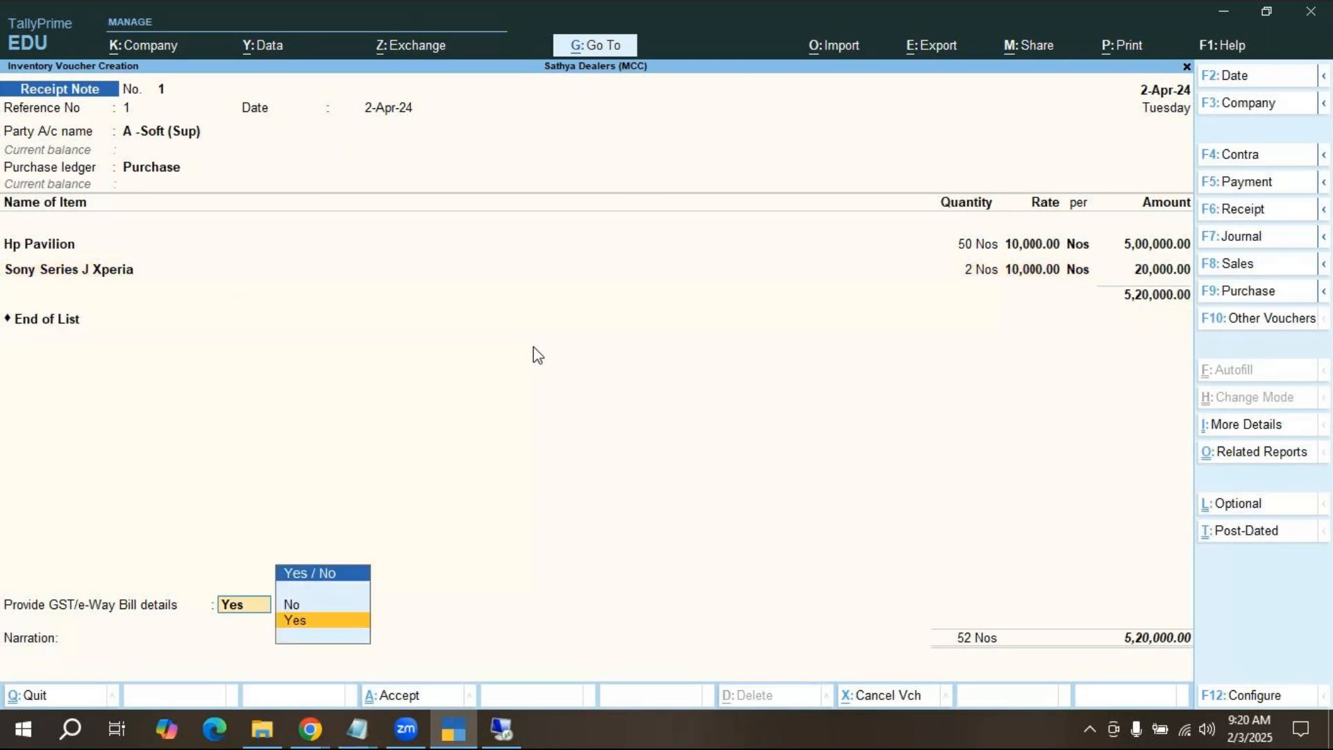
# Set the GST/e-Way Bill details option to No, leave the narration empty and save the receipt note.
pyautogui.press('Up')
pyautogui.press('Return')
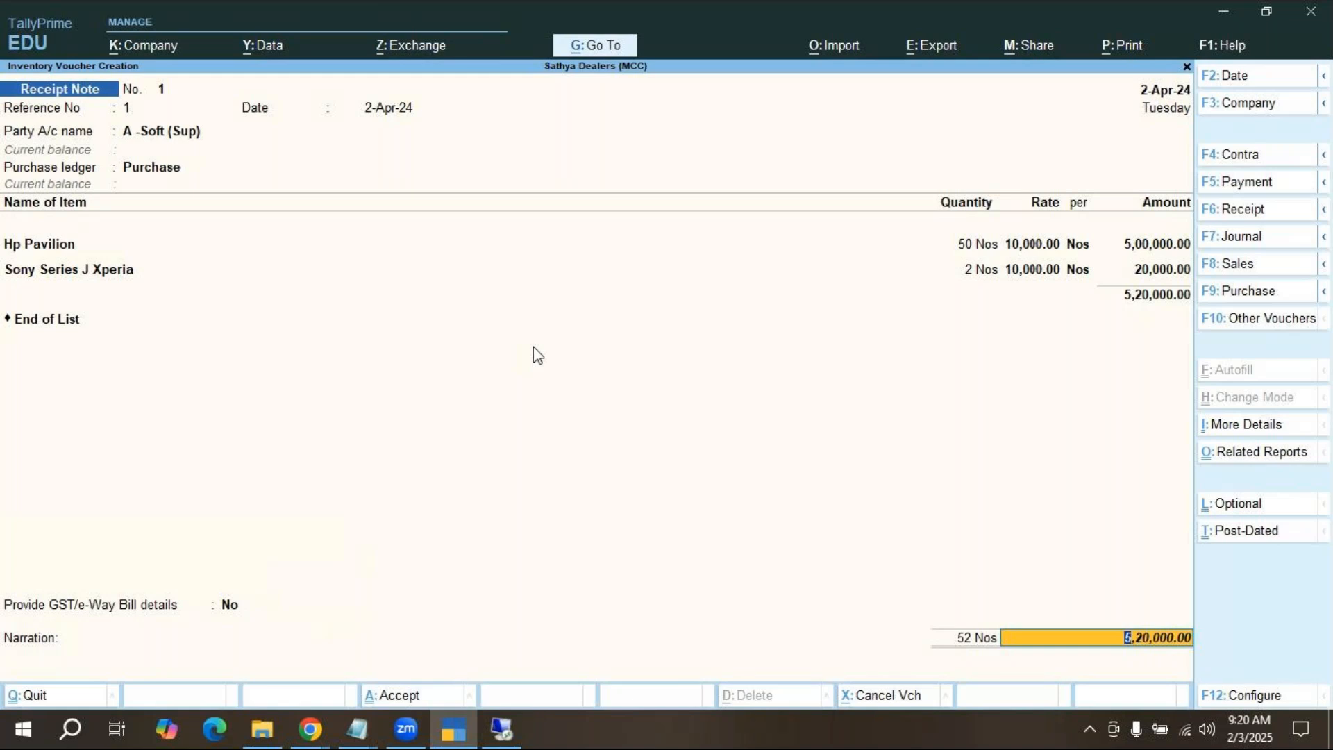
pyautogui.press('Return')
pyautogui.press('Return')
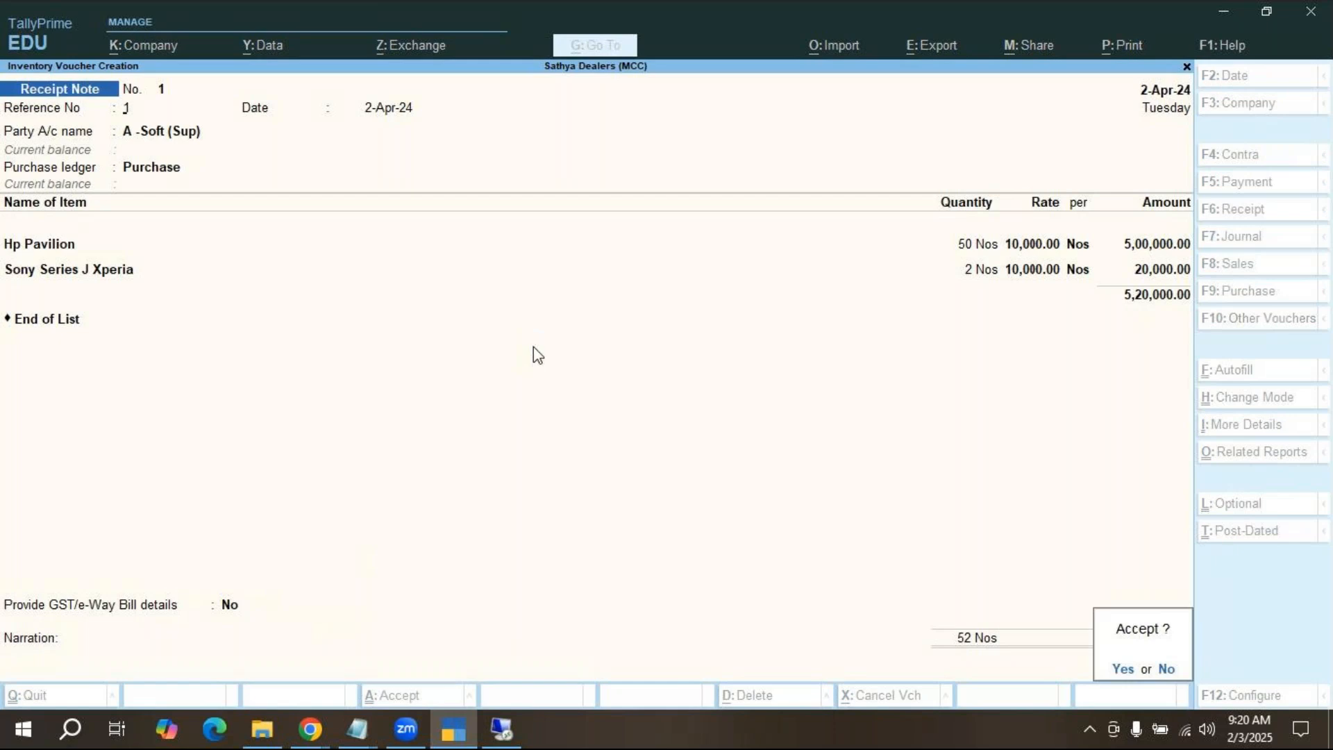
pyautogui.press('Return')
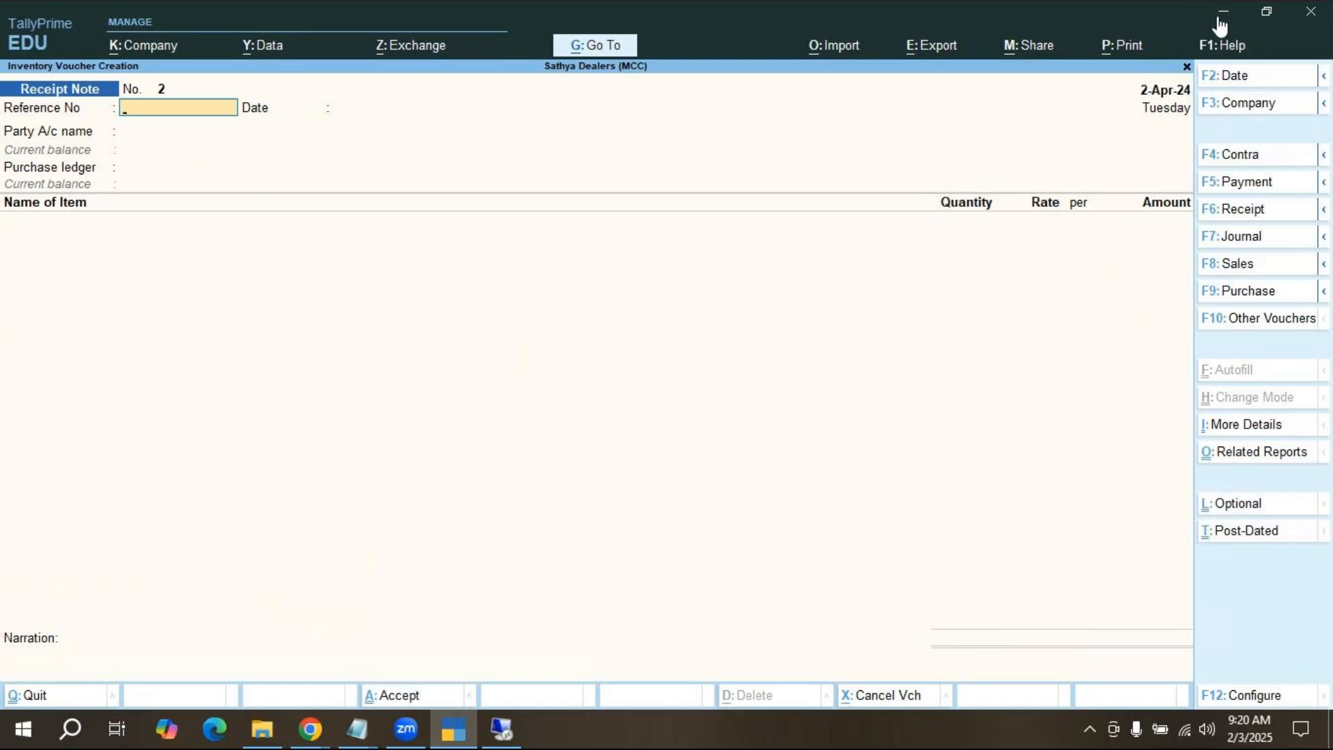
# Quit voucher creation and examine the closing quantities and values in the Stock Summary report.
pyautogui.press('Escape')
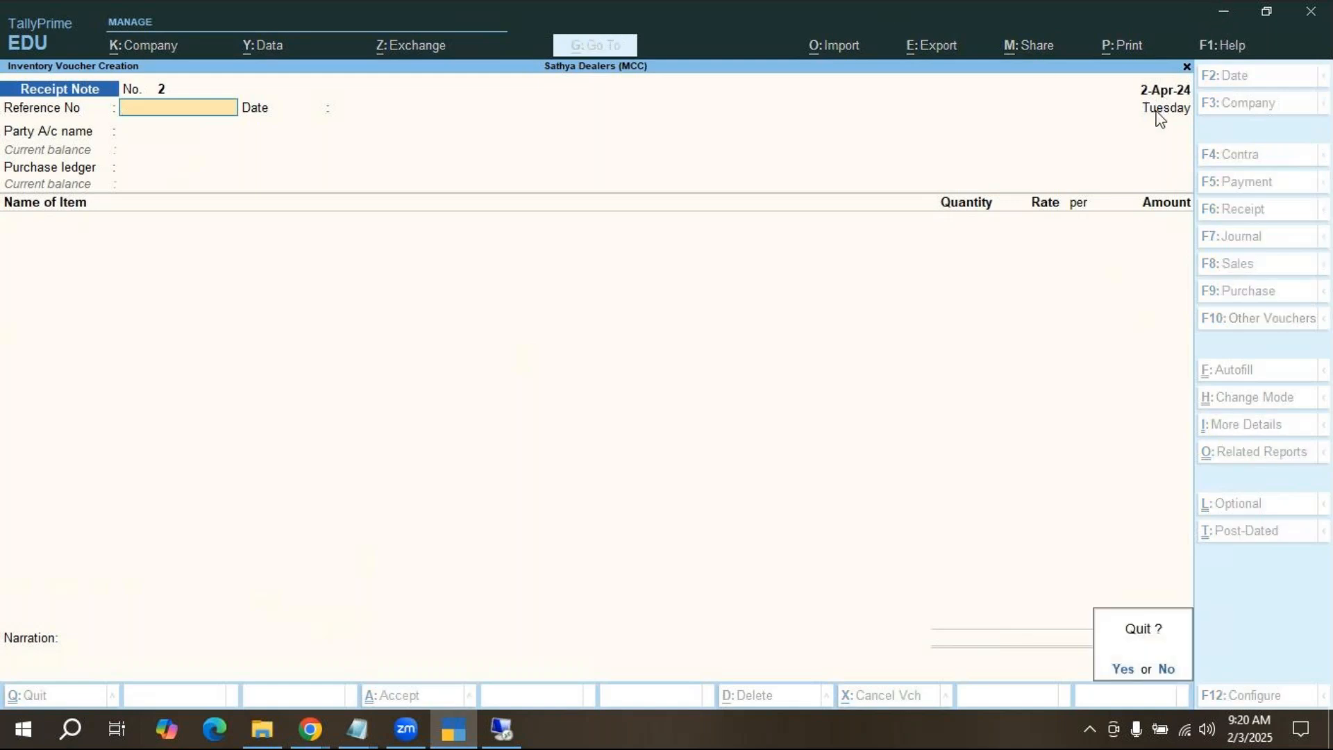
pyautogui.press('y')
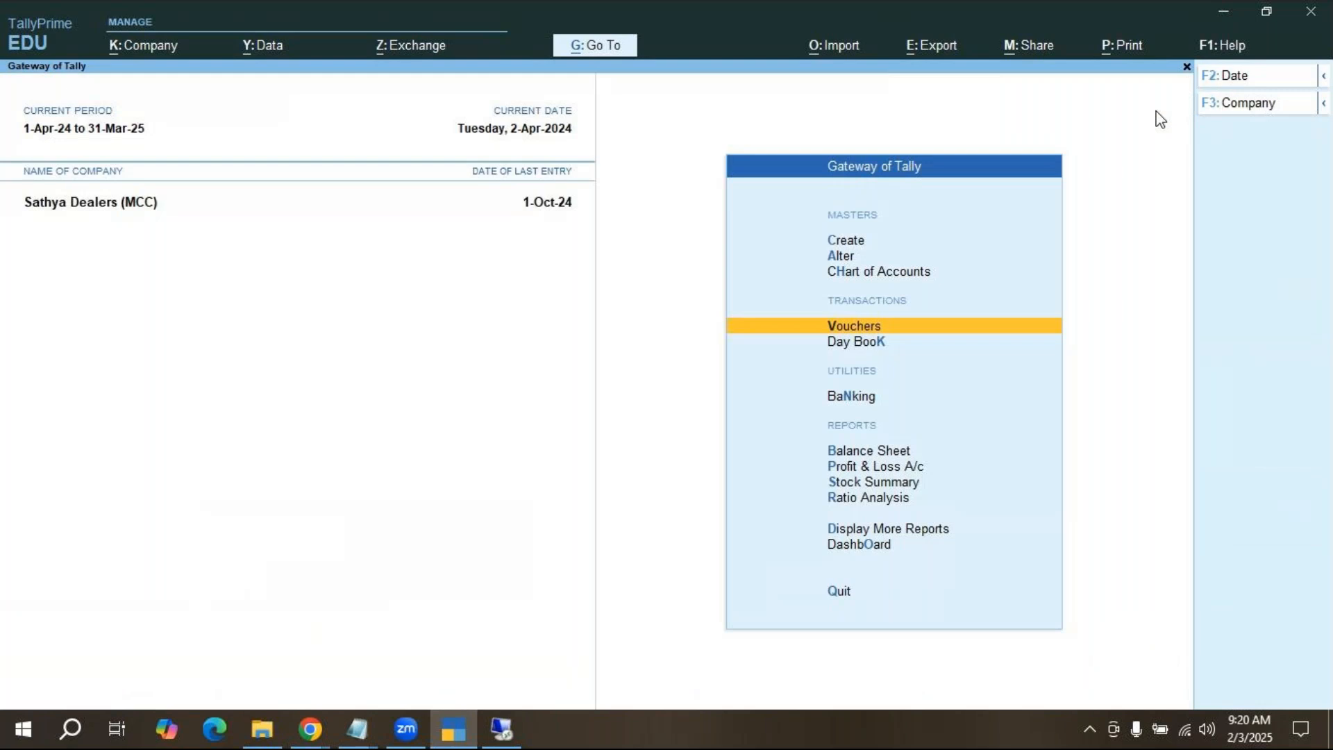
pyautogui.press('Down')
pyautogui.press('Down')
pyautogui.press('Down')
pyautogui.press('Down')
pyautogui.press('Down')
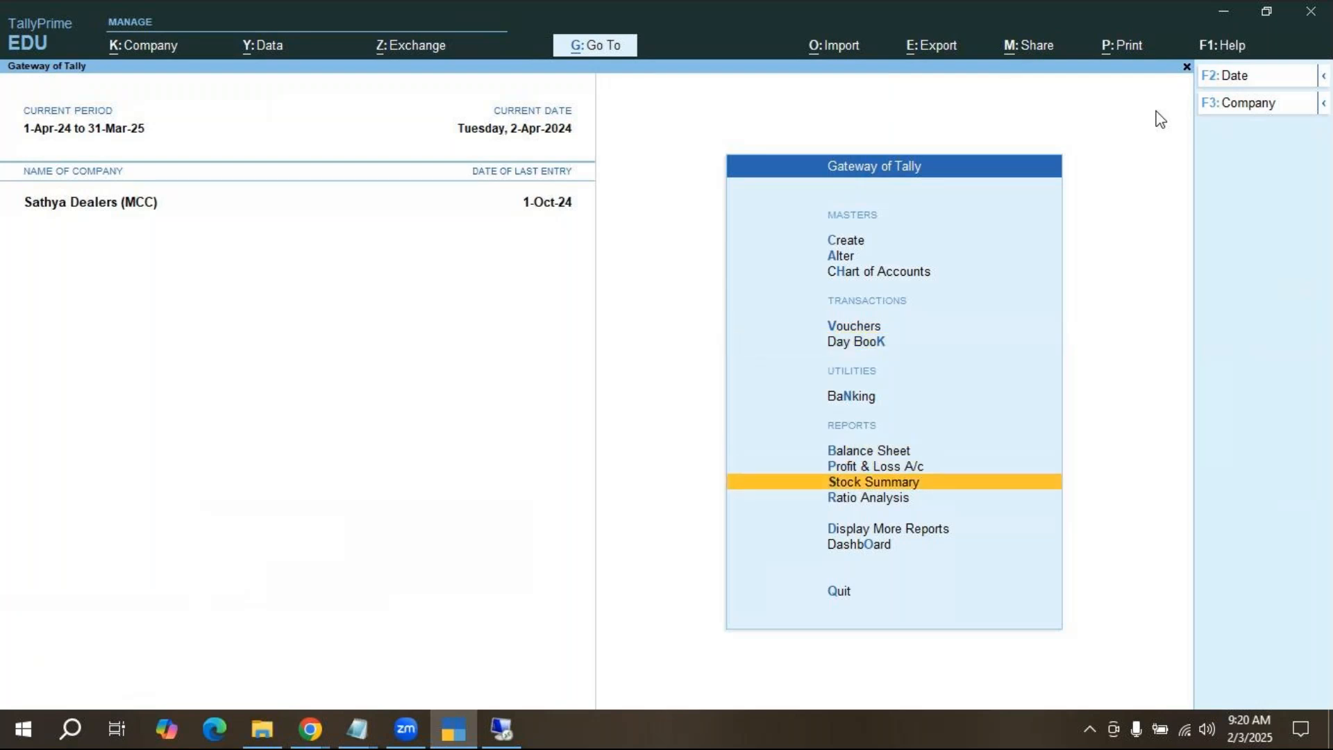
pyautogui.press('Return')
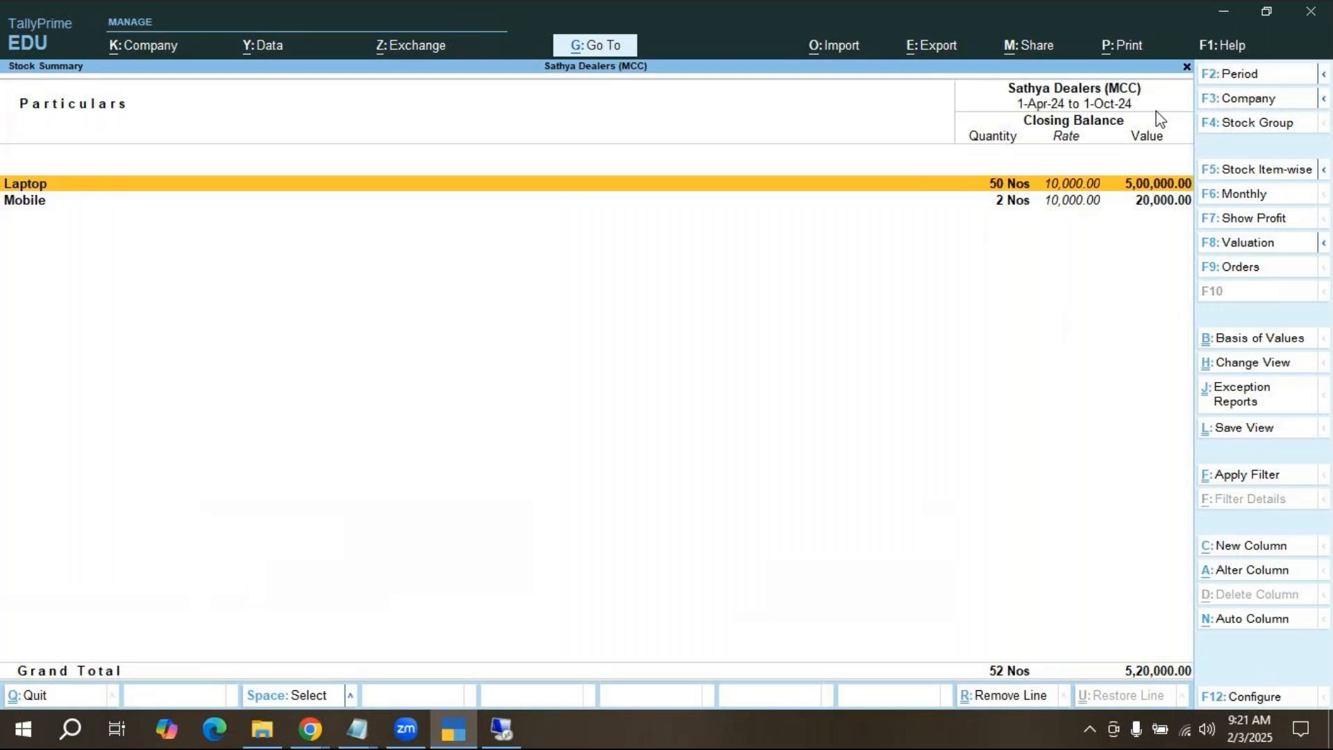
pyautogui.press('Escape')
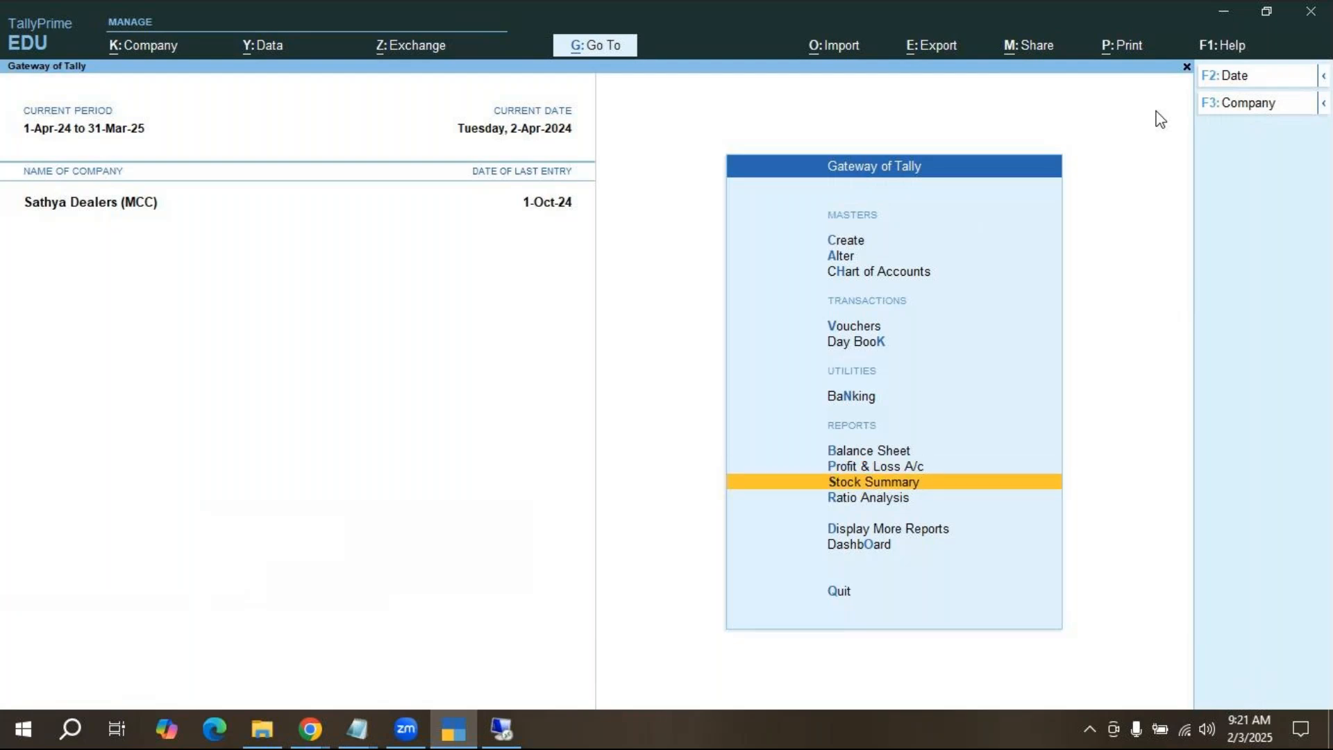
pyautogui.press('Return')
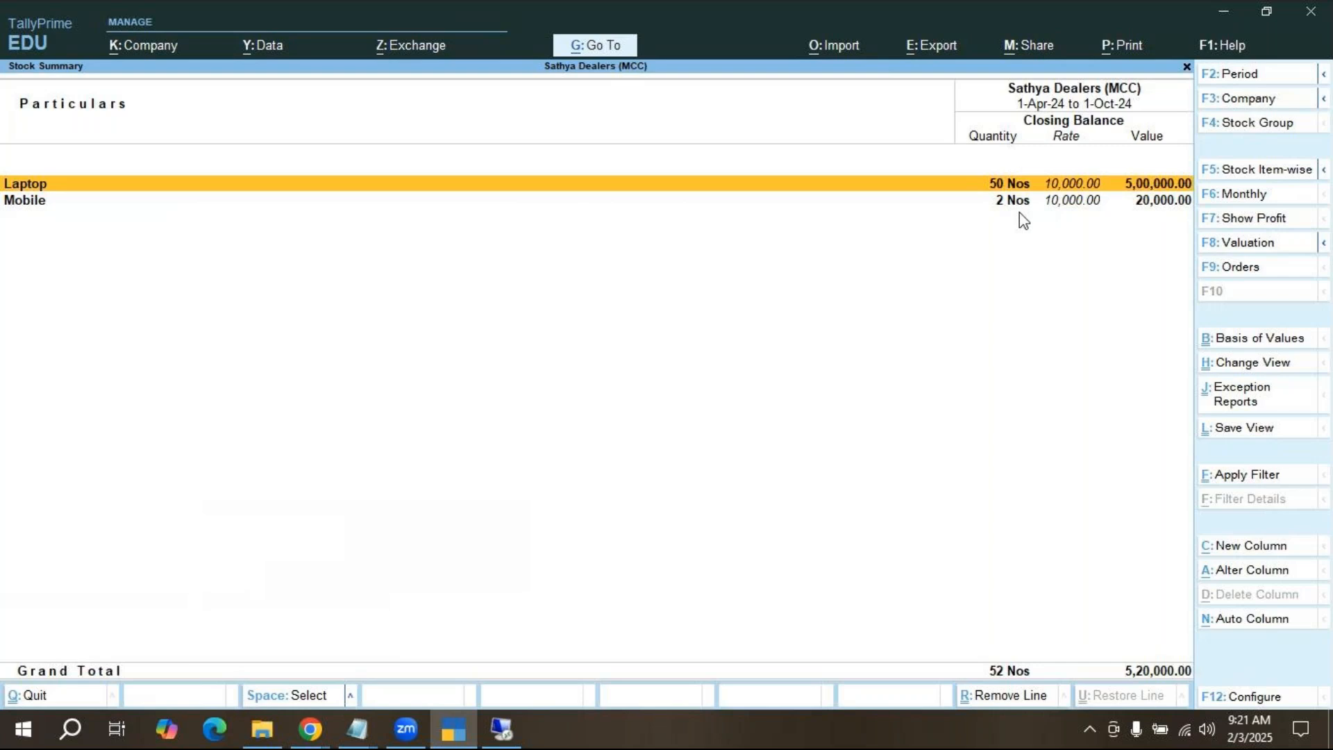
# Leave Stock Summary and examine the Purchase Orders (Due Only) report for outstanding orders.
pyautogui.press('Escape')
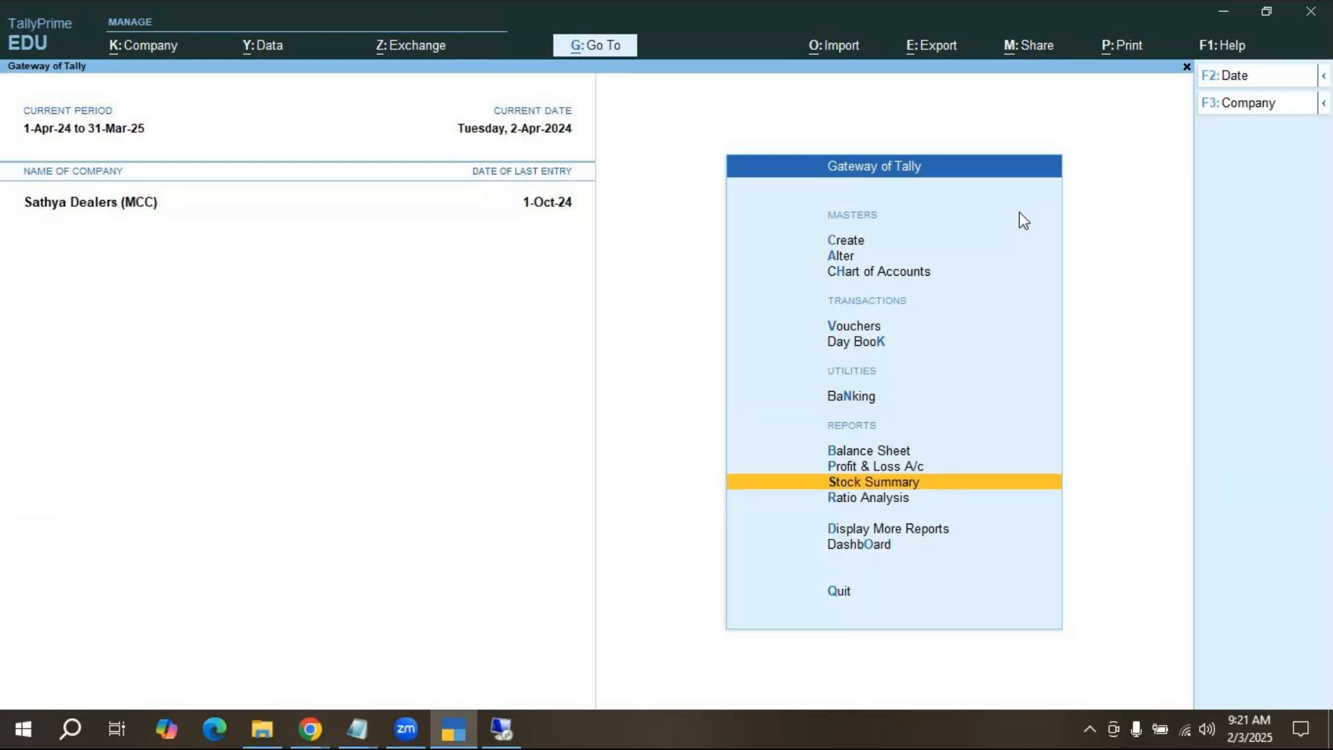
pyautogui.click(613, 50)
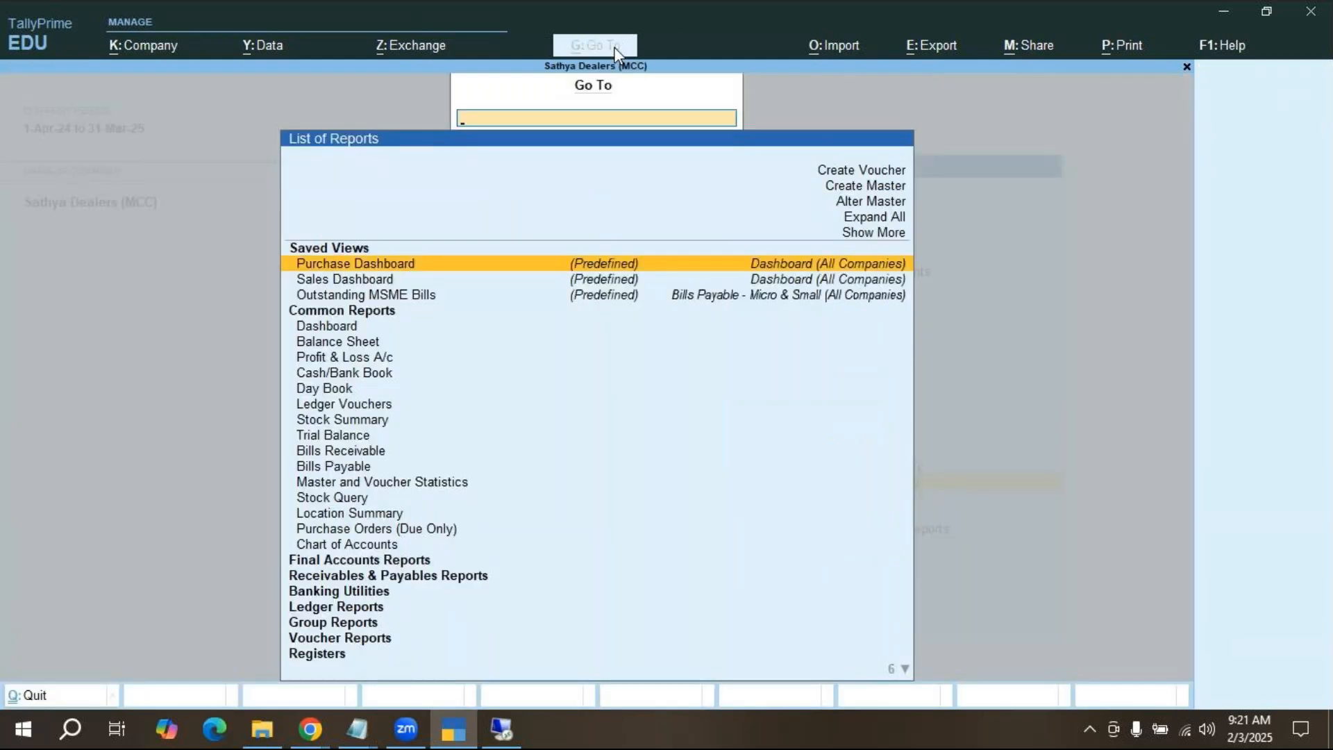
pyautogui.write('Purc')
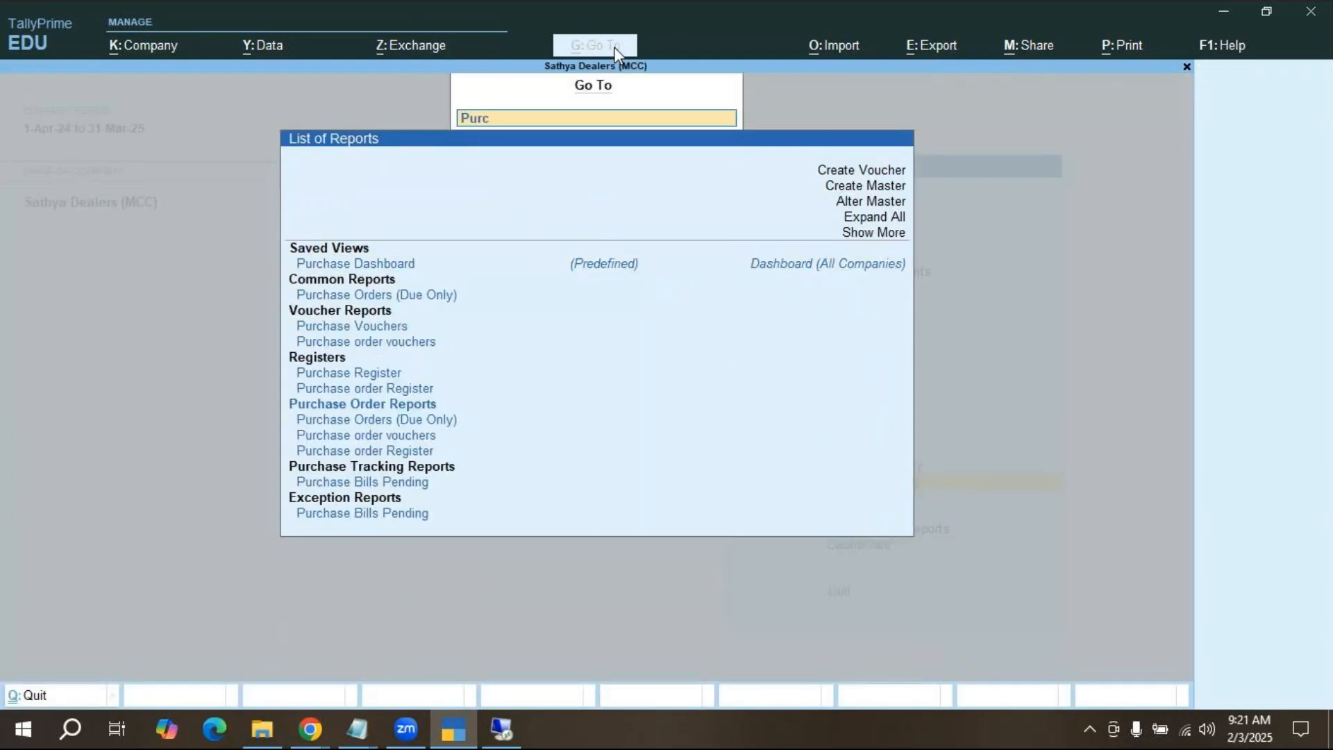
pyautogui.click(440, 297)
pyautogui.press('Return')
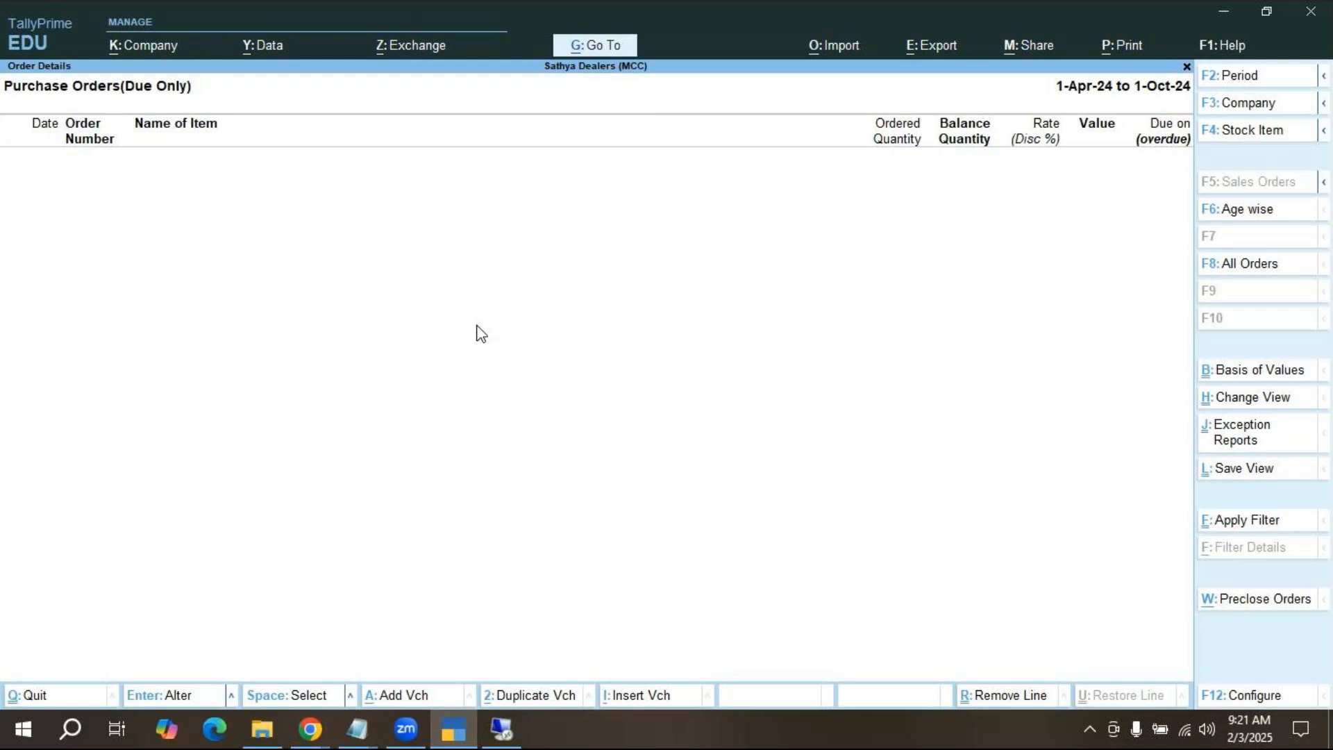
pyautogui.press('Escape')
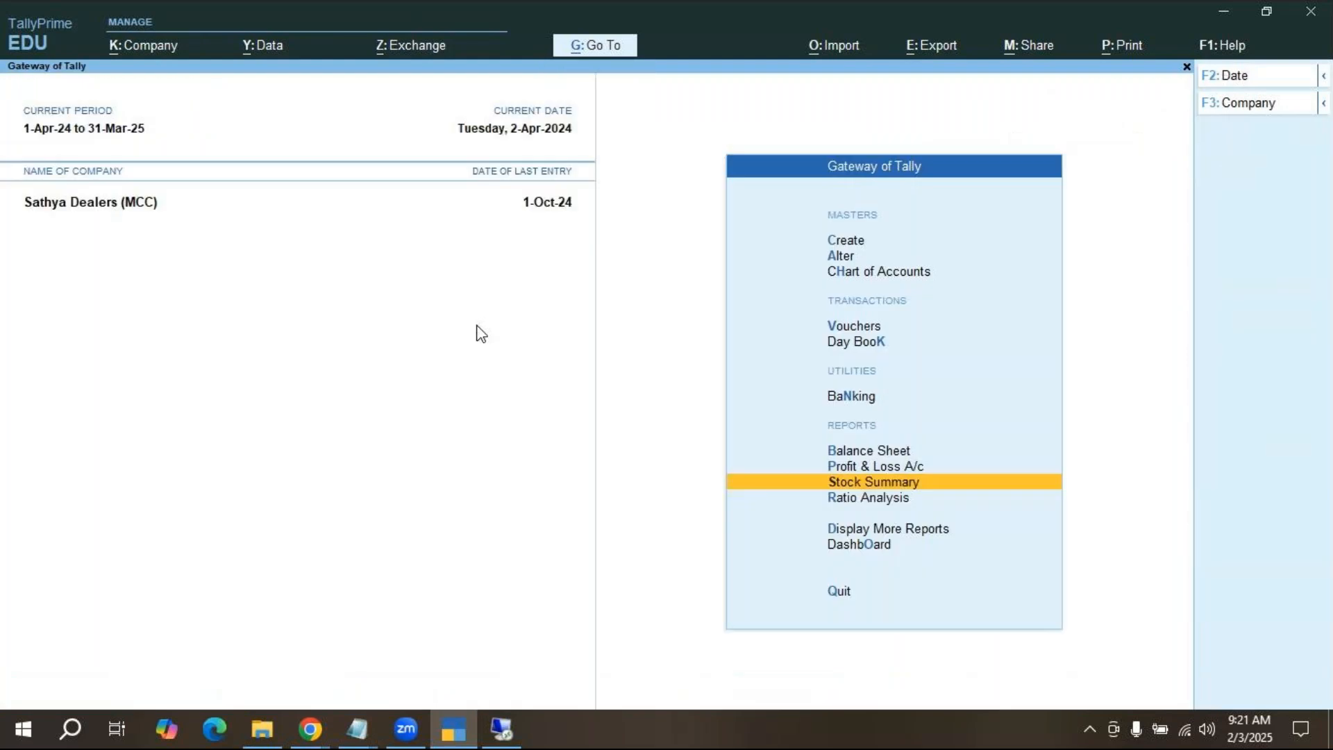
pyautogui.press('Up')
pyautogui.press('Up')
pyautogui.press('Up')
pyautogui.press('Up')
pyautogui.press('Up')
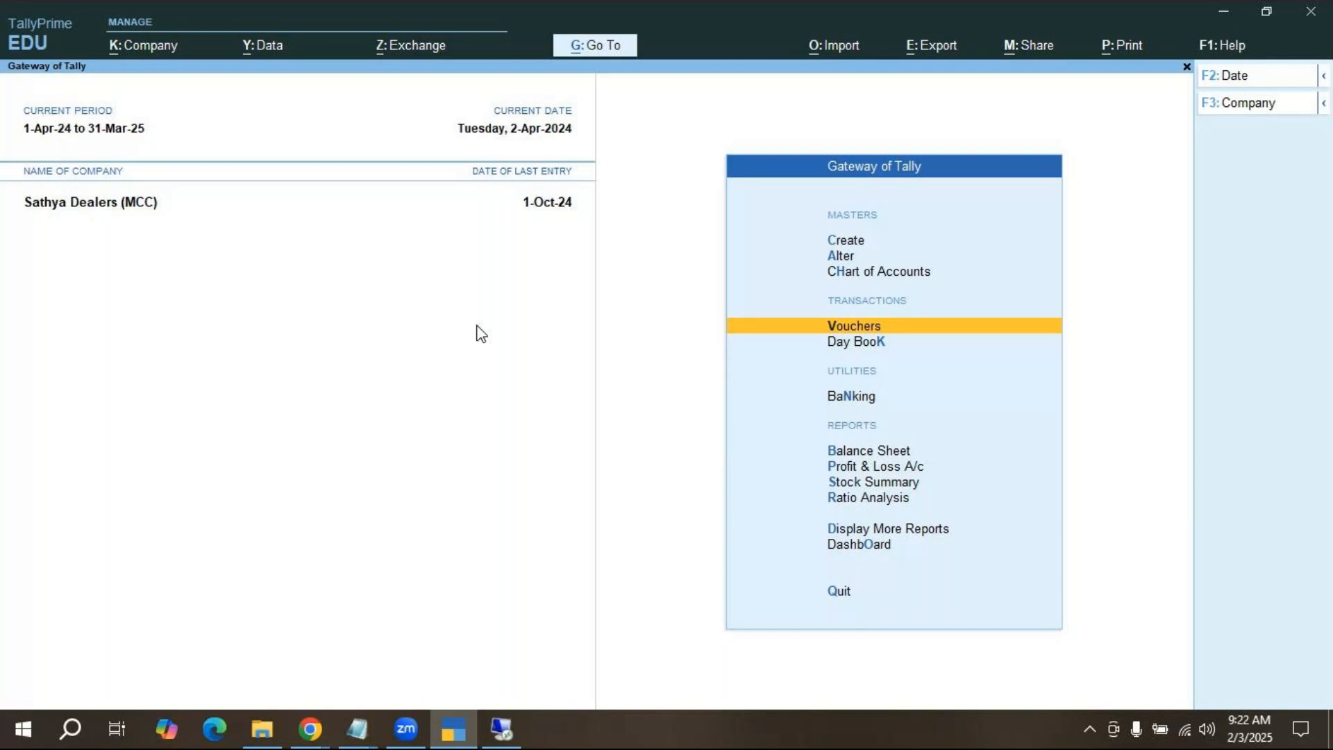
pyautogui.press('Return')
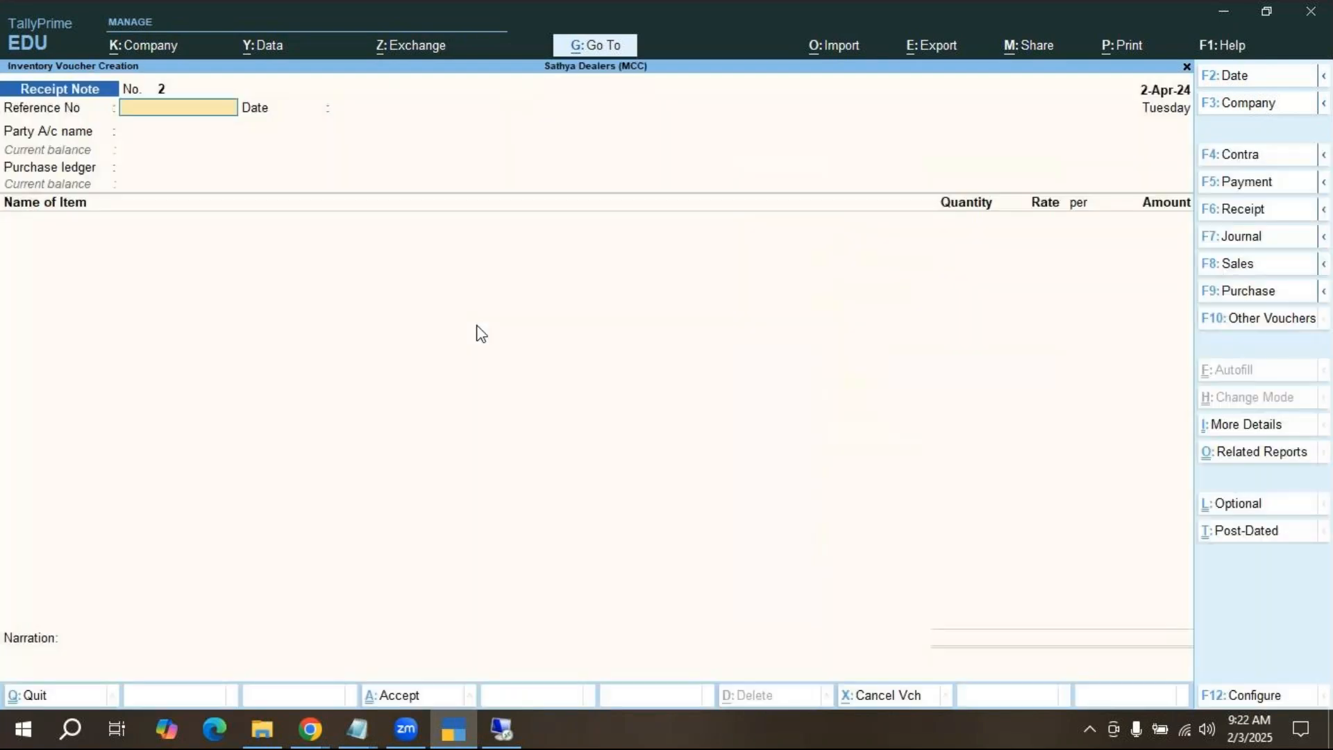
pyautogui.click(1241, 290)
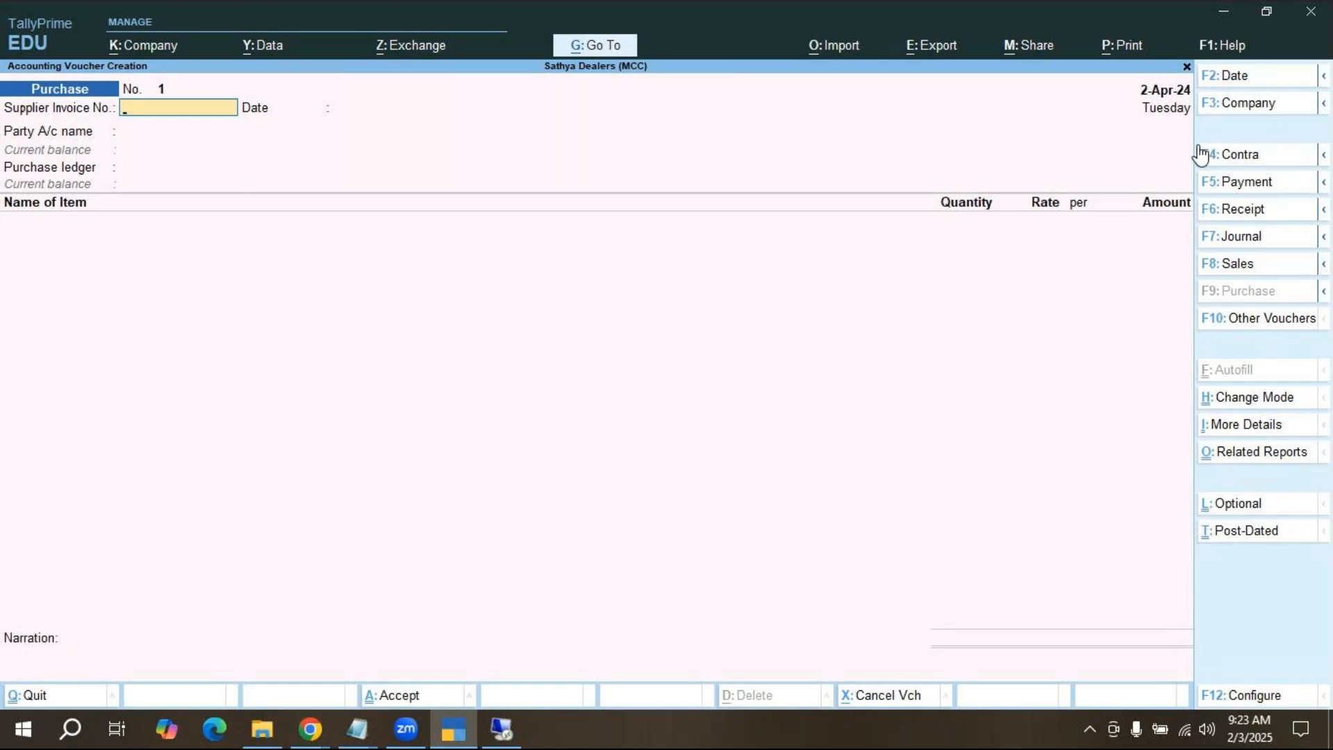
pyautogui.write('pu')
pyautogui.write('r/100')
pyautogui.press('BackSpace')
pyautogui.press('BackSpace')
pyautogui.press('BackSpace')
pyautogui.write('01')
pyautogui.press('Return')
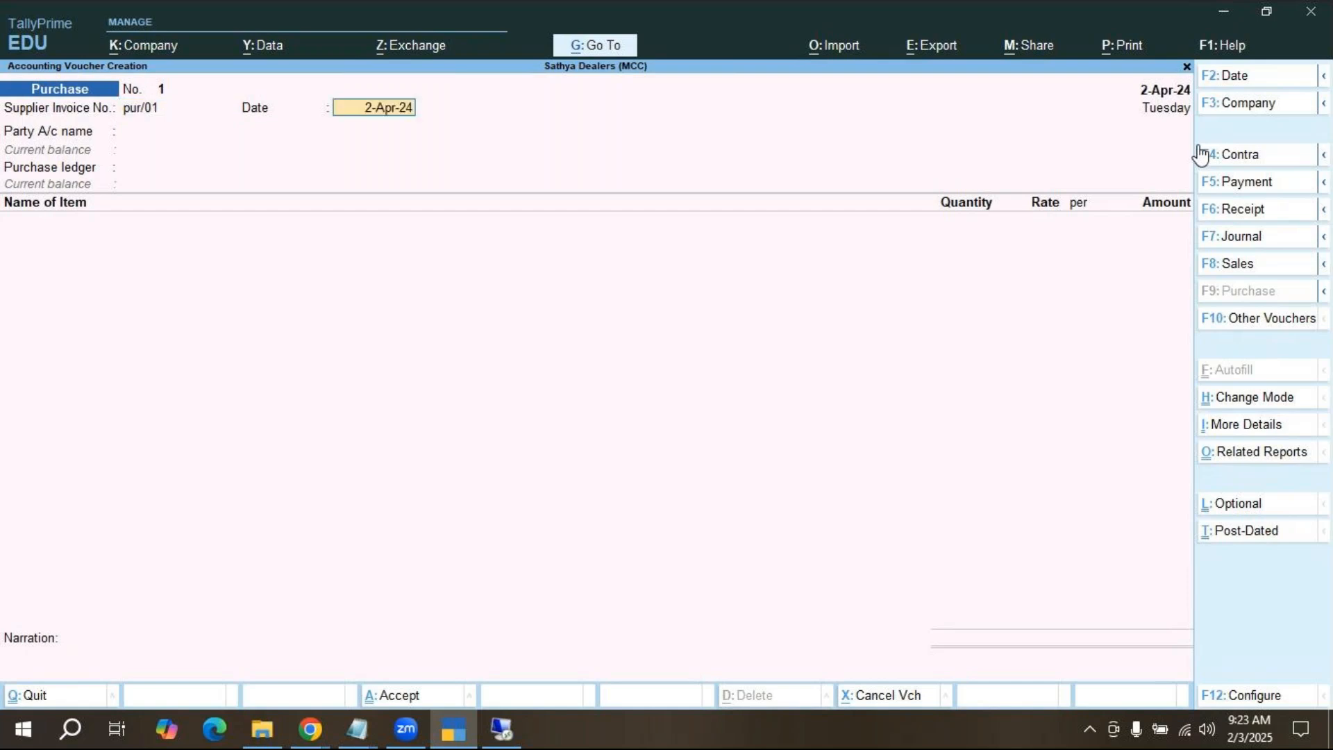
pyautogui.press('Return')
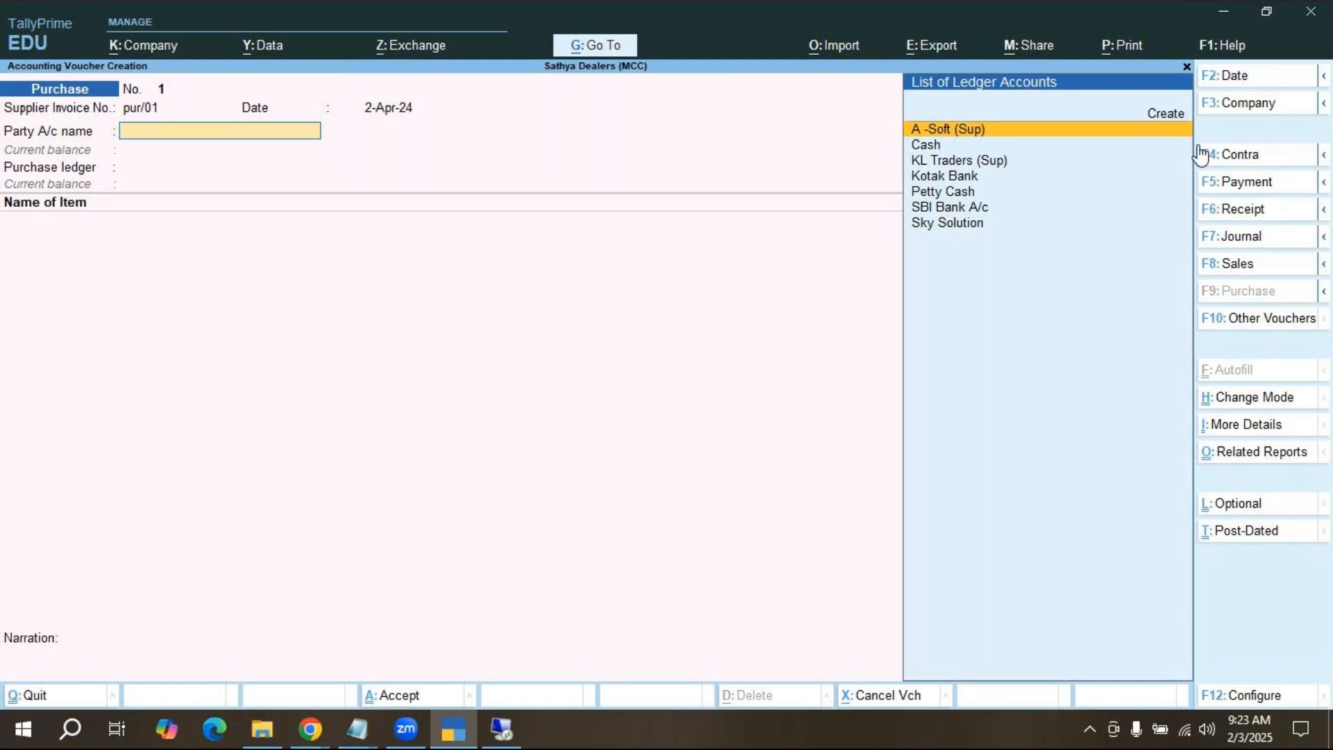
pyautogui.press('Return')
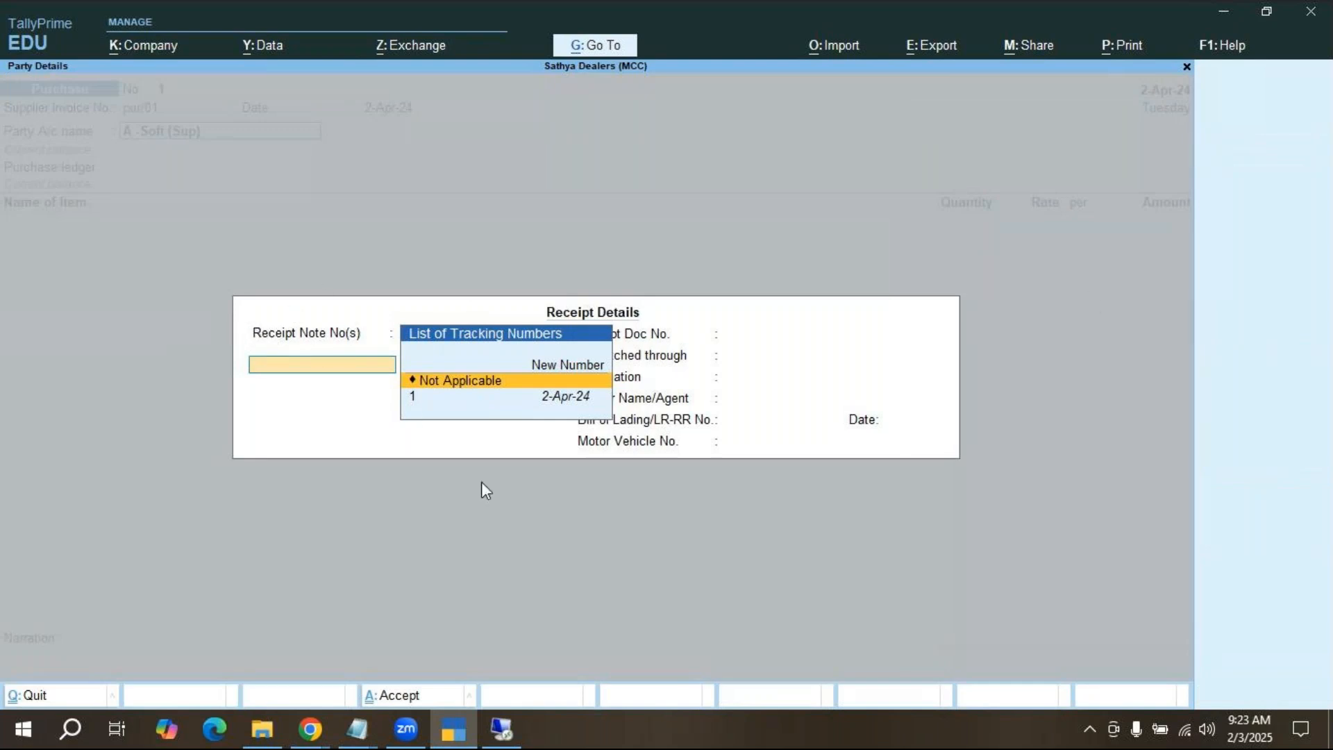
pyautogui.press('Escape')
pyautogui.press('y')
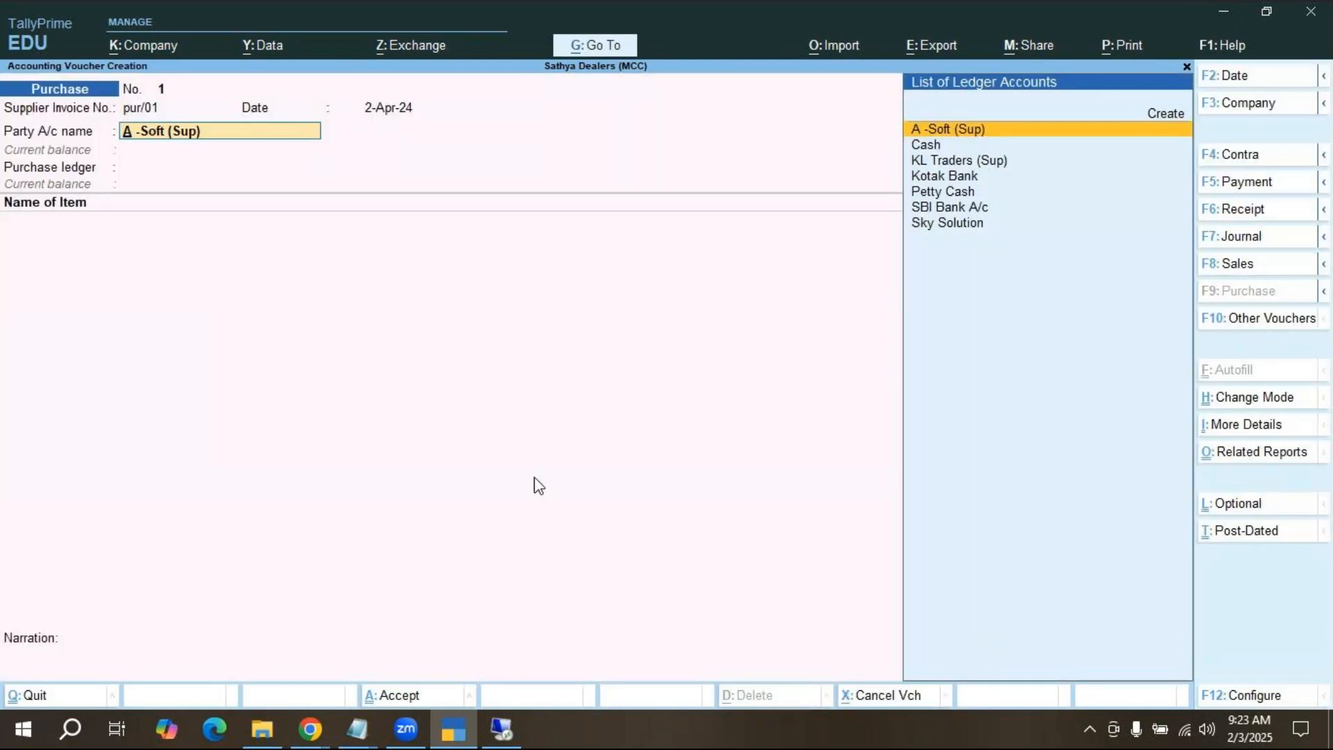
pyautogui.press('Escape')
pyautogui.press('Escape')
pyautogui.press('y')
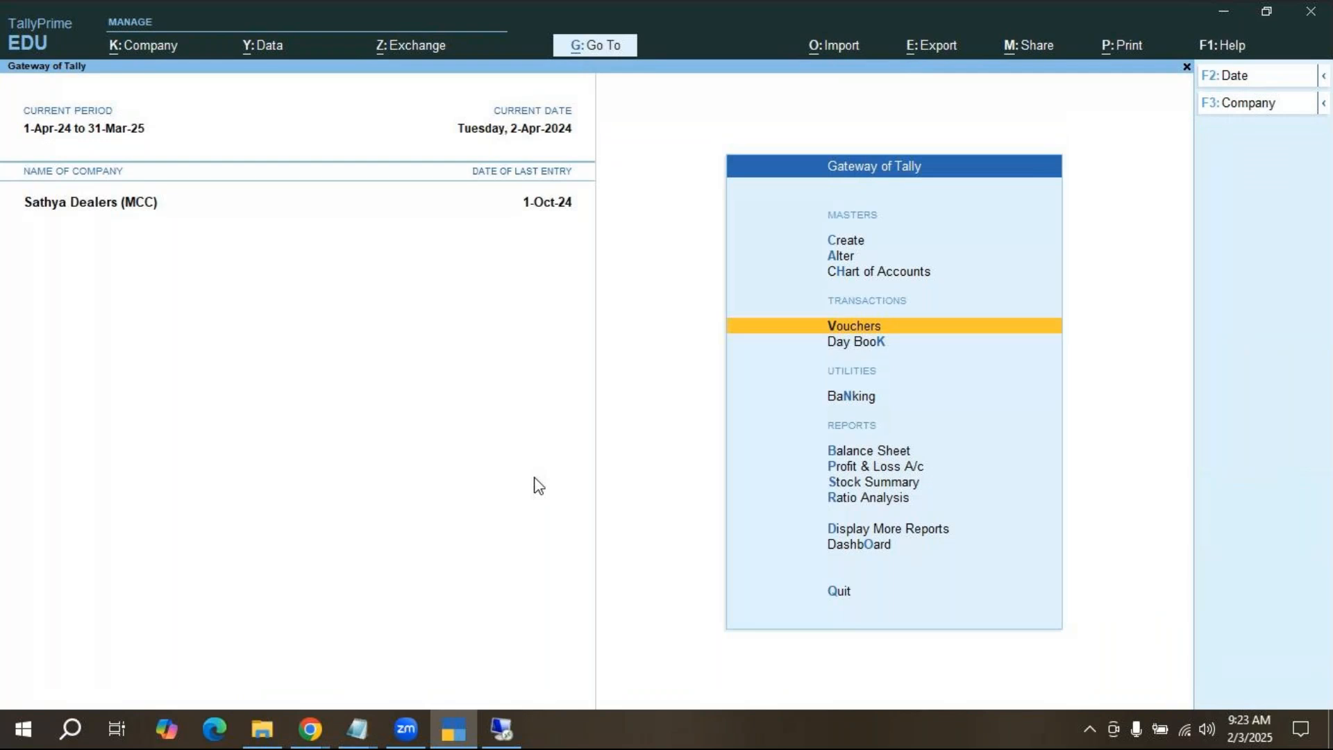
# Examine Receipt Note voucher 1 from the Day Book and return to the Gateway without changing it.
pyautogui.press('Down')
pyautogui.press('Return')
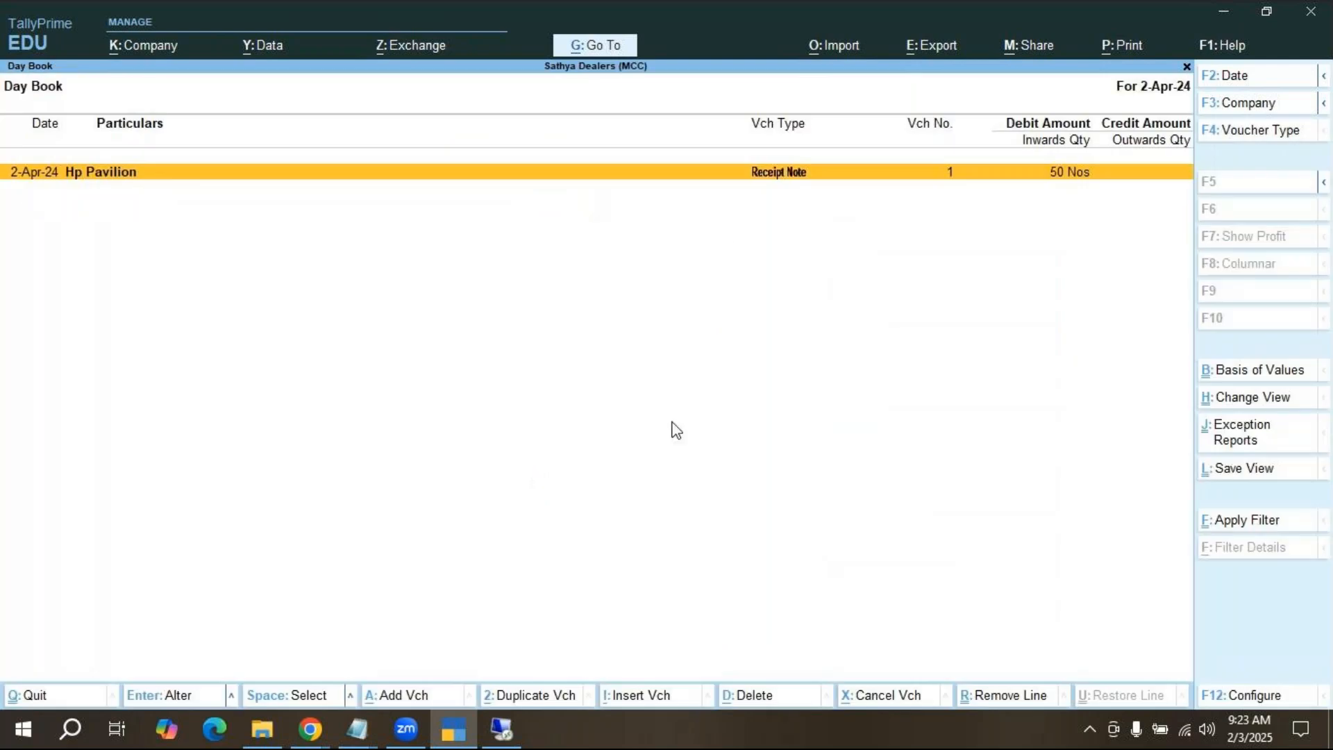
pyautogui.click(772, 182)
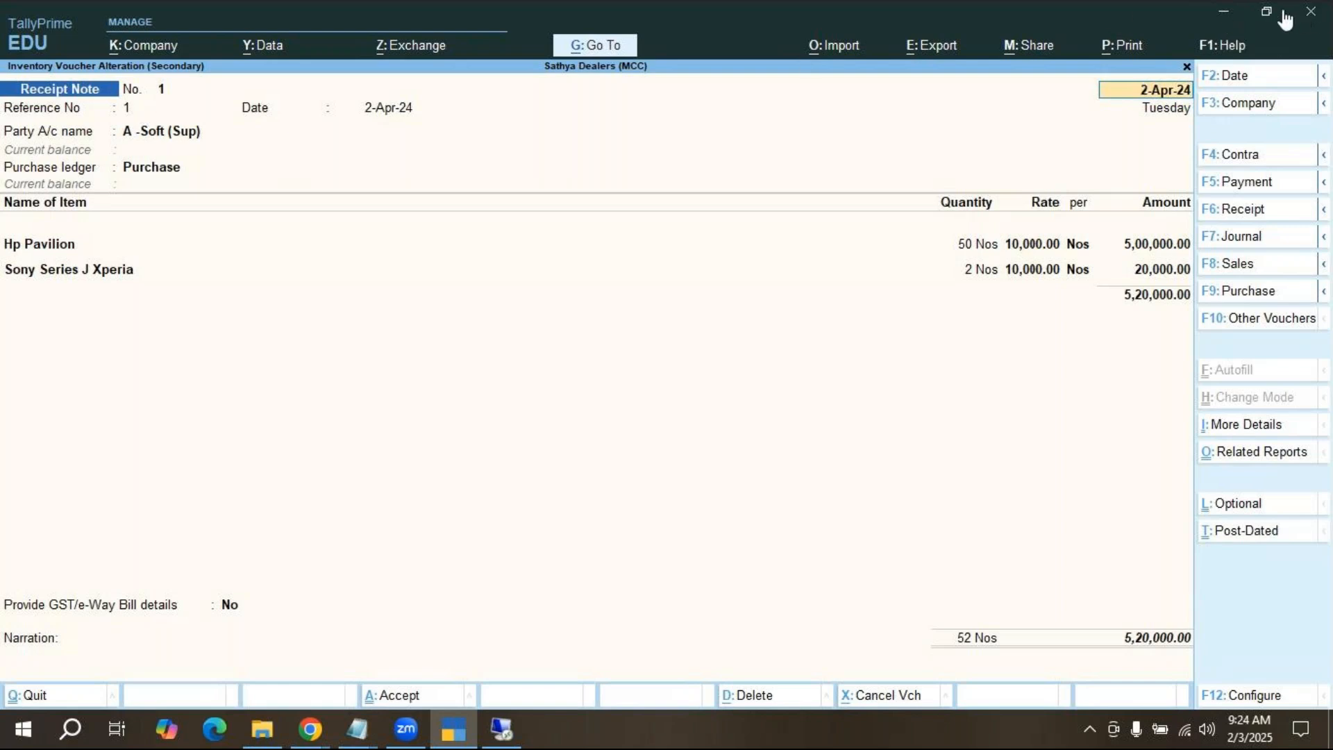
pyautogui.press('Escape')
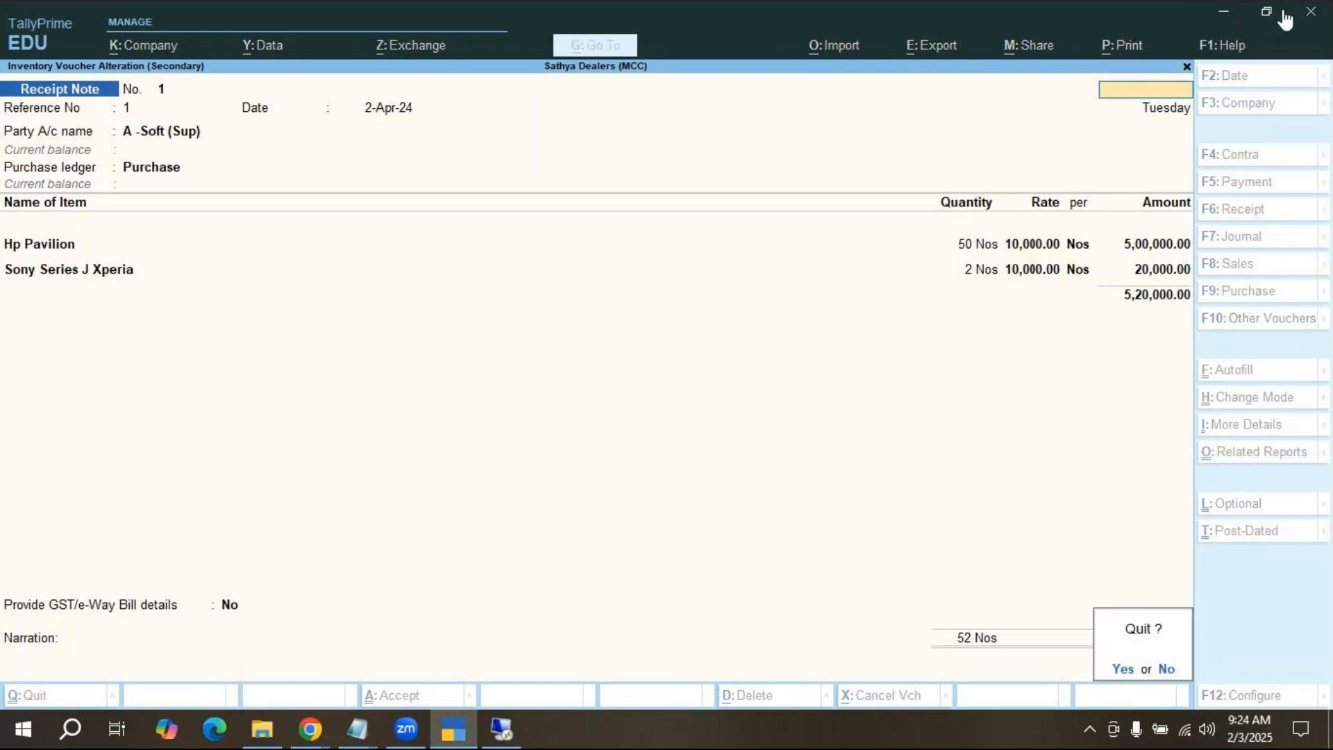
pyautogui.press('y')
pyautogui.press('Escape')
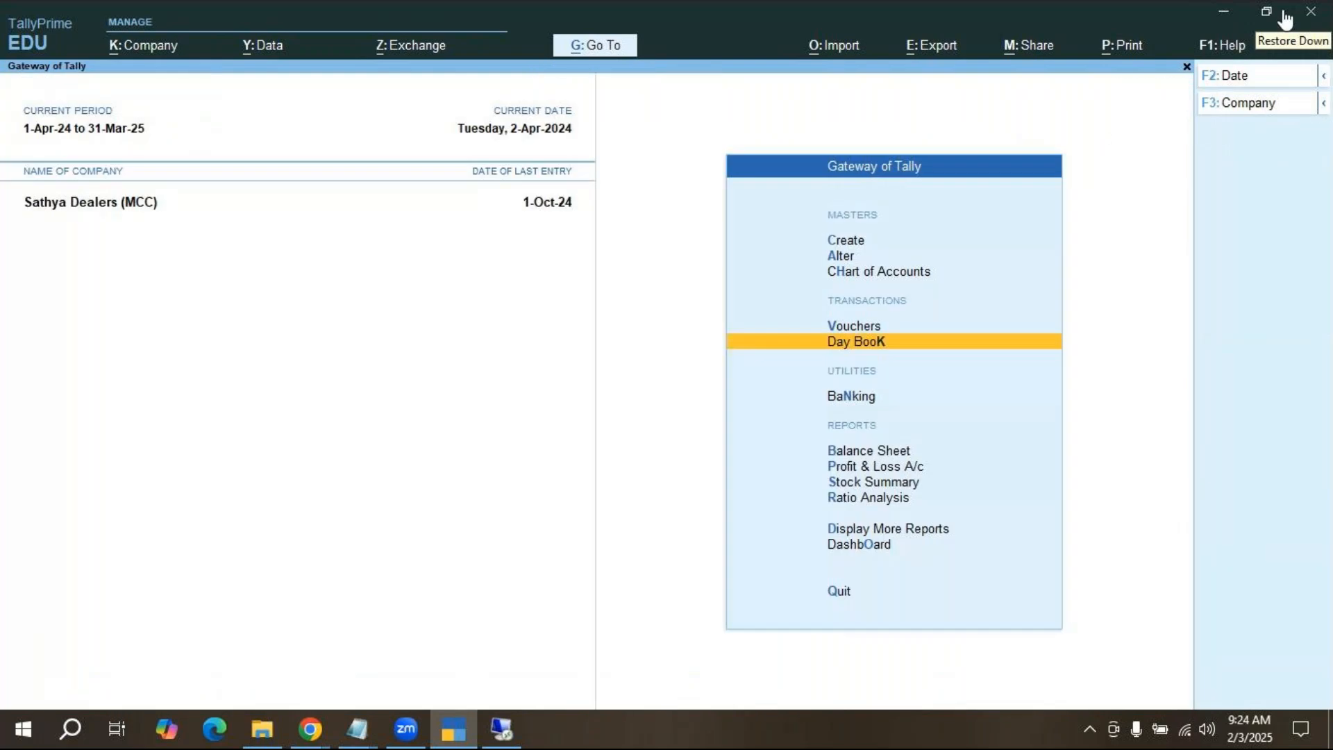
# Start a new voucher and change its type from Receipt Note to Purchase.
pyautogui.press('Down')
pyautogui.press('Down')
pyautogui.press('Down')
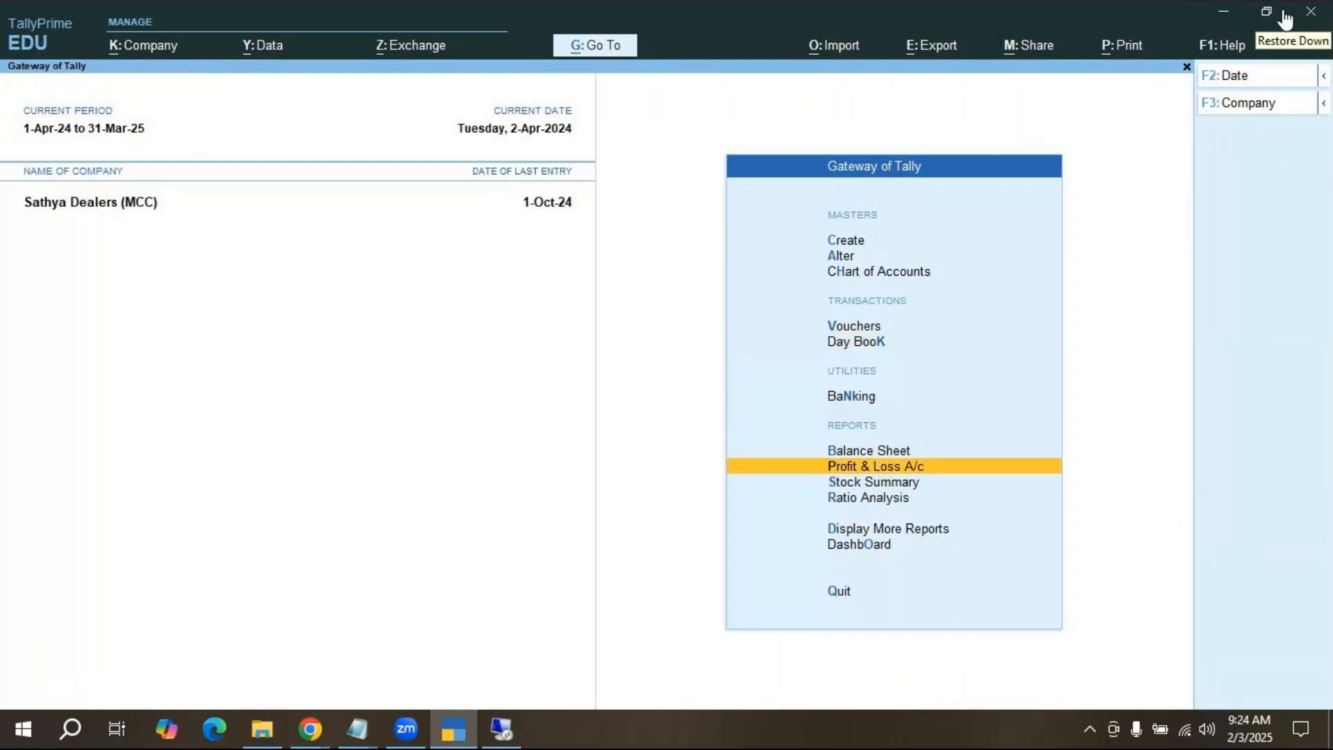
pyautogui.press('Down')
pyautogui.press('Down')
pyautogui.press('Up')
pyautogui.press('Up')
pyautogui.press('Up')
pyautogui.press('Up')
pyautogui.press('Up')
pyautogui.press('Up')
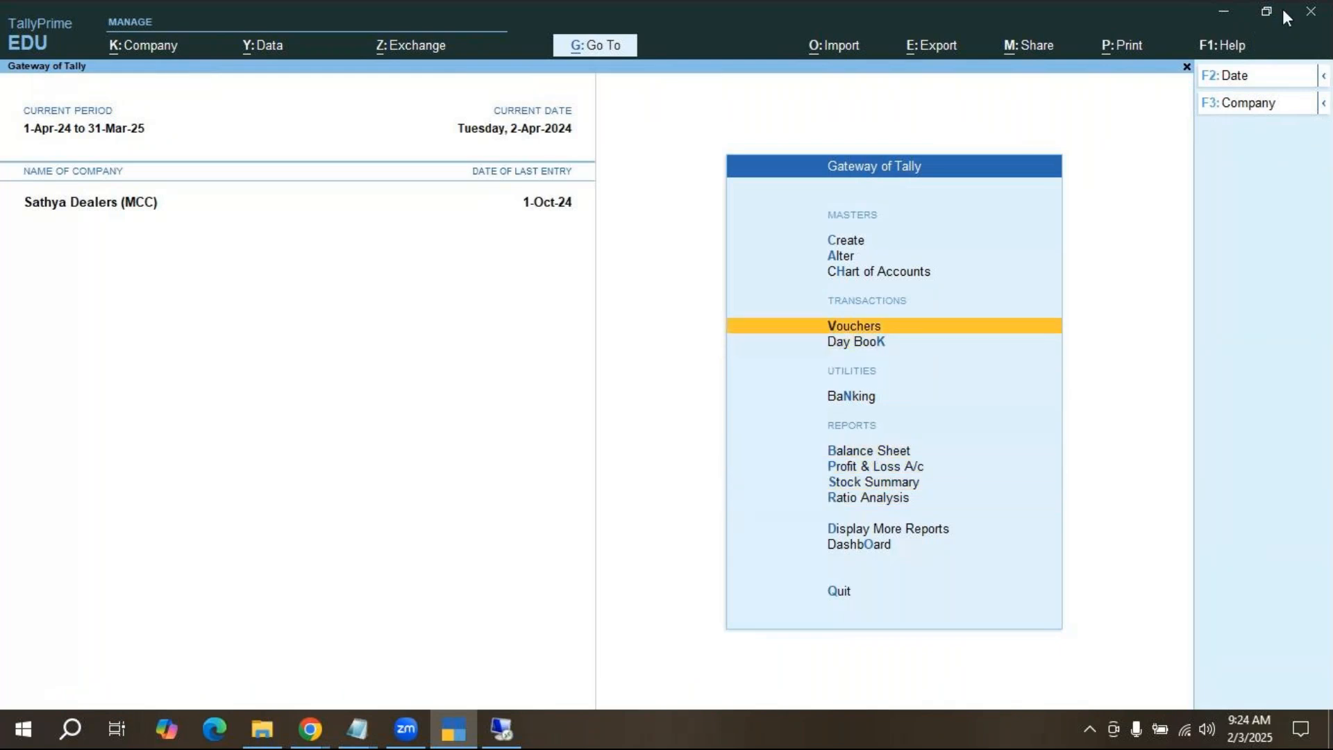
pyautogui.press('Return')
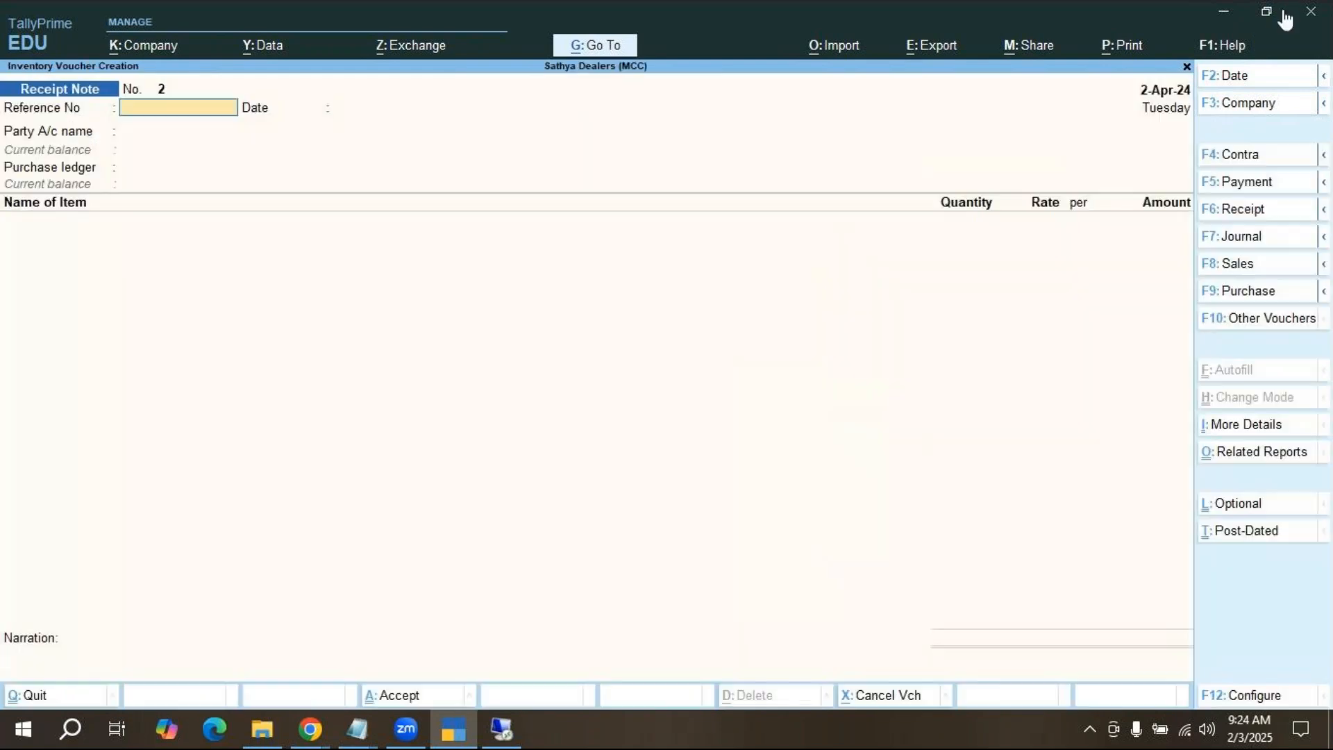
pyautogui.click(1233, 293)
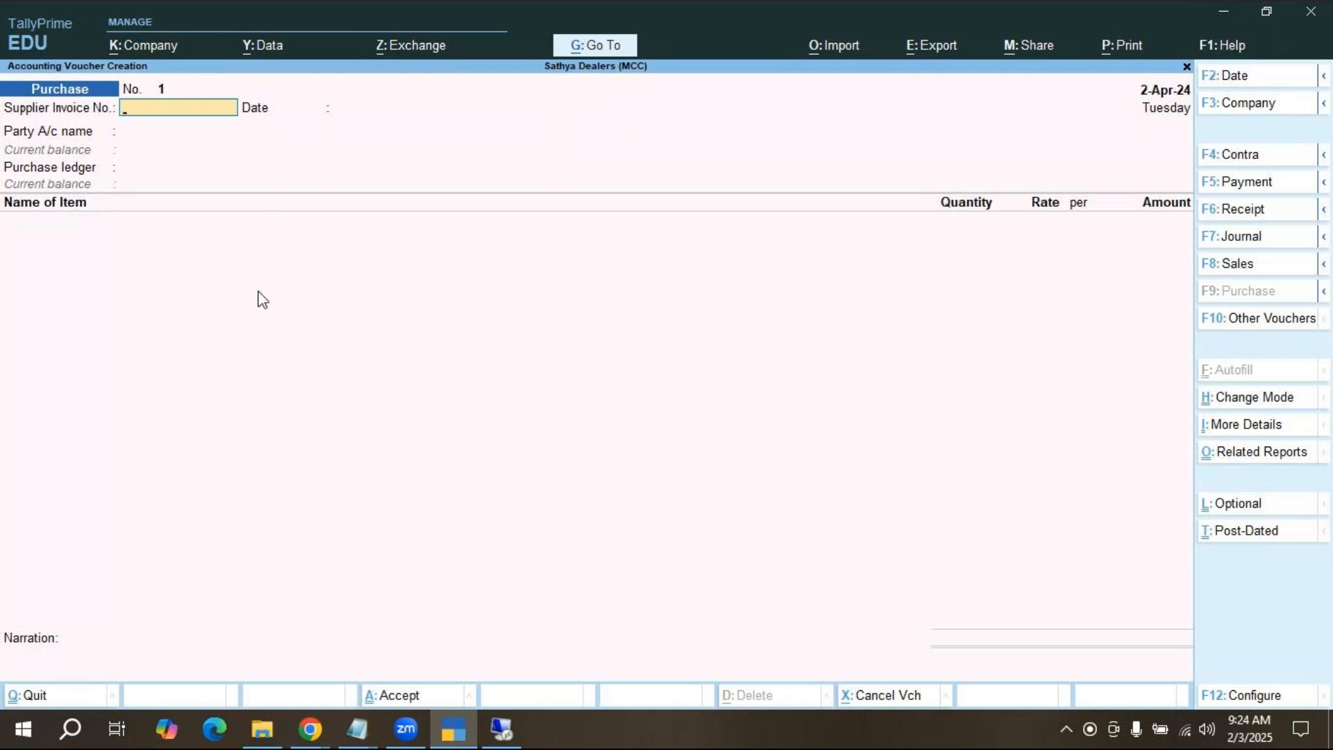
# Enter supplier invoice number pur/01 dated 2-Apr-24 and choose A -Soft (Sup) as the party account.
pyautogui.write('pur/01')
pyautogui.press('Return')
pyautogui.press('Return')
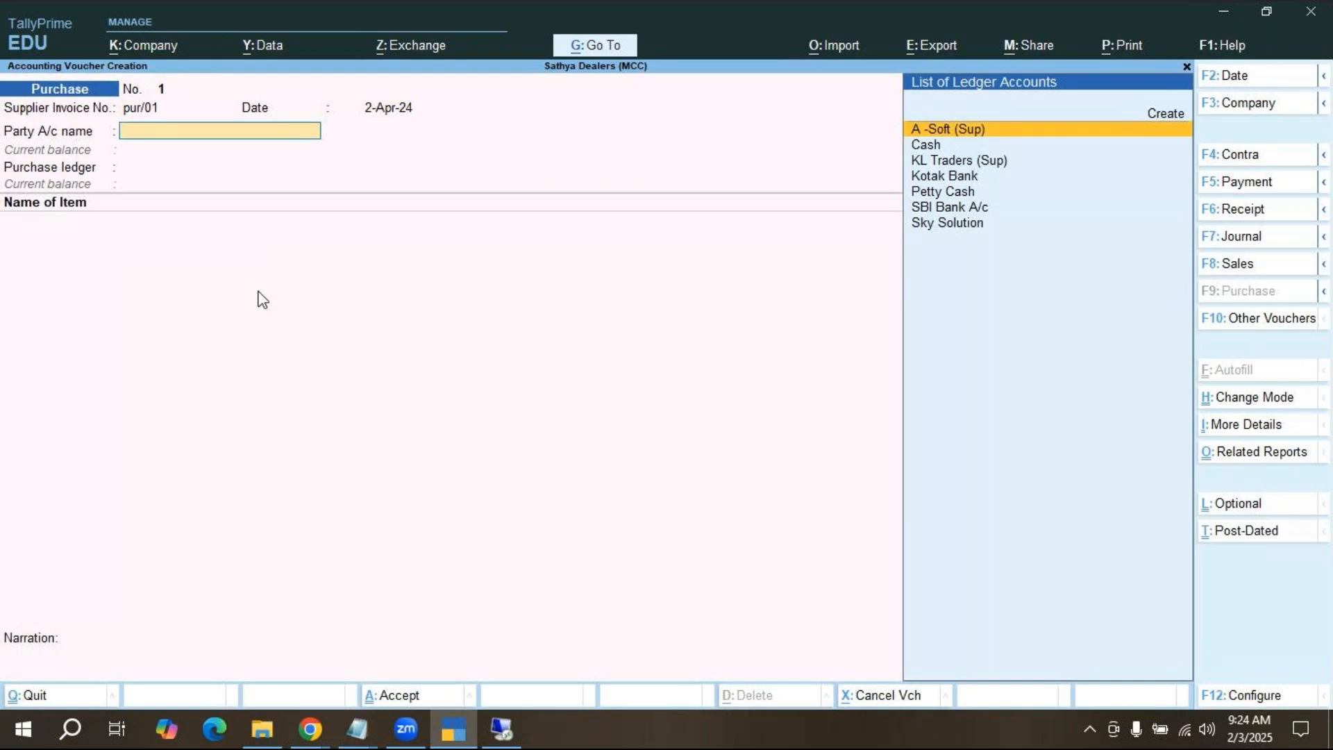
pyautogui.press('Return')
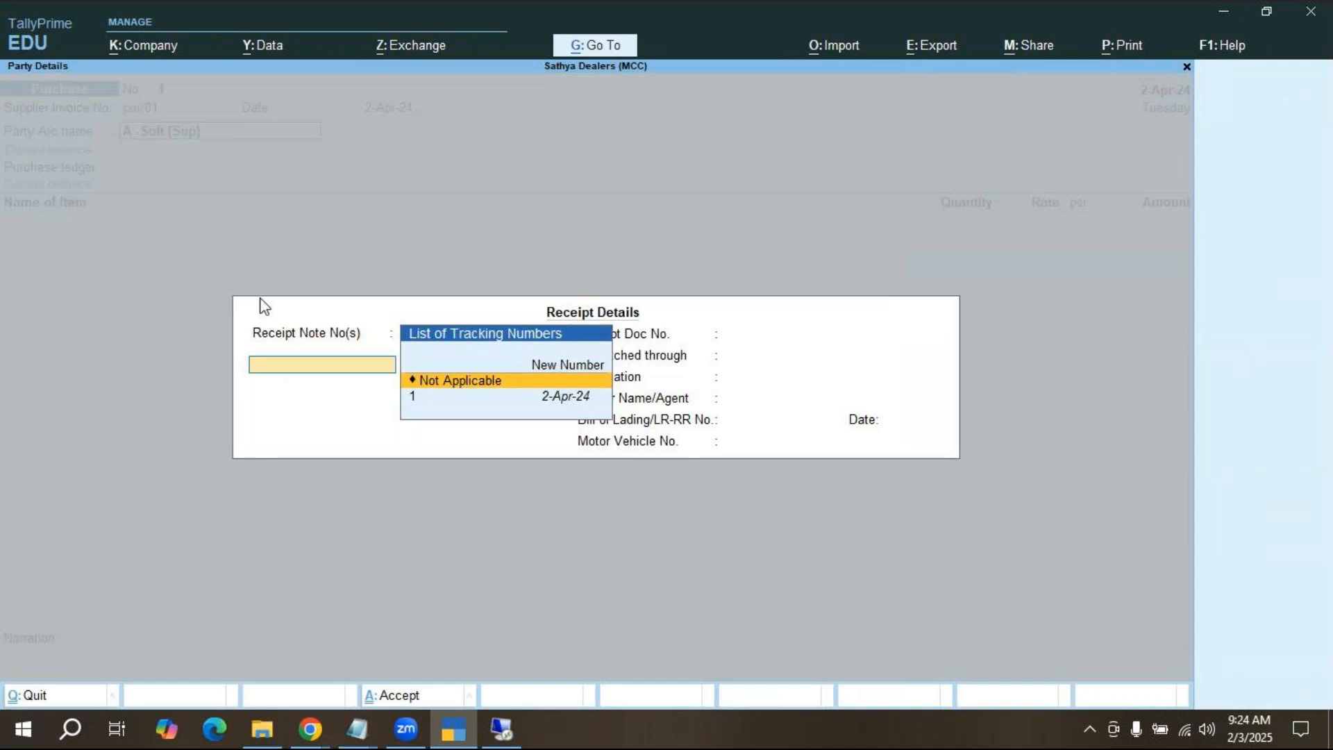
# Link the purchase to receipt note 1 dated 2-Apr-24, end the tracking list and leave the dispatch details blank.
pyautogui.click(429, 401)
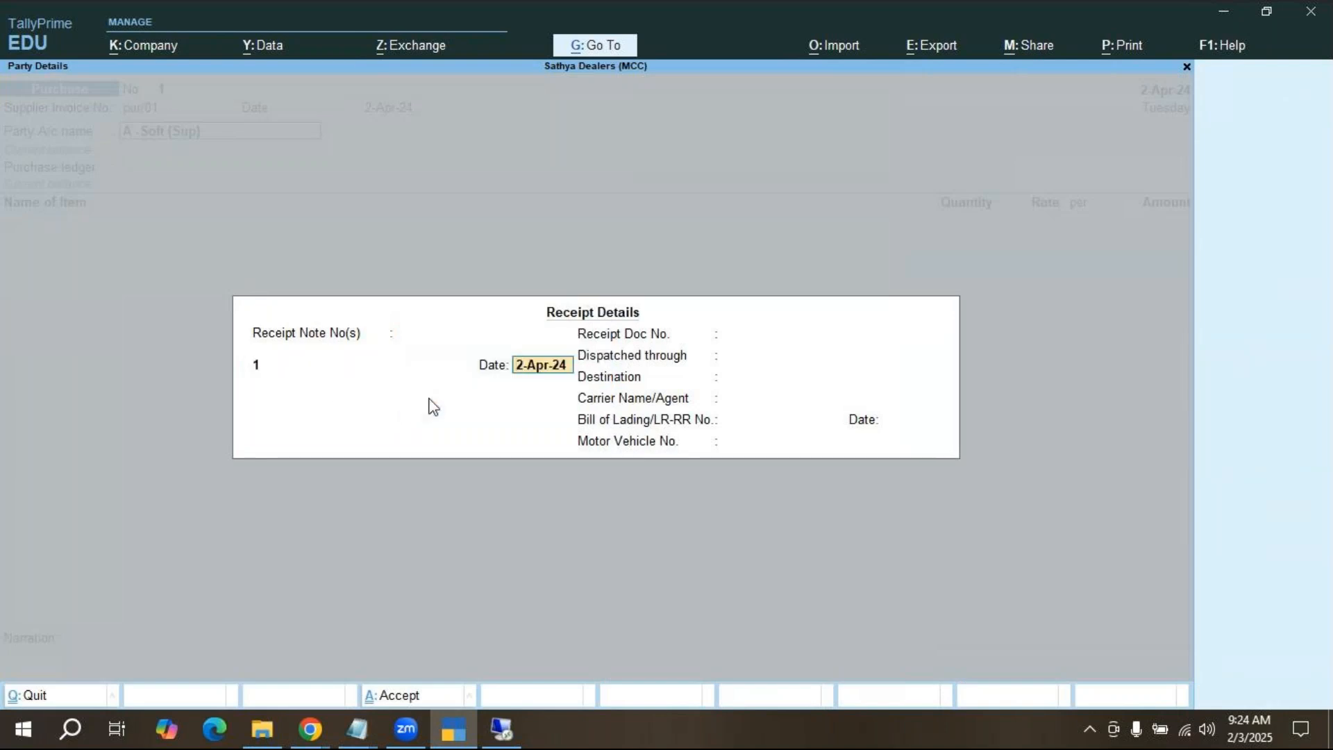
pyautogui.press('Return')
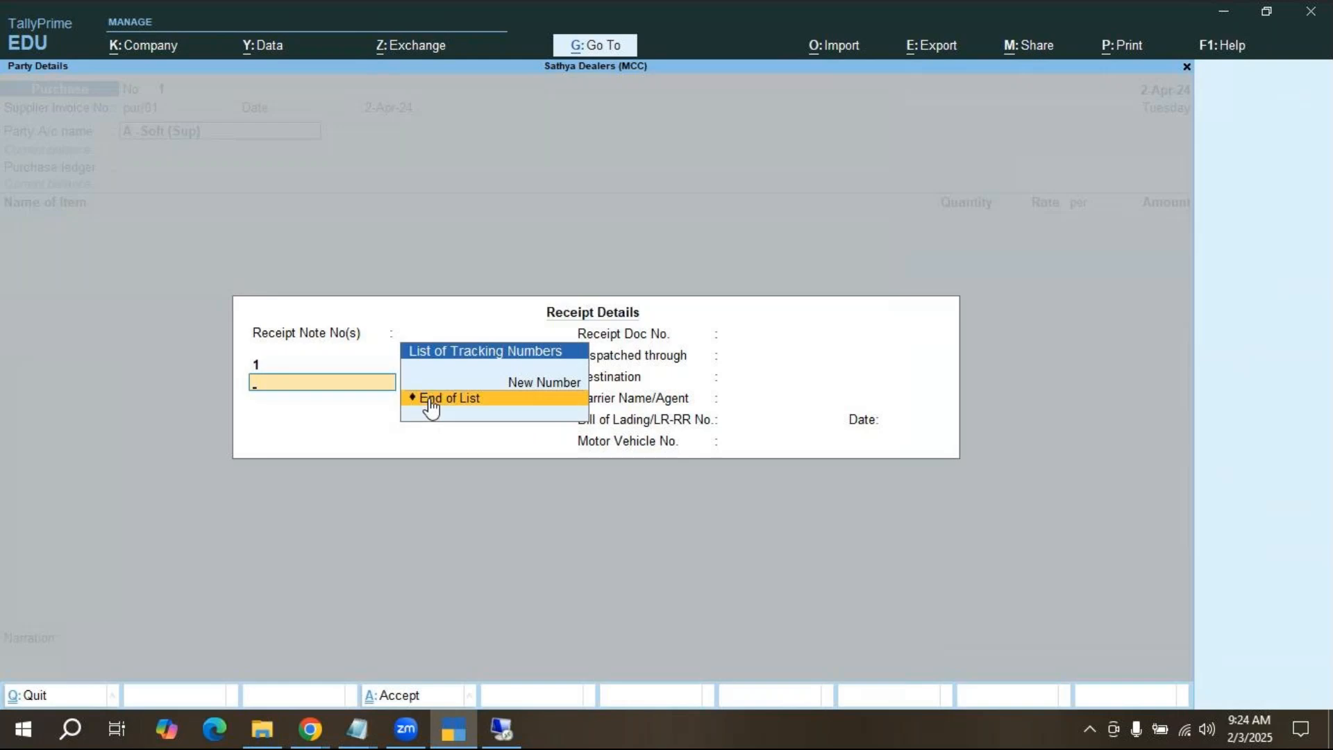
pyautogui.click(429, 400)
pyautogui.press('Return')
pyautogui.press('Return')
pyautogui.press('Return')
pyautogui.press('Return')
pyautogui.press('Return')
pyautogui.press('Return')
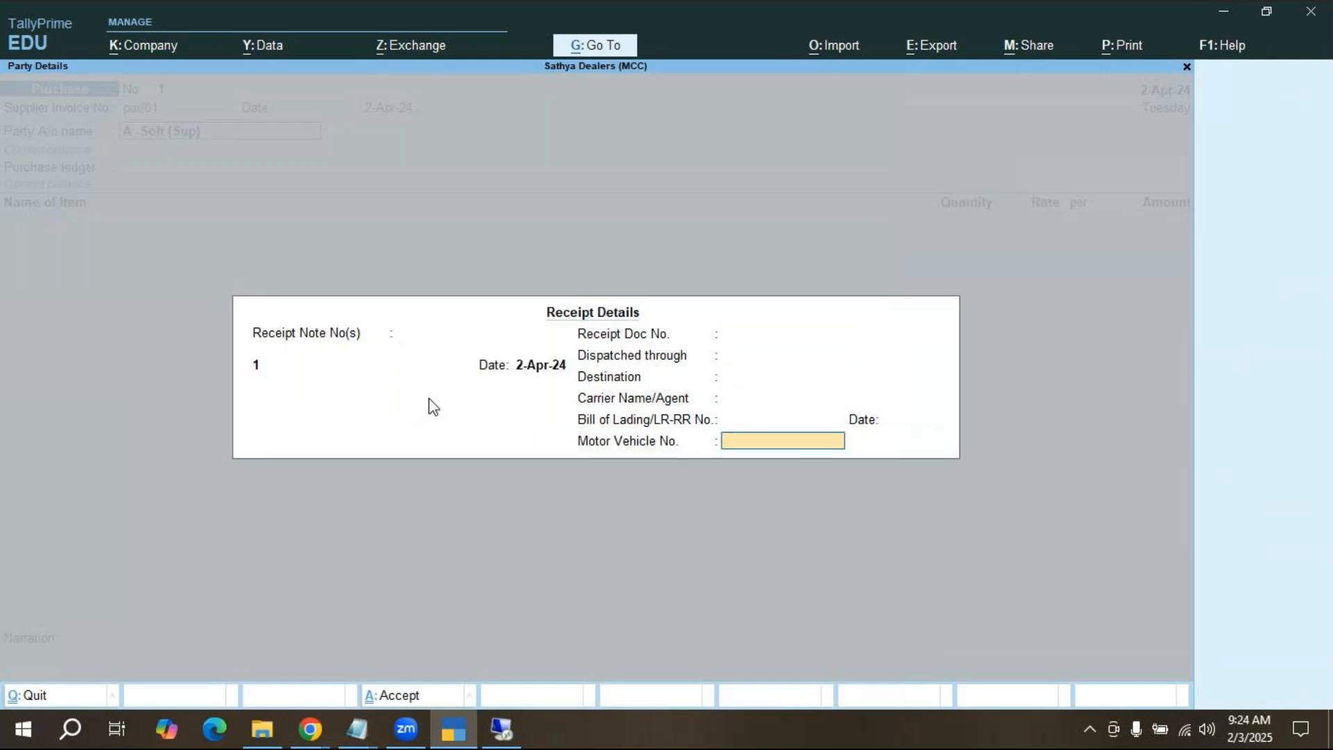
pyautogui.press('Return')
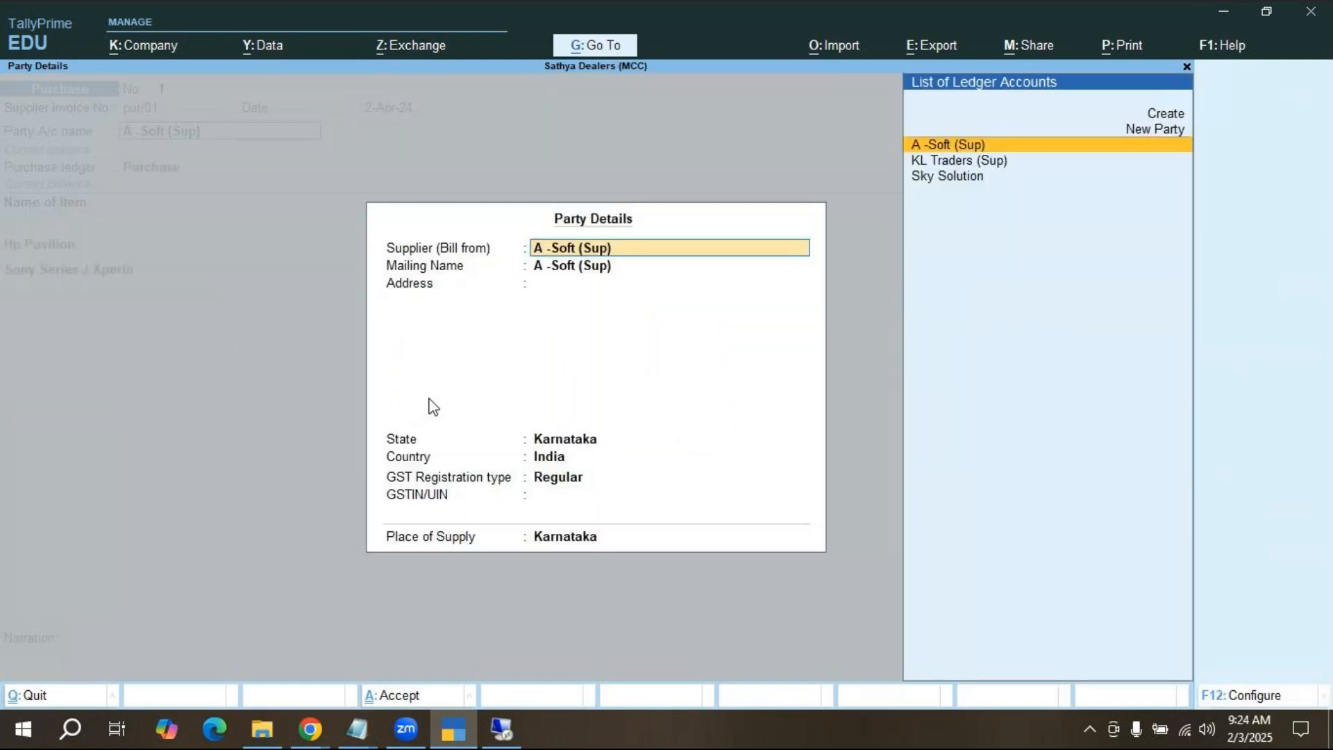
# Accept the party details for A -Soft (Sup) with Karnataka as the place of supply.
pyautogui.press('Return')
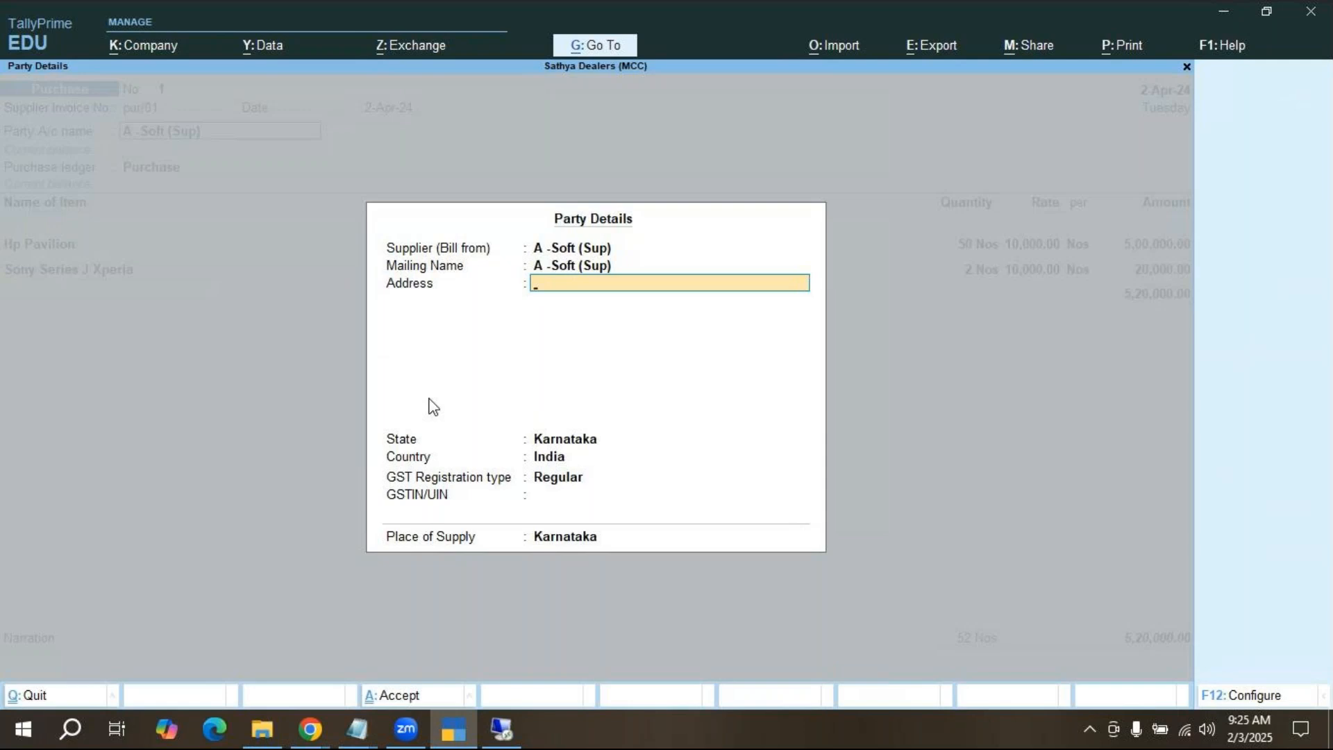
pyautogui.press('Return')
pyautogui.press('Return')
pyautogui.press('Return')
pyautogui.press('Return')
pyautogui.press('Return')
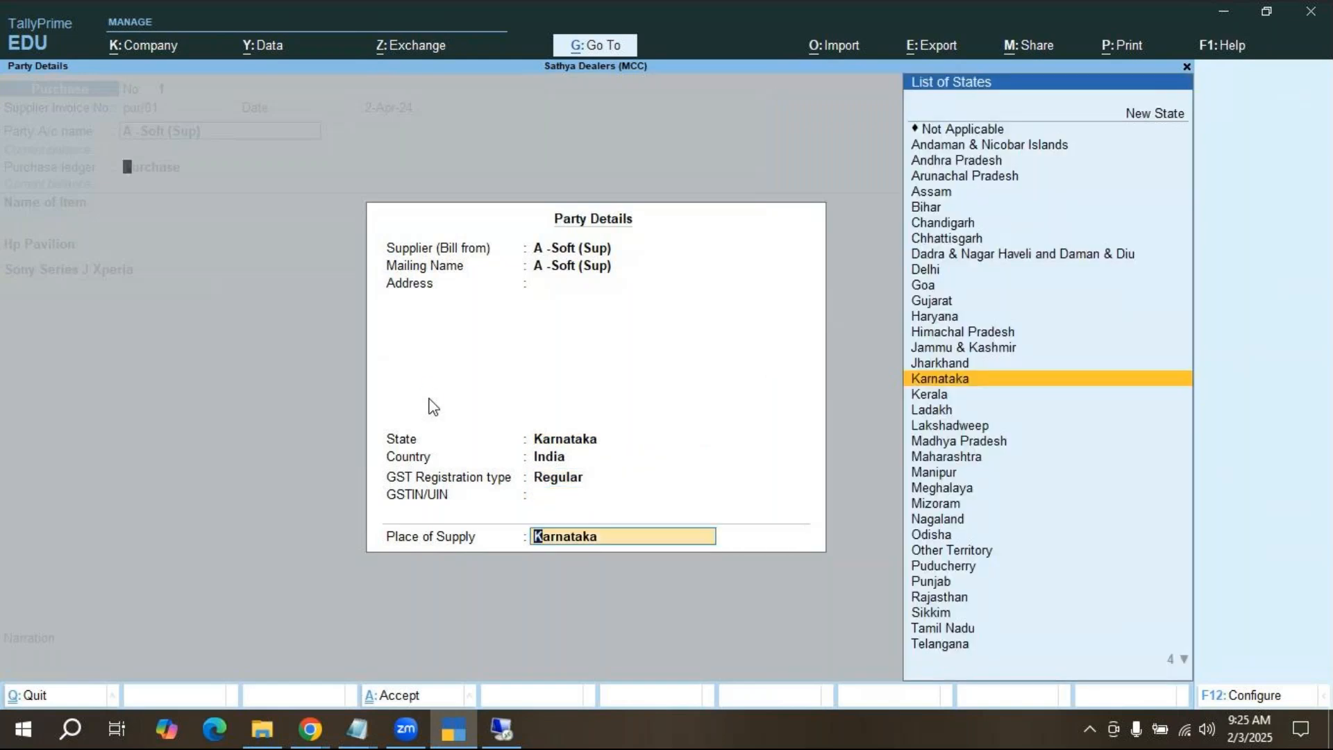
pyautogui.press('Return')
# Accept the Purchase ledger and the Hp Pavilion and Sony Series J Xperia lines with their allocations, keeping tracking number 1 for the Sony item.
pyautogui.press('Return')
pyautogui.press('Return')
pyautogui.press('Return')
pyautogui.press('Return')
pyautogui.press('Return')
pyautogui.press('Return')
pyautogui.press('Return')
pyautogui.press('Return')
pyautogui.press('Return')
pyautogui.press('Return')
pyautogui.press('Return')
pyautogui.press('Return')
pyautogui.press('Return')
pyautogui.press('Return')
pyautogui.press('Return')
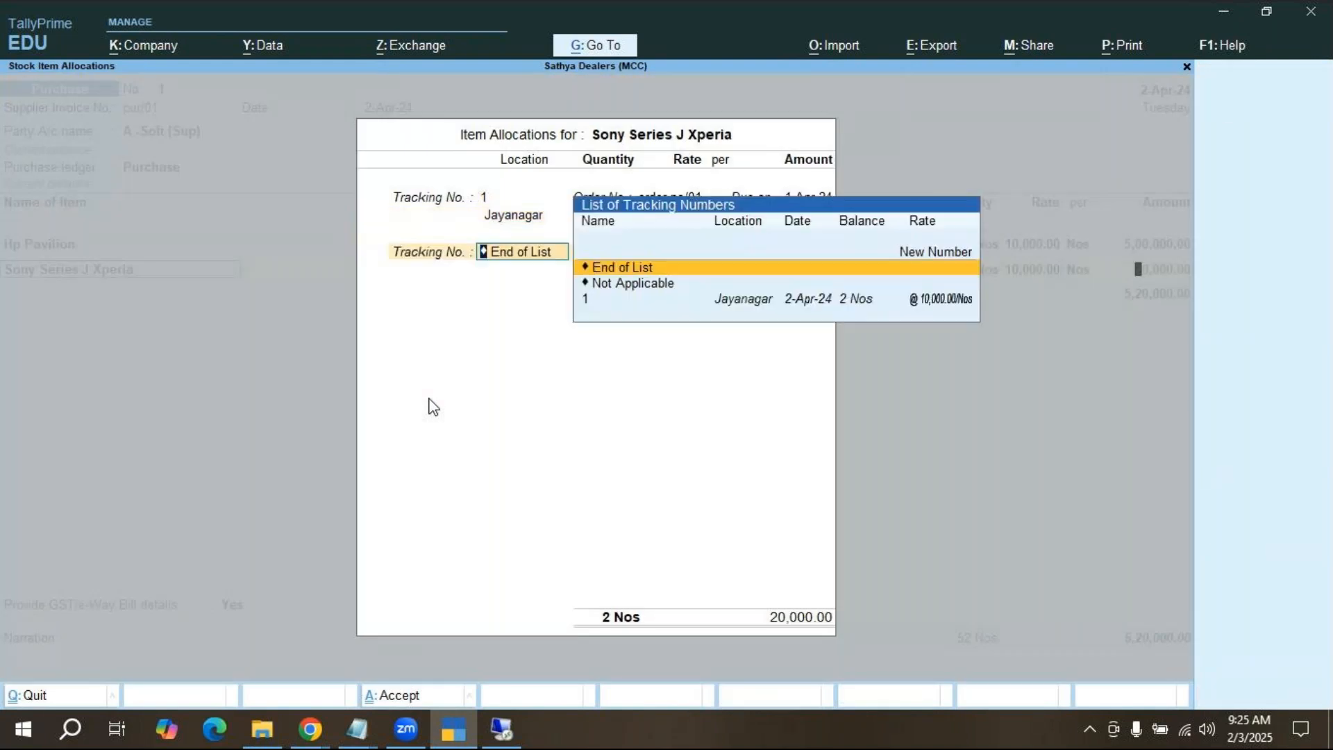
pyautogui.press('Return')
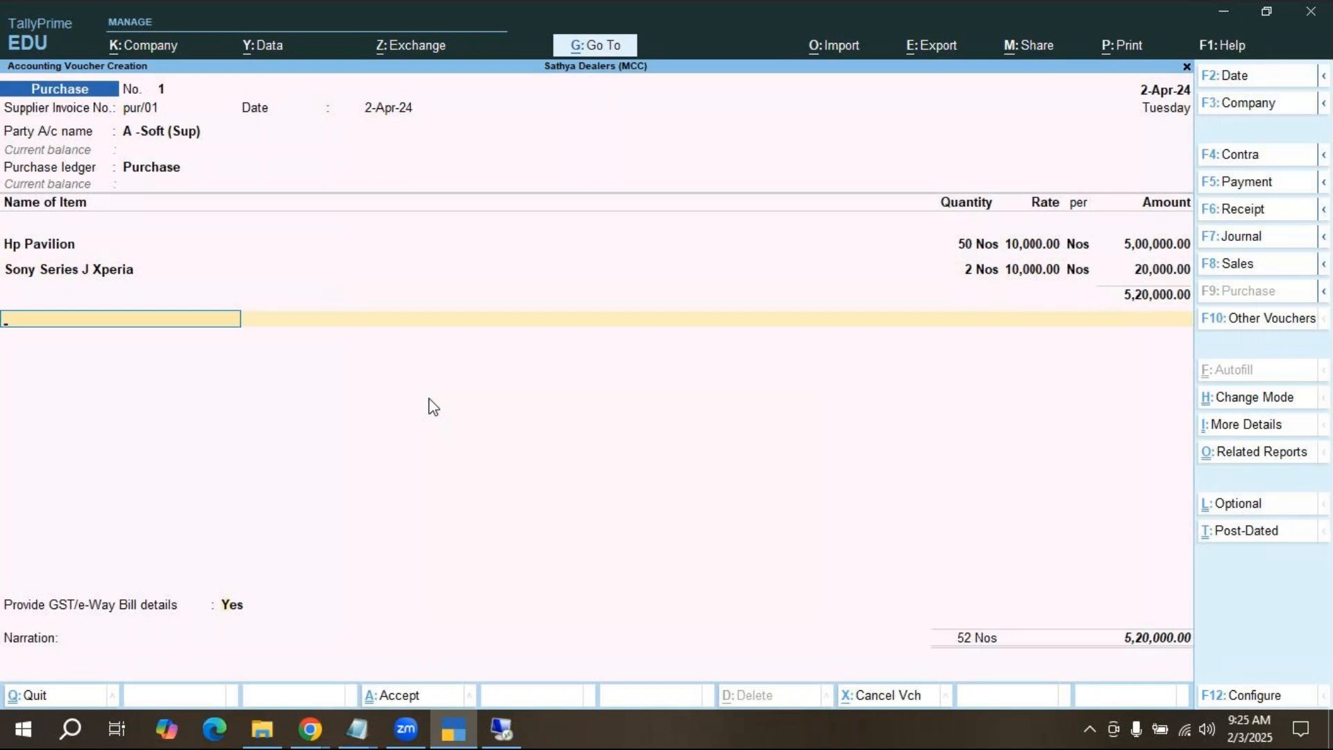
# End the purchase voucher's item list and set the GST/e-Way Bill details option to No.
pyautogui.press('Return')
pyautogui.press('Down')
pyautogui.press('Return')
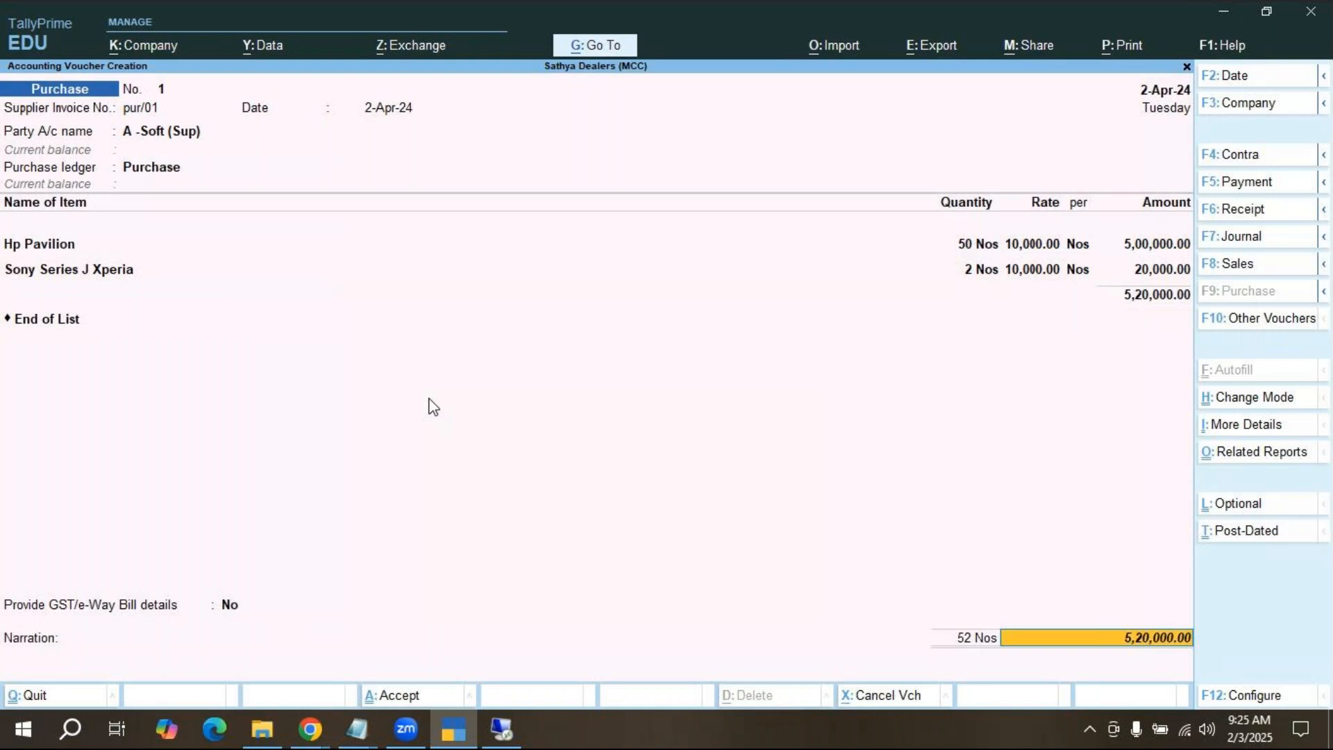
# Open the bill-wise details for A -Soft (Sup) and review the adjustment methods Advance, Agst Ref, New Ref and On Account.
pyautogui.press('Return')
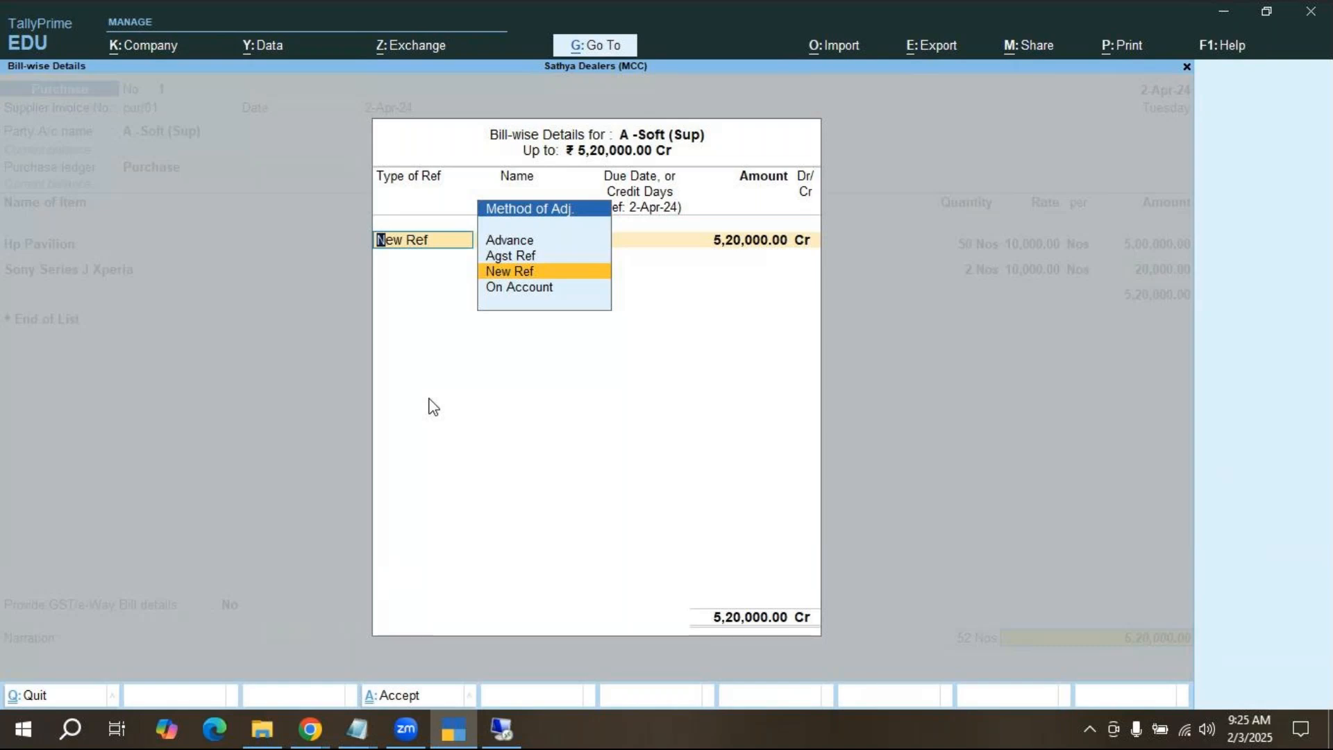
pyautogui.press('Up')
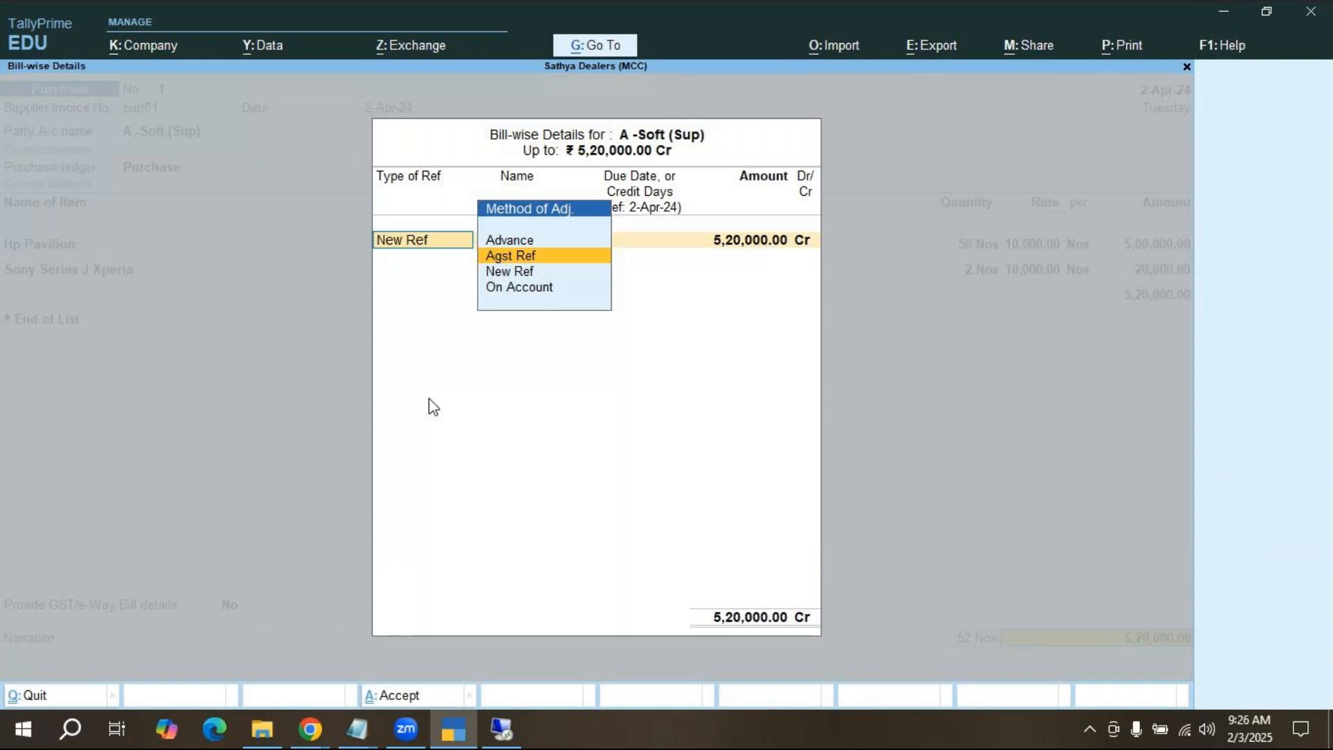
pyautogui.press('Up')
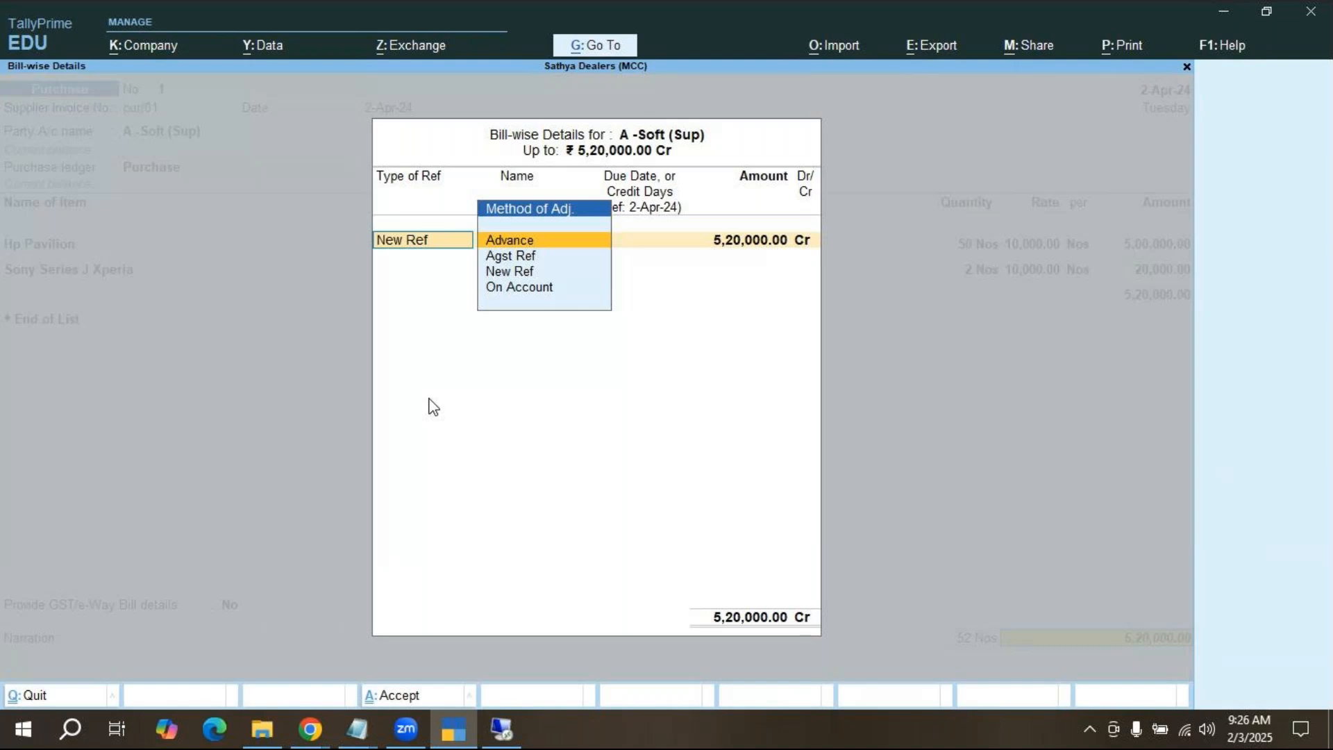
pyautogui.press('Down')
pyautogui.press('Down')
pyautogui.press('Down')
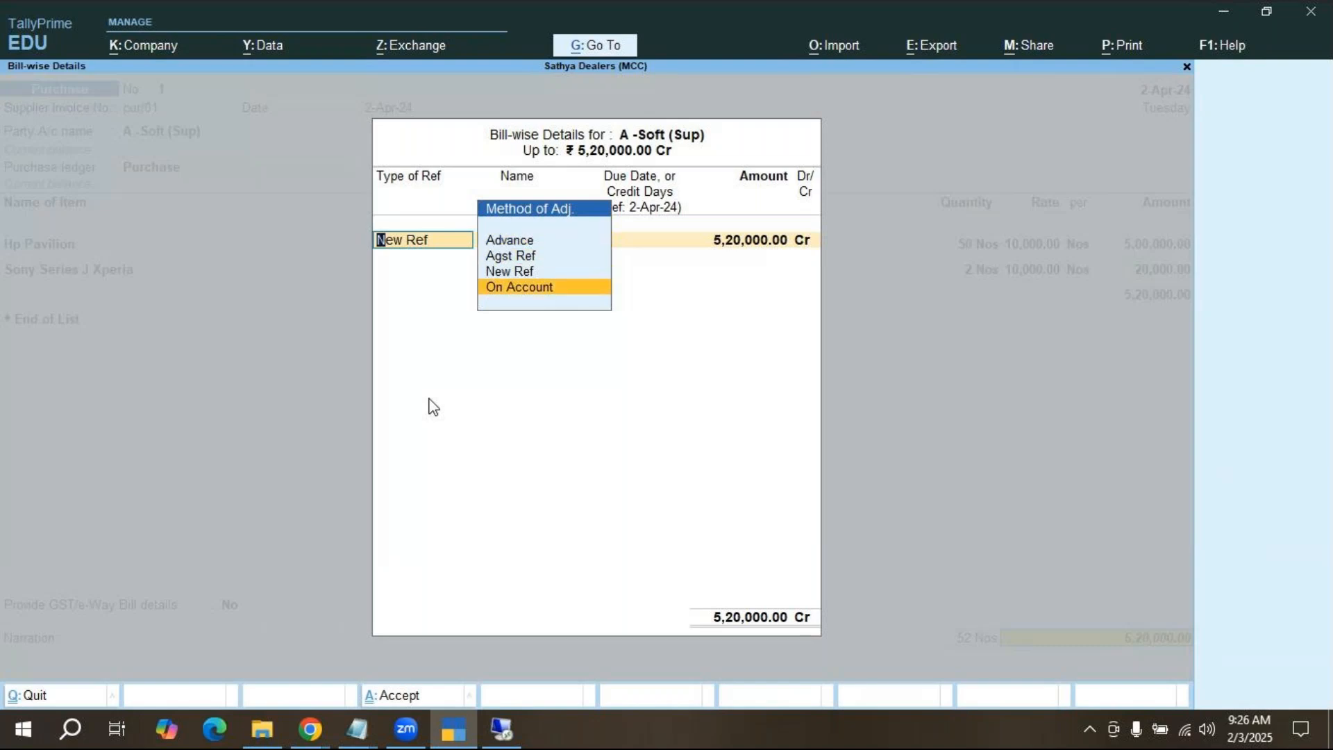
pyautogui.press('Up')
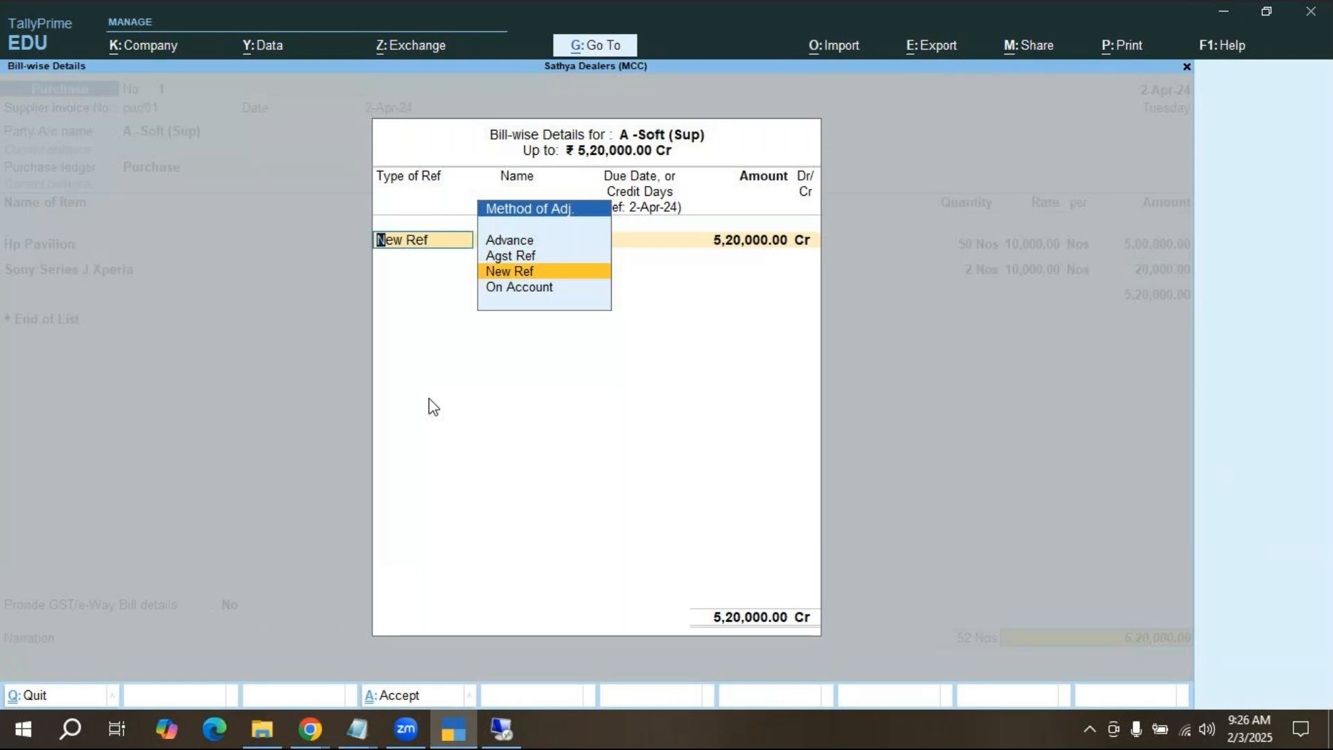
pyautogui.press('Up')
pyautogui.press('Up')
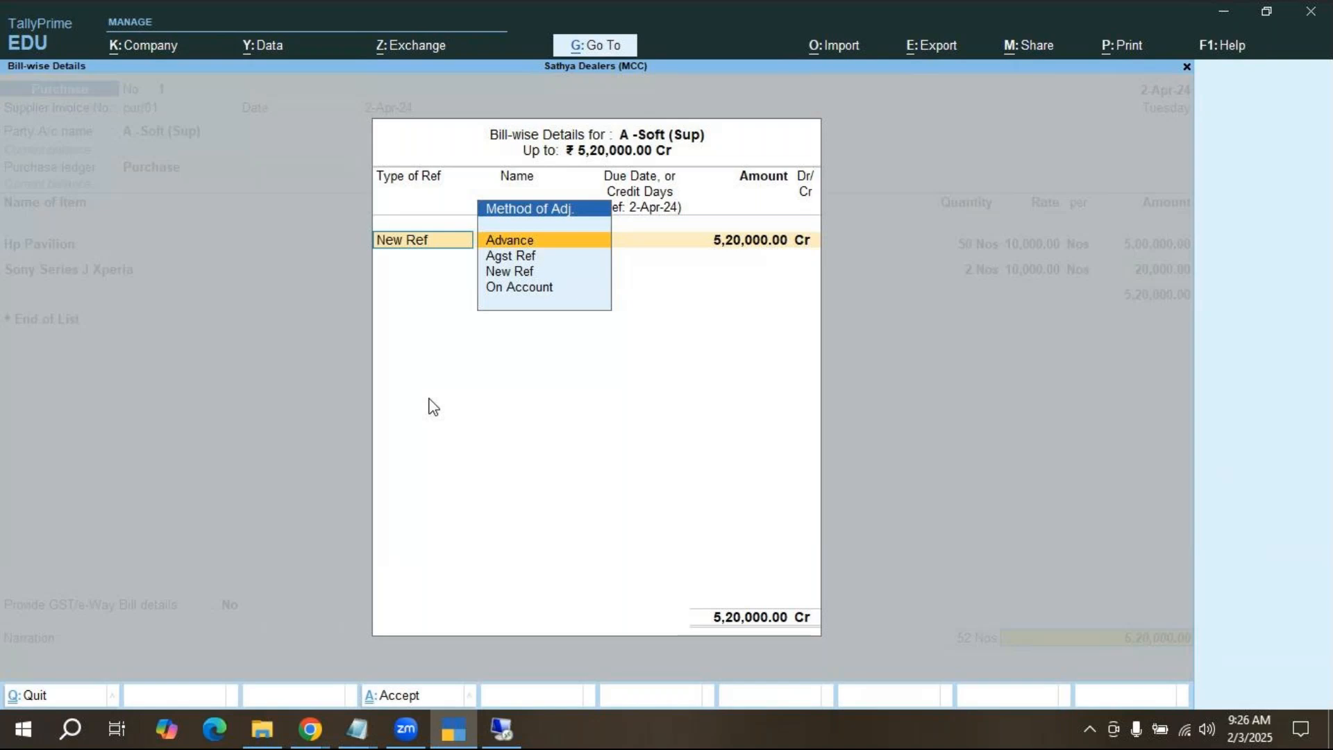
pyautogui.press('Down')
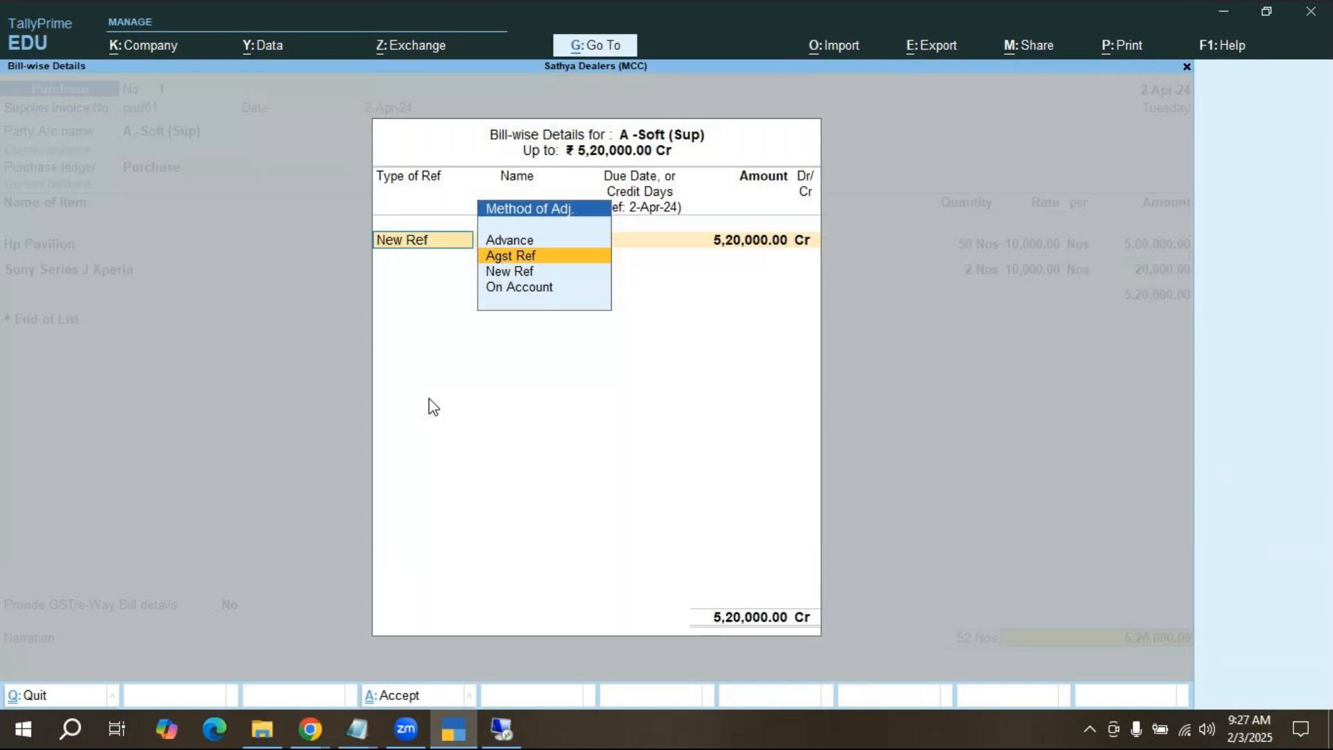
pyautogui.press('Down')
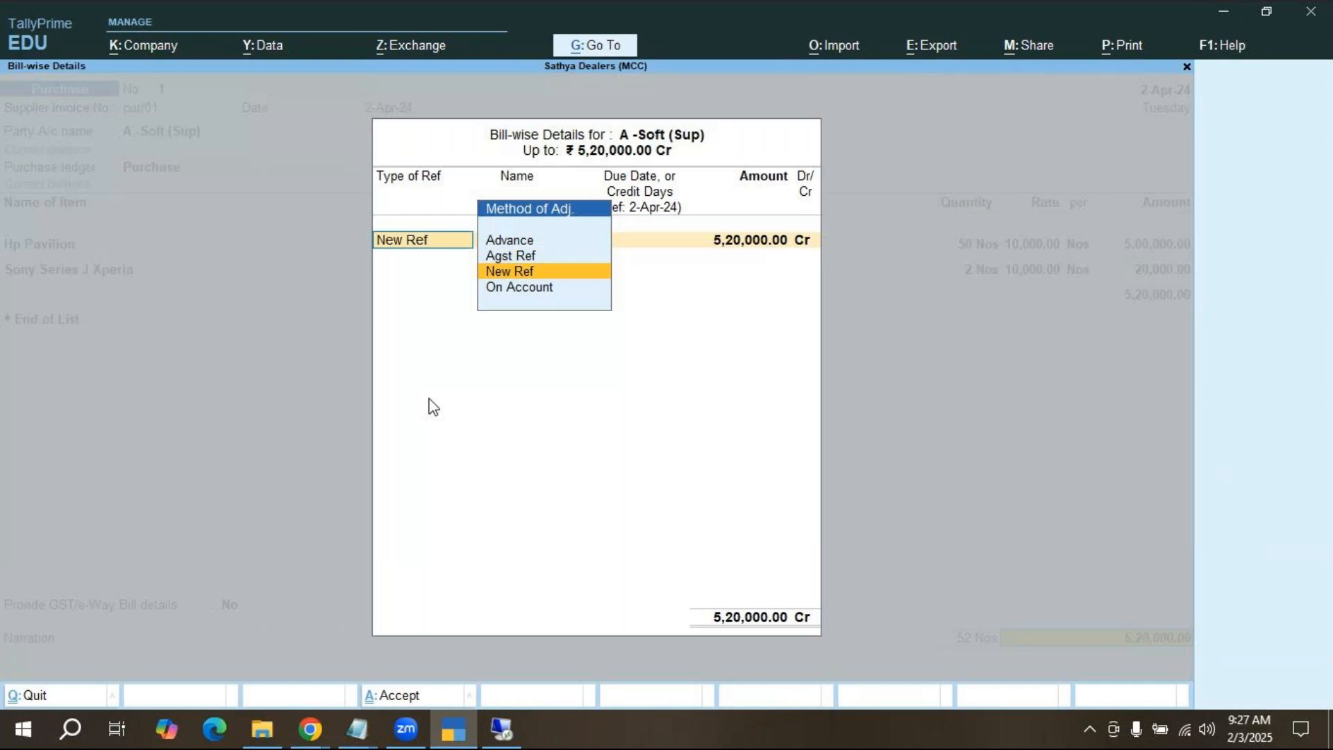
# Record the full 5,20,000.00 Cr as New Ref pur/01 with 10 credit days, and save the purchase voucher without a narration.
pyautogui.press('Return')
pyautogui.press('Return')
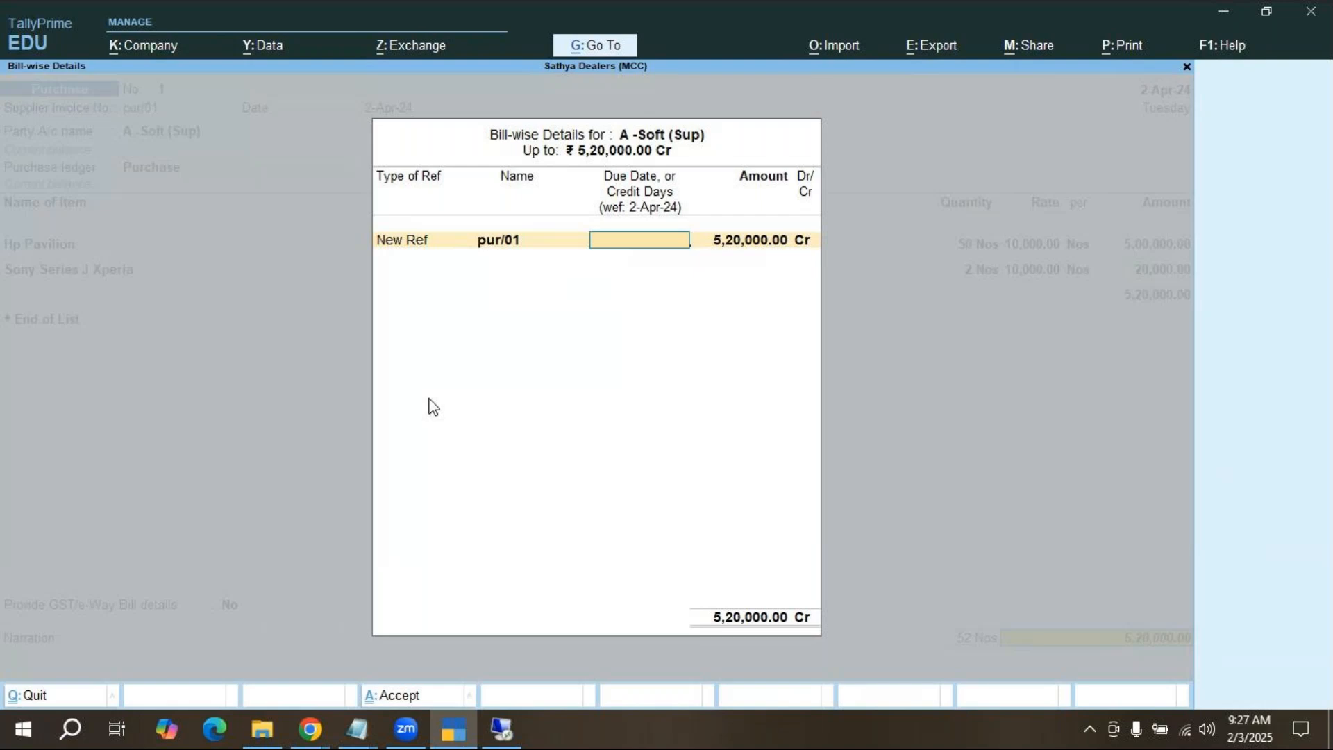
pyautogui.write('10')
pyautogui.press('Return')
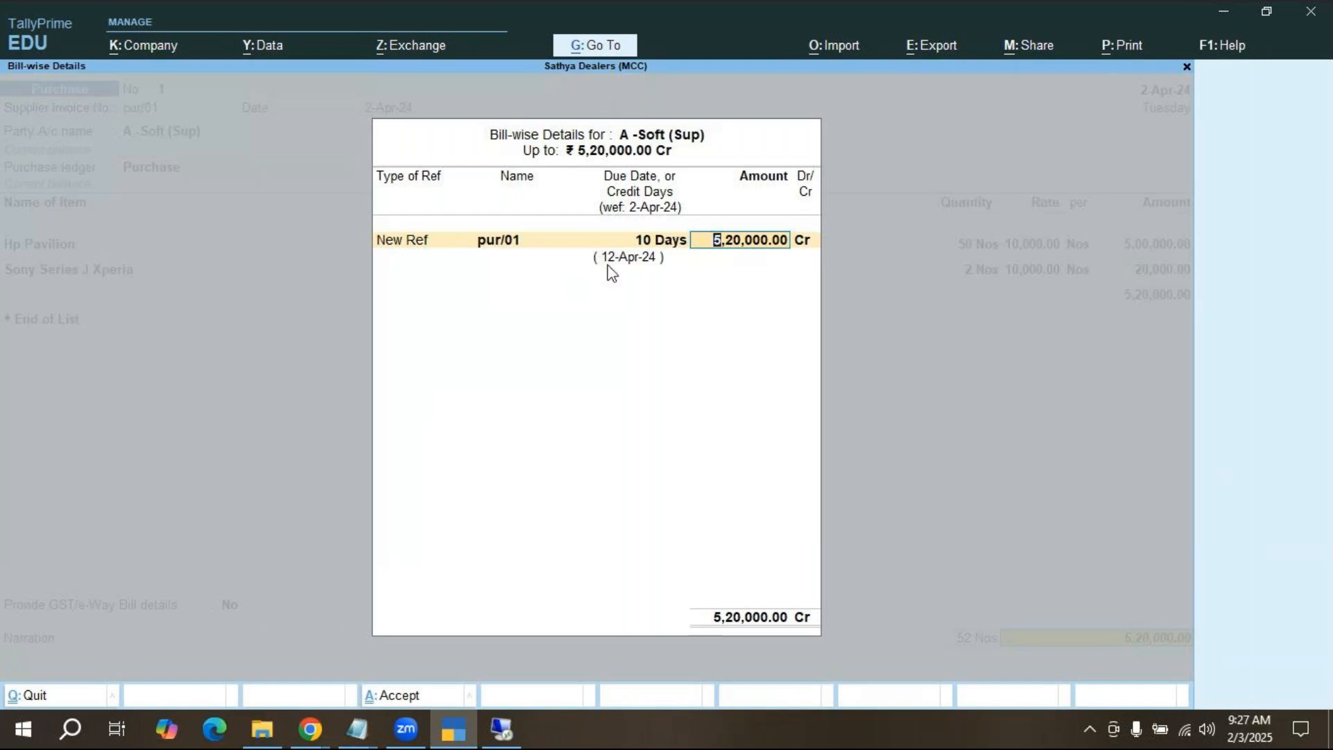
pyautogui.press('Return')
pyautogui.press('Return')
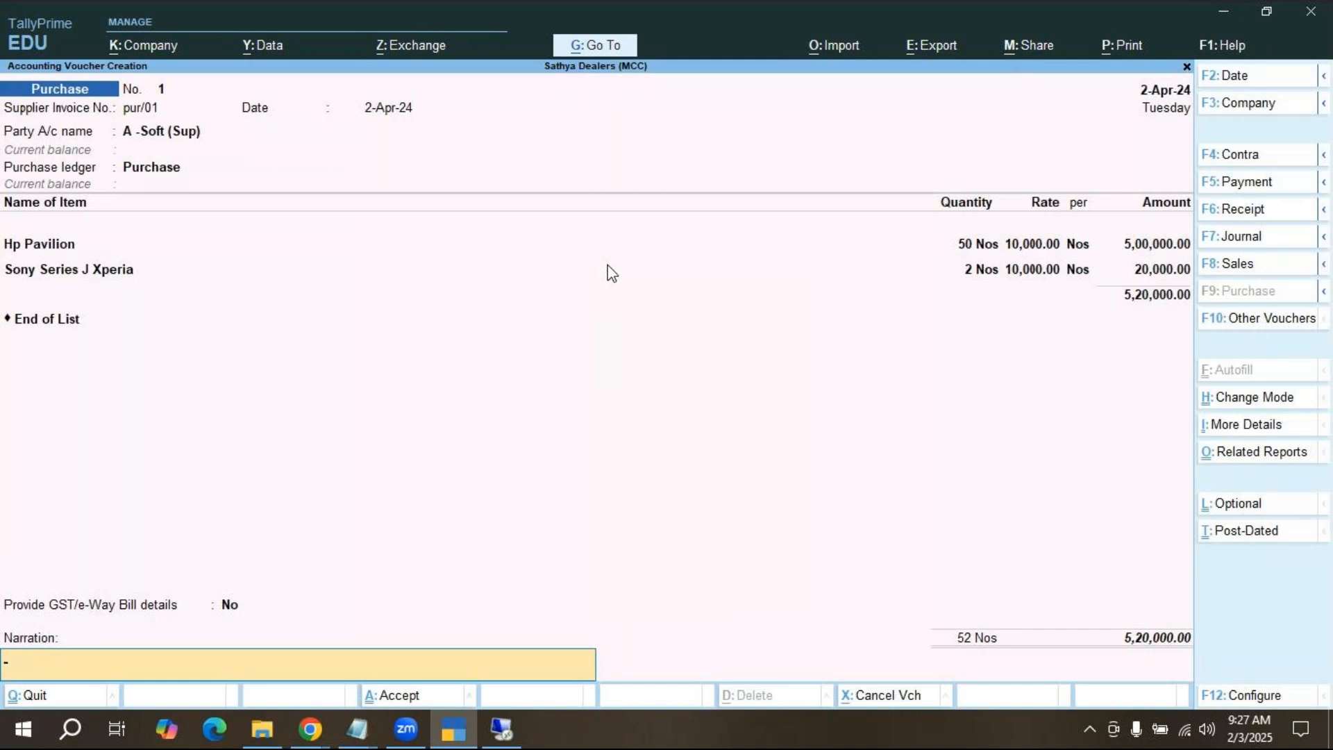
pyautogui.press('Return')
pyautogui.press('Return')
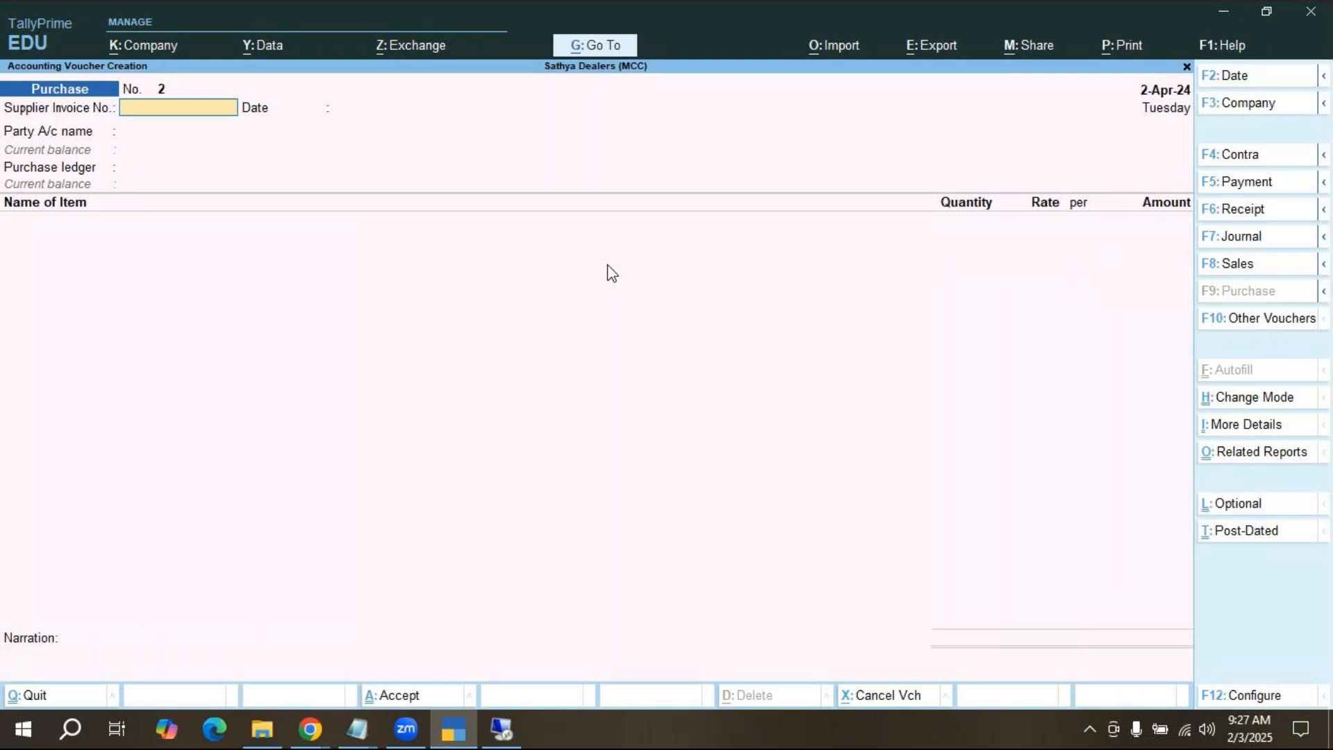
# Leave voucher entry and view the Balance Sheet in detailed form.
pyautogui.press('Escape')
pyautogui.press('Return')
pyautogui.press('Down')
pyautogui.press('Down')
pyautogui.press('Down')
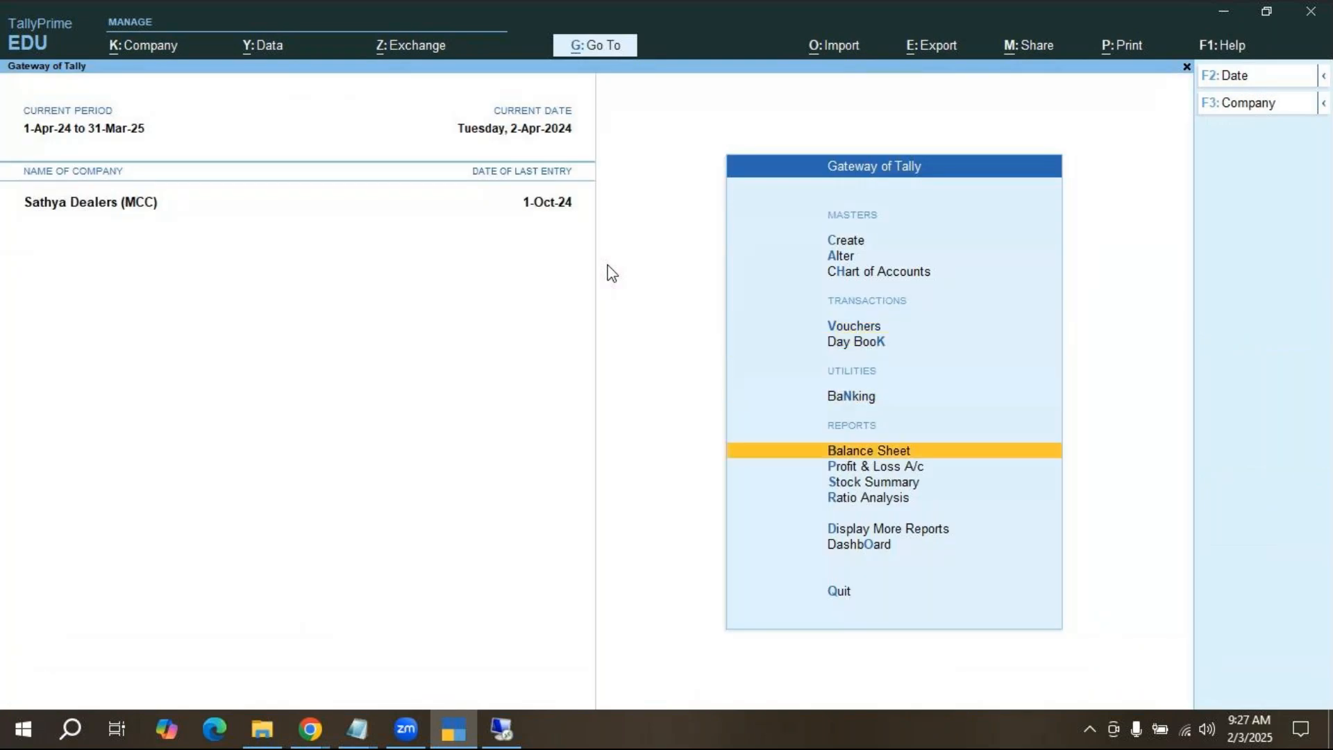
pyautogui.press('Return')
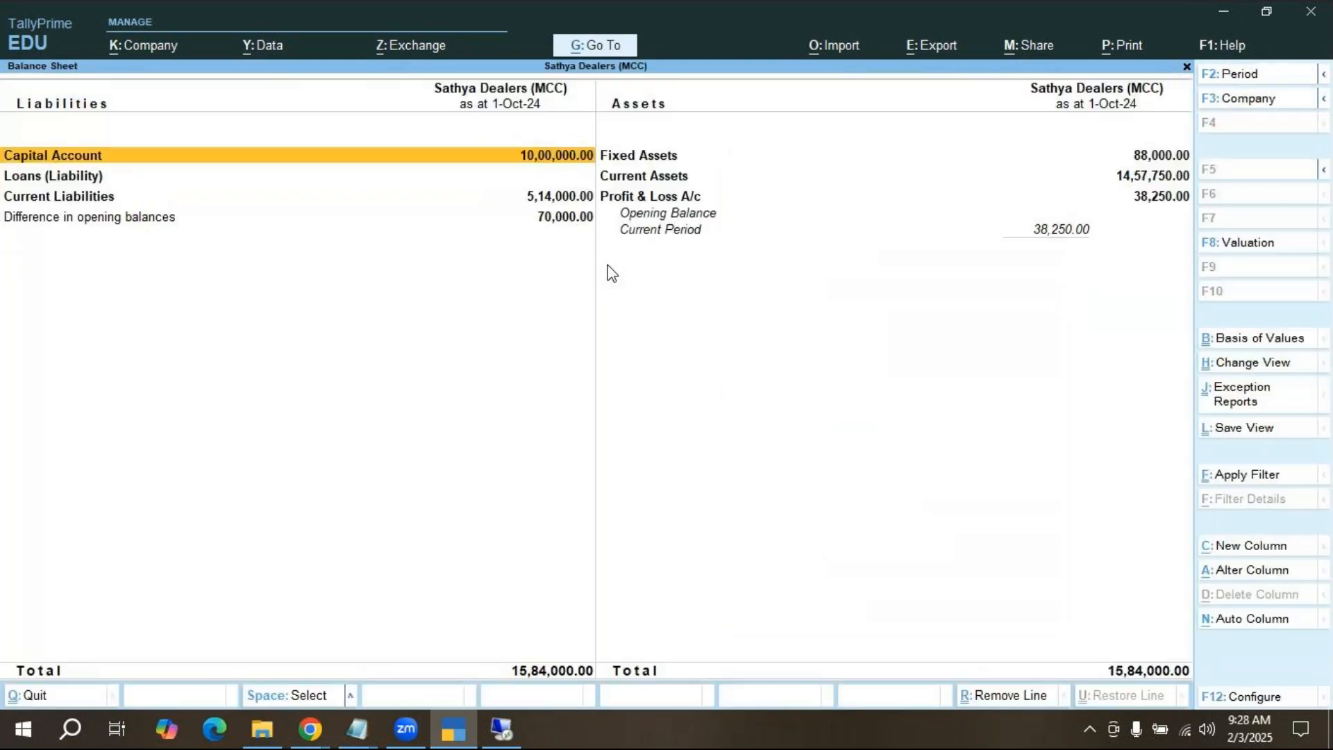
pyautogui.press('alt')
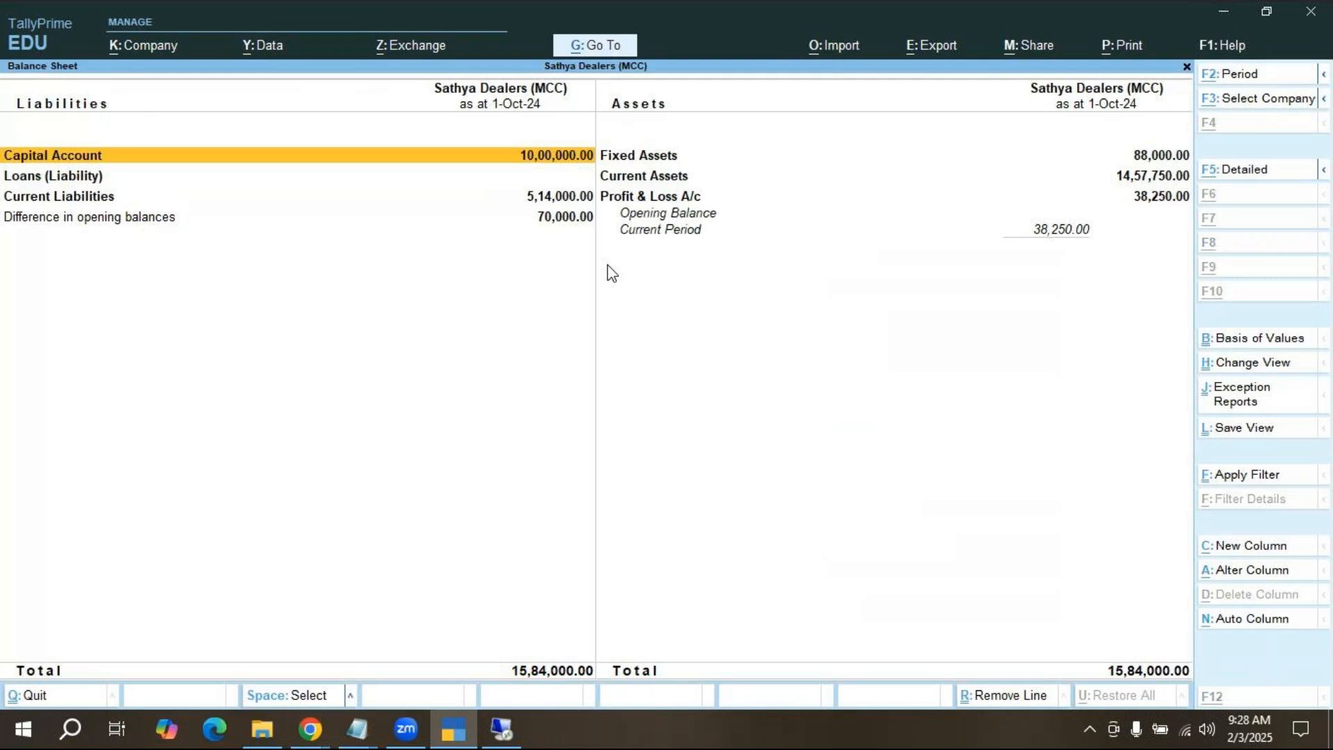
pyautogui.press('alt')
pyautogui.hotkey('alt', 'F5')
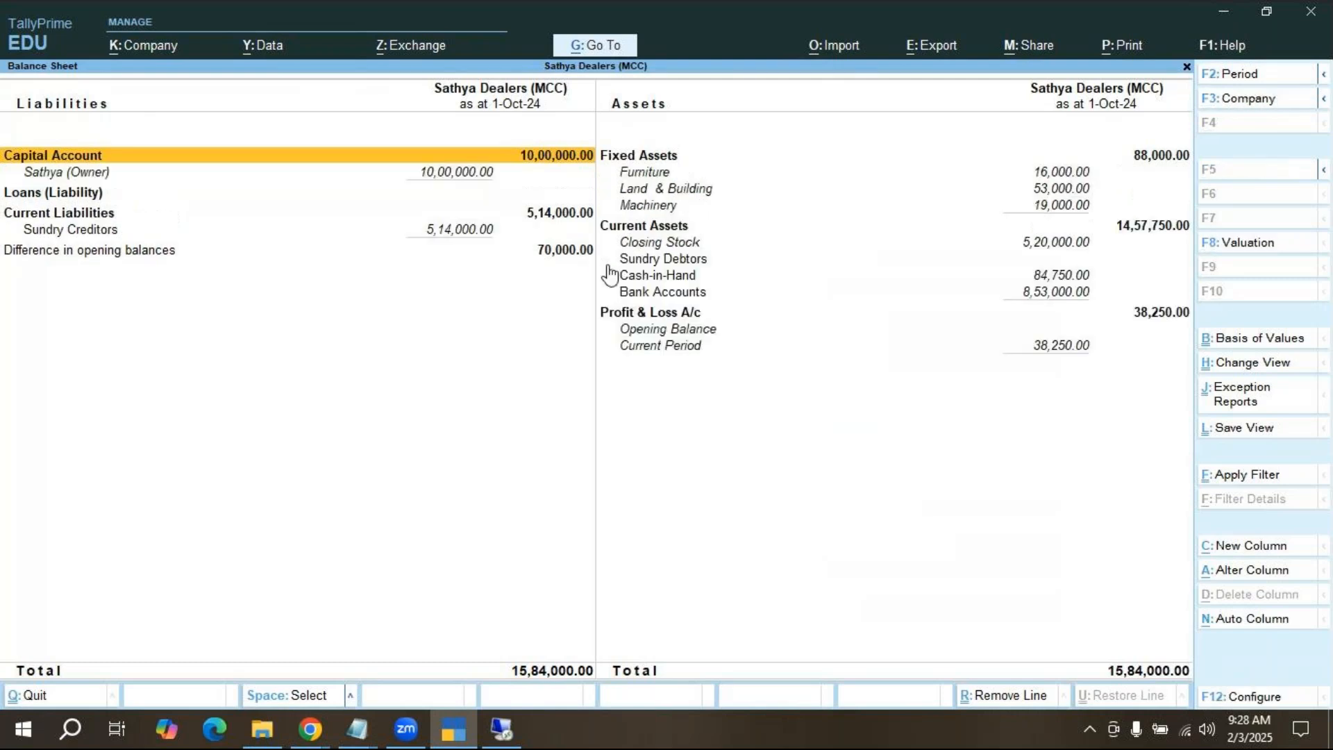
# Examine the supplier balances in the Sundry Creditors group under Current Liabilities, and return to the Balance Sheet.
pyautogui.press('Down')
pyautogui.press('Down')
pyautogui.press('Down')
pyautogui.press('Down')
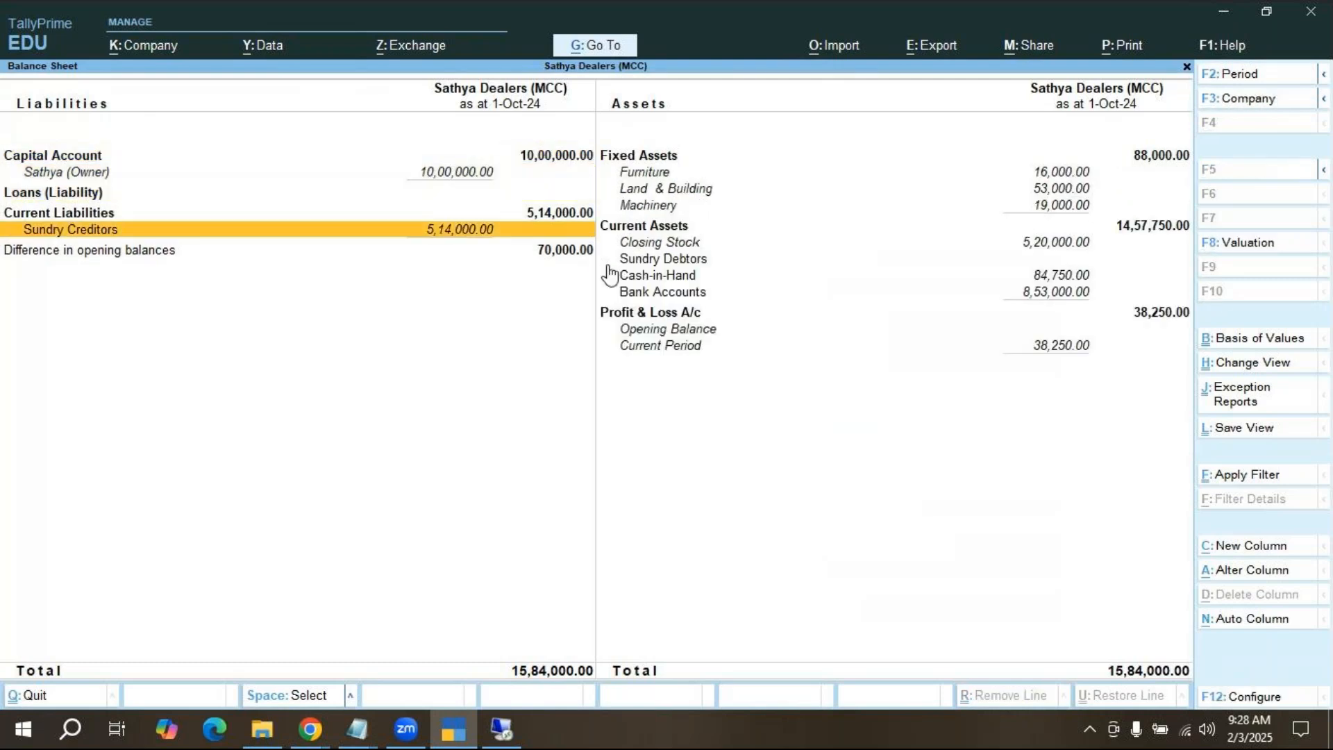
pyautogui.press('Return')
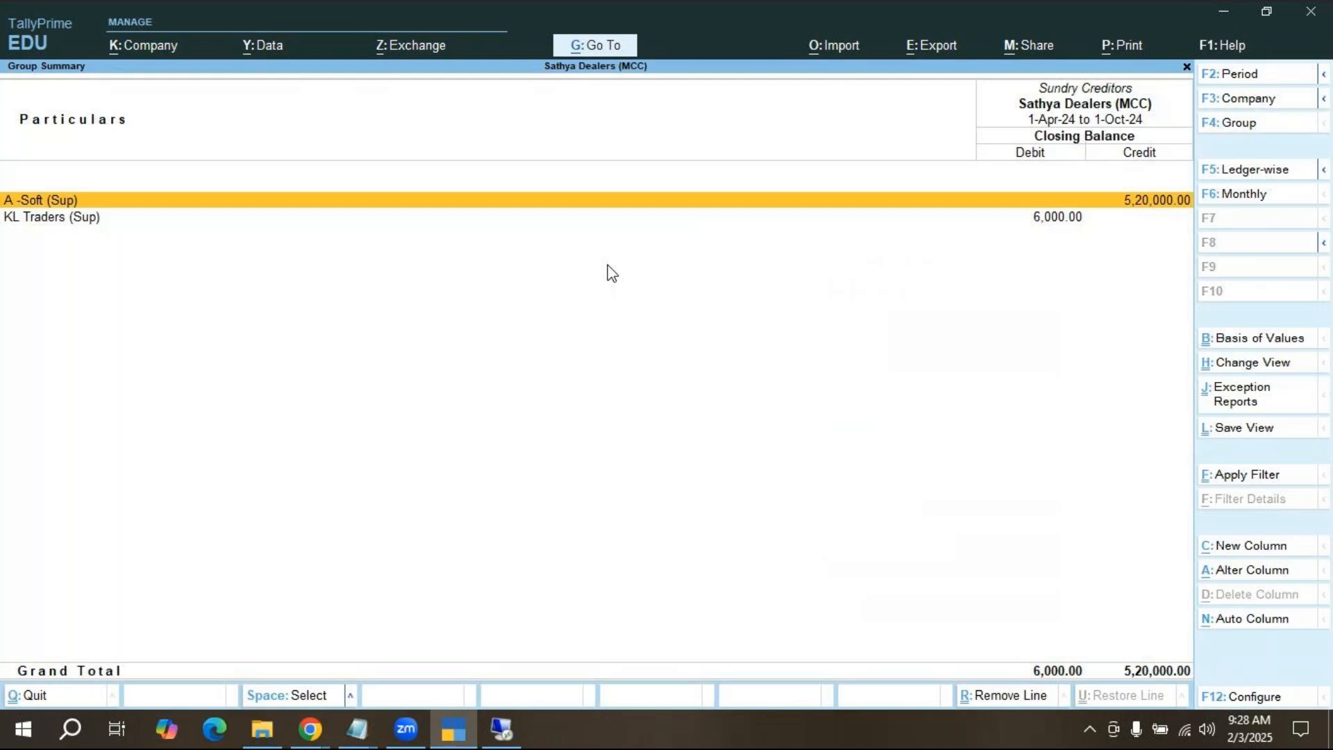
pyautogui.press('Down')
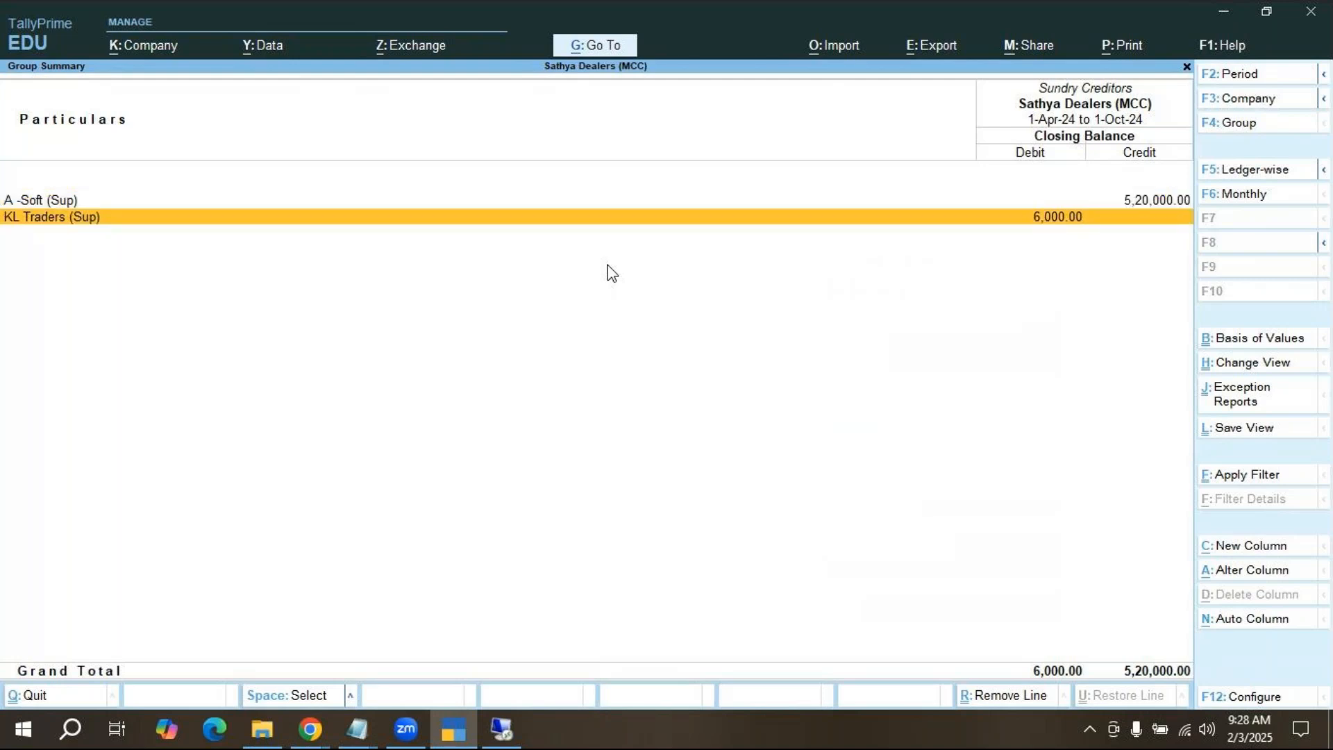
pyautogui.press('Up')
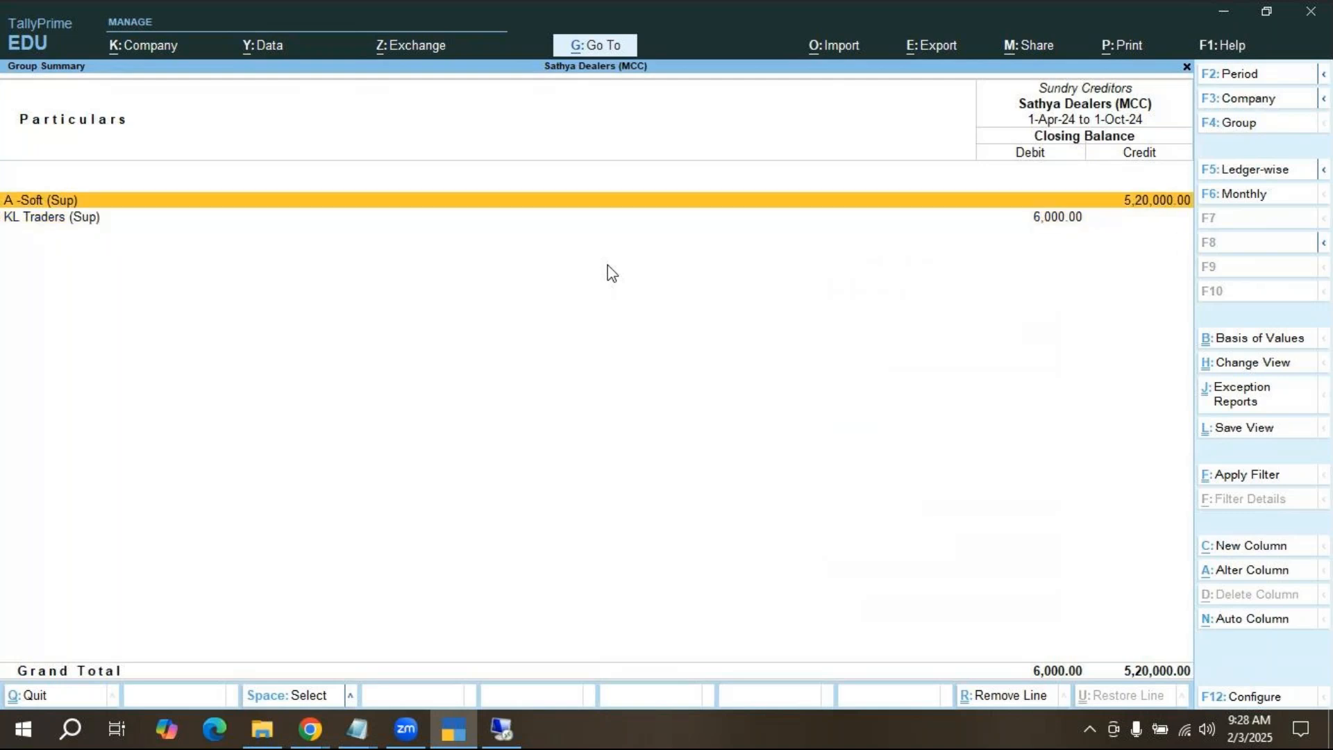
pyautogui.press('Escape')
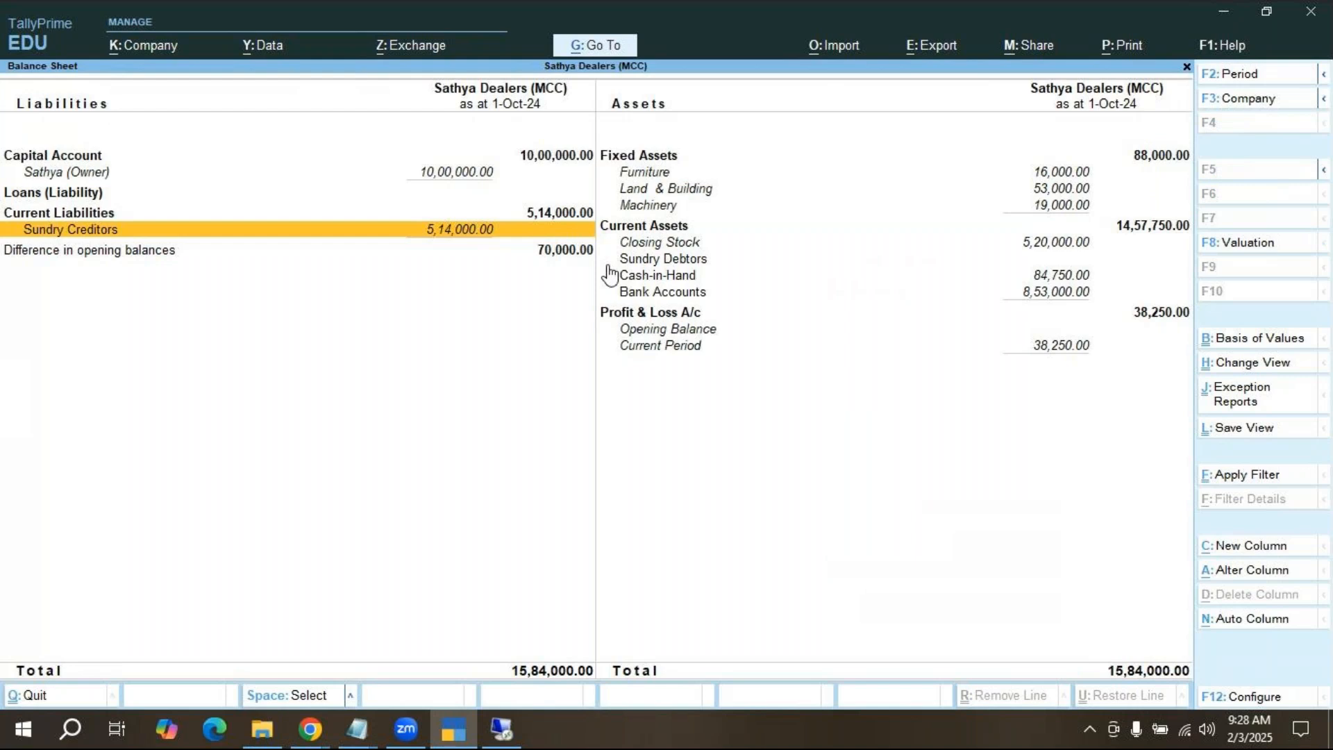
# Drill down from Sundry Creditors through A -Soft (Sup) and April to the purchase voucher dated 2-Apr-24.
pyautogui.press('Return')
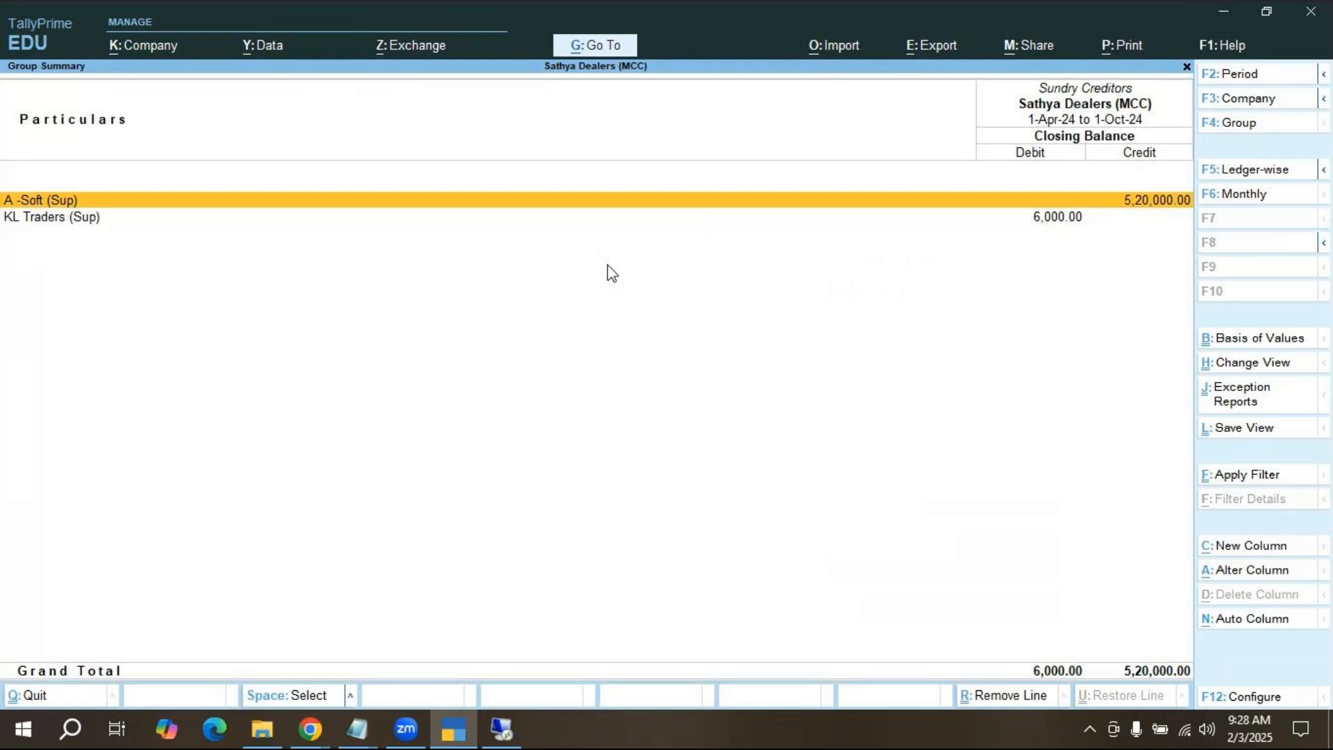
pyautogui.press('Return')
pyautogui.press('Up')
pyautogui.press('Up')
pyautogui.press('Up')
pyautogui.press('Up')
pyautogui.press('Up')
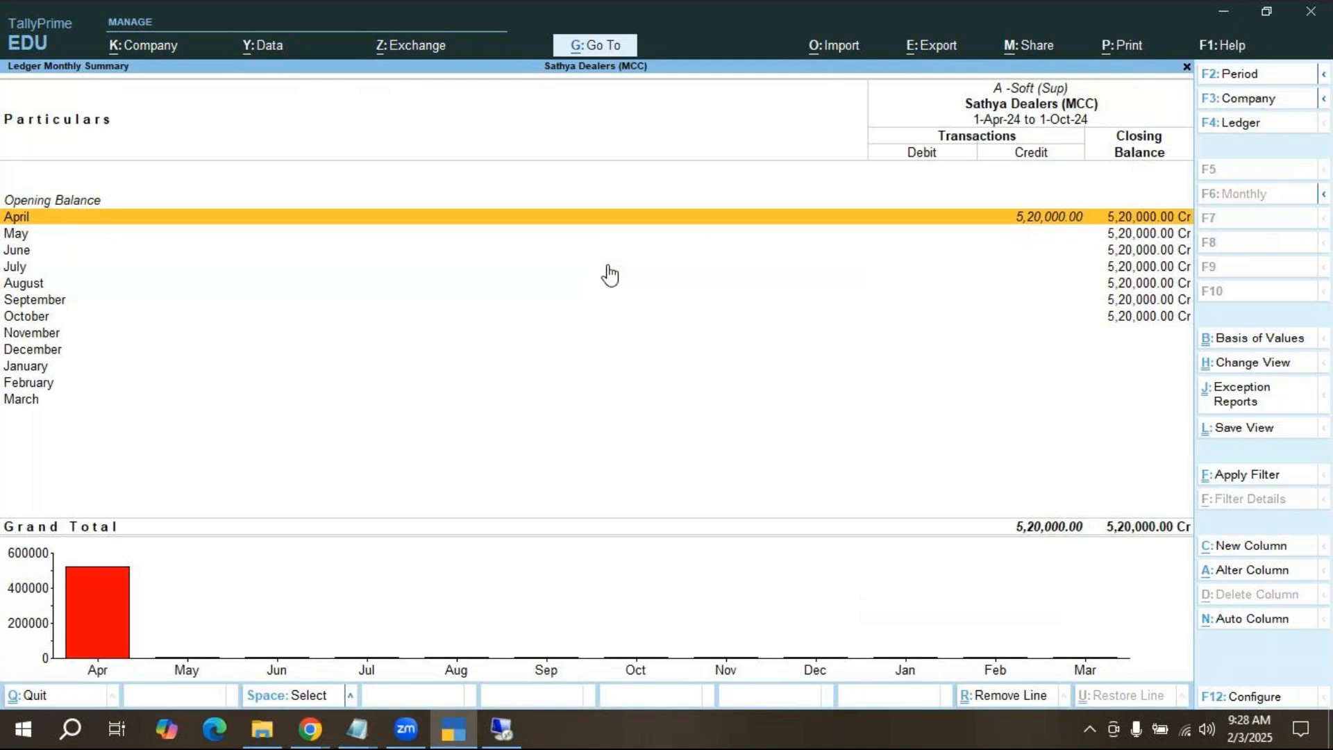
pyautogui.press('Return')
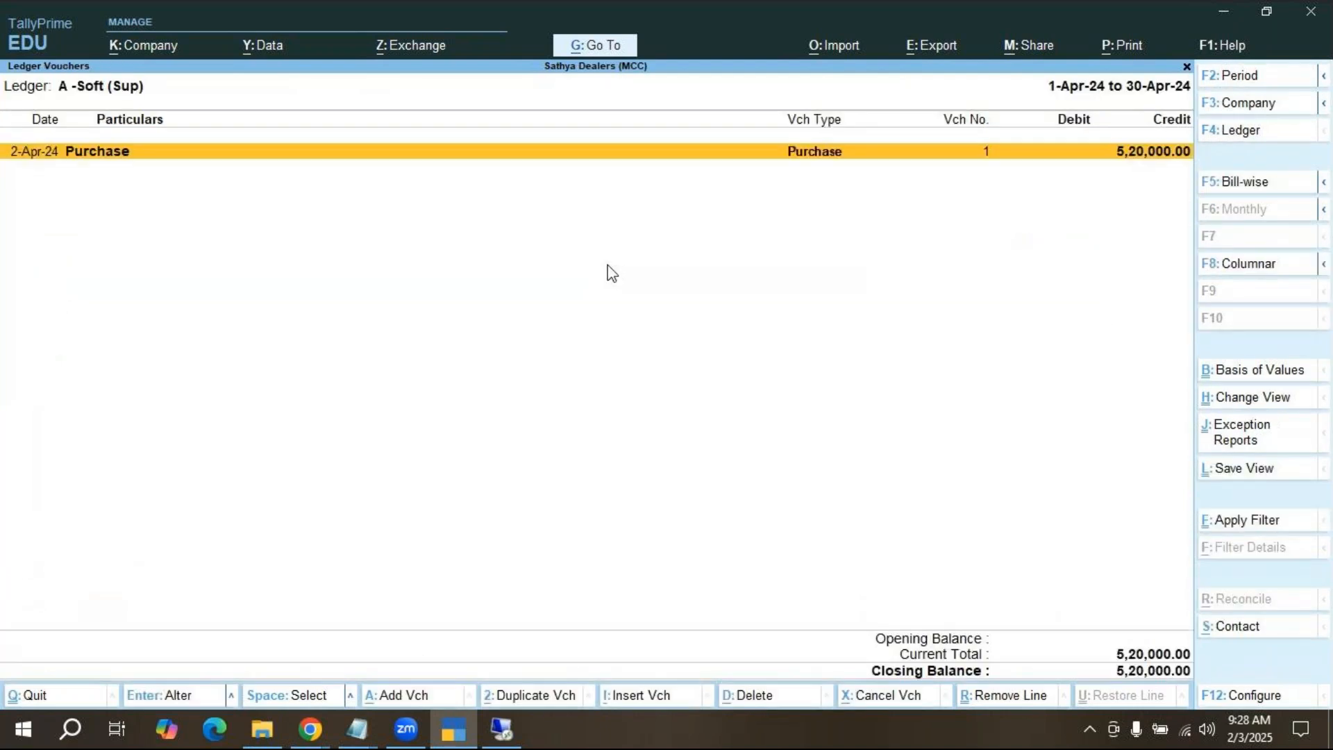
pyautogui.press('Return')
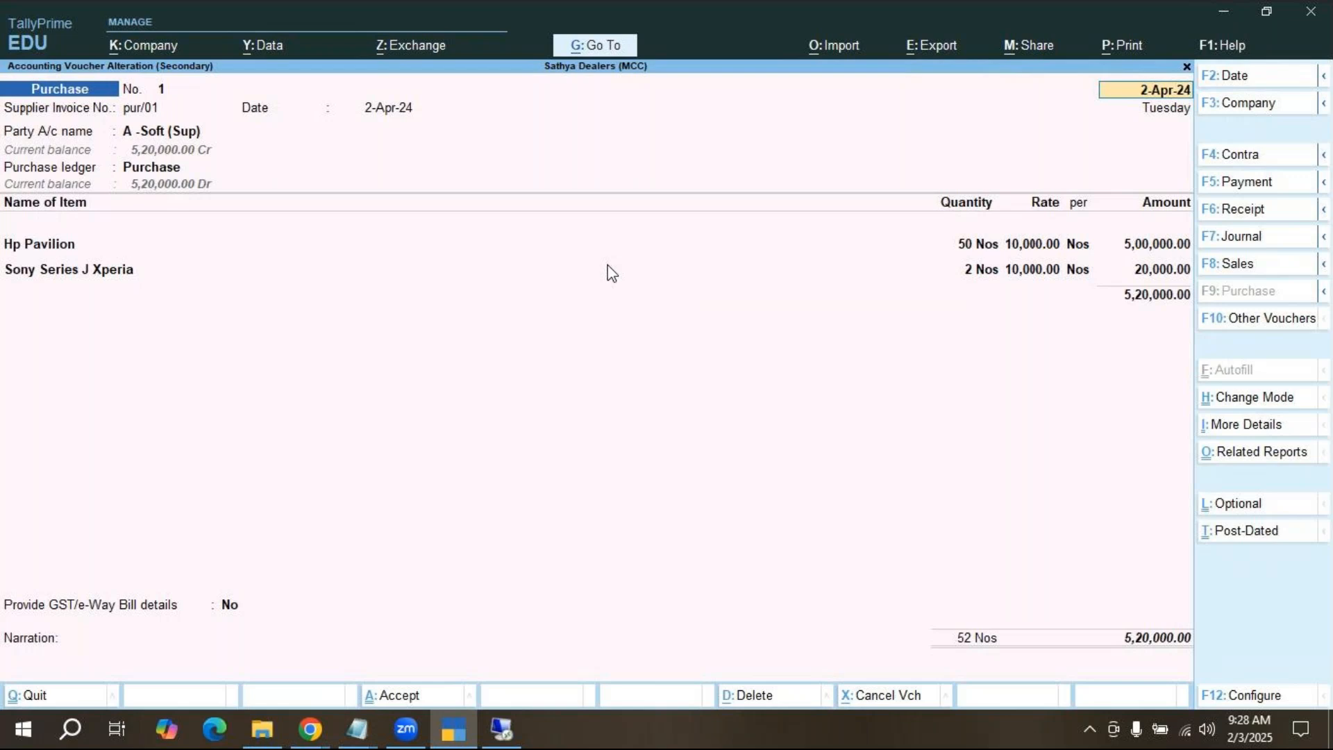
# Quit the purchase voucher without saving and close the ledger reports and Balance Sheet back to the Gateway of Tally.
pyautogui.press('BackSpace')
pyautogui.press('Escape')
pyautogui.press('y')
pyautogui.press('Escape')
pyautogui.press('Escape')
pyautogui.press('Escape')
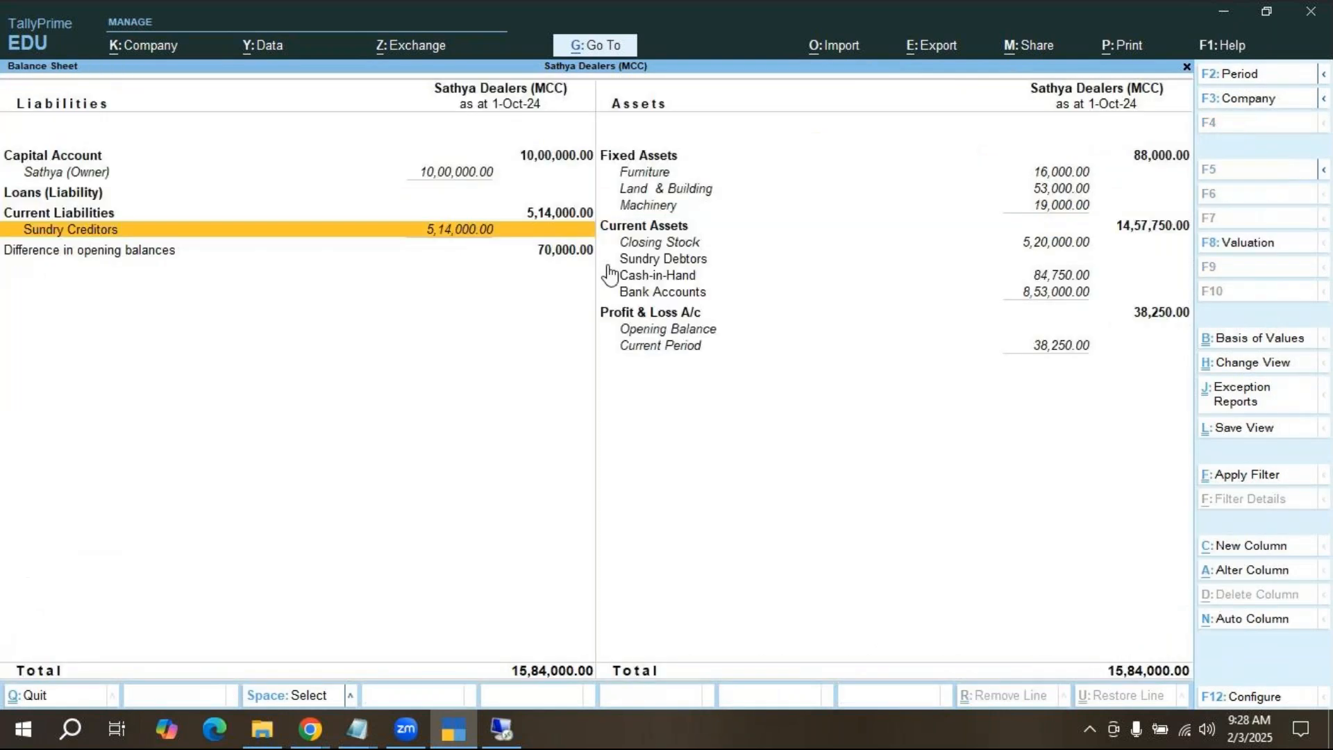
pyautogui.press('Escape')
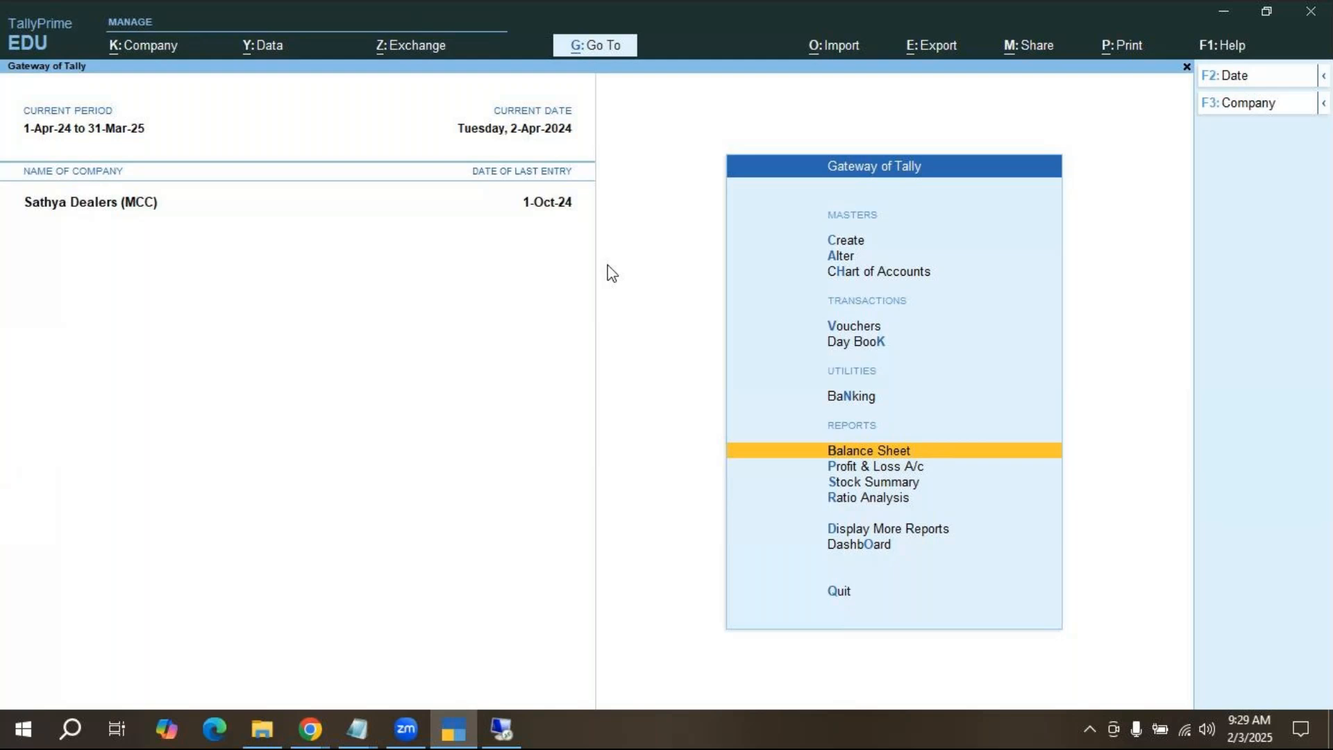
# Check the closing quantities and values of the Laptop and Mobile groups in the Stock Summary, and close the report.
pyautogui.press('Down')
pyautogui.press('Down')
pyautogui.press('Return')
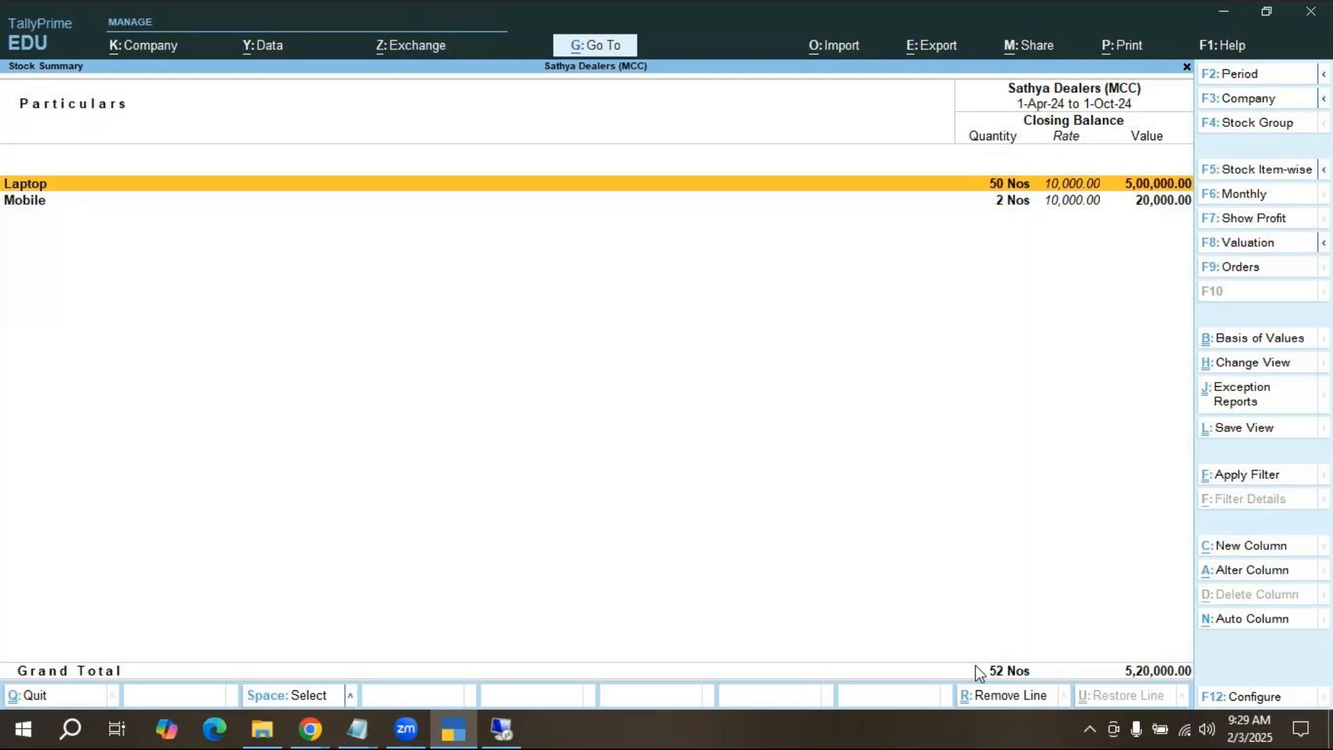
pyautogui.press('Escape')
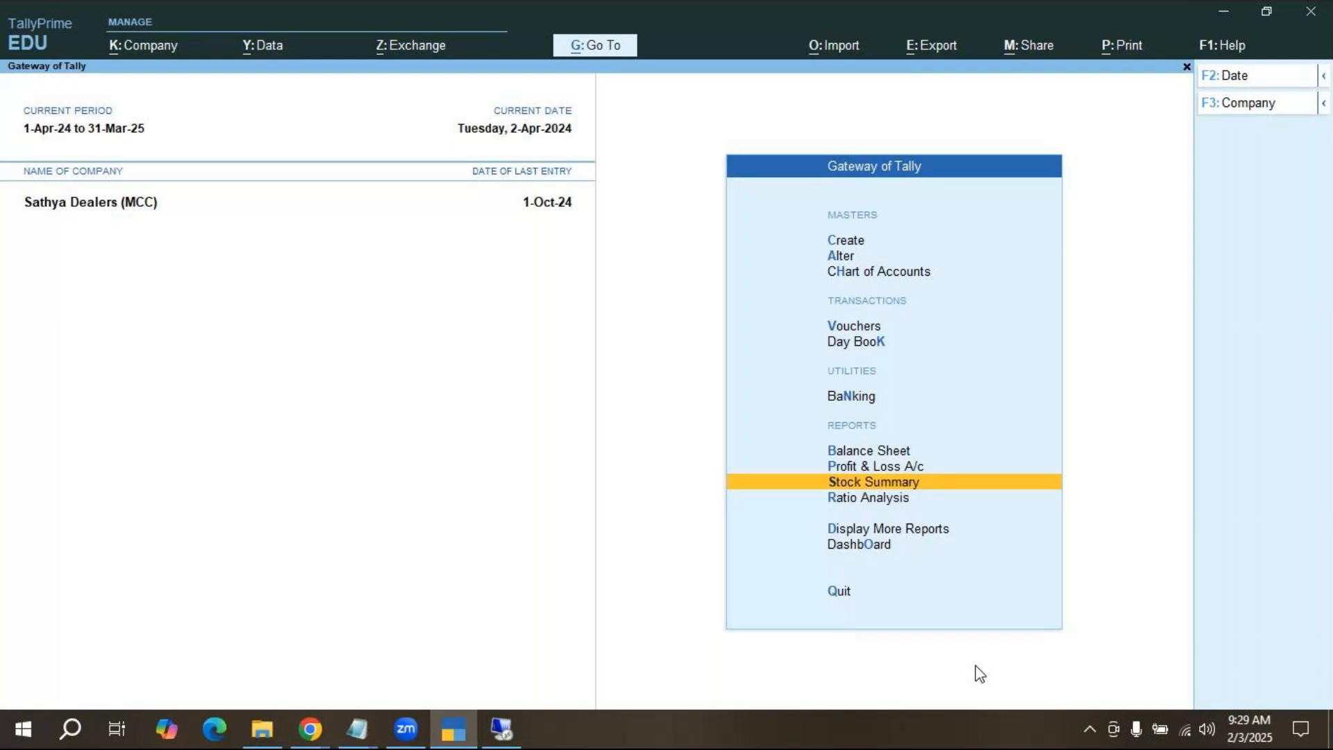
pyautogui.press('Up')
pyautogui.press('Up')
pyautogui.press('Up')
pyautogui.press('Up')
pyautogui.press('Up')
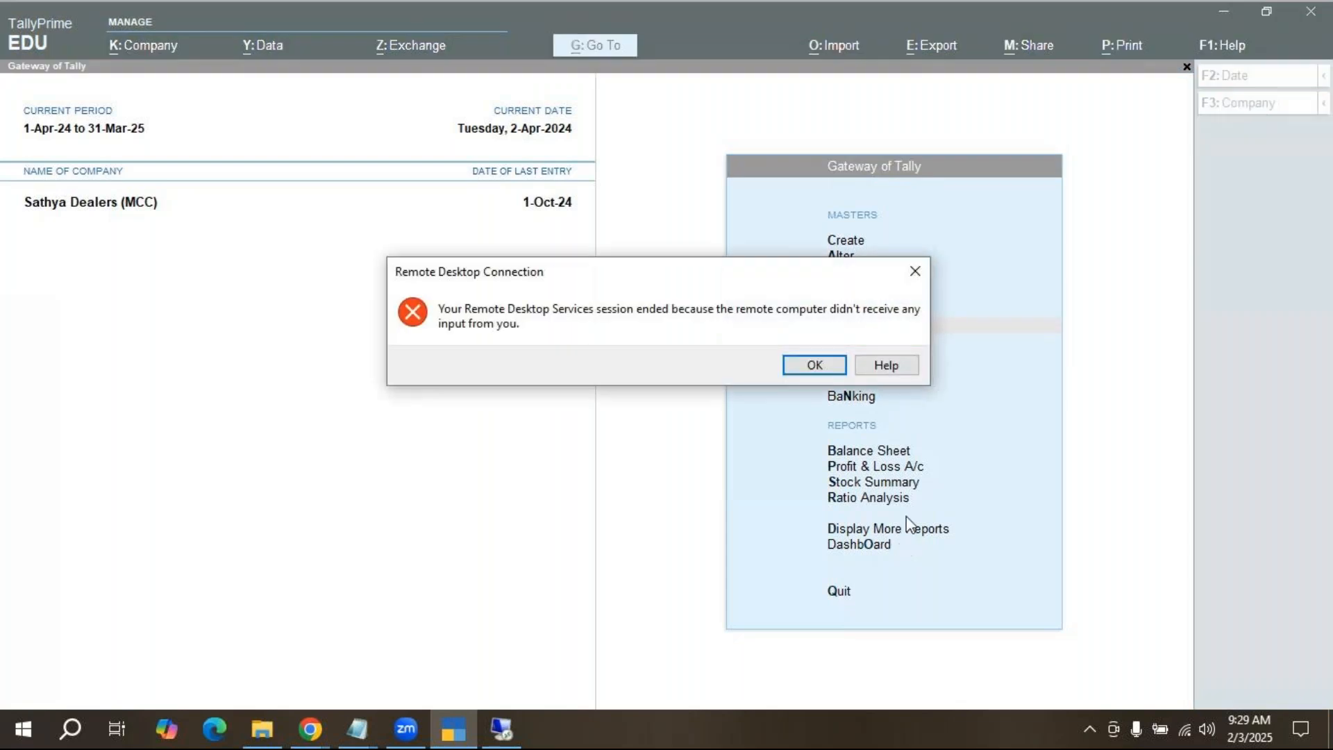
# Dismiss the Remote Desktop session error and close the Remote Desktop Connection window.
pyautogui.click(814, 366)
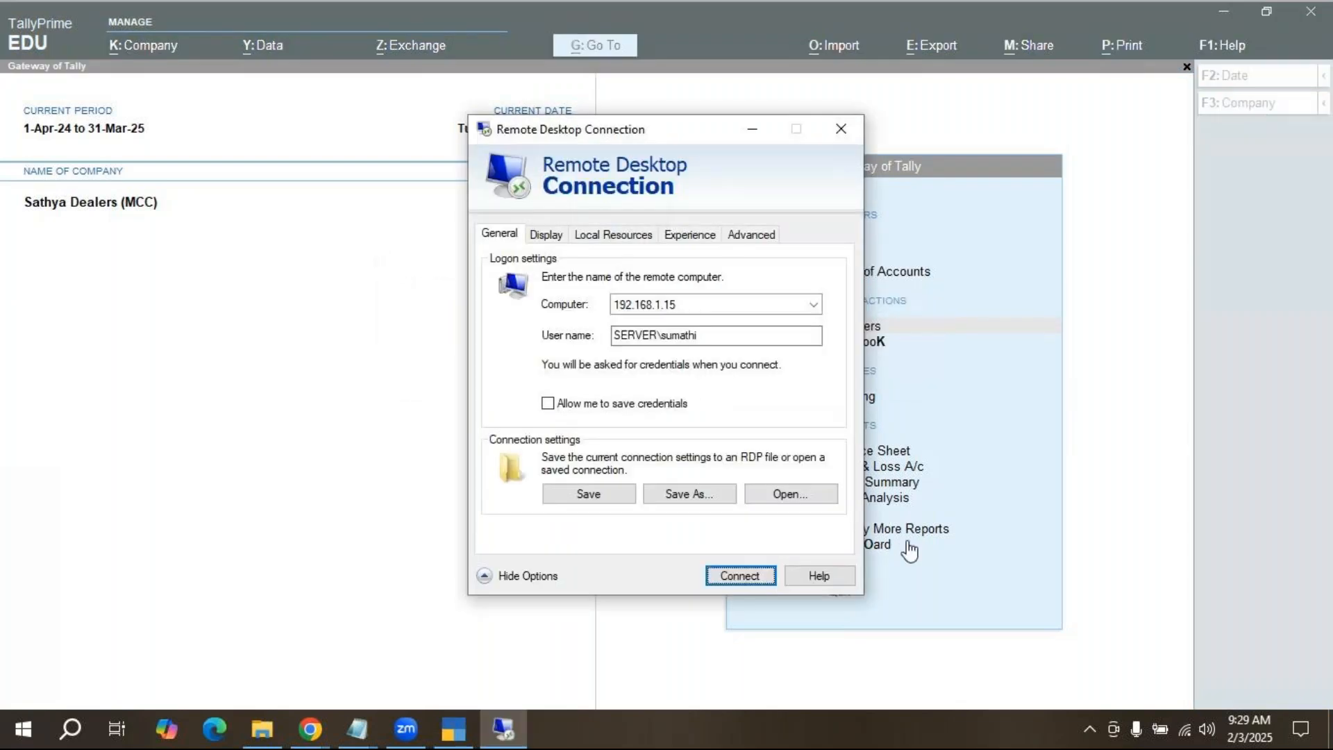
pyautogui.click(840, 129)
# View the outstanding payables report for the pending supplier bills.
pyautogui.click(890, 529)
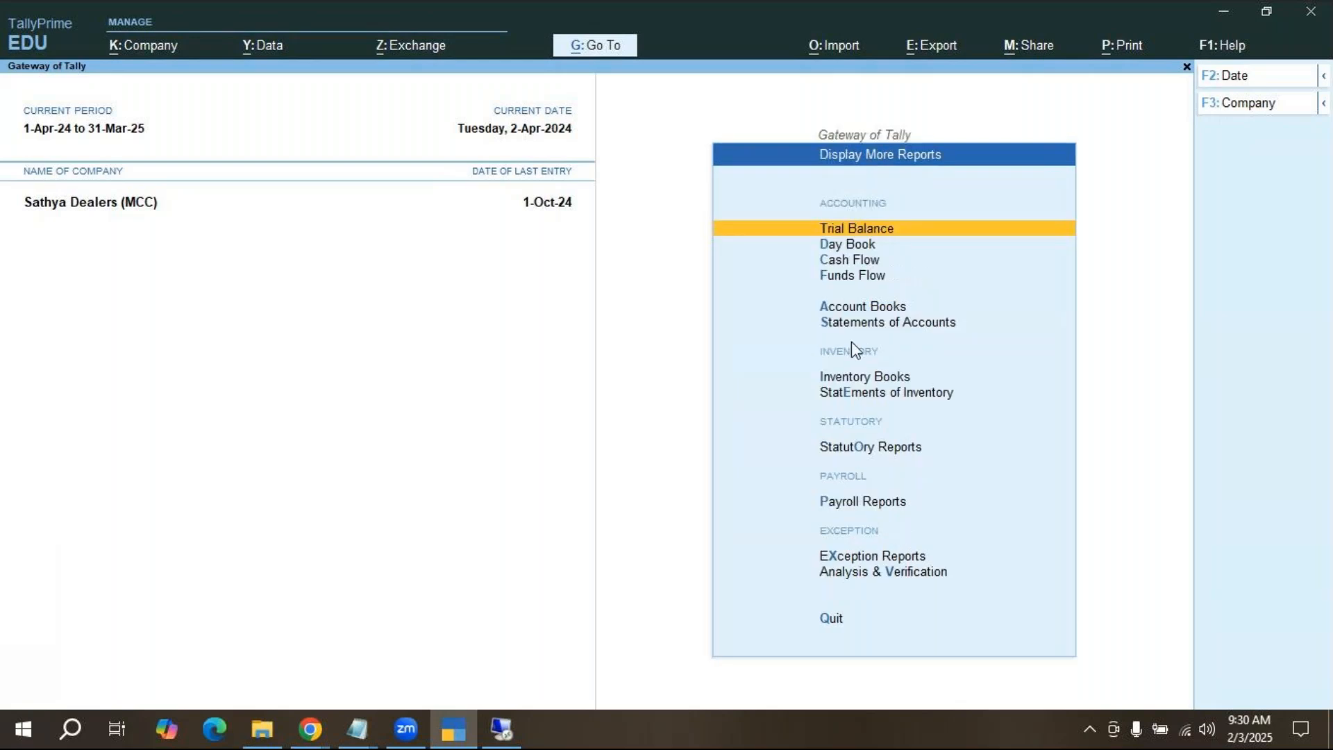
pyautogui.click(900, 325)
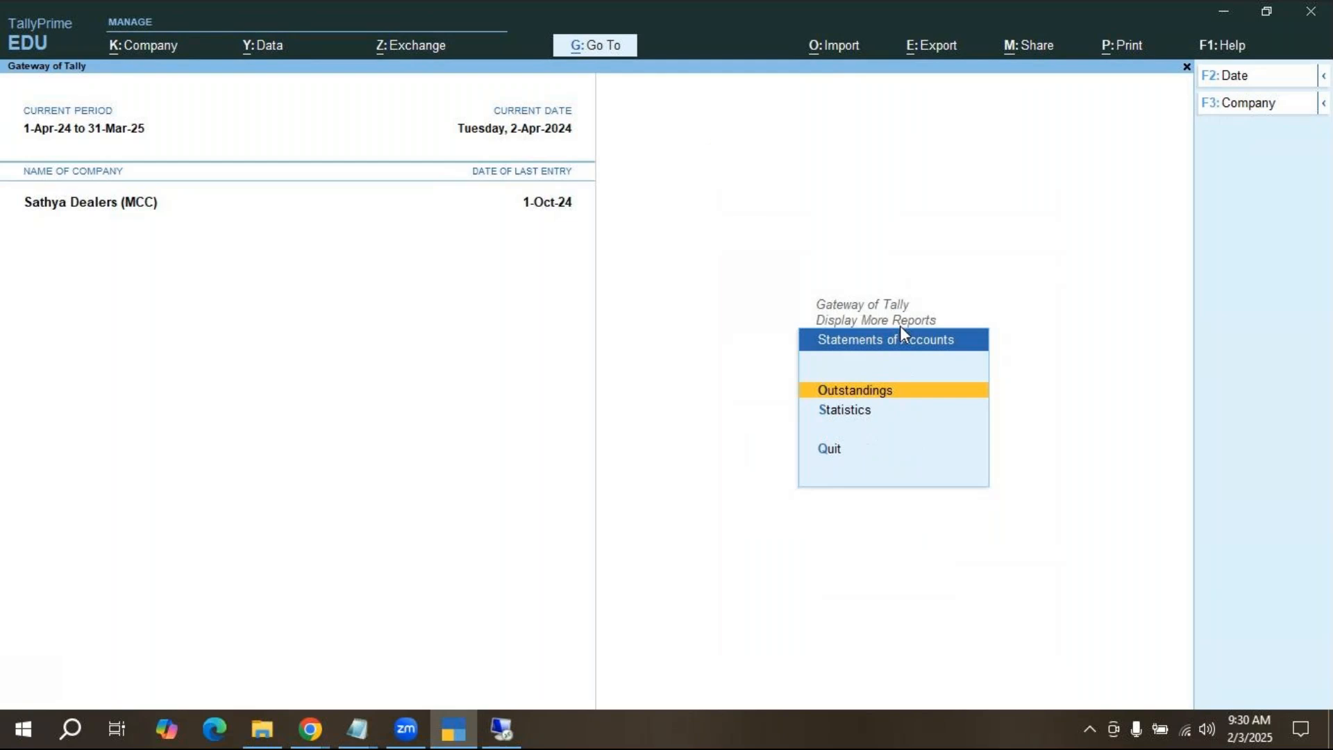
pyautogui.click(871, 391)
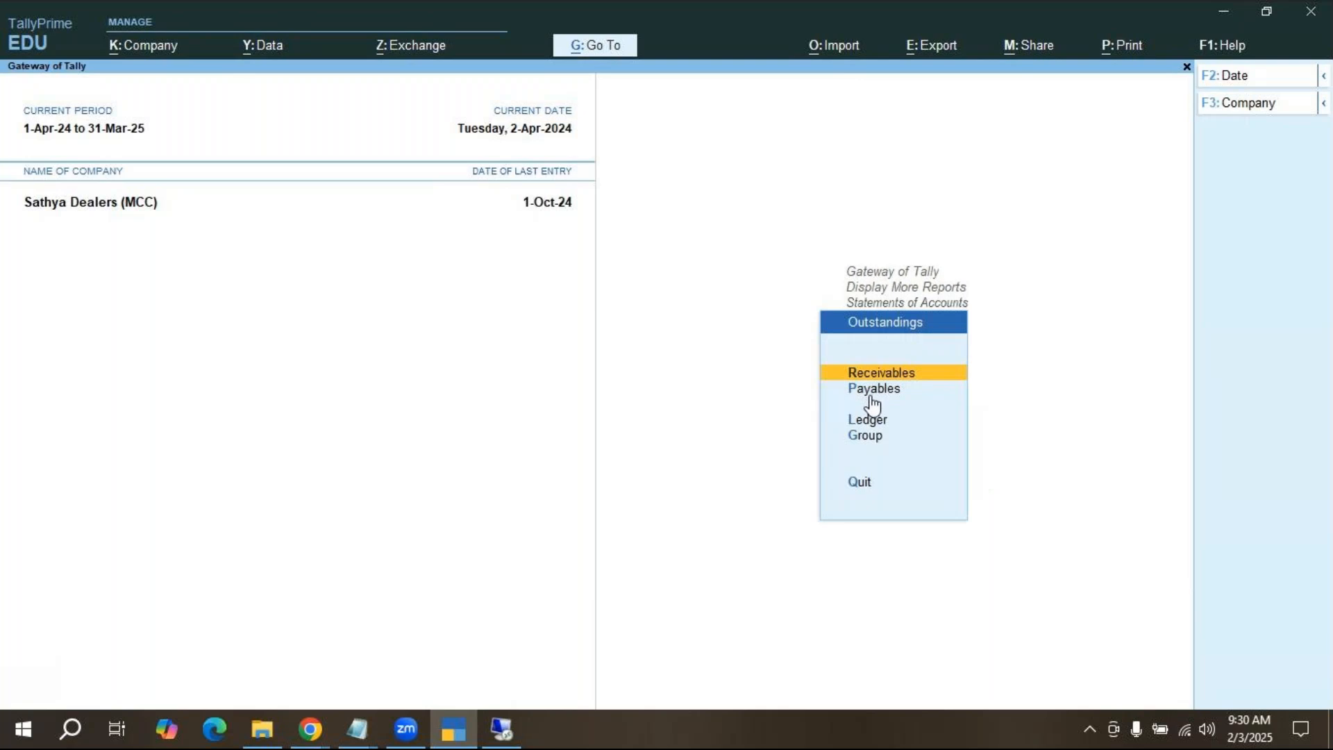
pyautogui.click(861, 392)
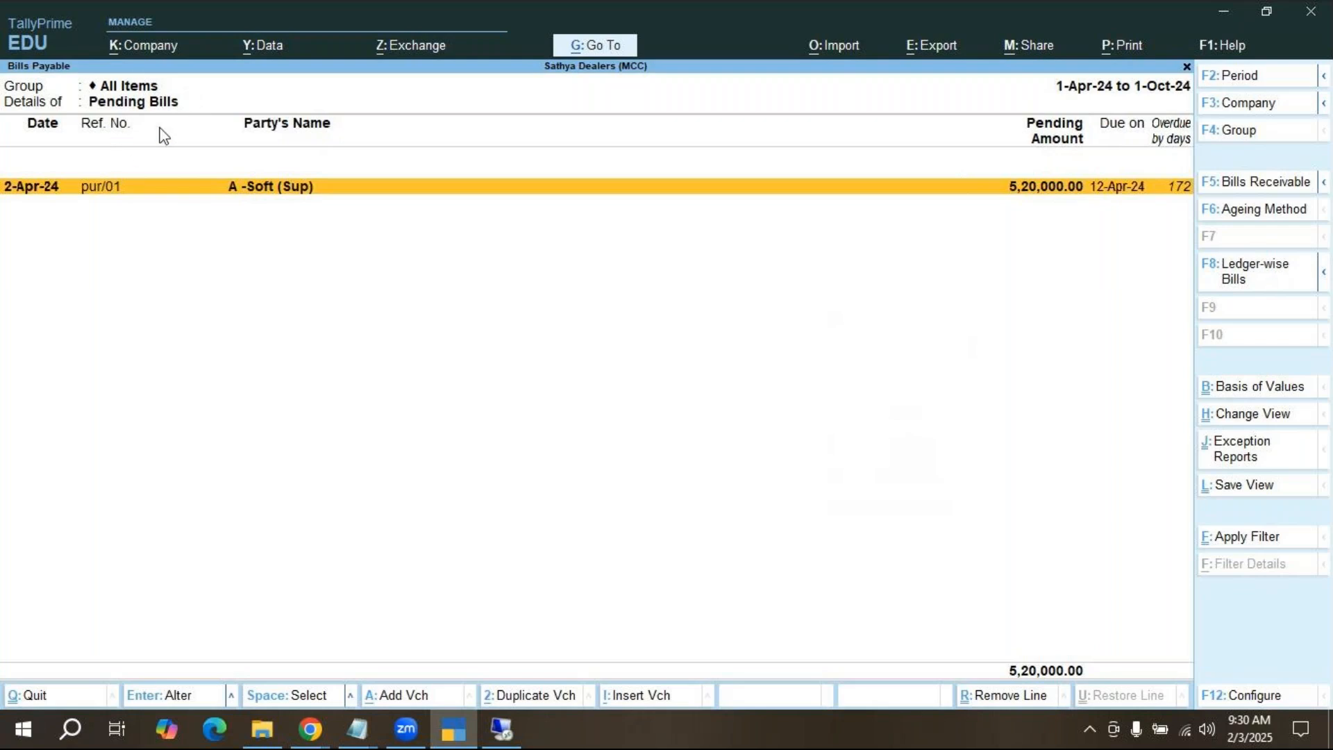
# Close the outstanding payables report and return through the report menus to the Gateway of Tally.
pyautogui.press('Escape')
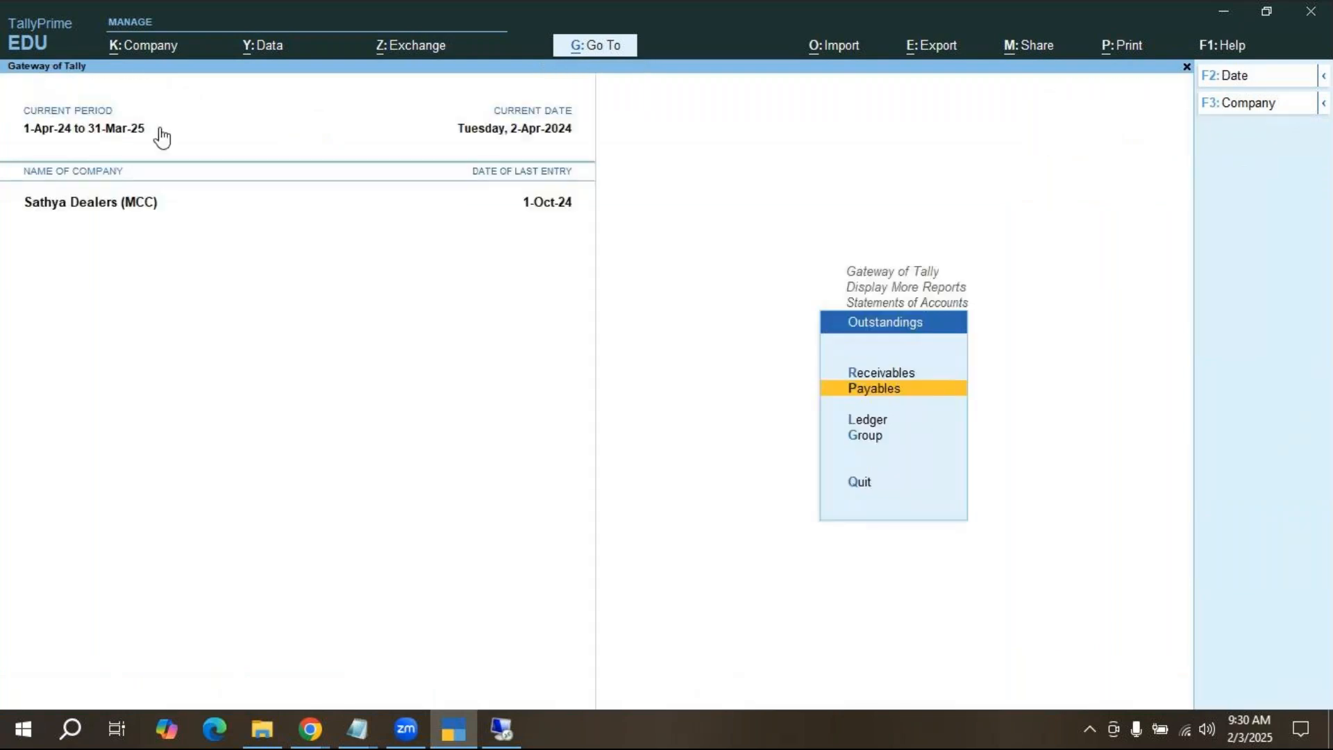
pyautogui.press('Escape')
pyautogui.press('Escape')
pyautogui.press('Escape')
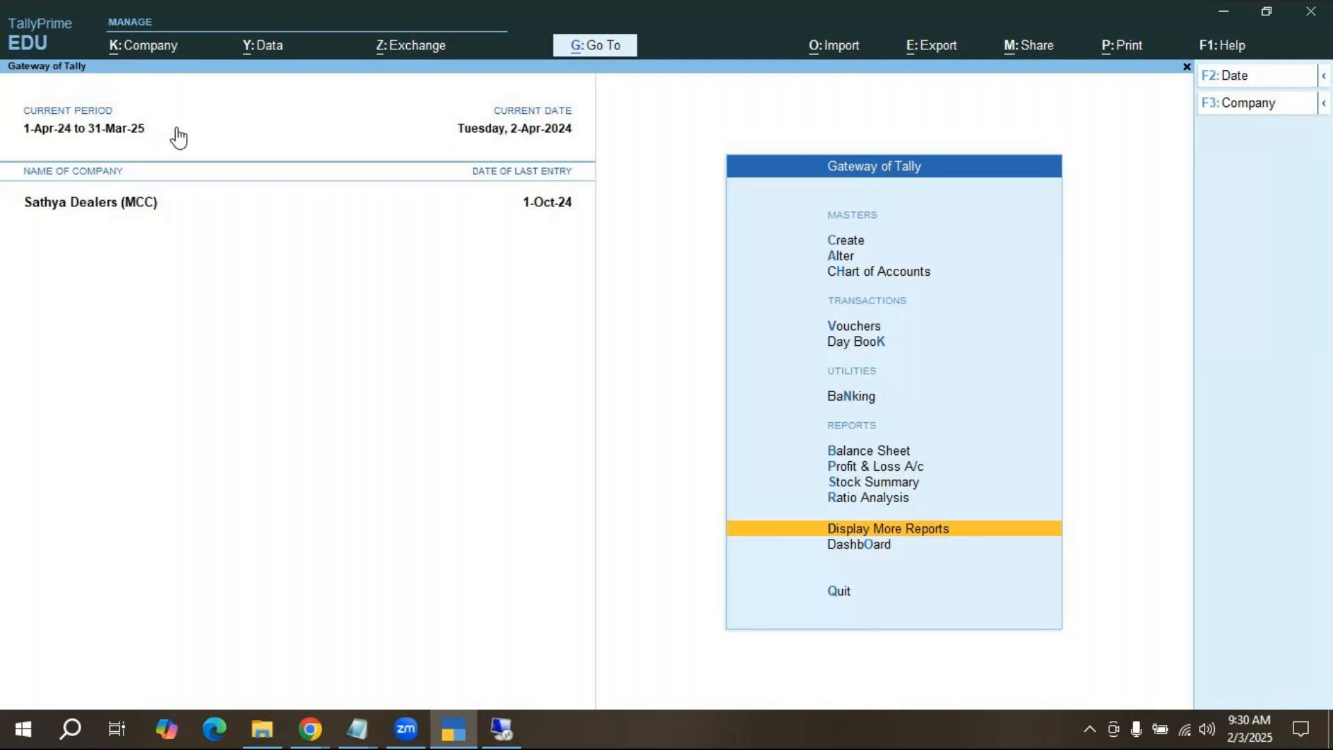
# Find the Bills Payable report by searching for Bills, view the pending bills, and close the report.
pyautogui.click(603, 46)
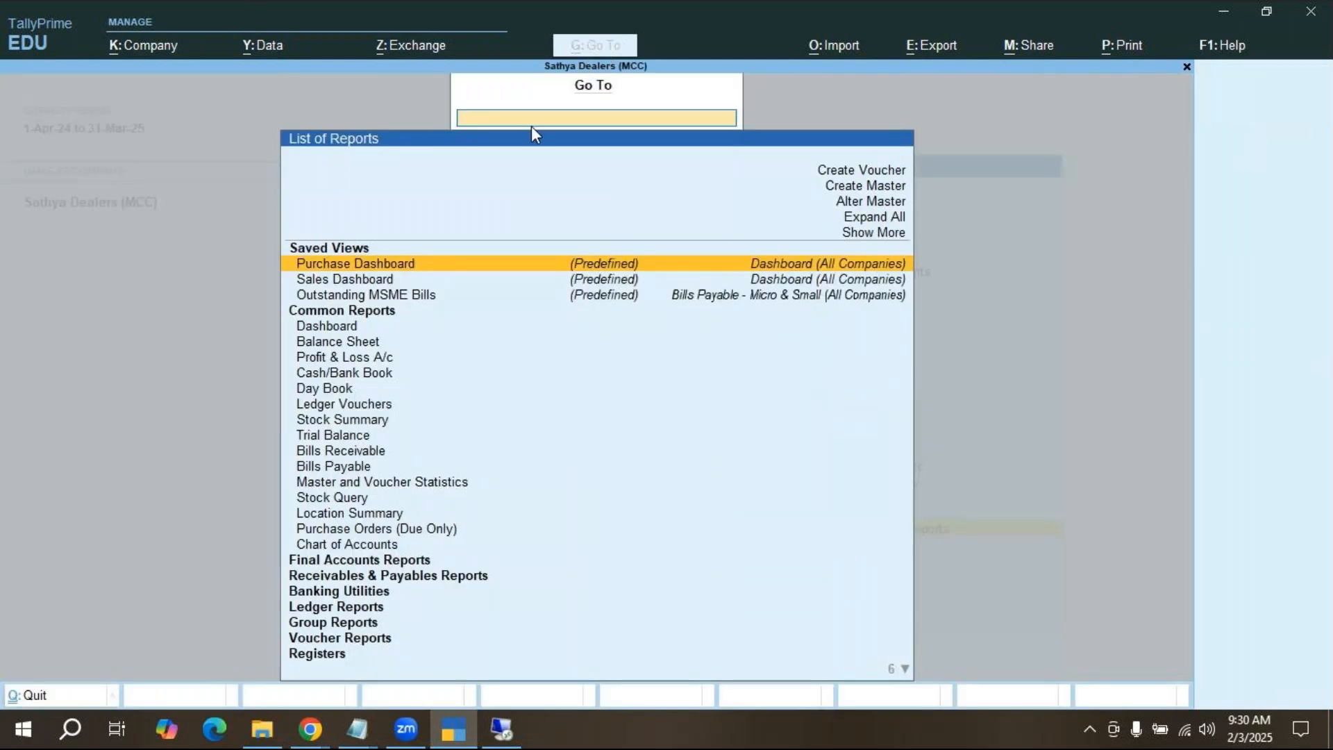
pyautogui.write('Bills')
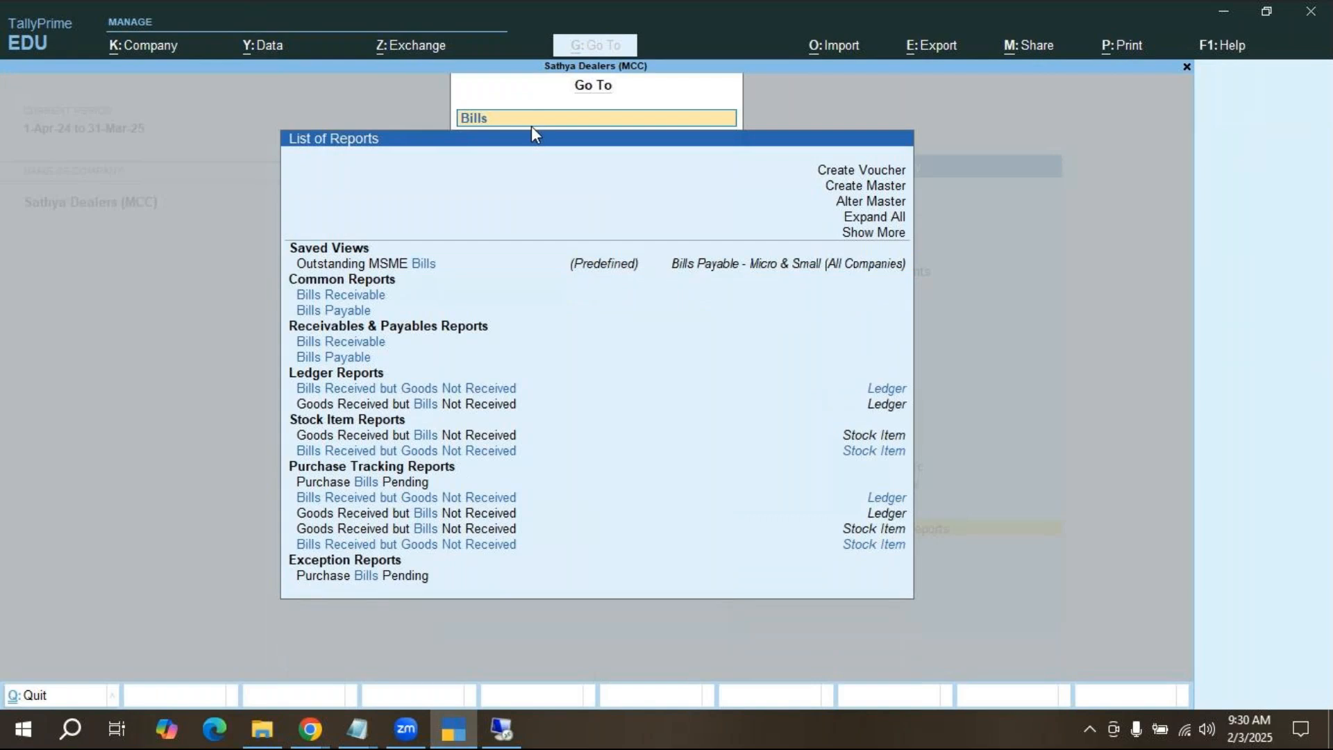
pyautogui.press('Down')
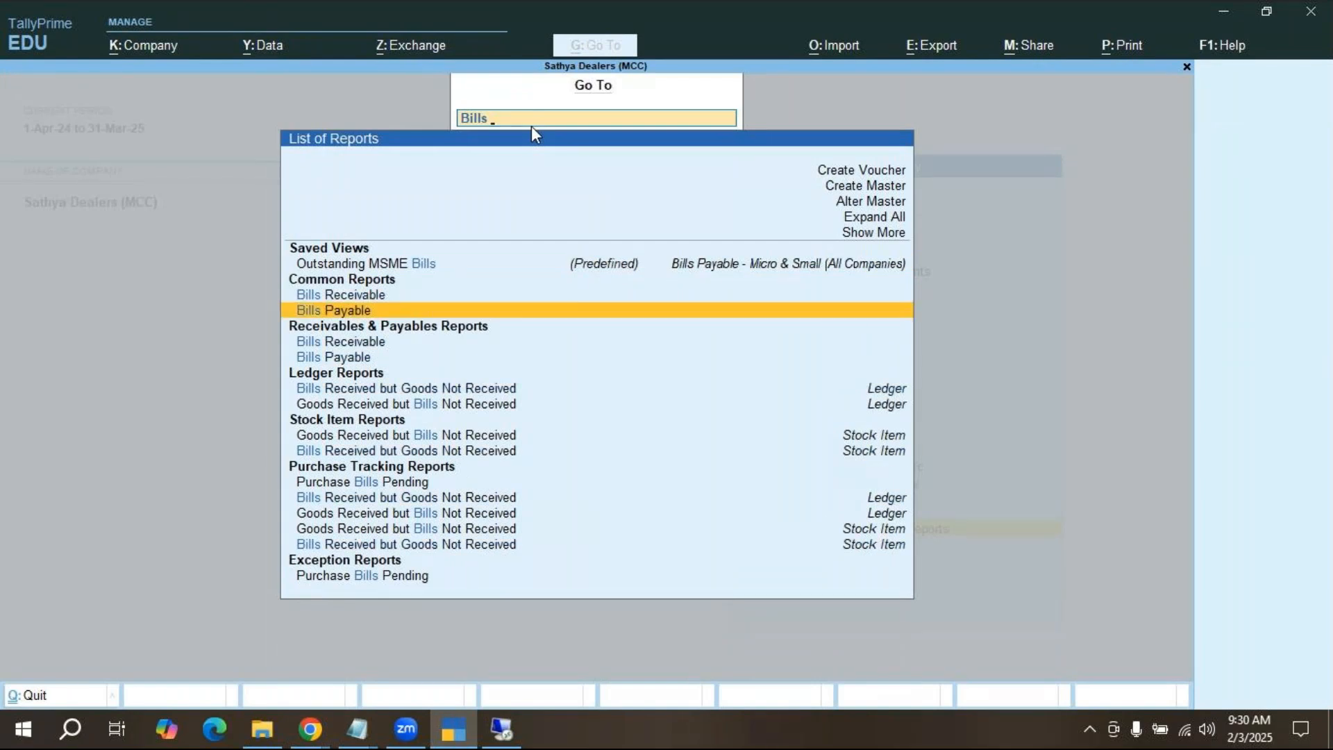
pyautogui.press('Return')
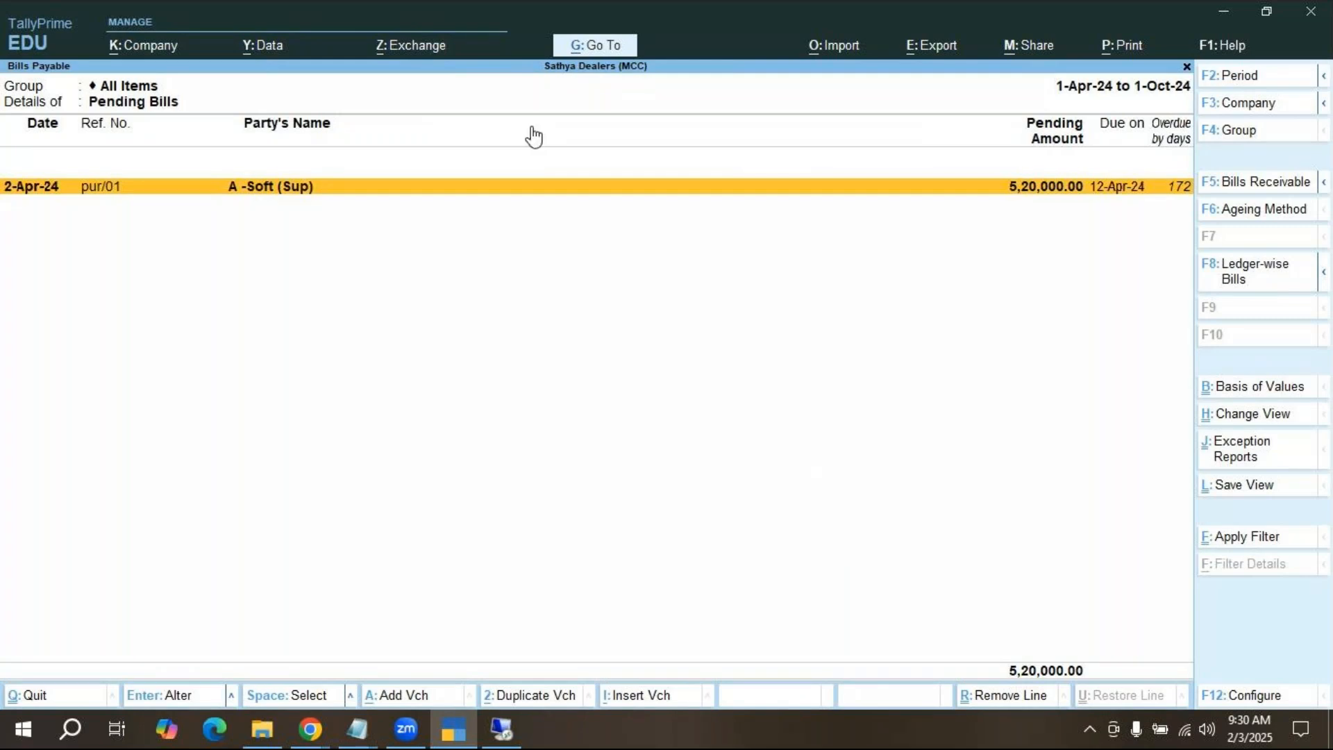
pyautogui.press('Escape')
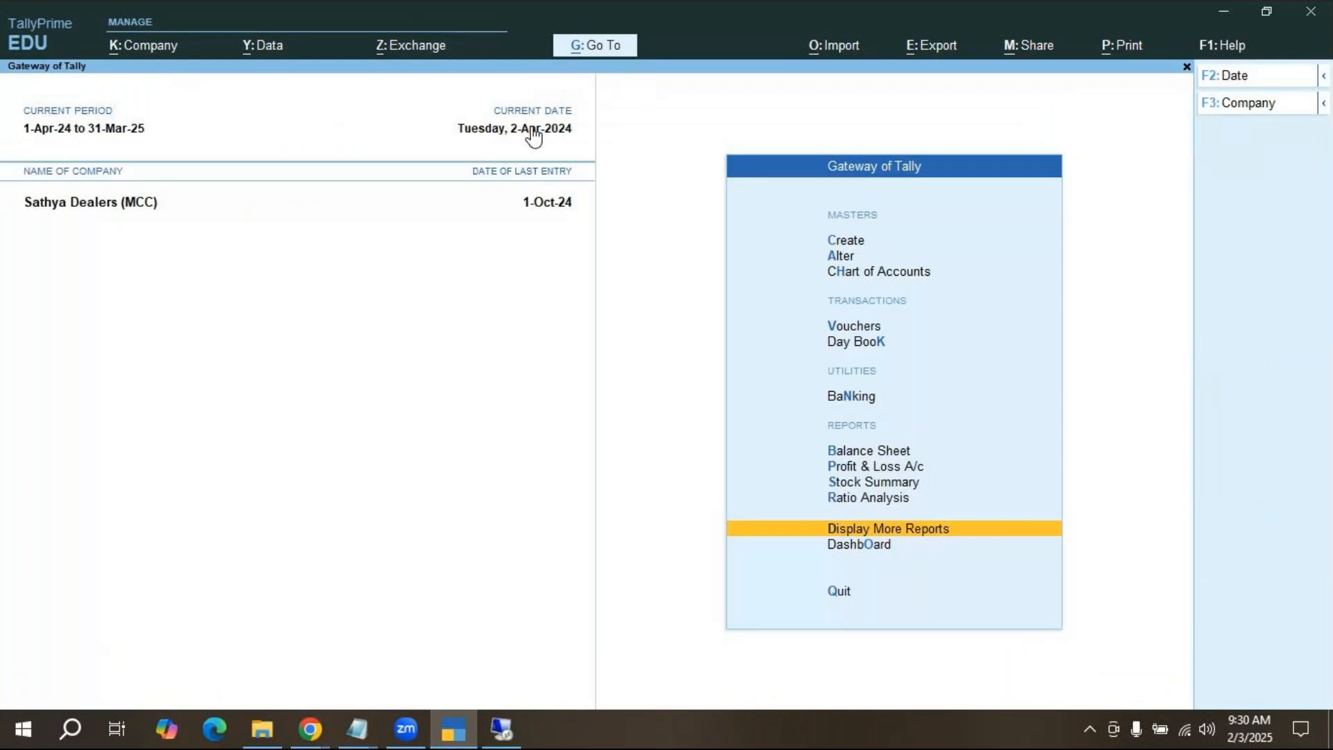
# Minimize TallyPrime, save and close the online MCC.txt notes in Notepad, and switch to the GoTo Meeting window in Chrome.
pyautogui.click(1227, 13)
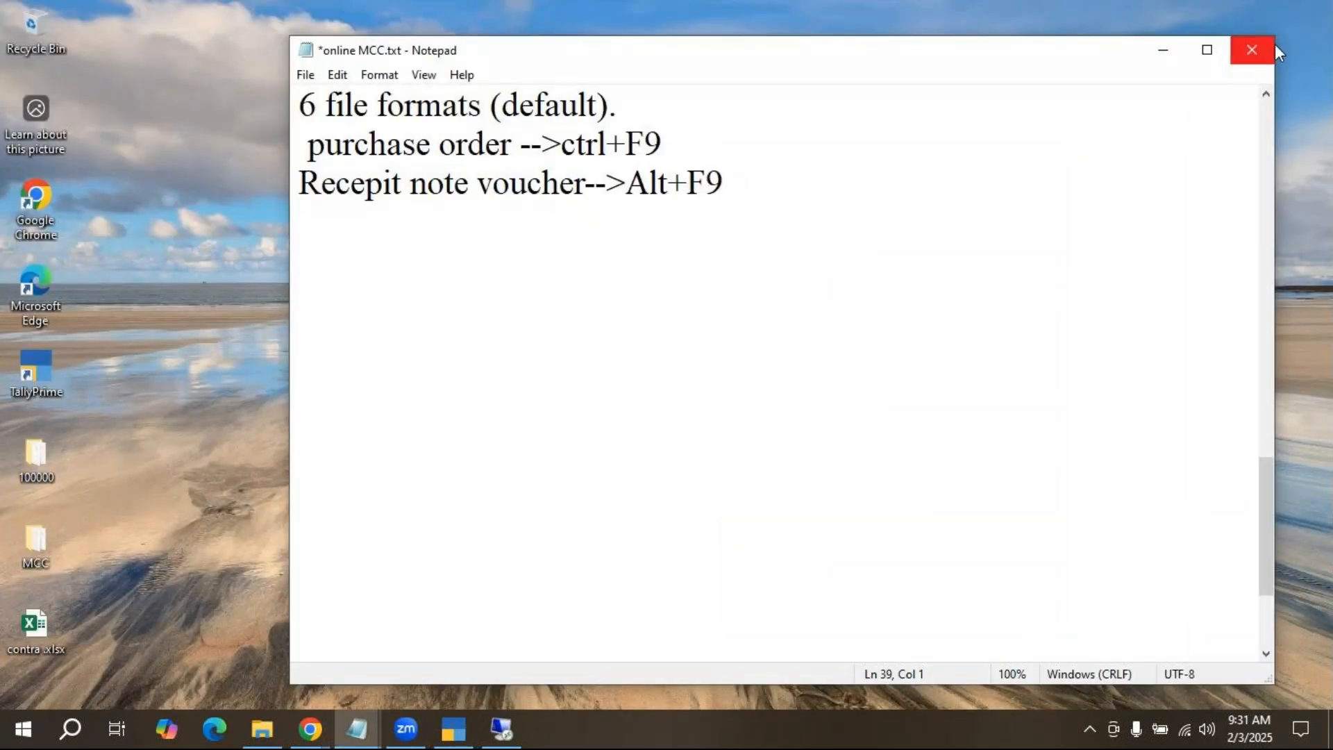
pyautogui.click(1259, 54)
pyautogui.click(615, 377)
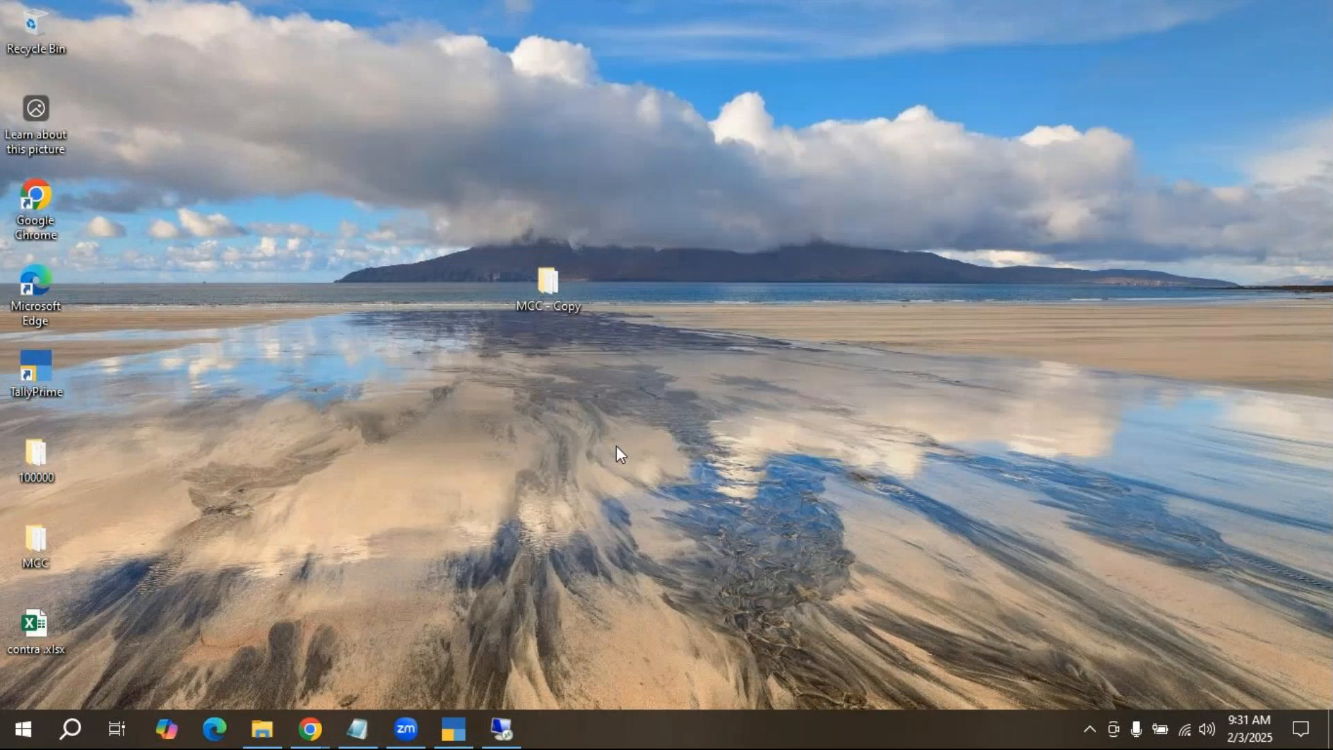
pyautogui.moveTo(311, 728)
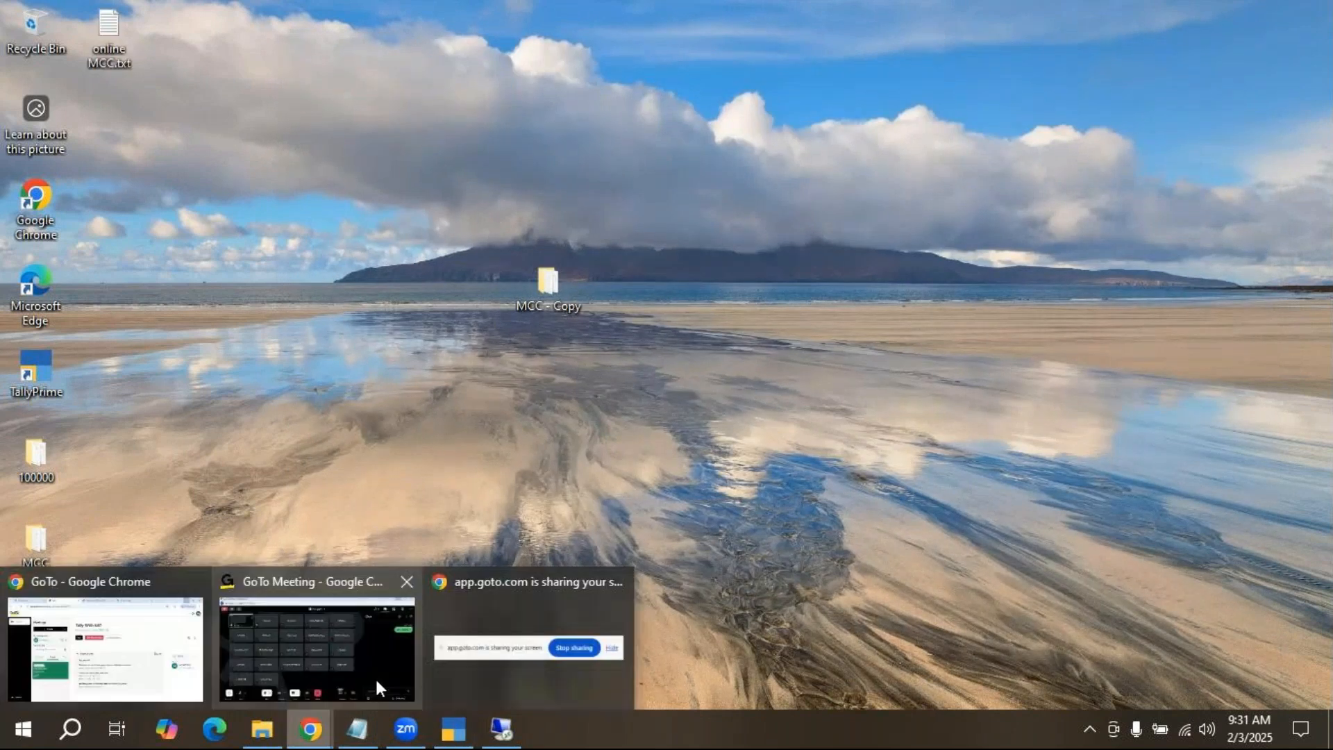
pyautogui.click(377, 680)
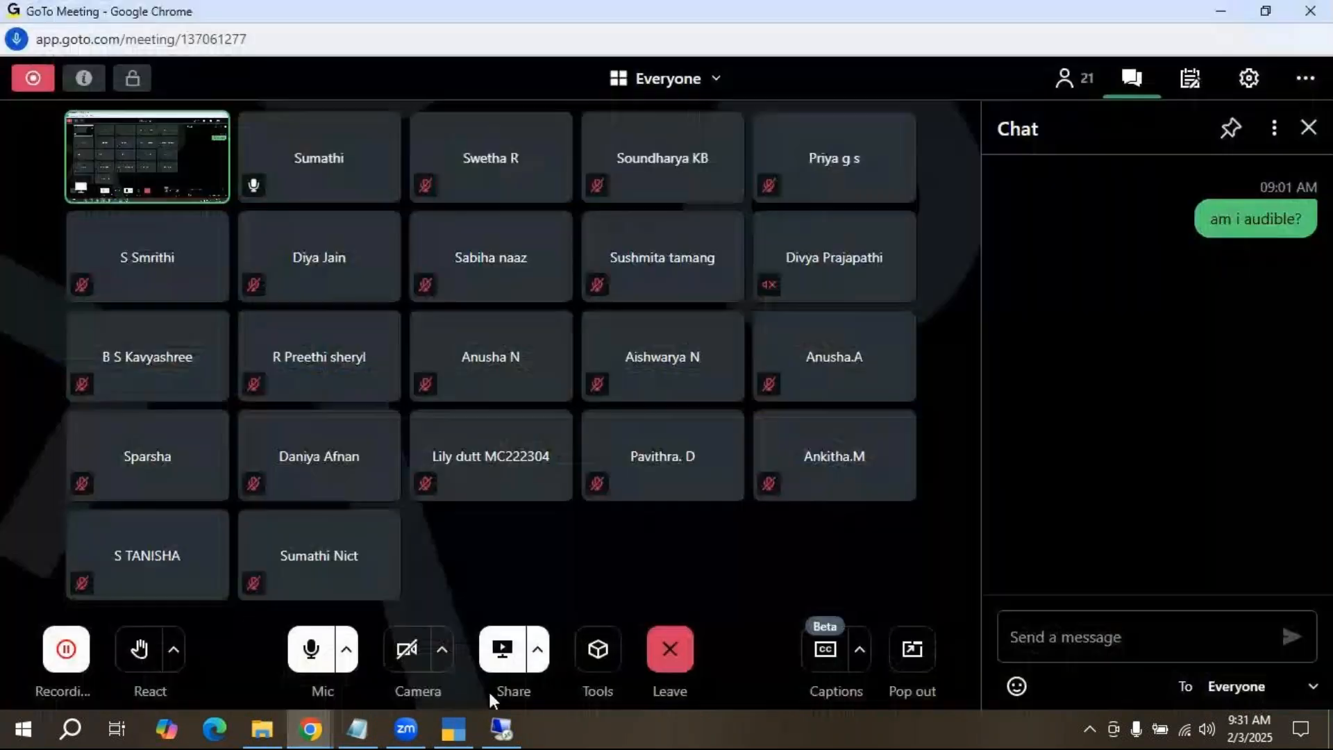